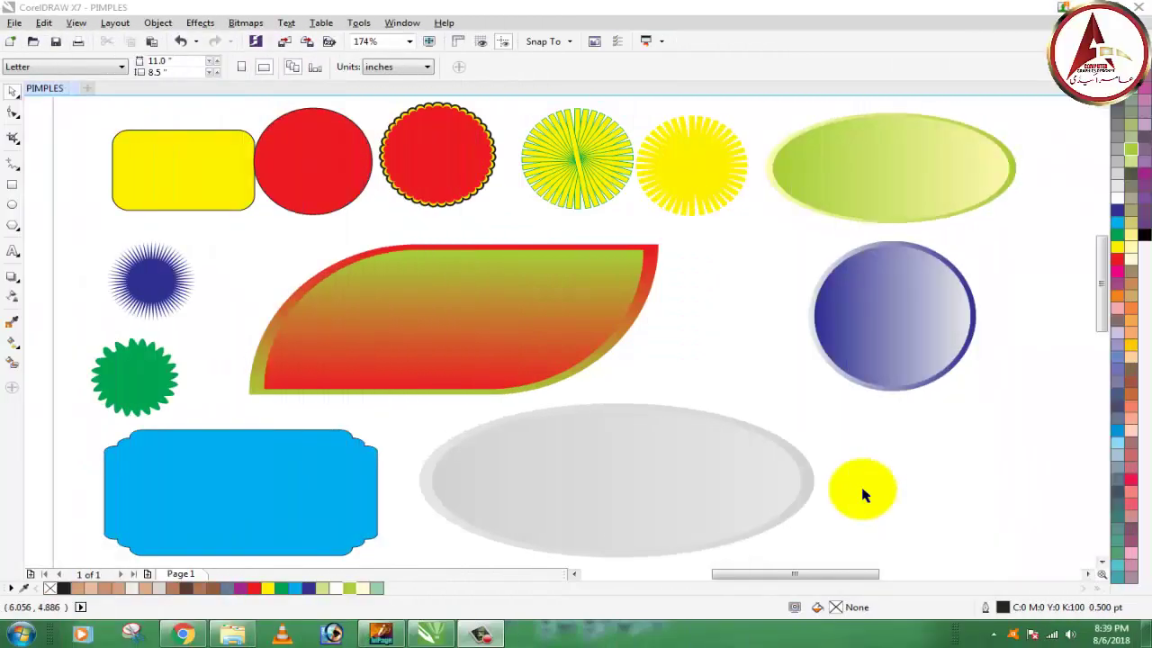
Zoom in and out across the page to inspect the top row and the green gradient ellipse
left_click_drag(861, 495, 586, 274)
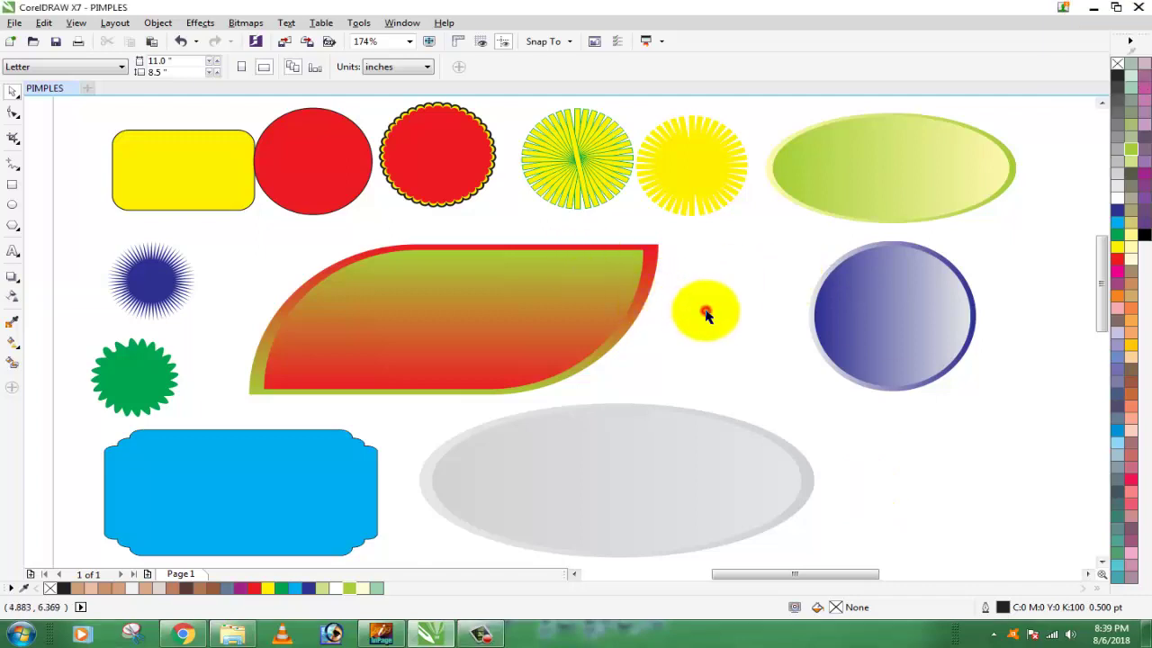
key("z")
right_click(518, 271)
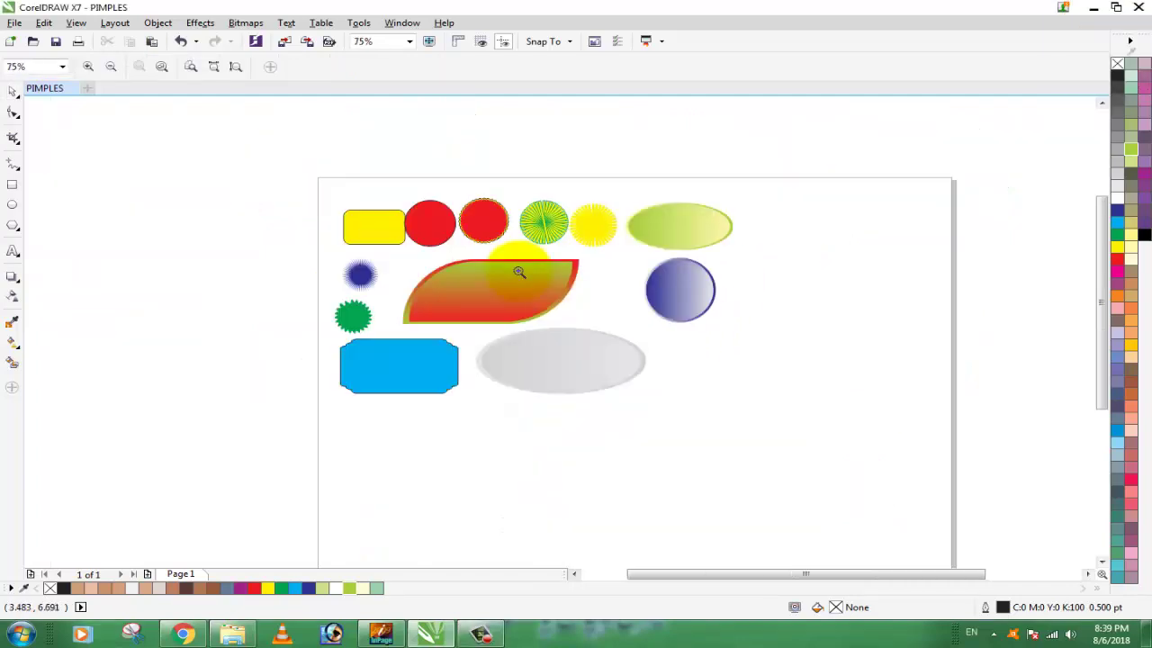
left_click_drag(249, 162, 748, 405)
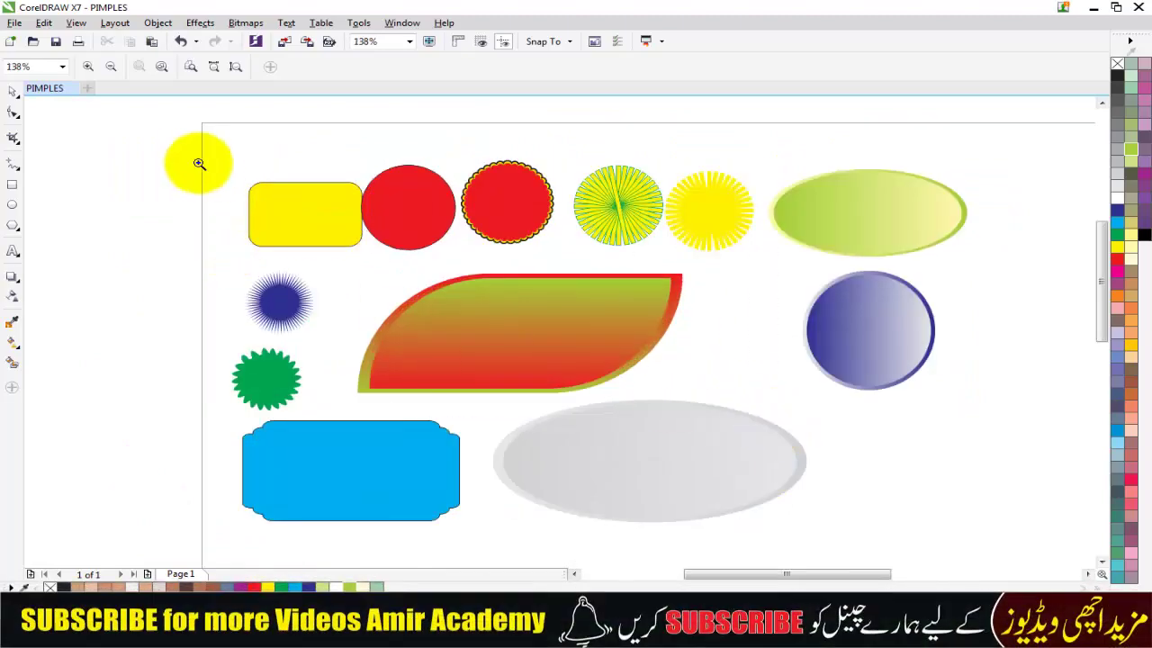
left_click_drag(193, 146, 984, 282)
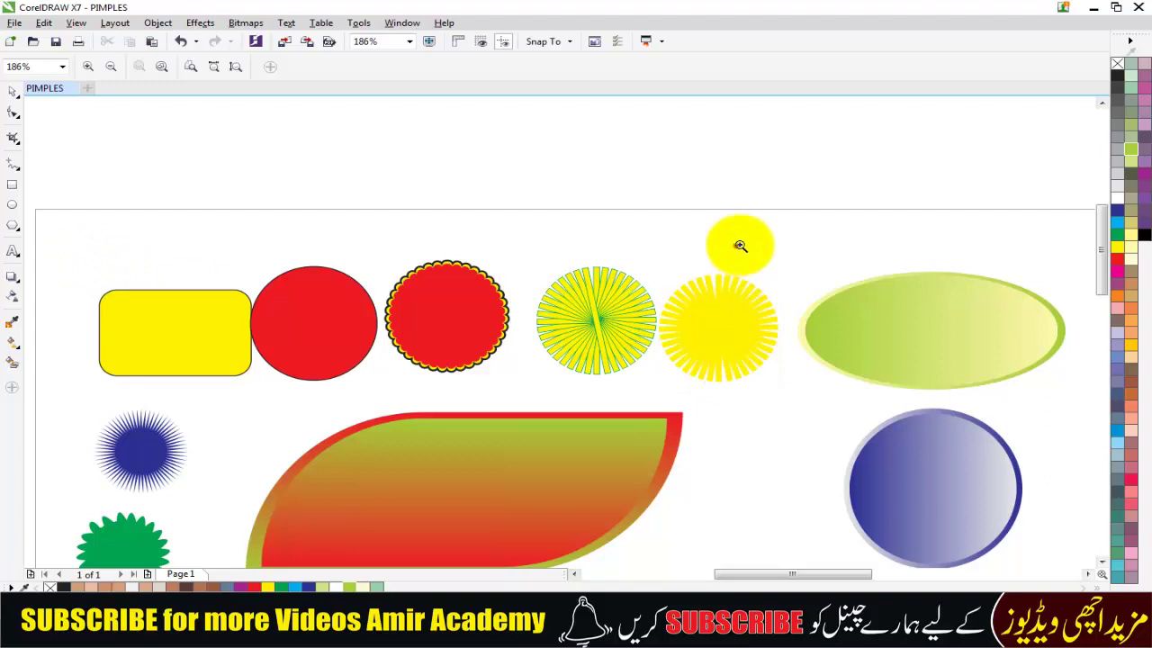
left_click_drag(740, 245, 1029, 411)
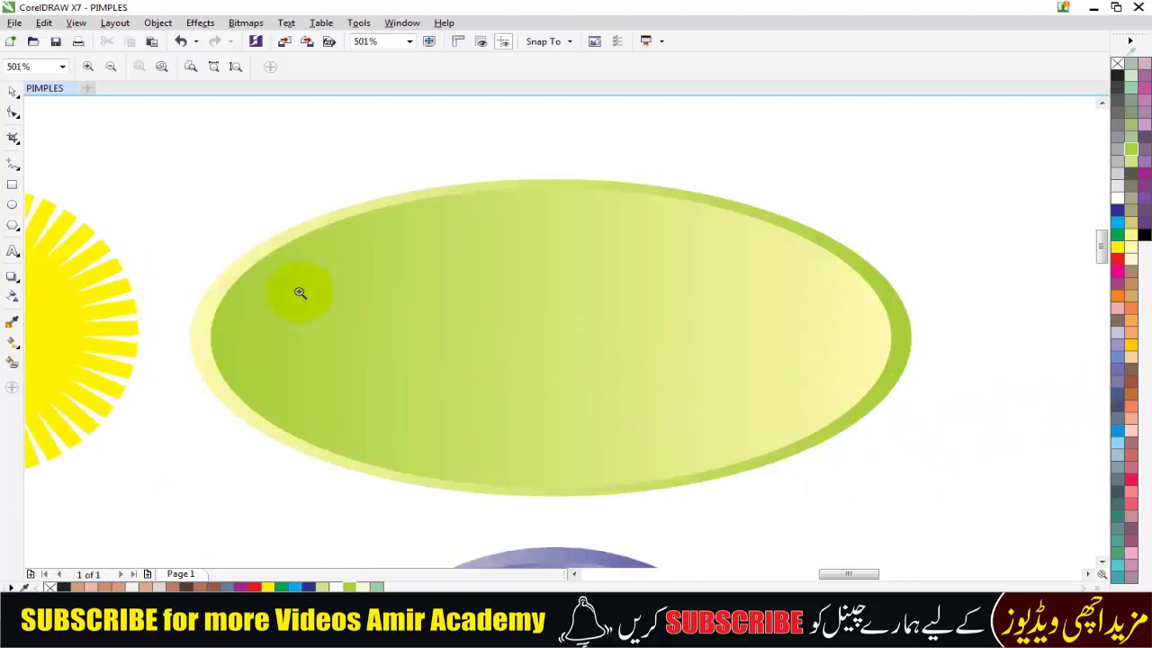
right_click(477, 382)
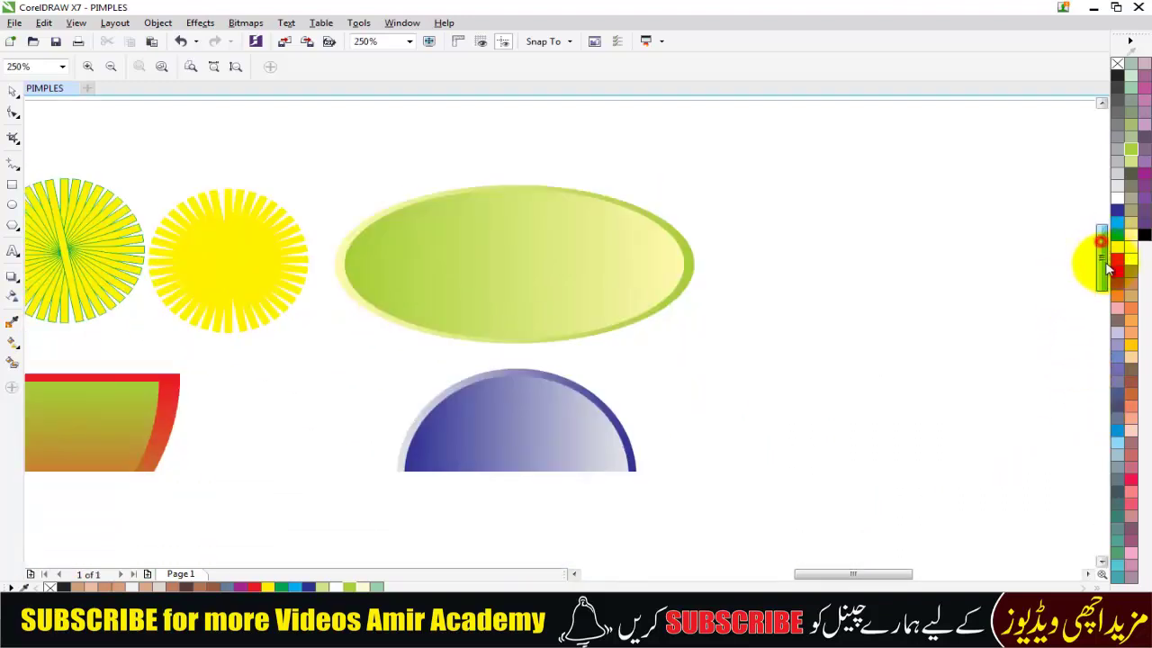
scroll(1107, 268, "down", 3)
left_click_drag(336, 216, 701, 490)
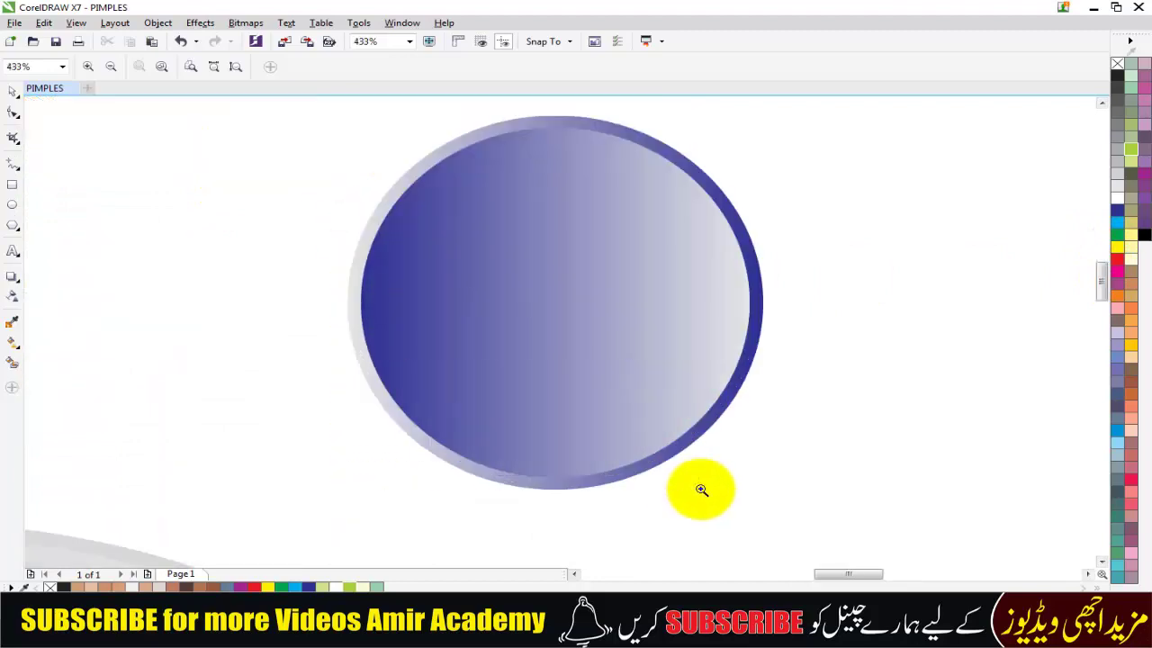
right_click(703, 490)
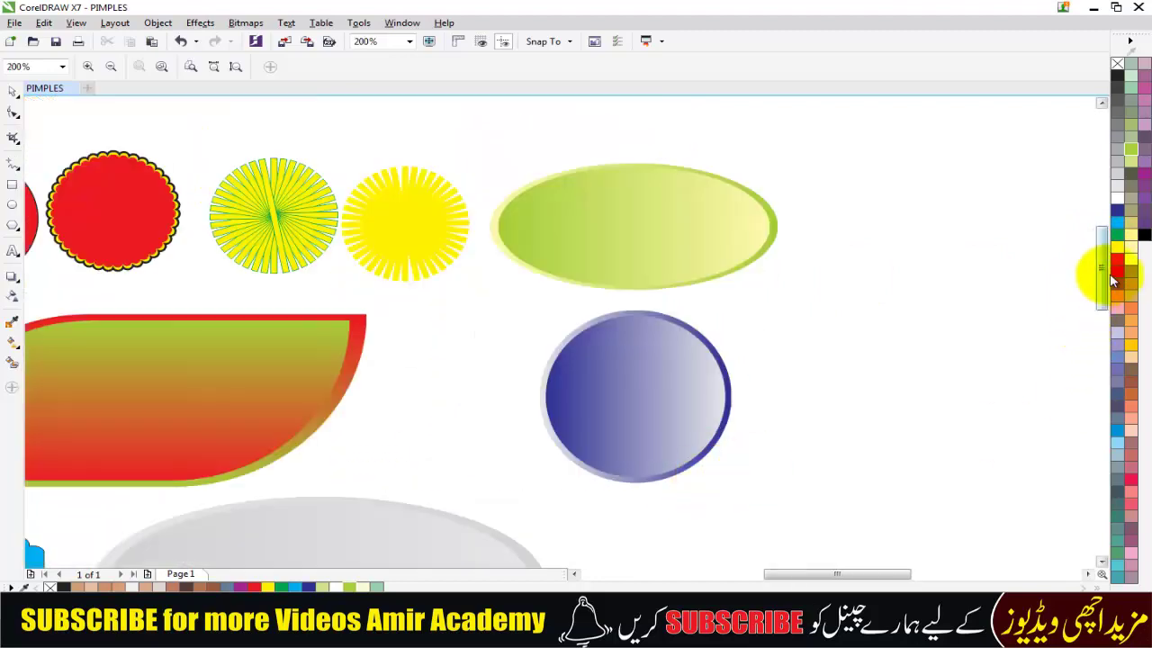
scroll(894, 360, "down", 3)
right_click(697, 372)
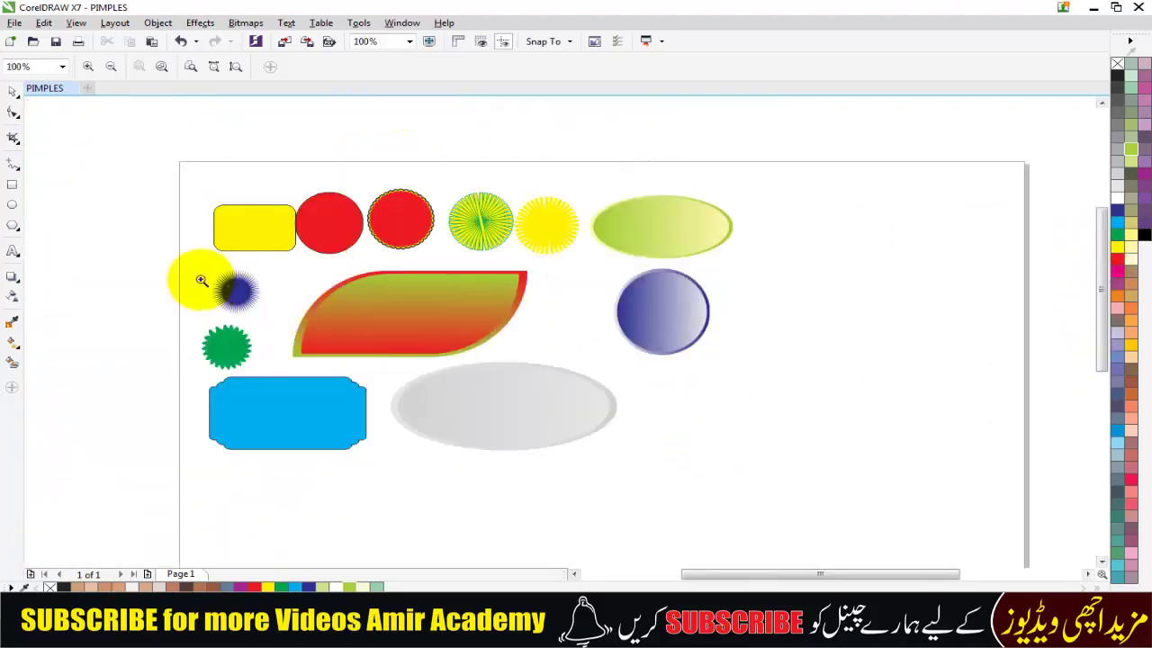
left_click_drag(149, 172, 773, 478)
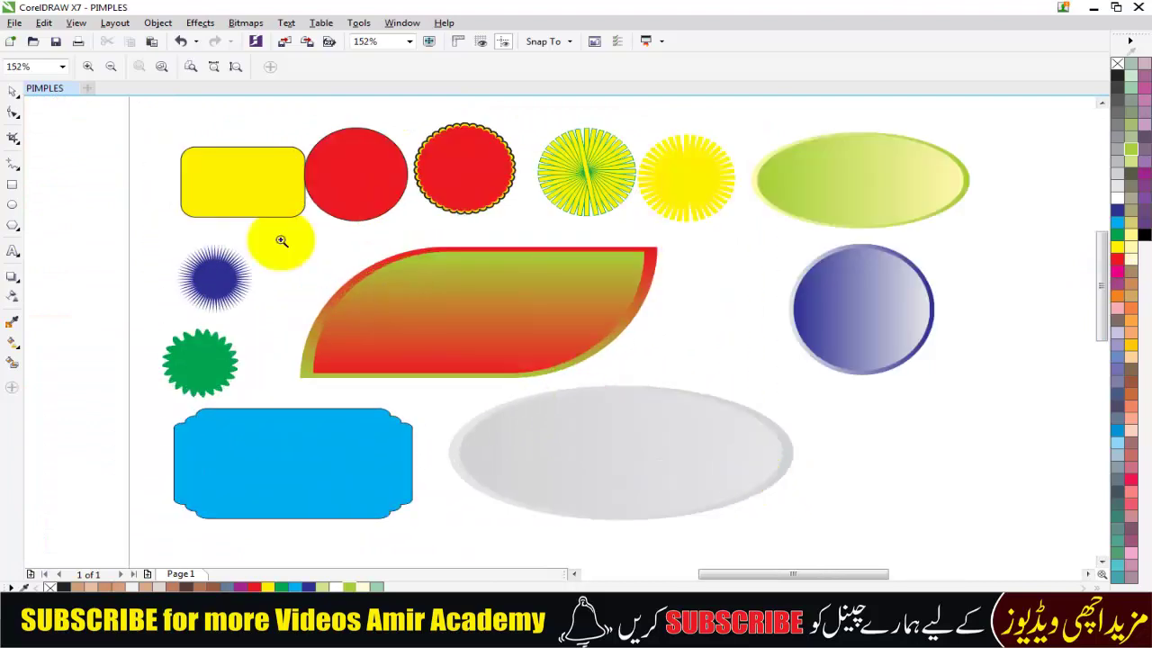
left_click_drag(104, 114, 979, 537)
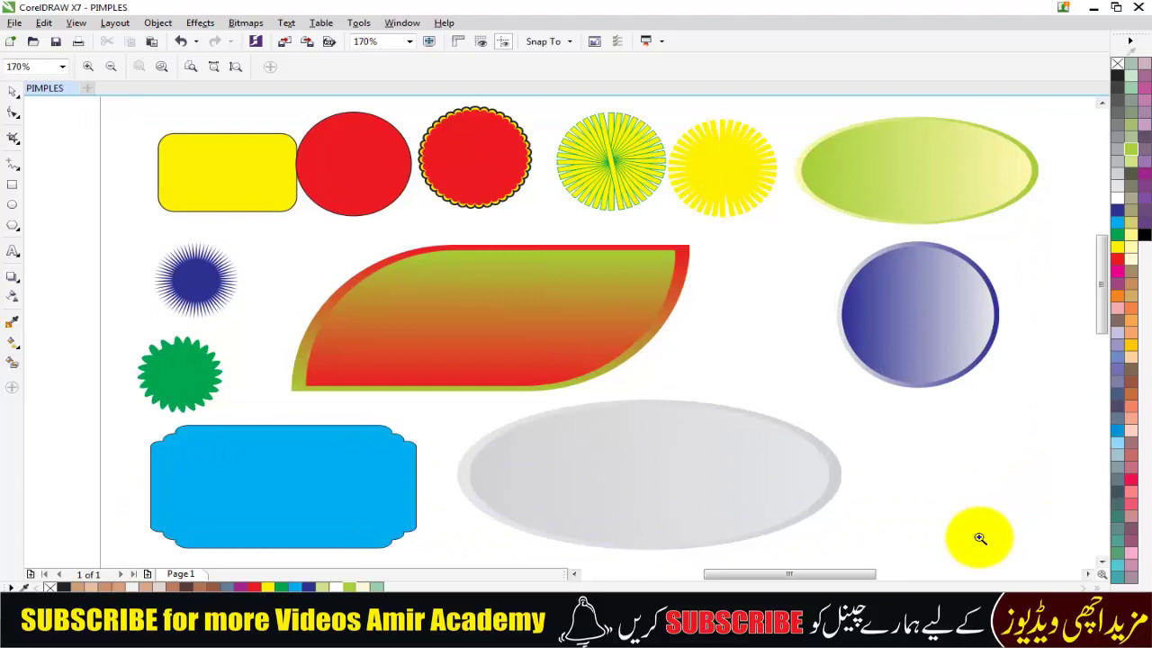
Magnify the blue starburst closely, then zoom back out to the whole page
left_click_drag(85, 226, 270, 335)
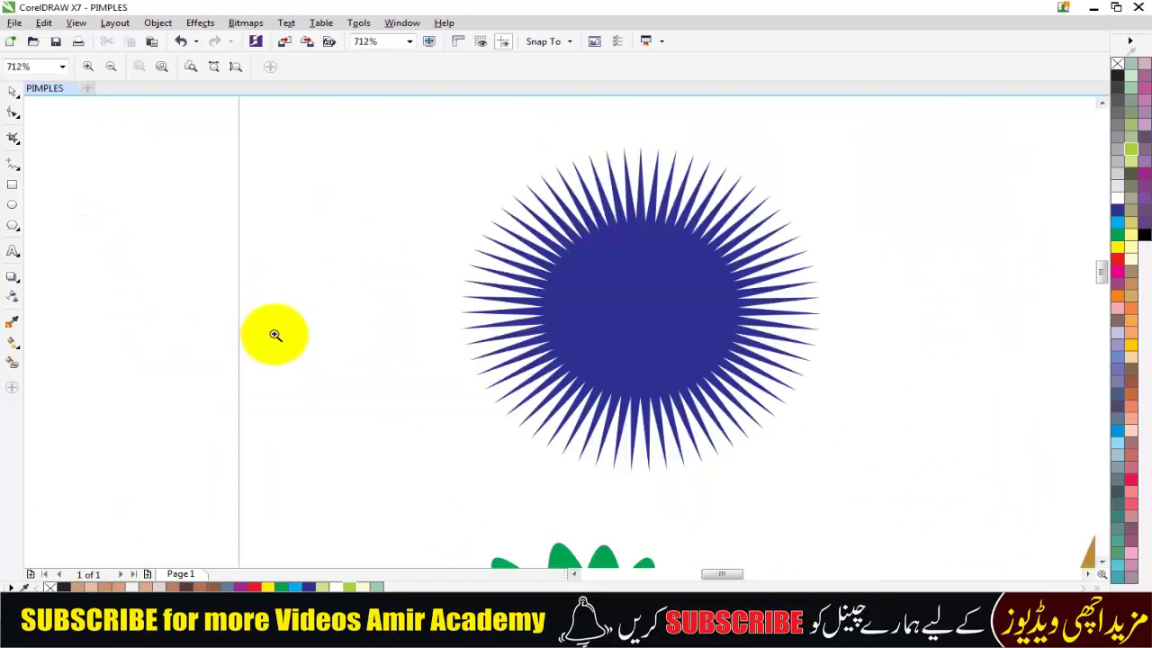
left_click_drag(351, 126, 895, 495)
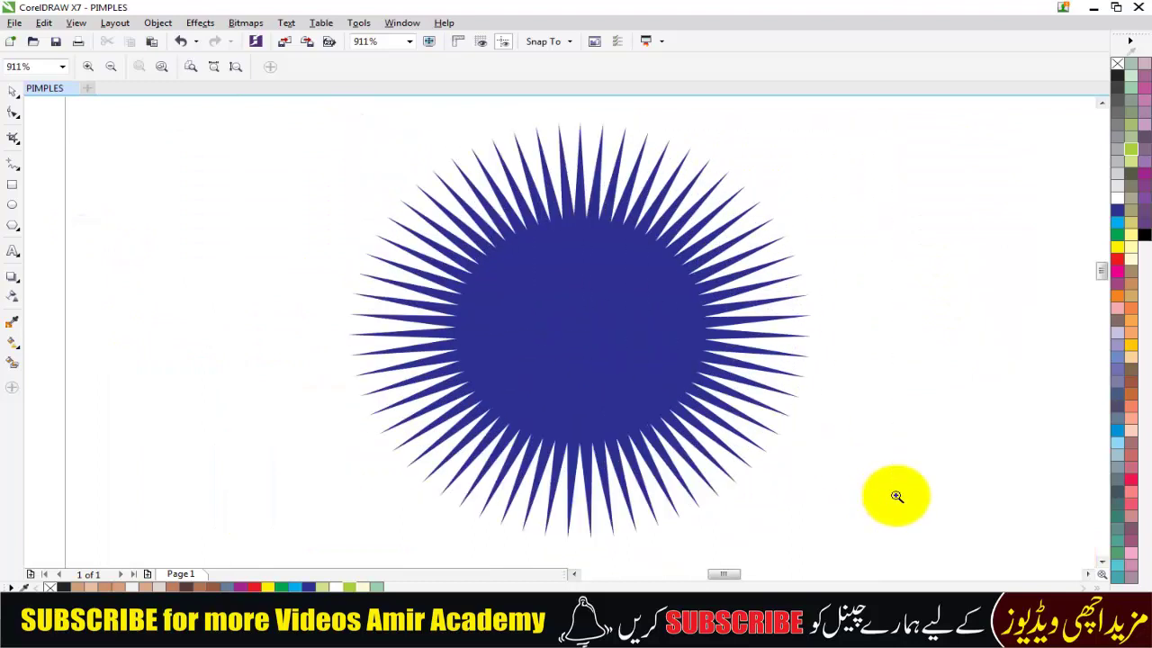
left_click_drag(288, 123, 847, 538)
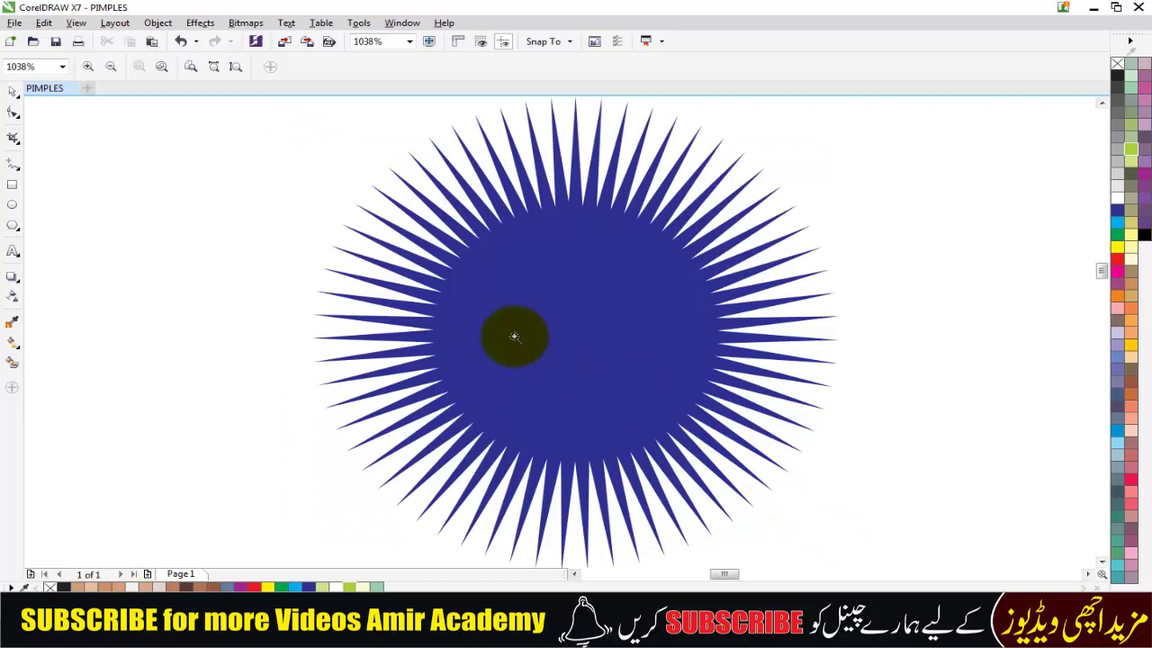
left_click(175, 328)
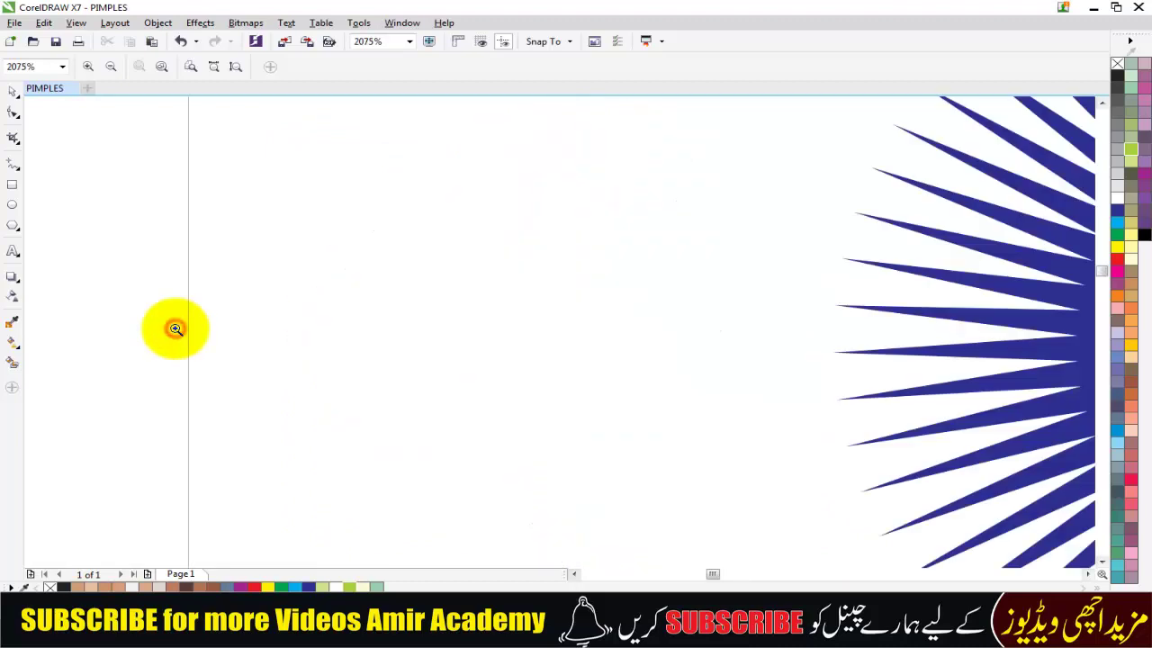
right_click(176, 328)
right_click(176, 328)
right_click(176, 329)
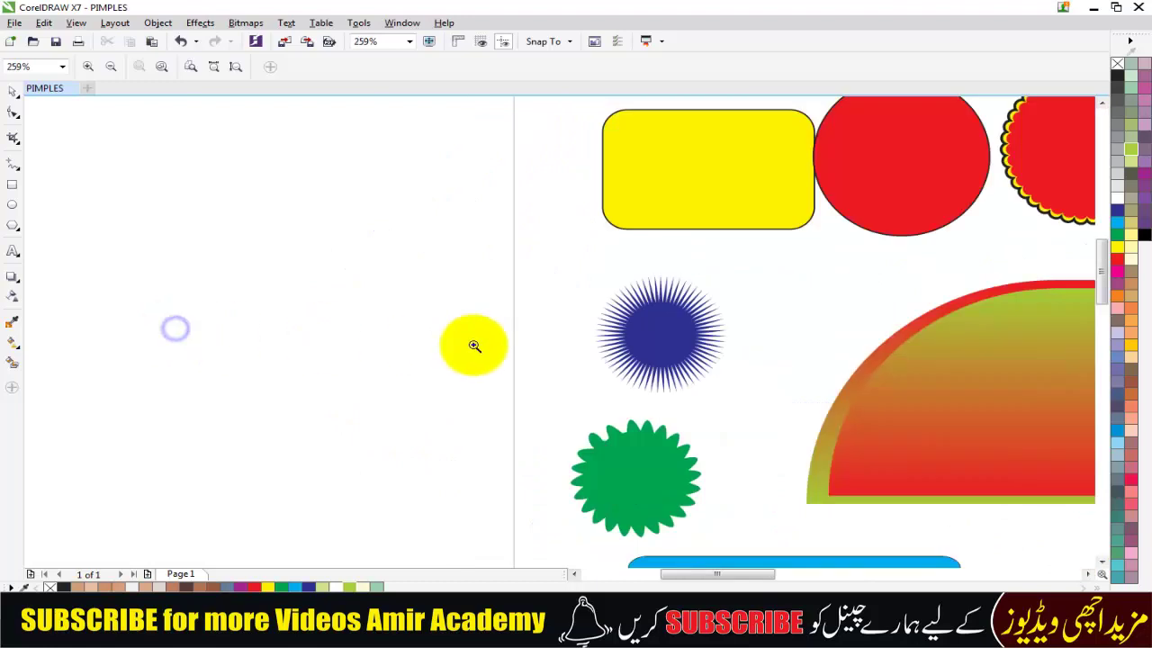
right_click(473, 342)
right_click(452, 327)
Zoom in on the top row of shapes, then reframe all the badges
left_click_drag(408, 257, 886, 463)
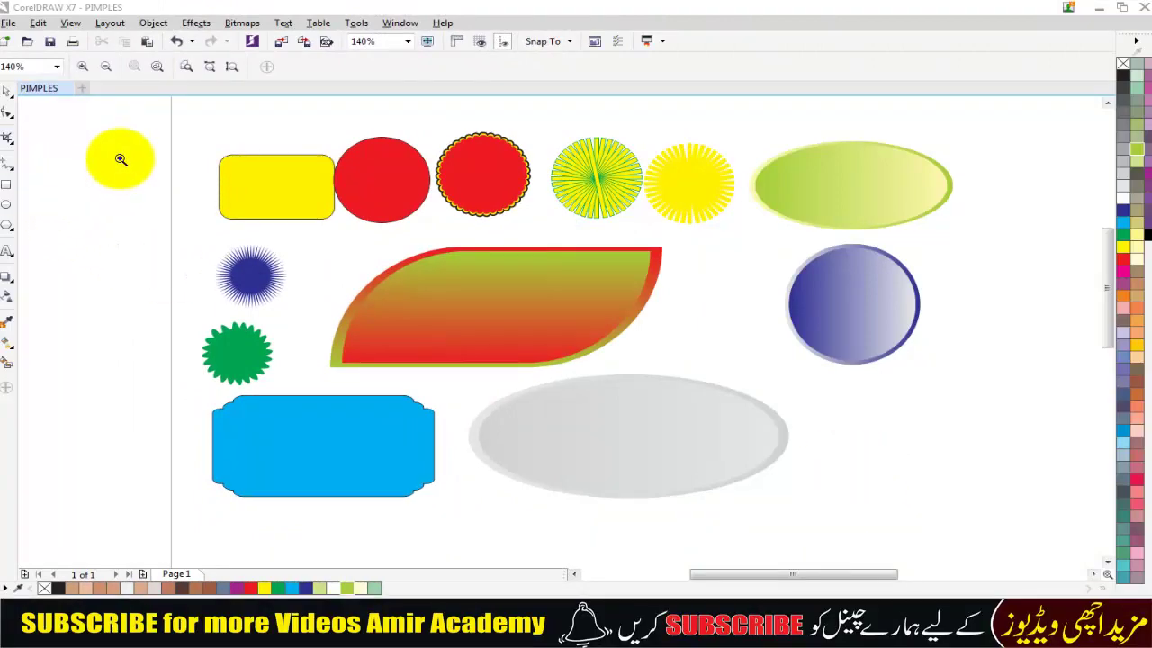
mouse_move(158, 127)
left_mouse_down()
mouse_move(515, 267)
mouse_move(964, 301)
left_mouse_up()
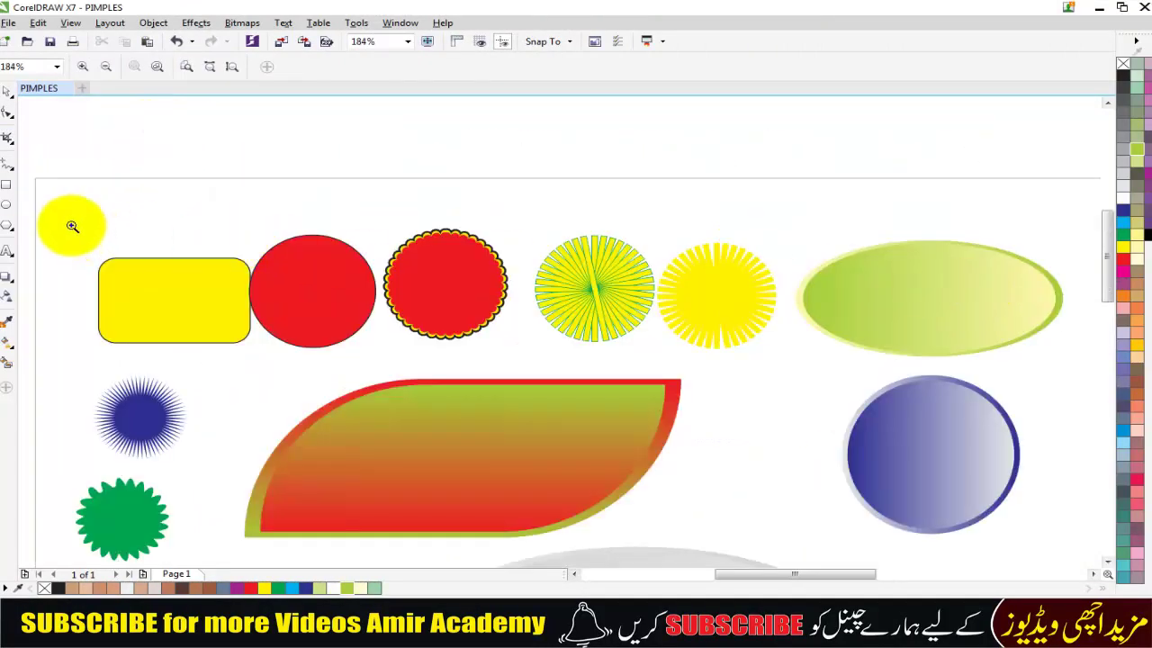
left_click_drag(57, 208, 1061, 367)
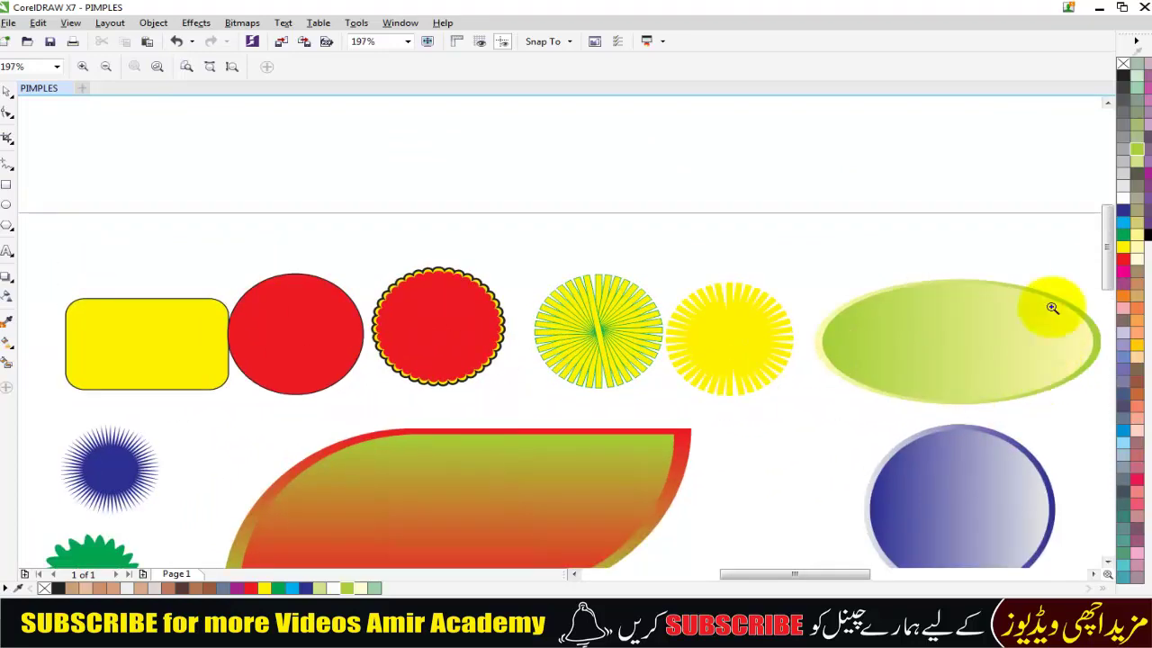
scroll(1104, 270, "down", 3)
scroll(913, 321, "down", 2)
right_click(761, 317)
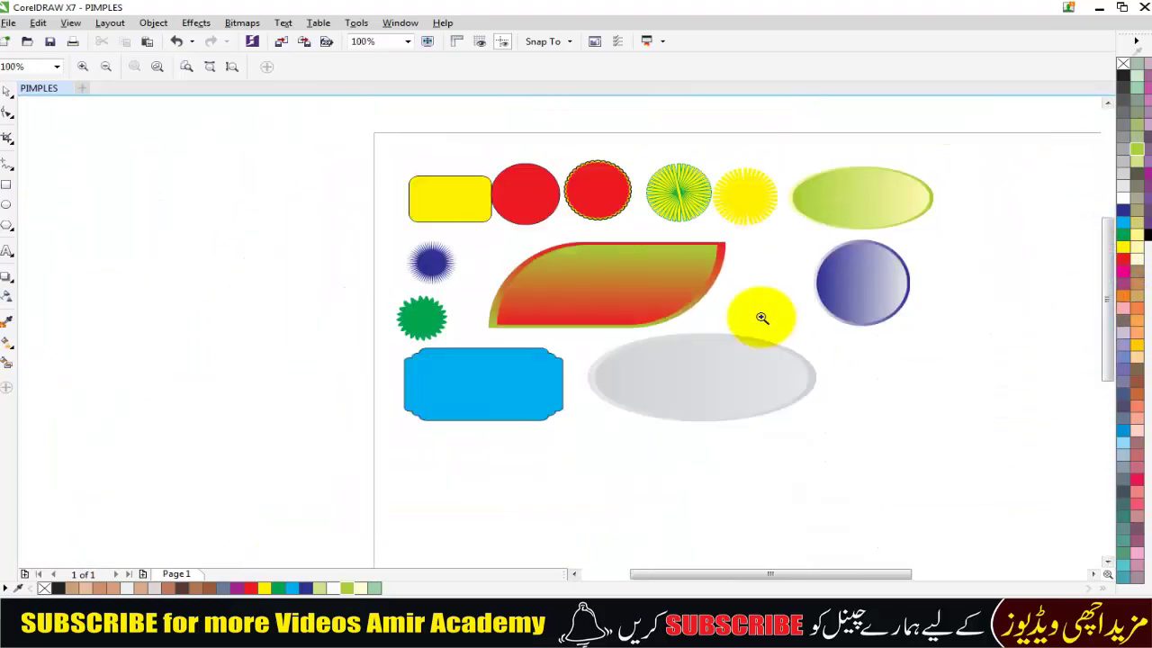
left_click_drag(319, 136, 977, 477)
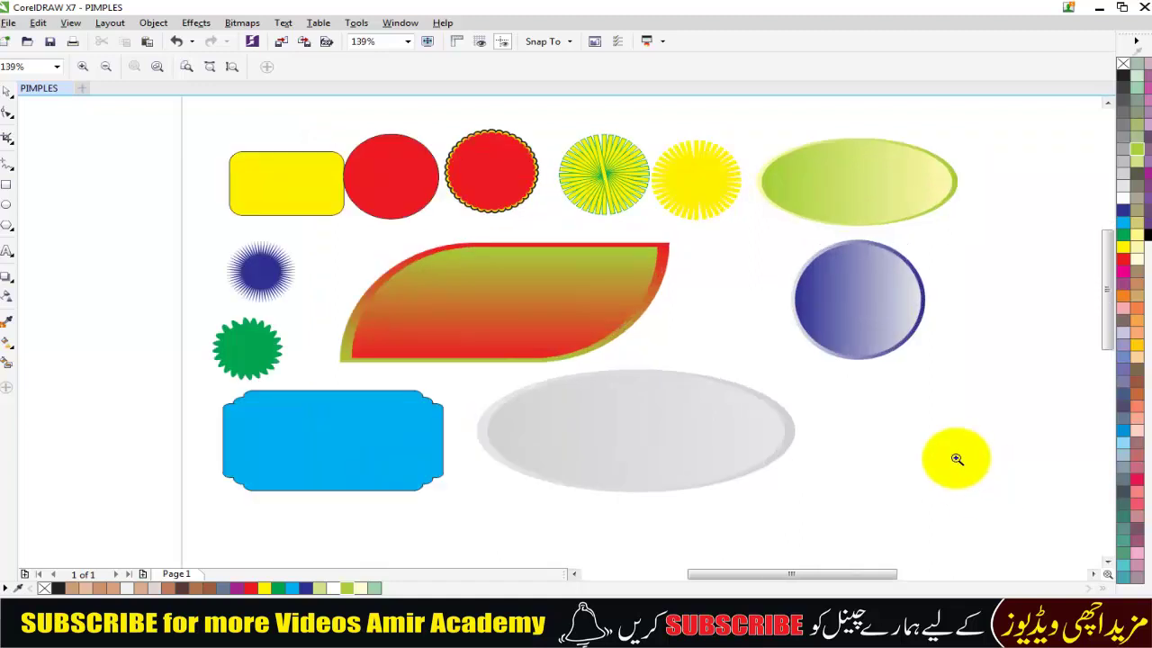
left_click_drag(135, 117, 972, 501)
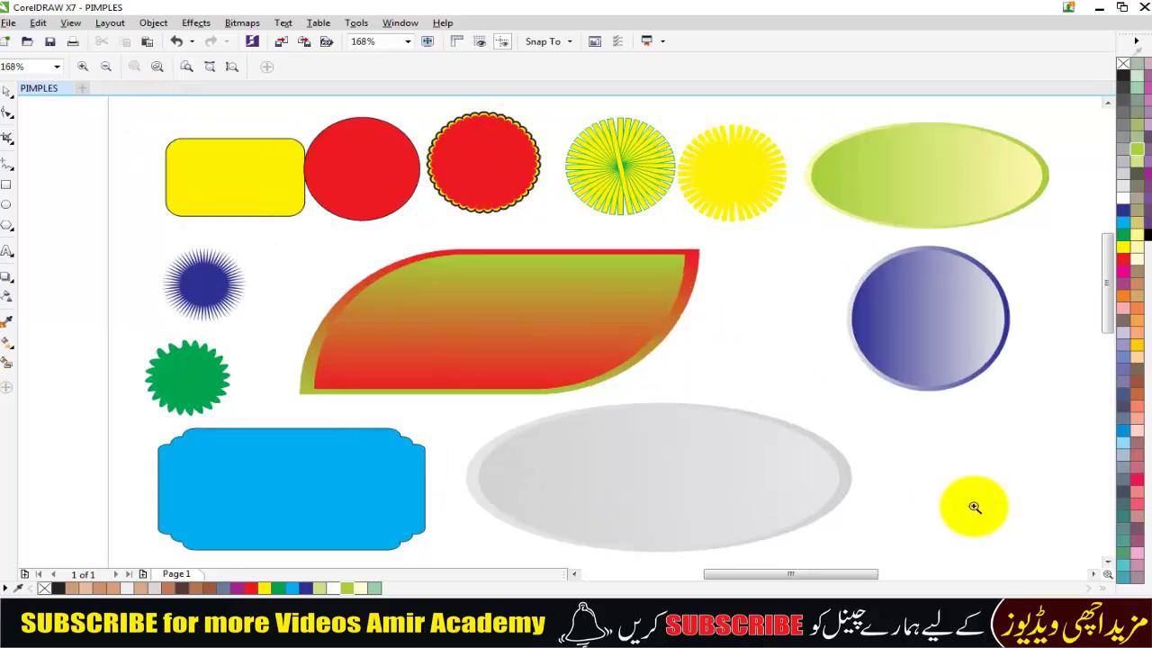
Frame the lower-left shapes, then switch to the YouTube channel in Chrome
left_click(7, 92)
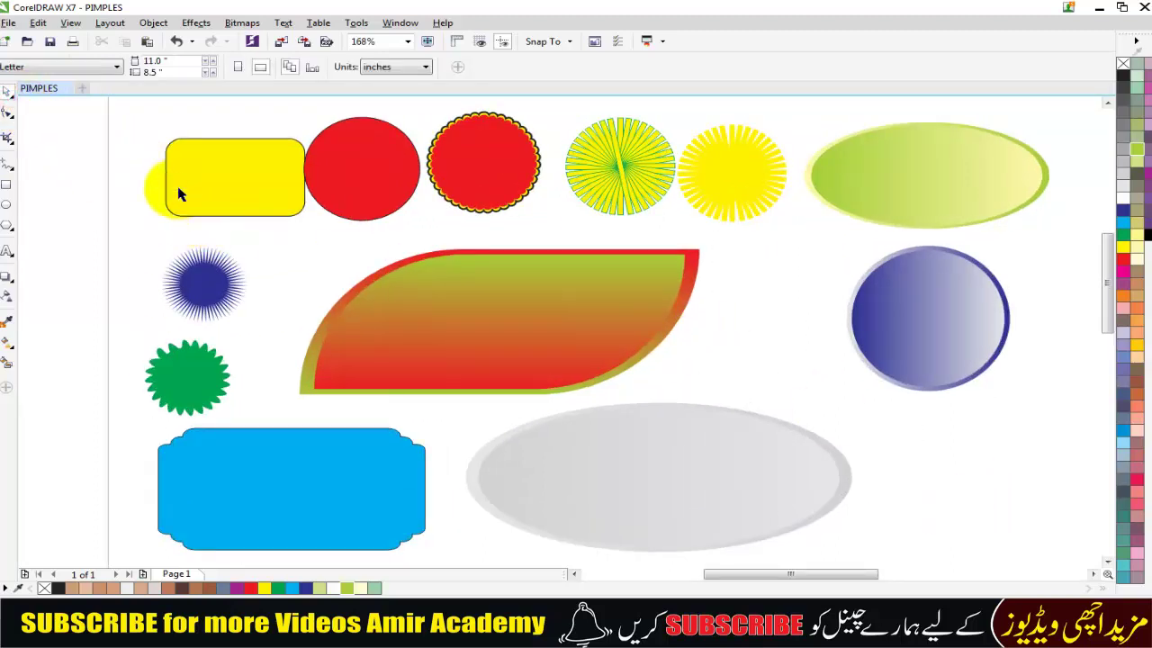
scroll(176, 187, "down", 2)
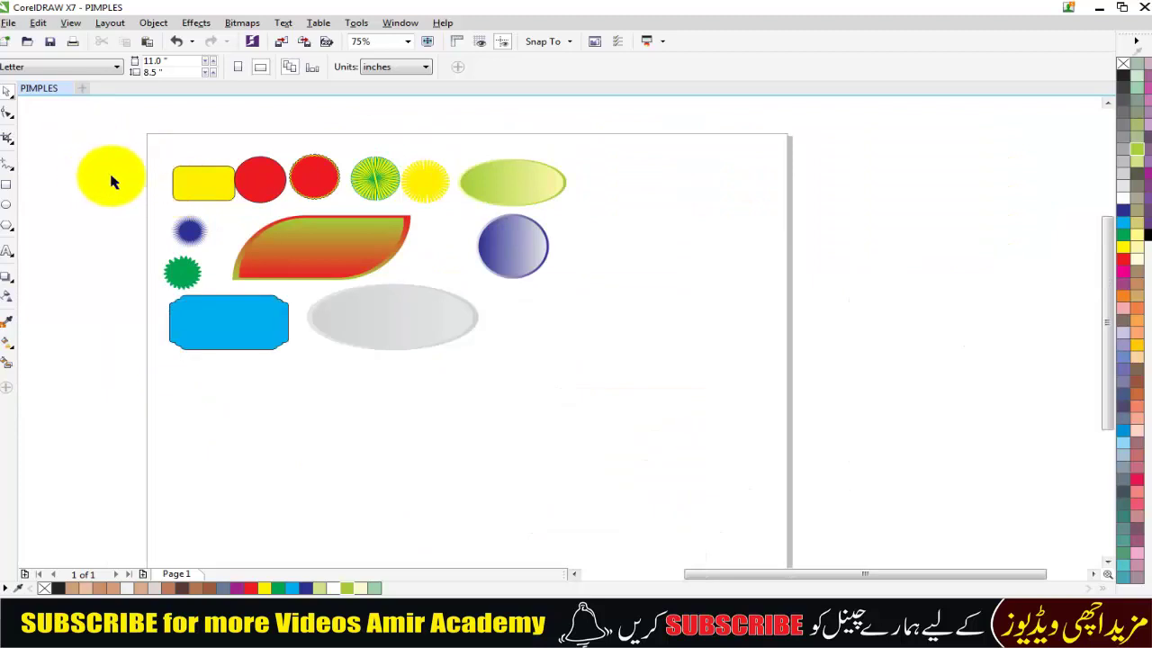
key("z")
left_click_drag(111, 139, 626, 385)
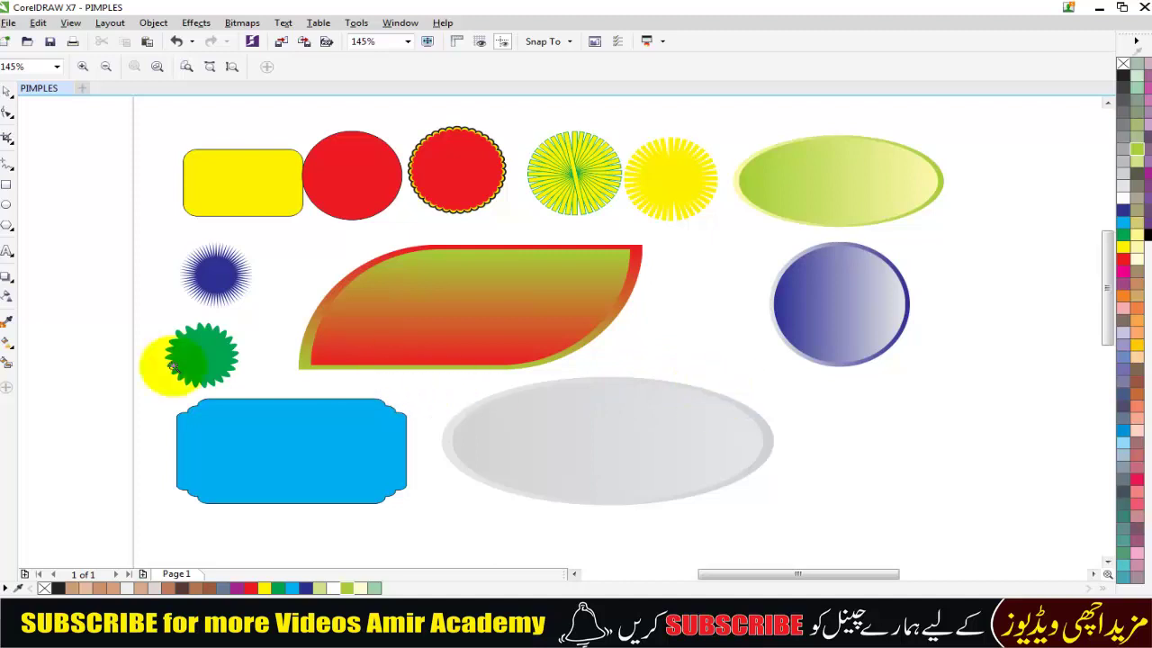
mouse_move(89, 331)
left_mouse_down()
mouse_move(525, 483)
mouse_move(814, 542)
left_mouse_up()
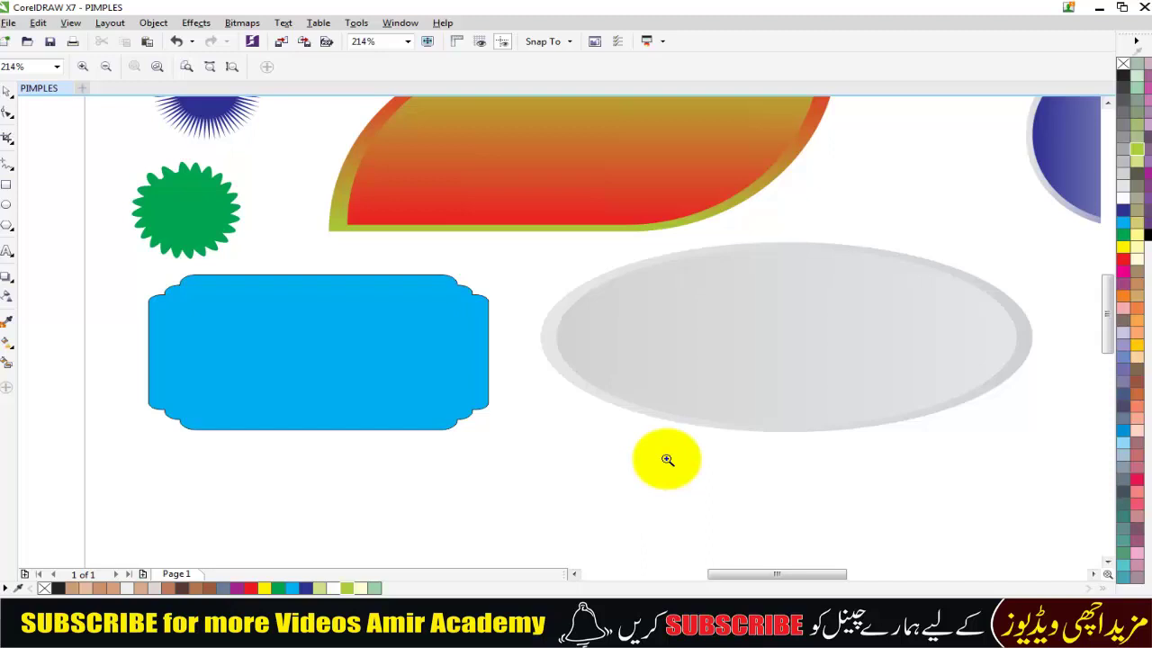
right_click(515, 472)
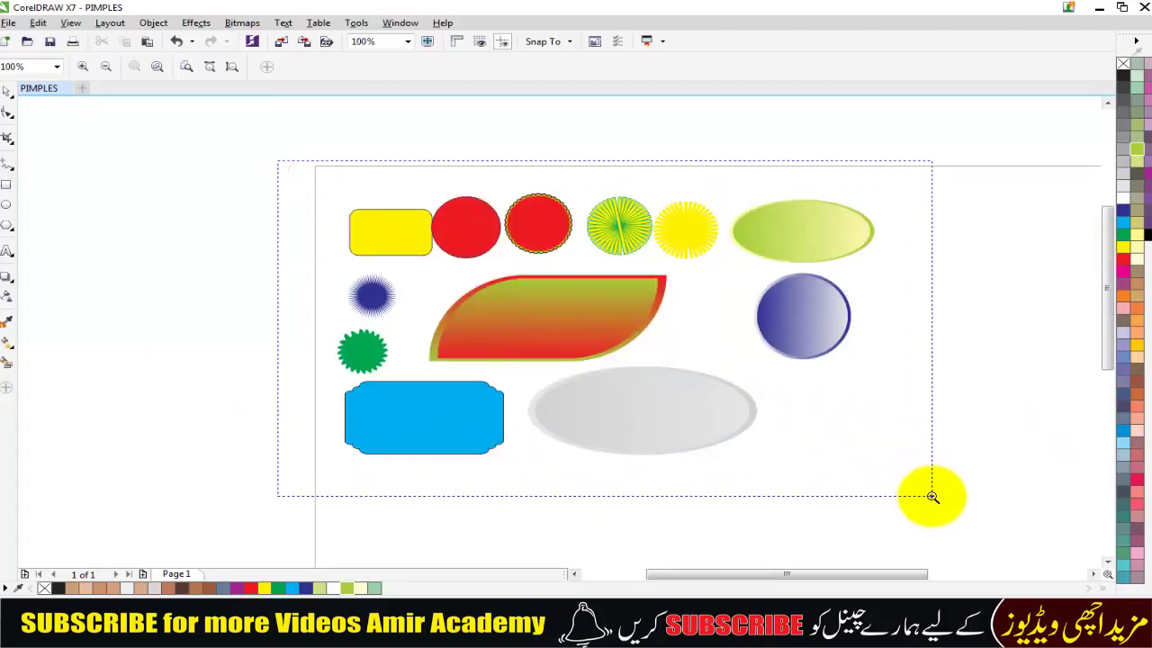
left_click_drag(278, 162, 932, 493)
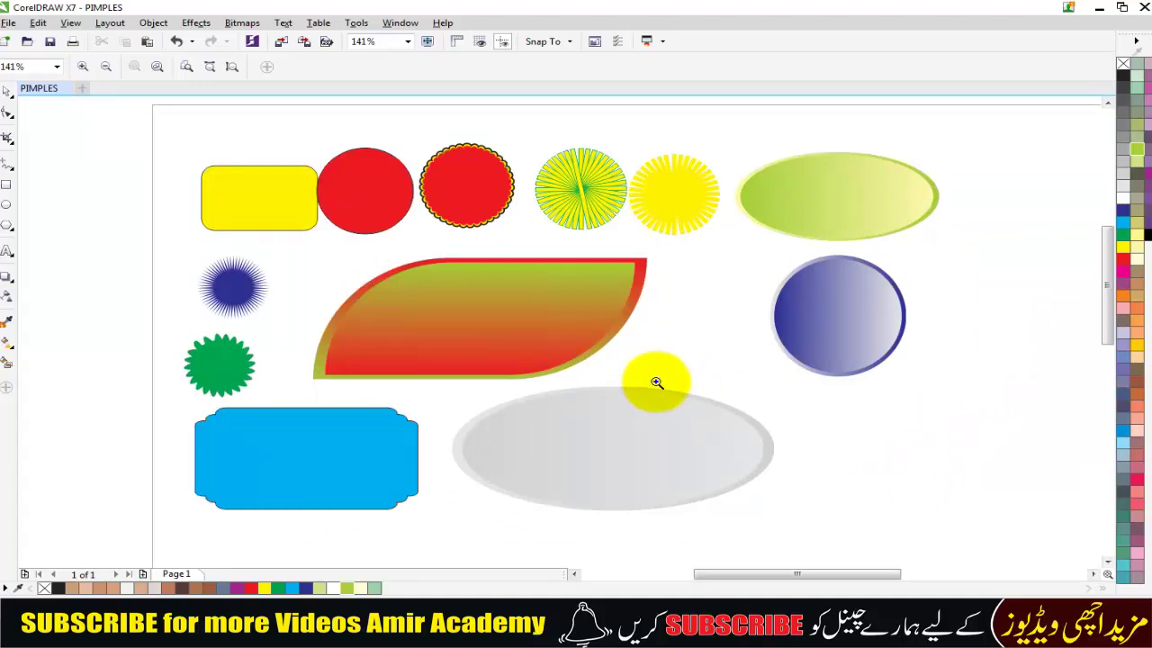
left_click(209, 630)
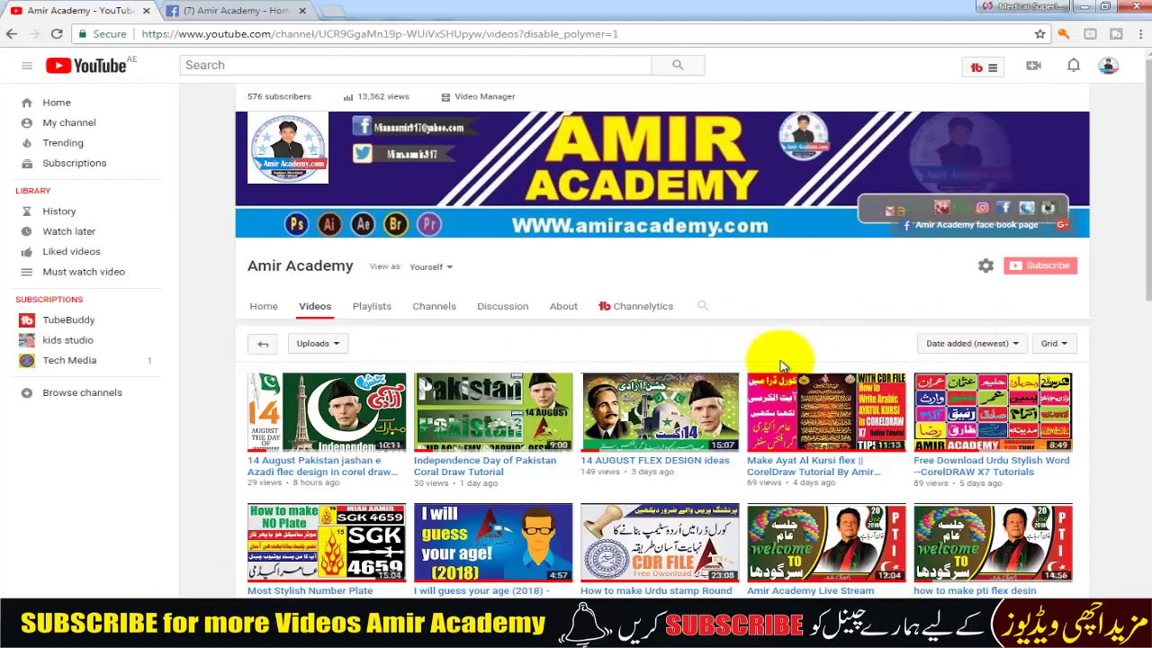
mouse_move(659, 412)
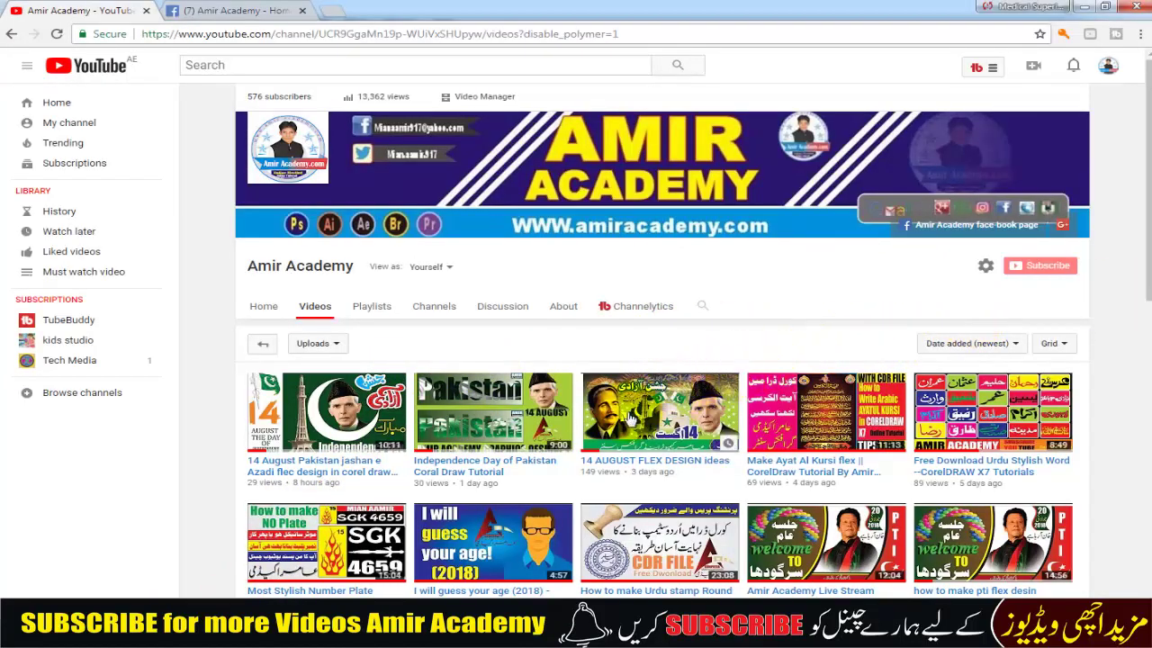
scroll(630, 419, "down", 3)
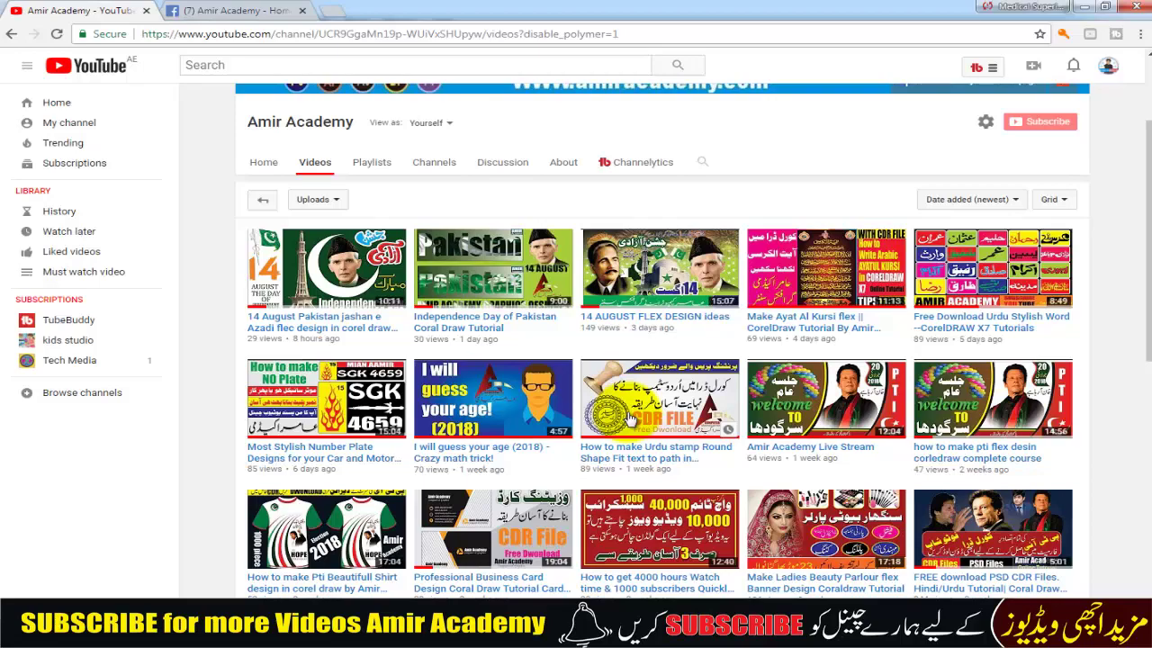
scroll(630, 418, "down", 7)
scroll(648, 450, "down", 4)
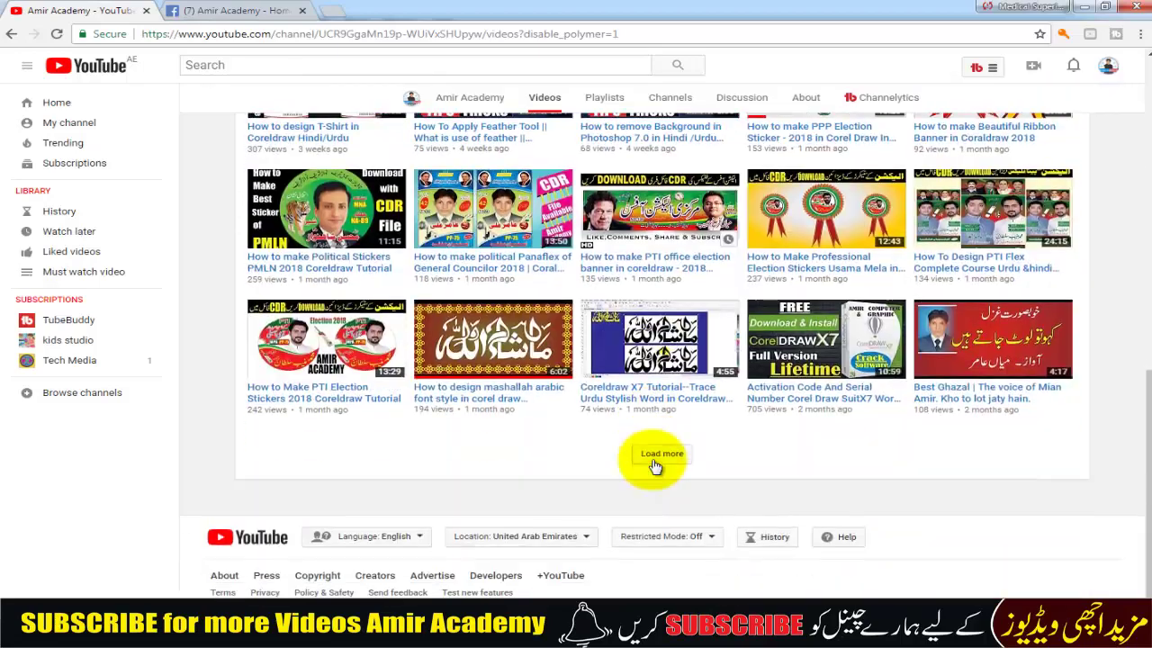
scroll(654, 465, "up", 2)
scroll(654, 466, "up", 5)
scroll(654, 465, "up", 5)
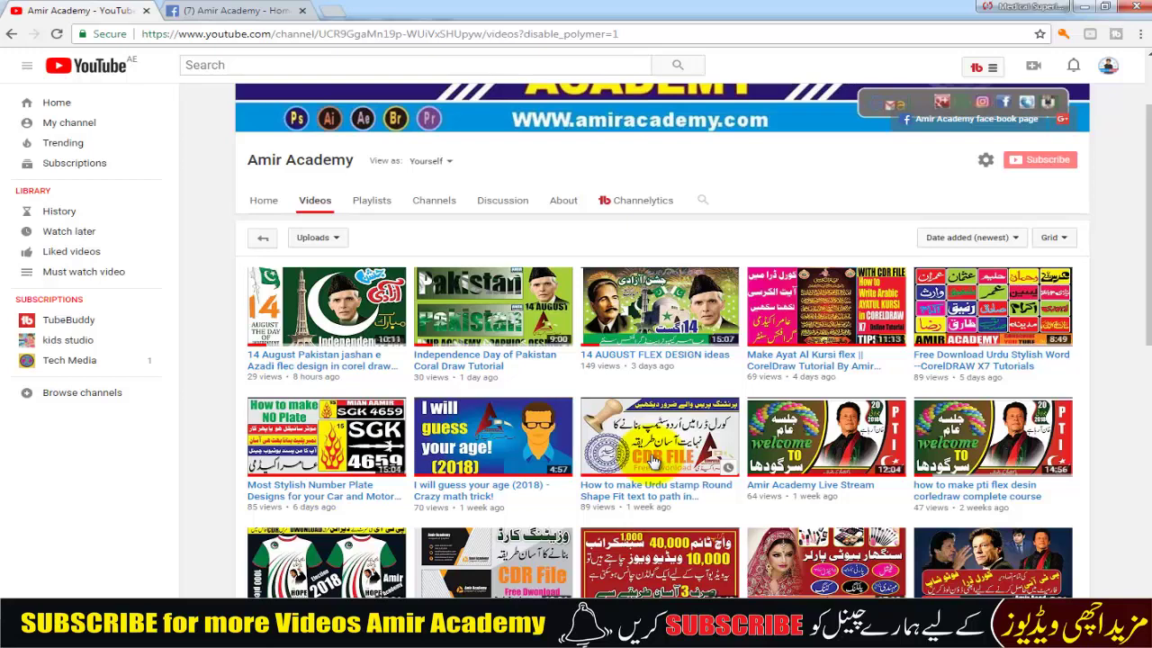
mouse_move(660, 436)
scroll(654, 462, "down", 1)
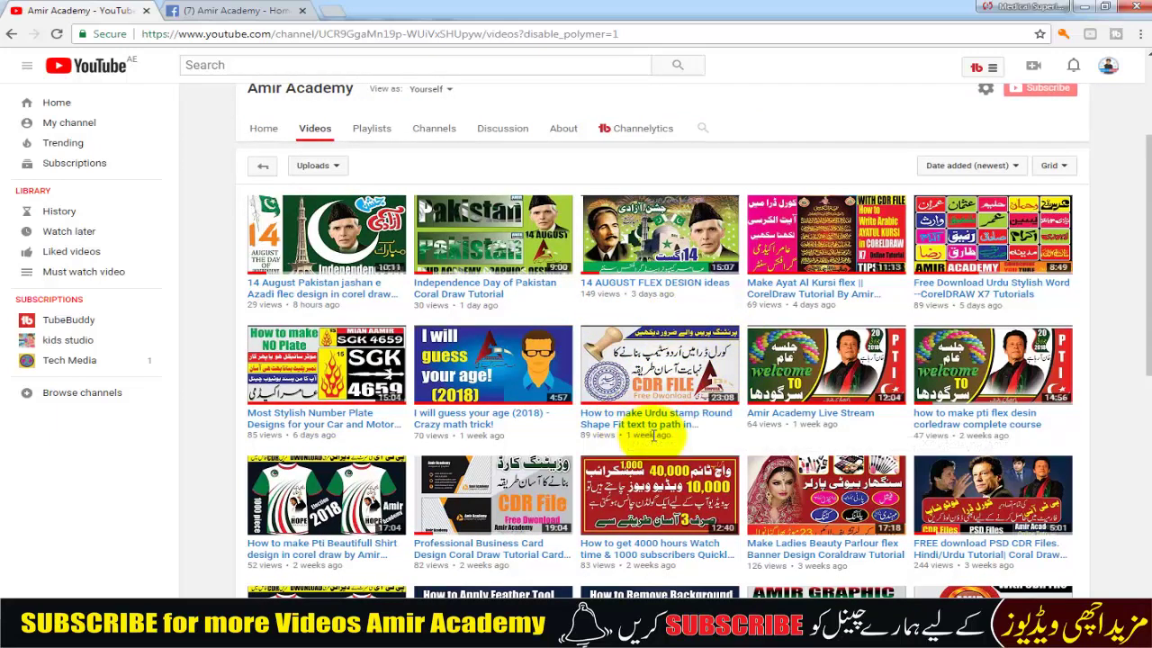
scroll(654, 435, "up", 1)
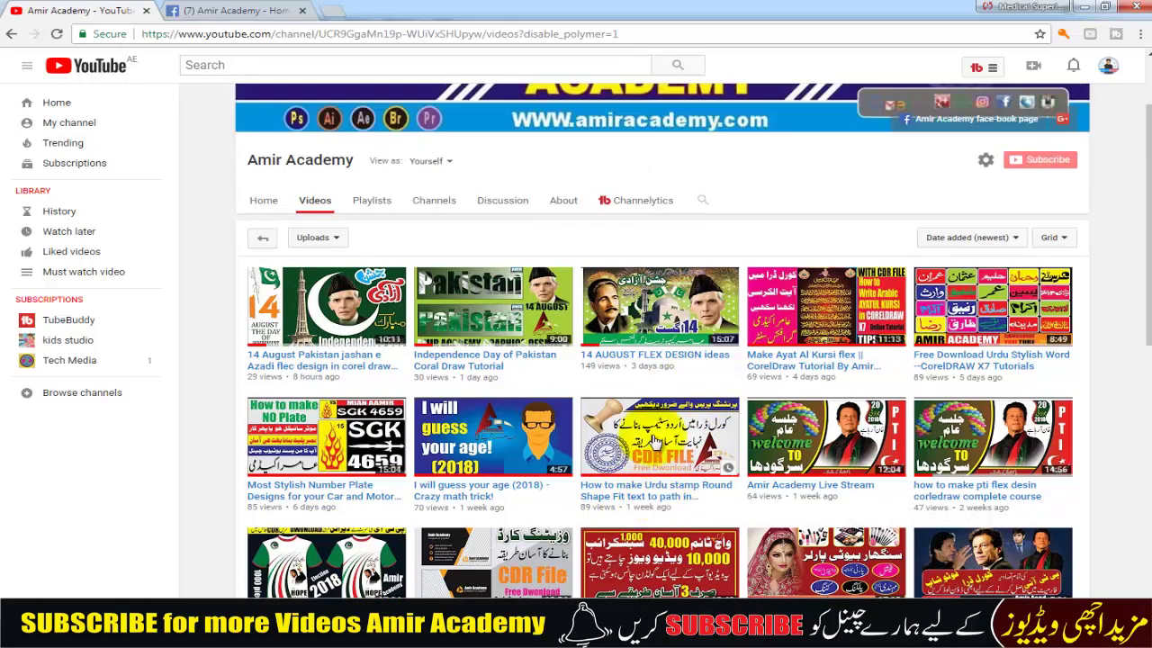
scroll(655, 437, "up", 1)
scroll(654, 436, "up", 1)
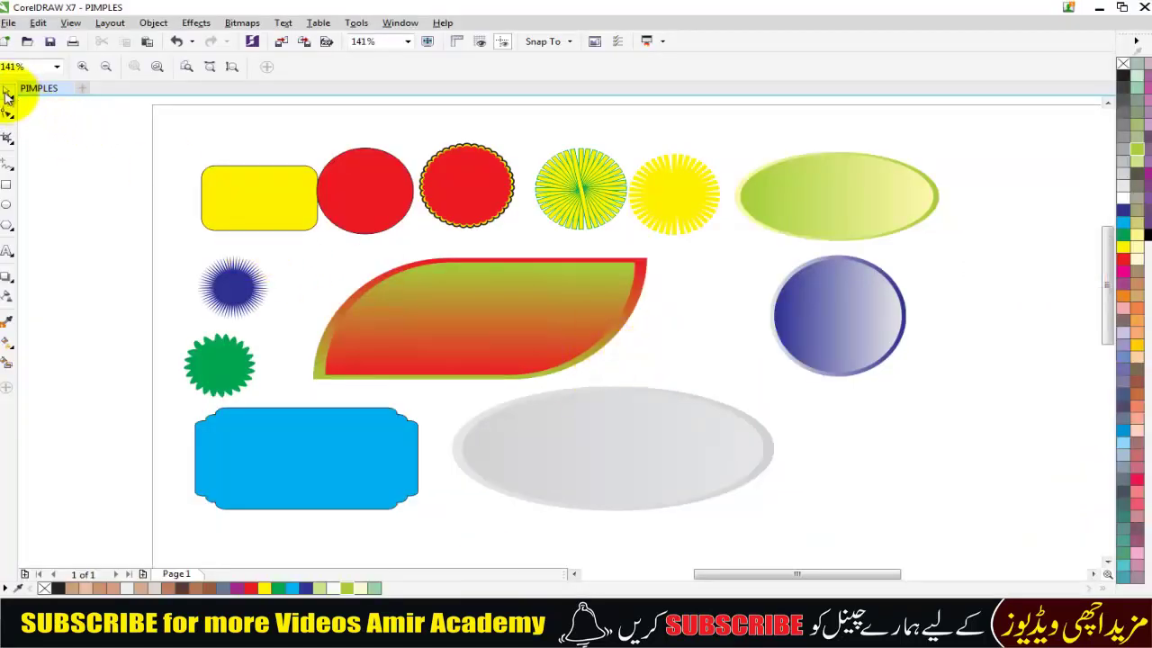
Select all the badge shapes and scale them down to about 2.378 by 1.299 inches
scroll(175, 189, "down", 3)
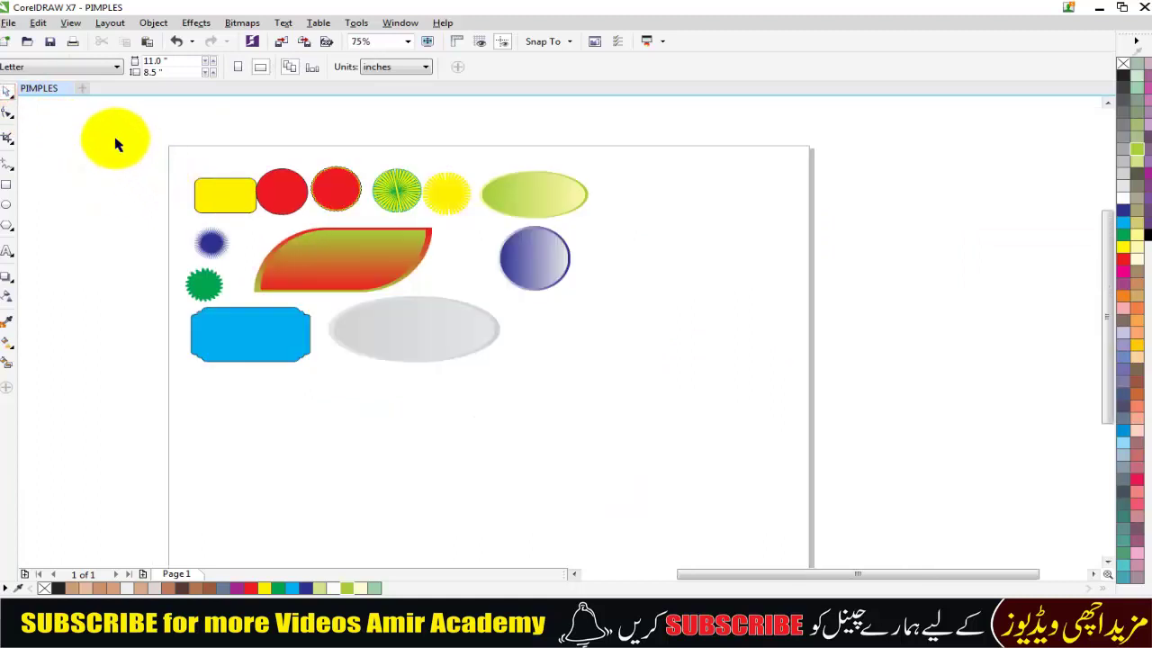
left_click_drag(115, 144, 668, 426)
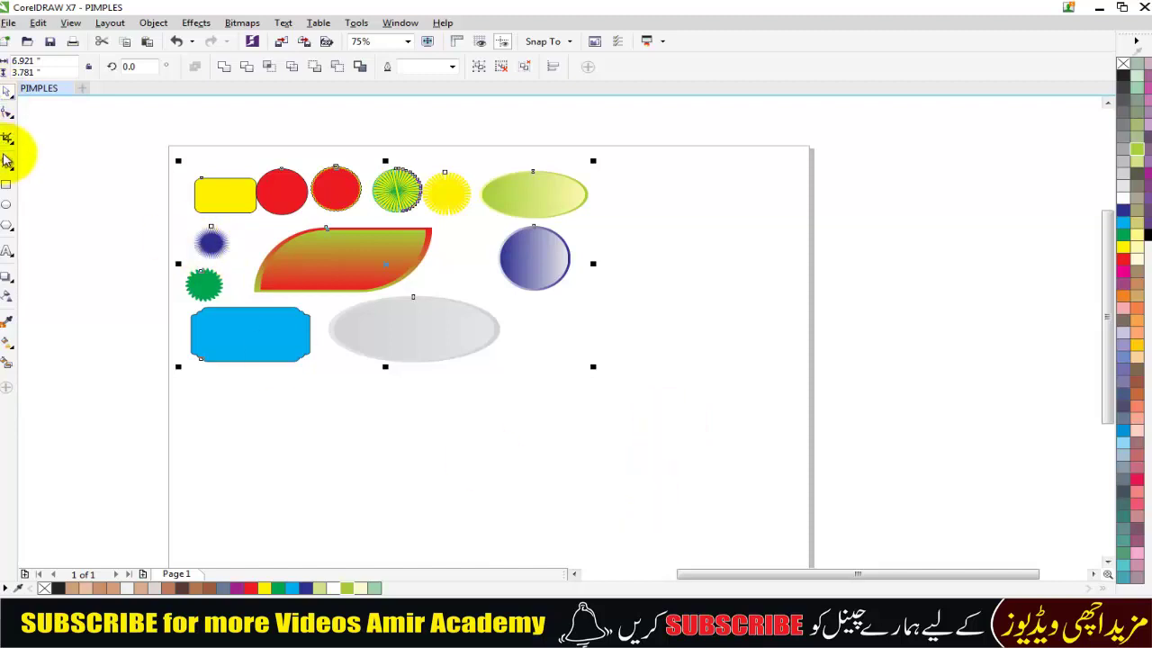
left_click(40, 135)
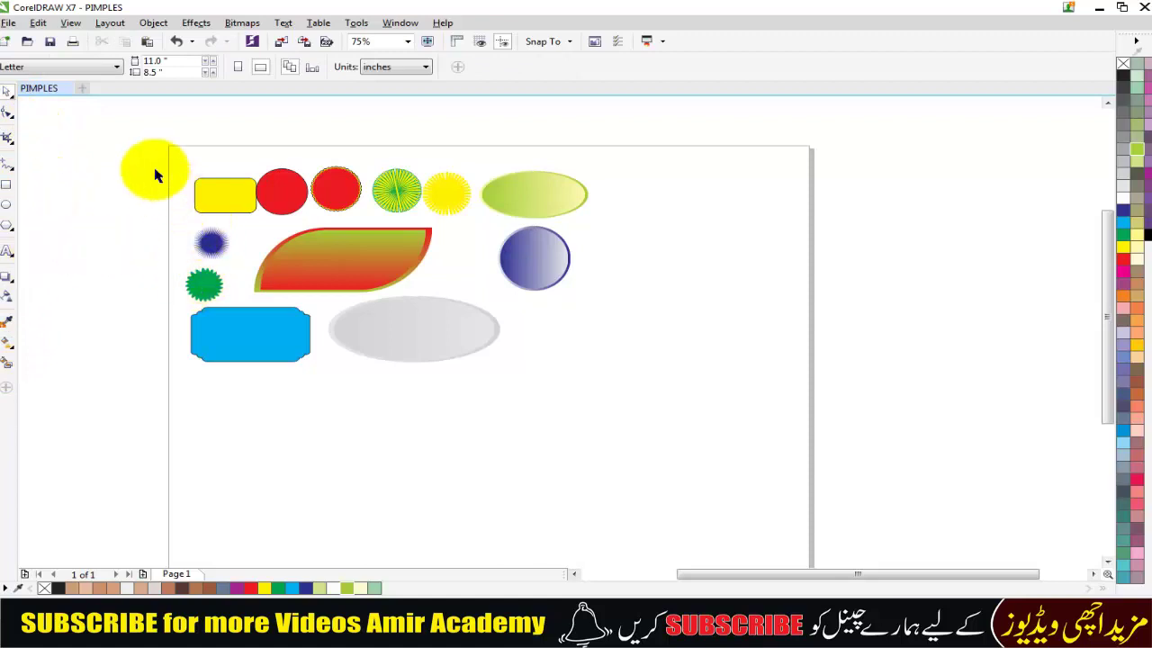
left_click_drag(110, 148, 401, 302)
left_click_drag(635, 415, 635, 415)
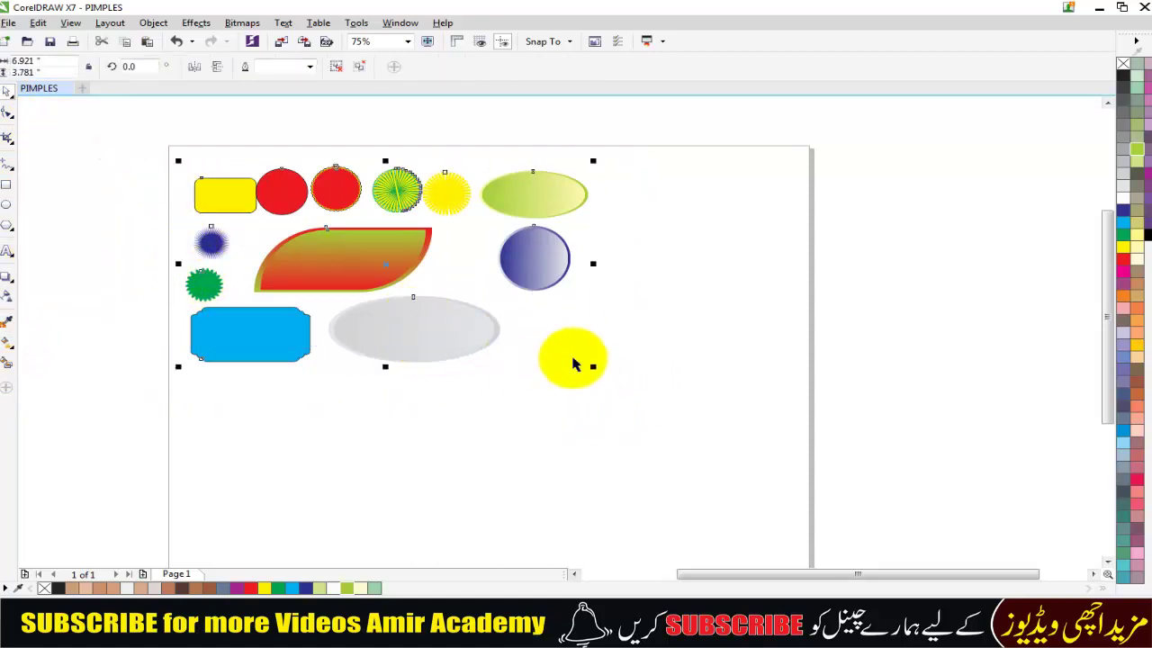
left_click_drag(593, 366, 437, 312)
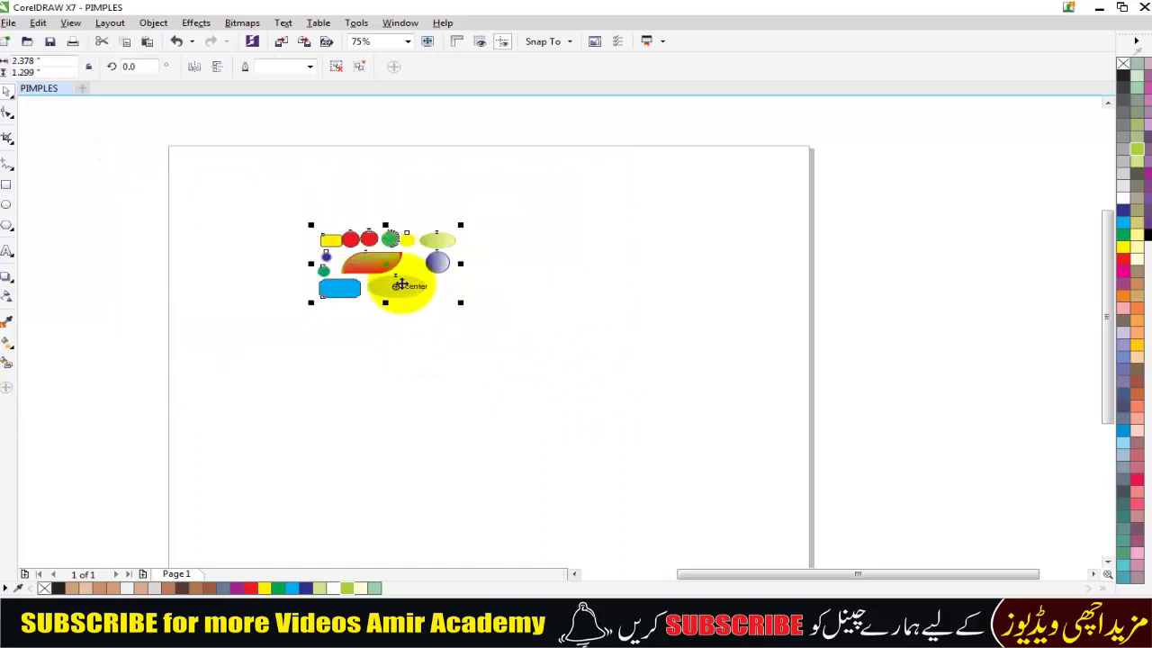
Move the shrunken shapes into the page's top-right corner
left_click_drag(385, 277, 749, 201)
left_click(897, 239)
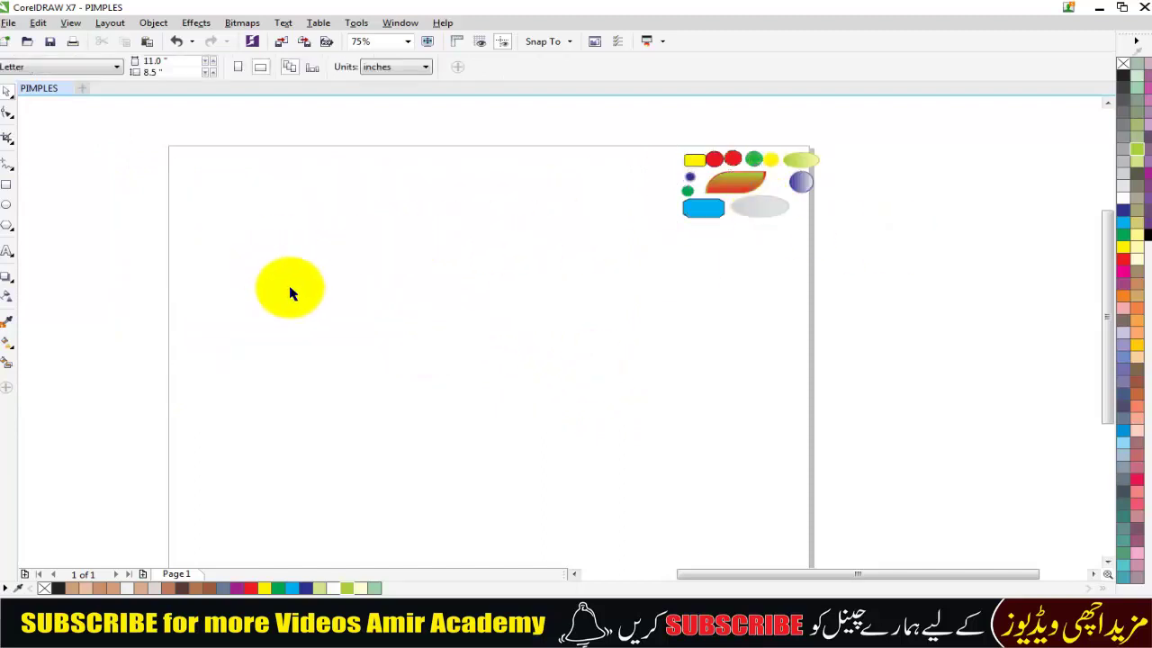
key("z")
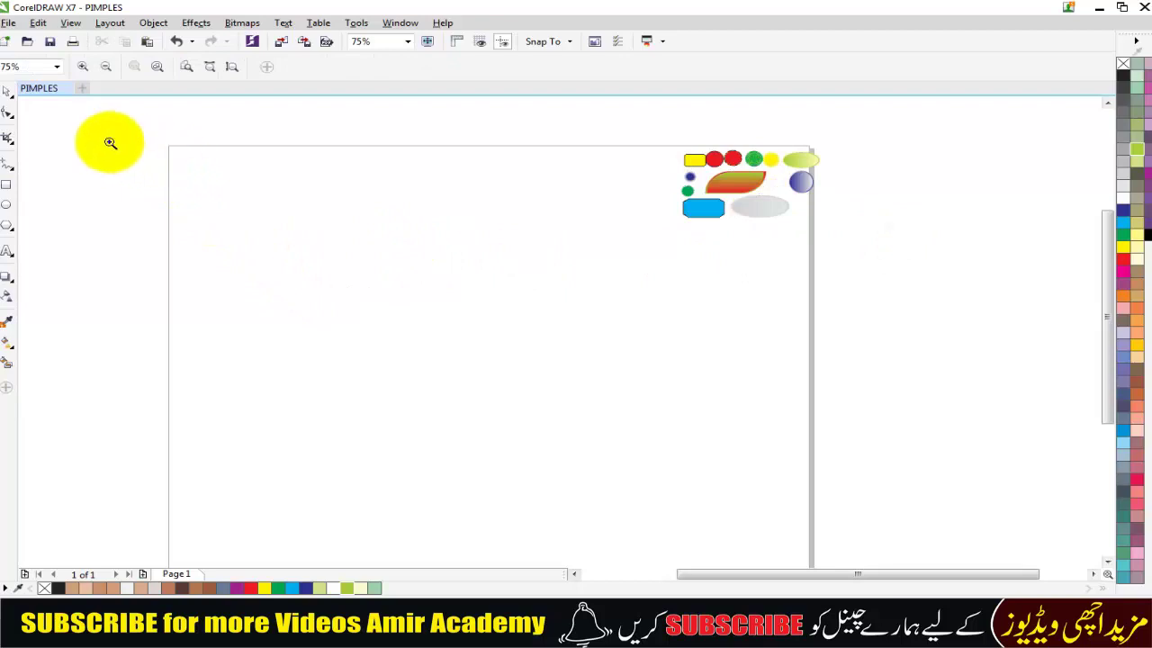
left_click(7, 97)
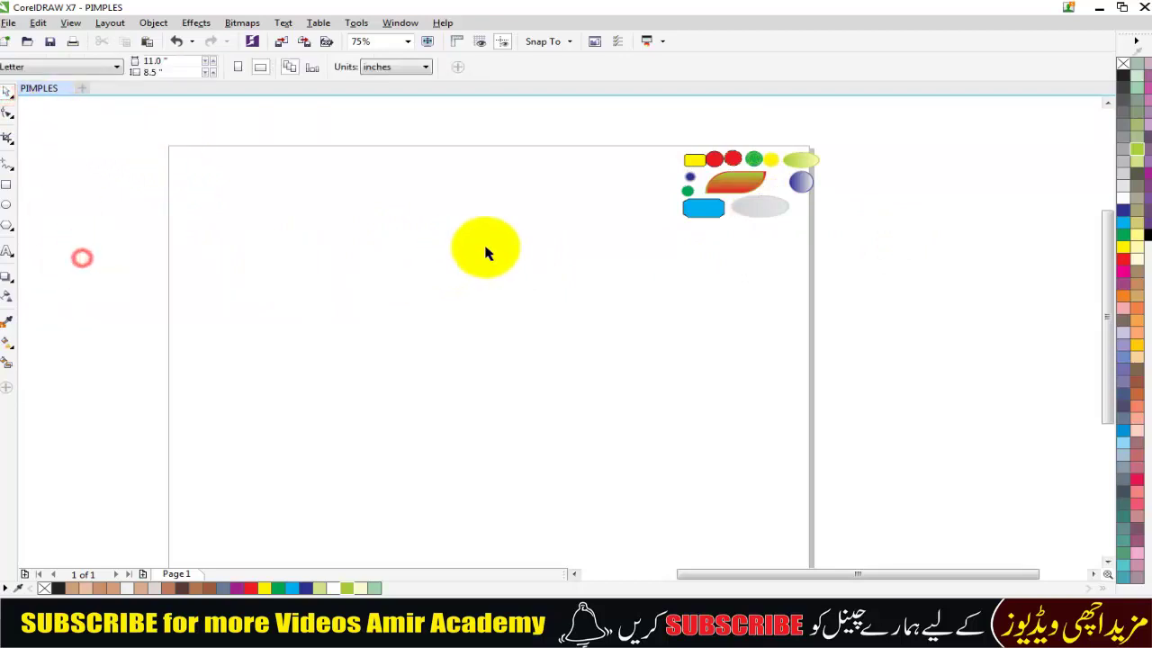
Draw a roughly 3.333 by 1.625 inch rectangle in the open page area and zoom in on it
left_click(7, 184)
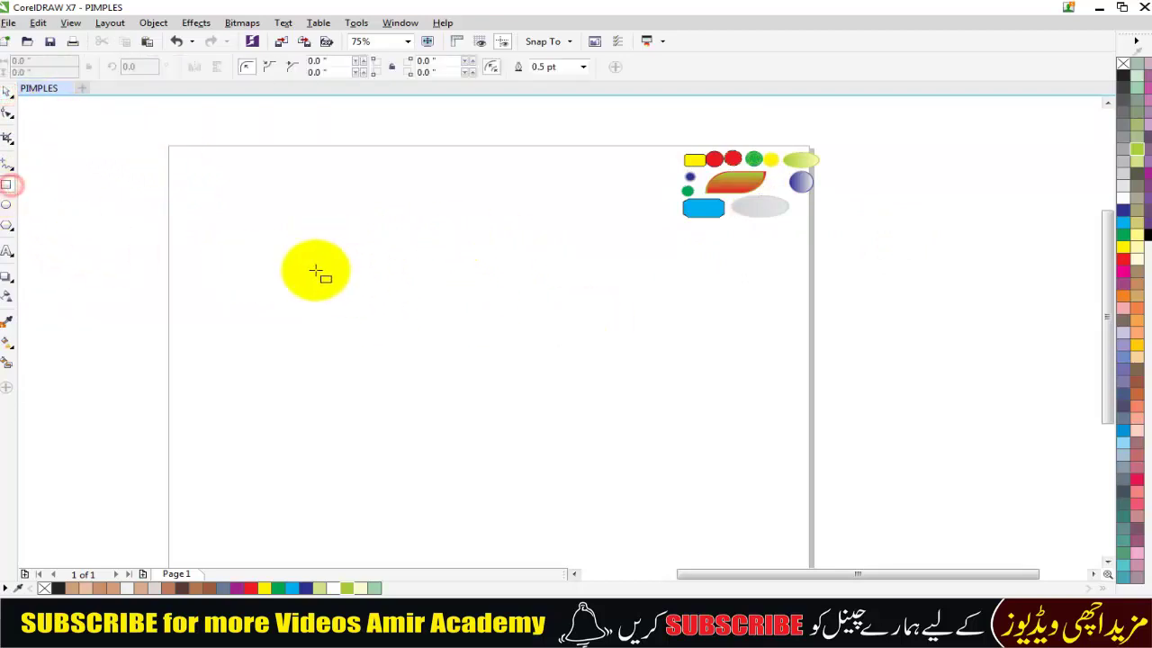
left_click_drag(288, 275, 483, 361)
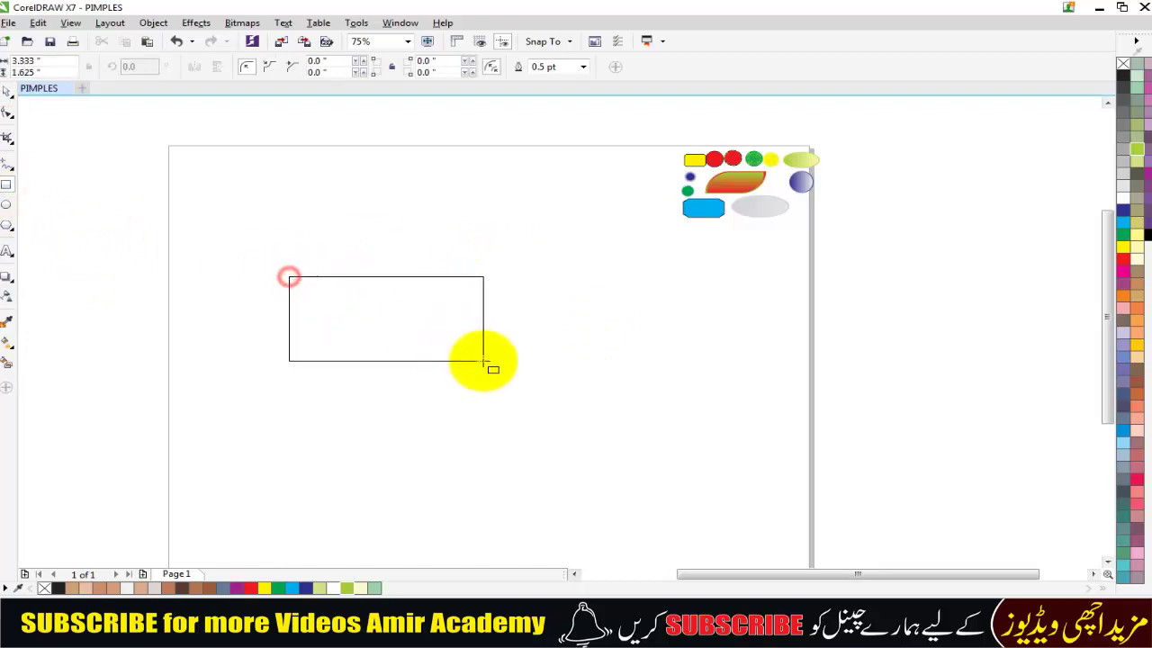
key("z")
left_click_drag(128, 229, 642, 452)
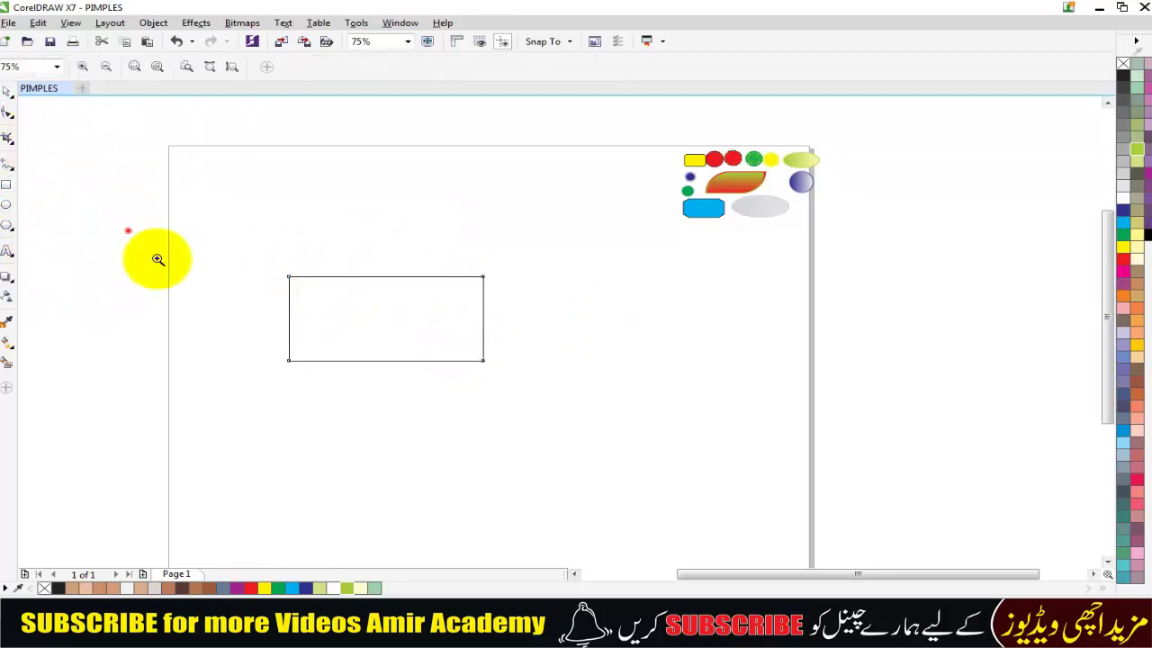
left_click_drag(291, 167, 894, 459)
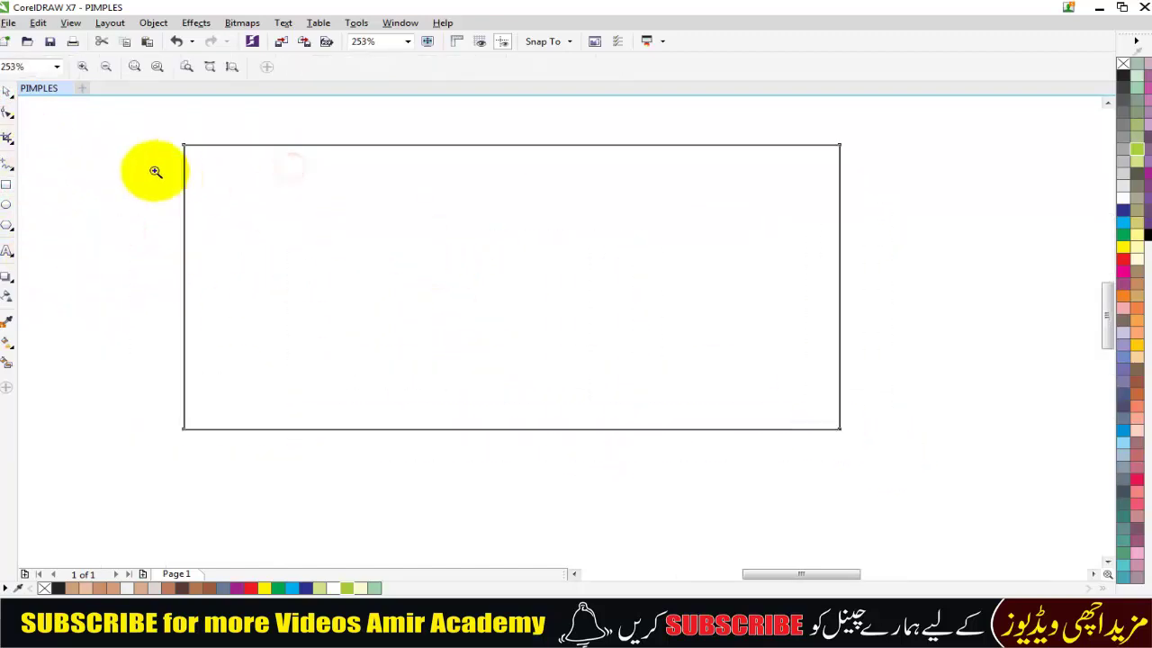
left_click(7, 92)
left_click(144, 223)
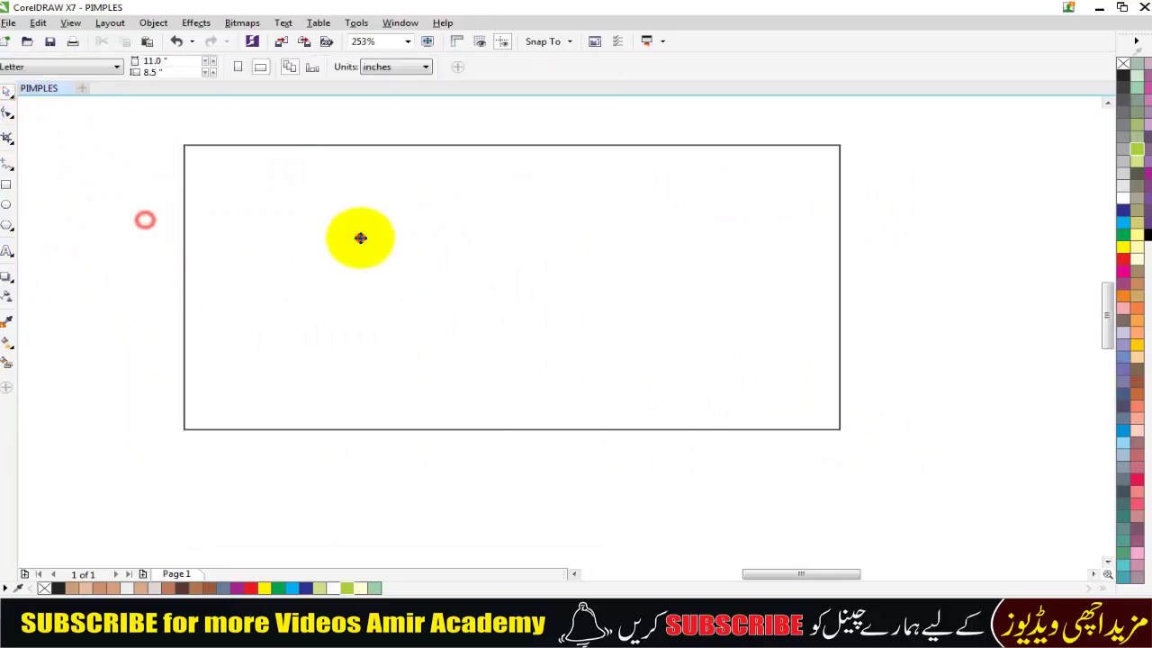
left_click(360, 243)
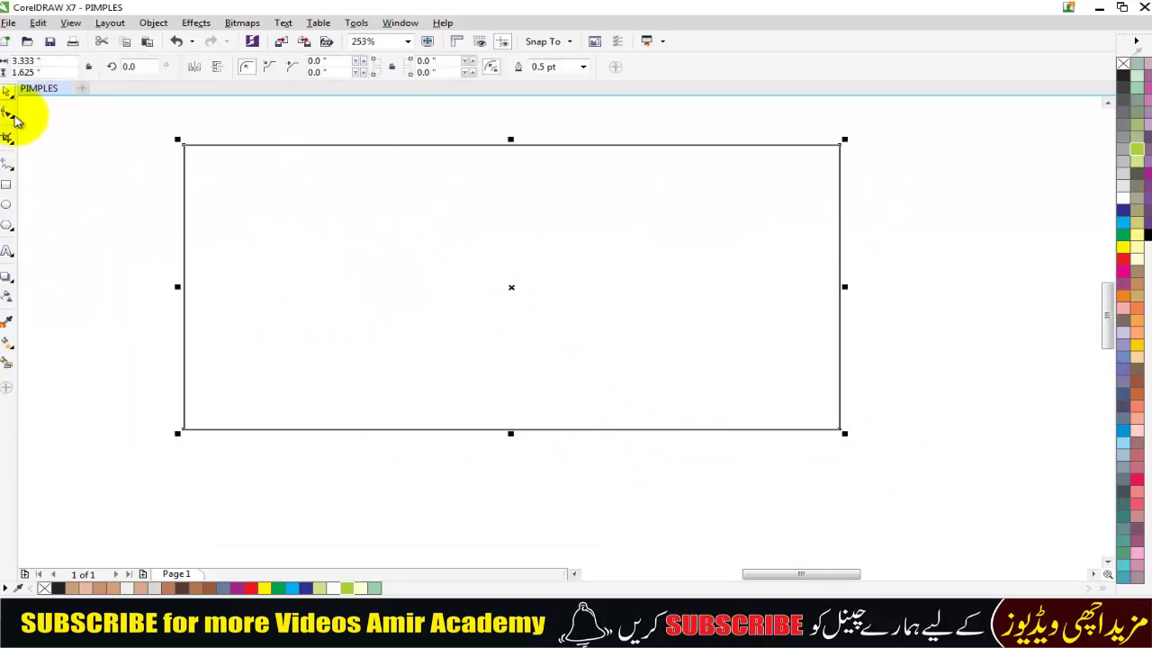
Round the rectangle's corners to 0.205 inches and fill it solid red
left_click(8, 113)
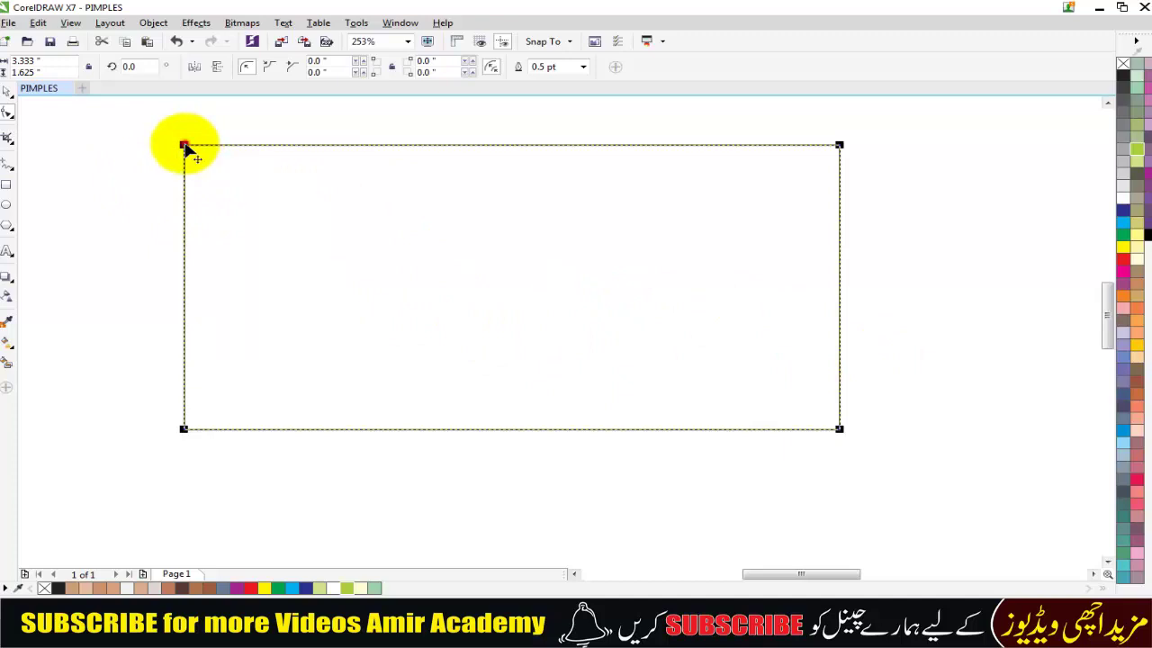
left_click_drag(185, 145, 224, 146)
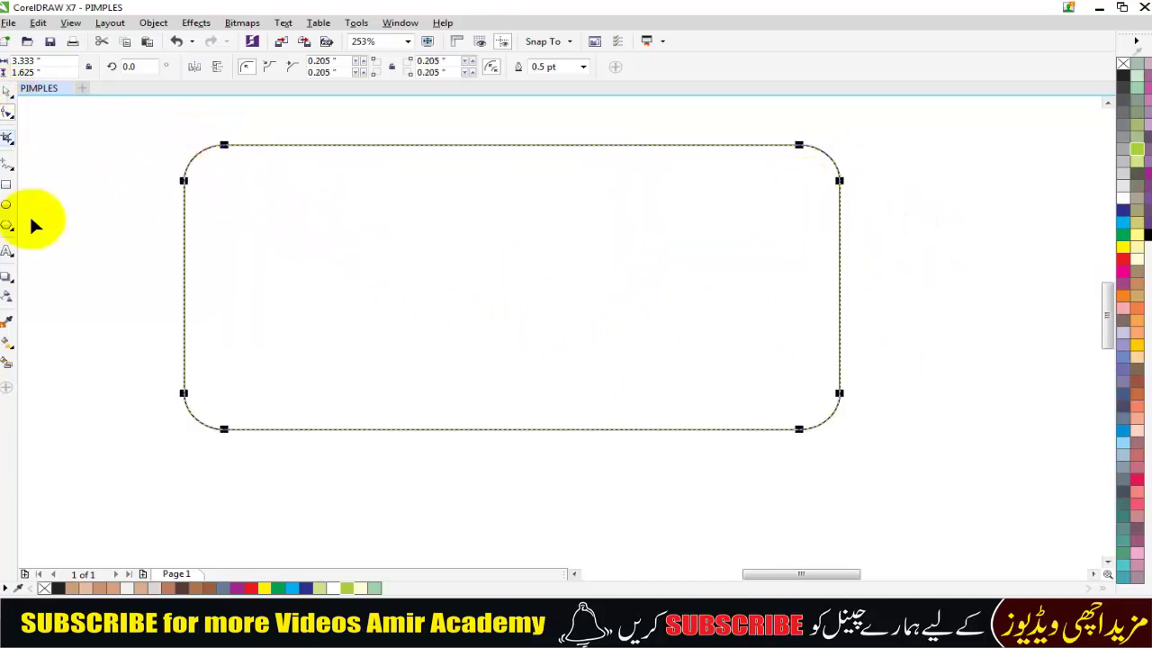
left_click(250, 588)
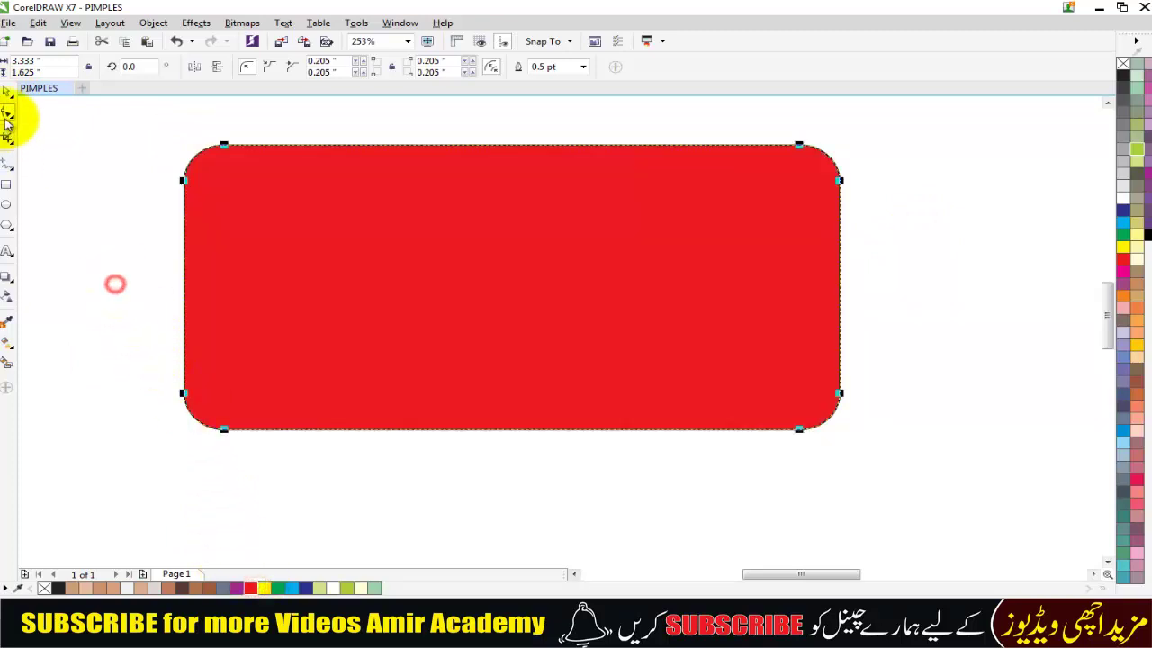
left_click(5, 91)
left_click(107, 209)
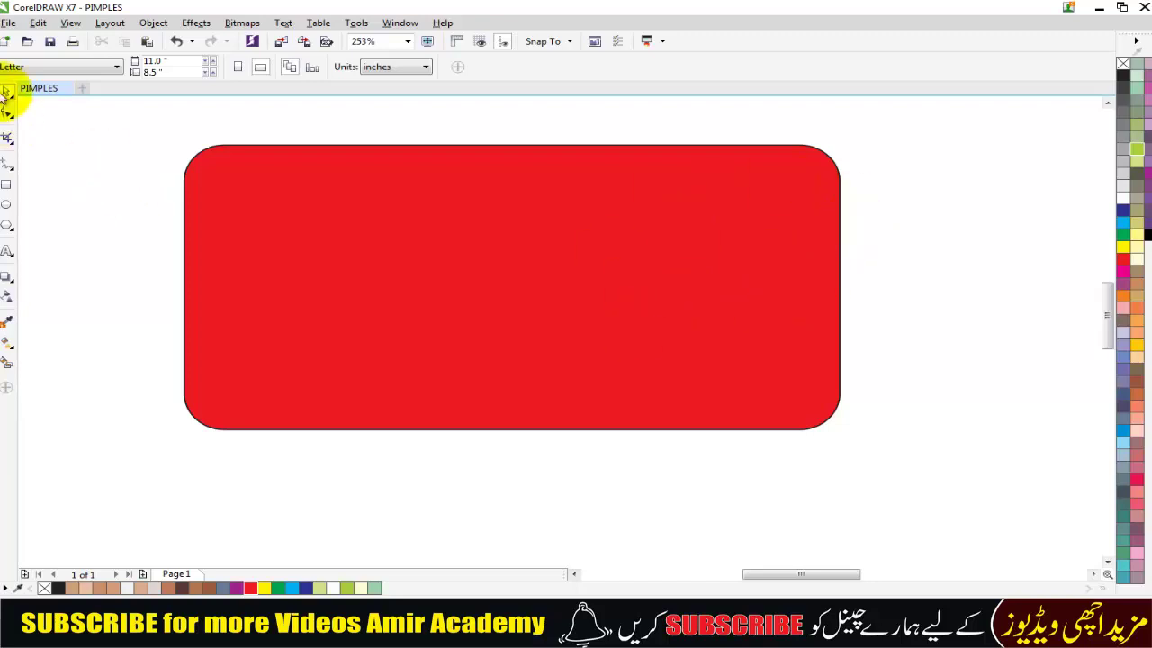
left_click(278, 218)
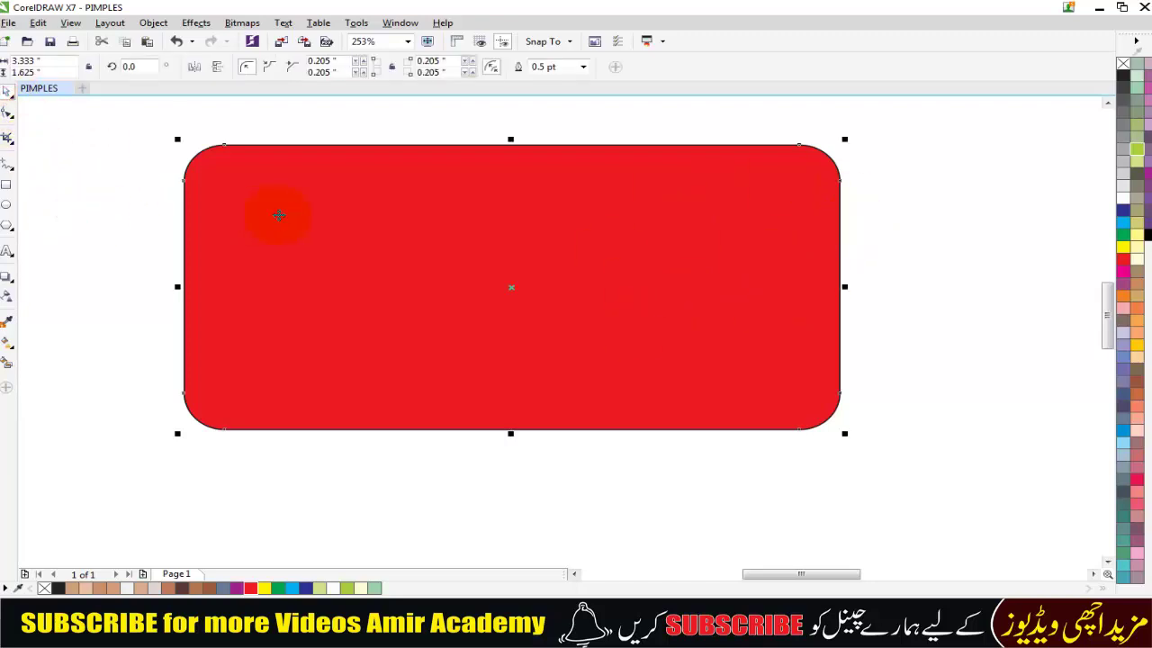
Undo the red fill and rounded corners, then convert the rectangle to curves
key("ctrl+z")
key("ctrl+z")
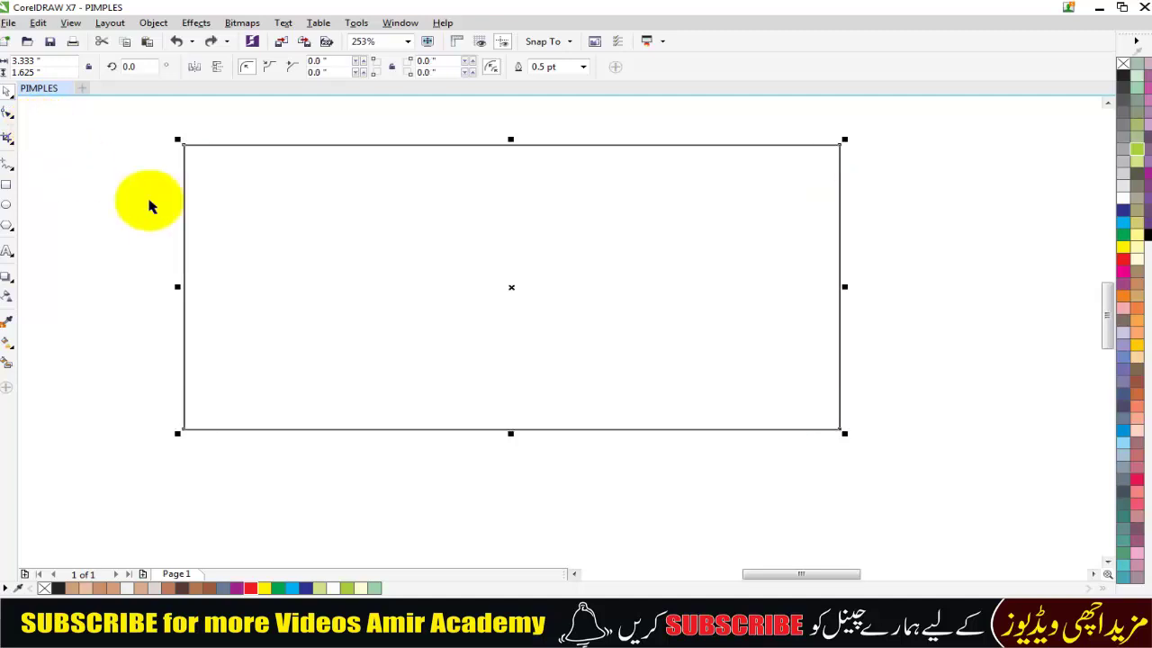
left_click(80, 171)
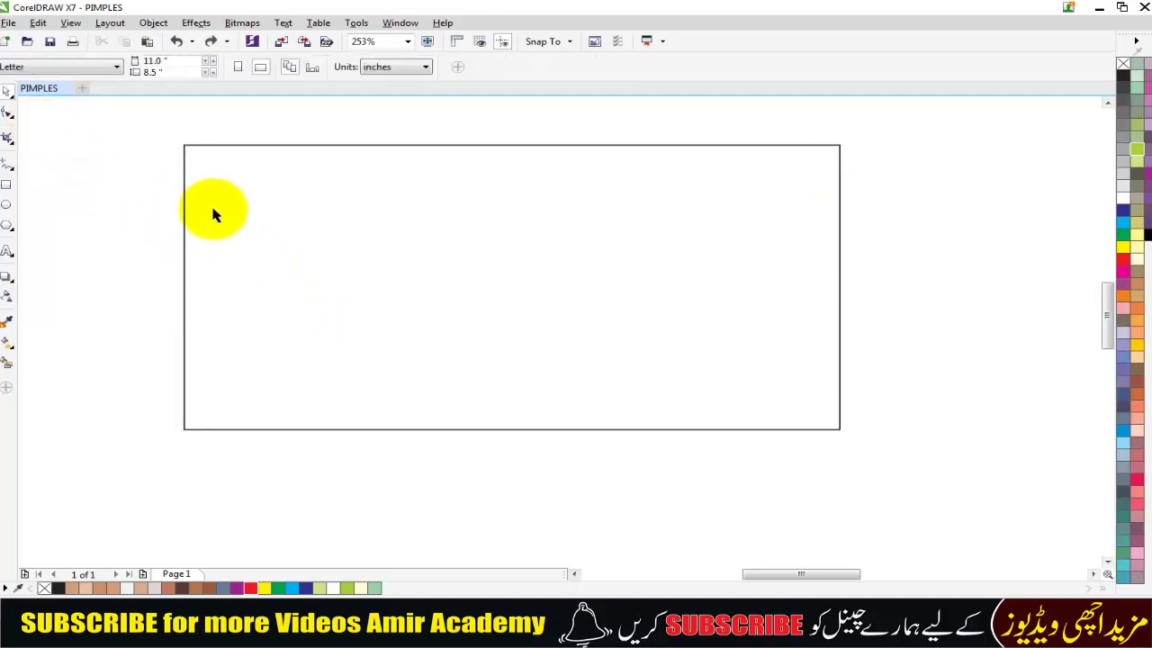
left_click(185, 145)
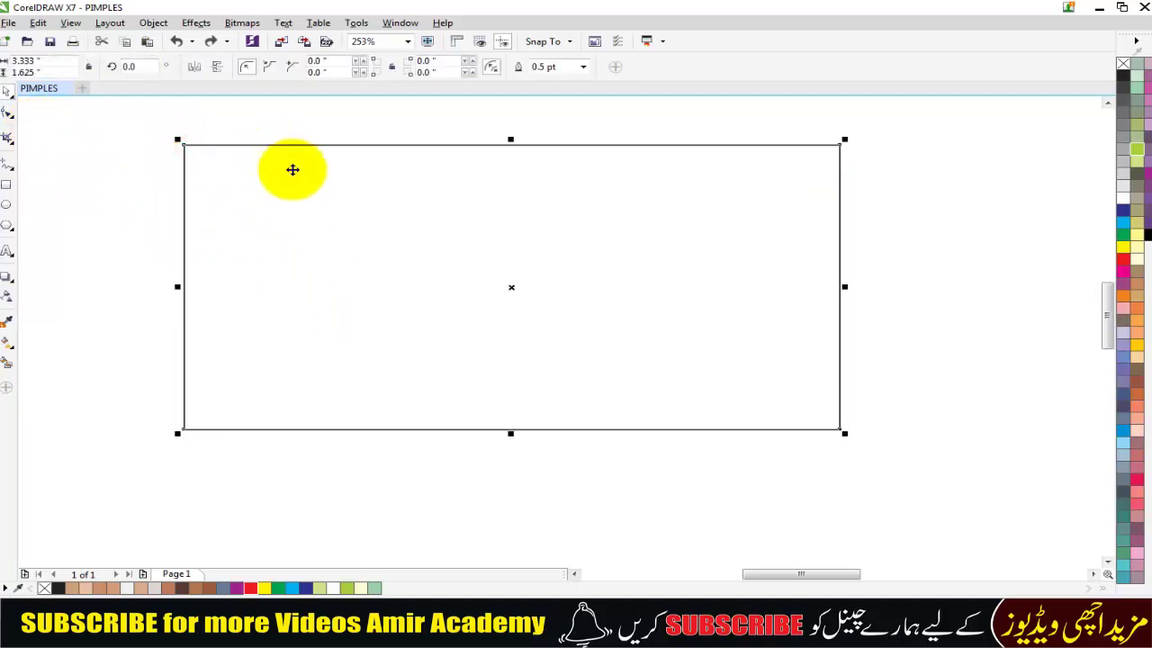
left_click(7, 112)
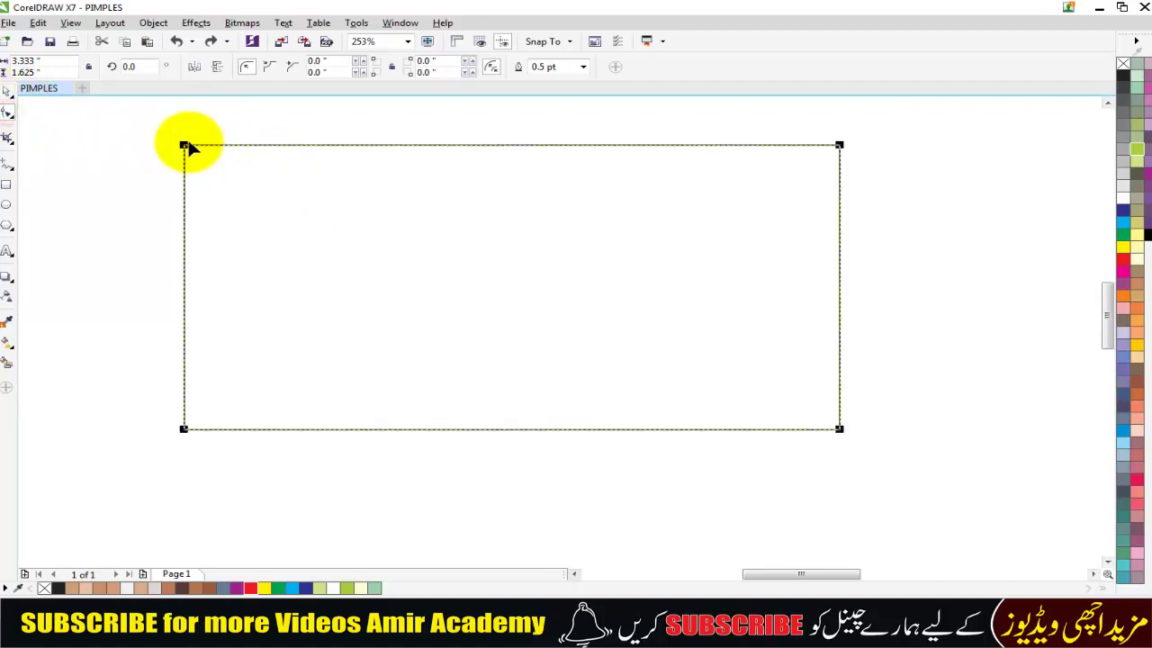
key("ctrl+q")
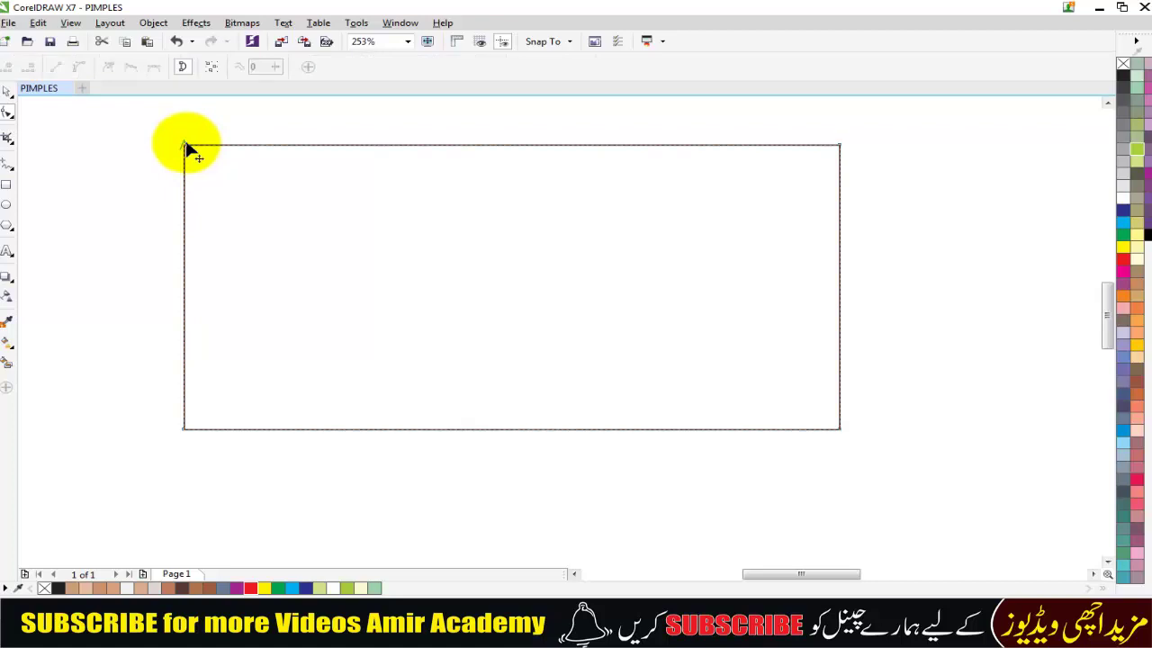
left_click(7, 92)
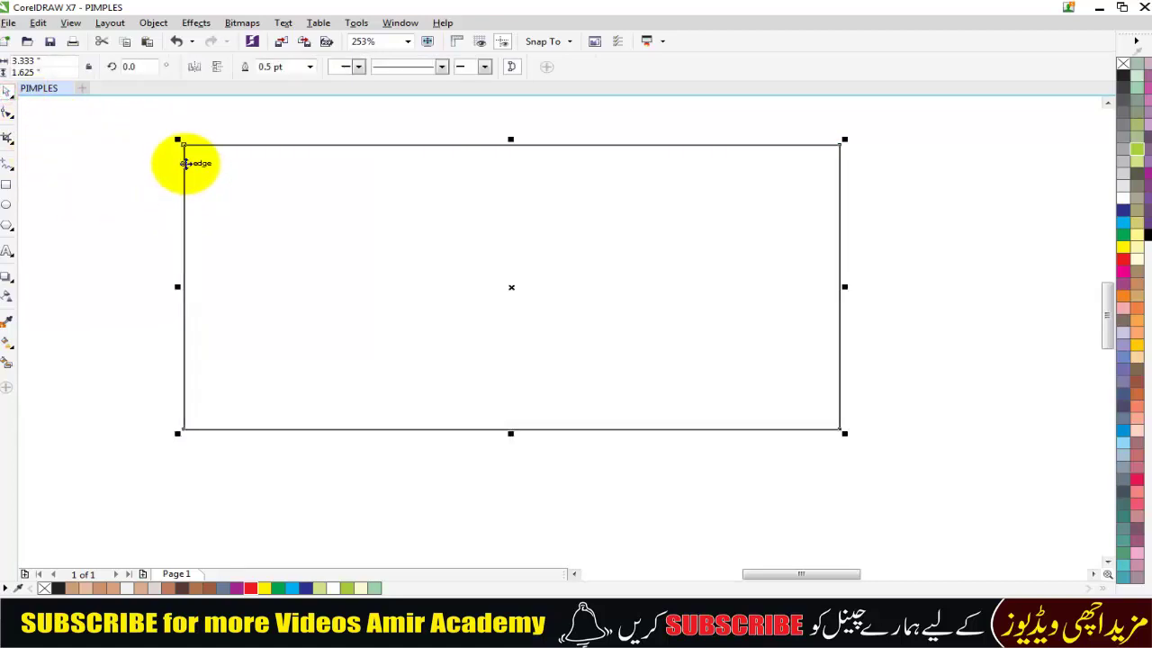
Drag the corner nodes outward and inward to give the shape slanted, tapering sides
left_click(7, 114)
left_click_drag(185, 145, 126, 150)
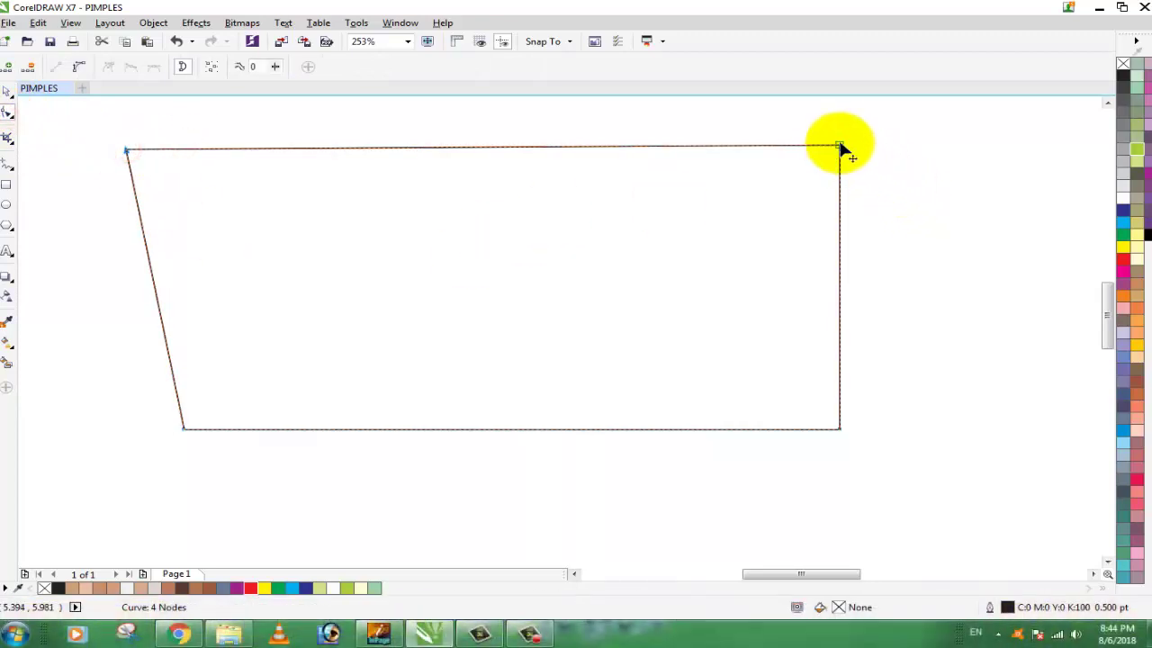
left_click_drag(840, 147, 991, 137)
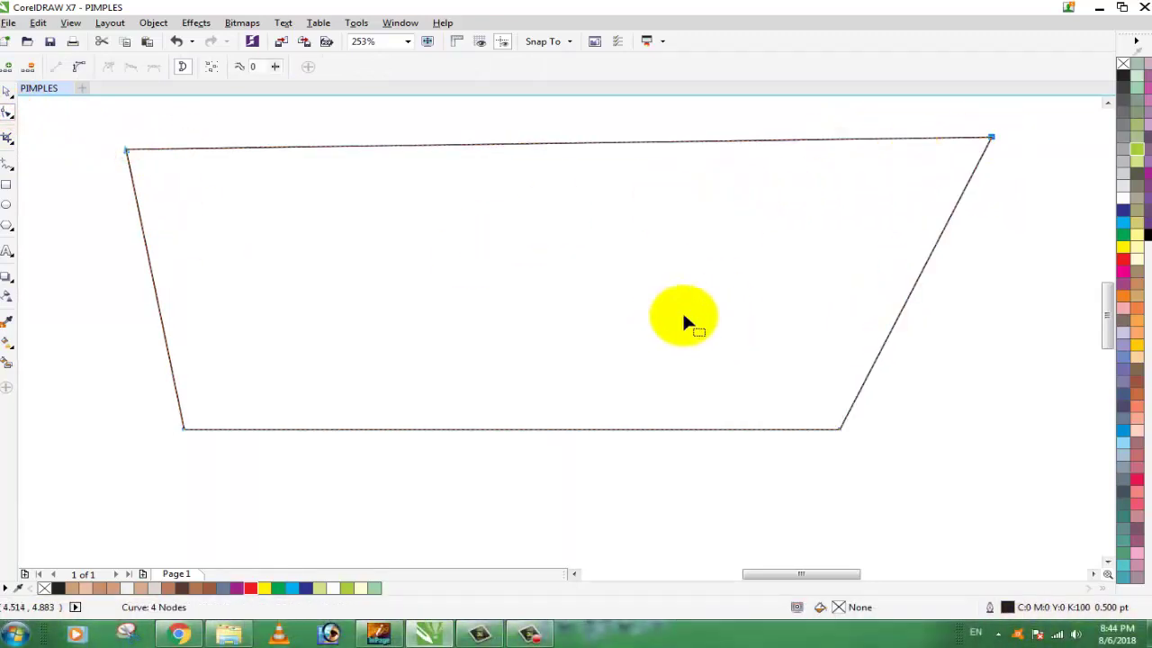
left_click_drag(183, 429, 225, 429)
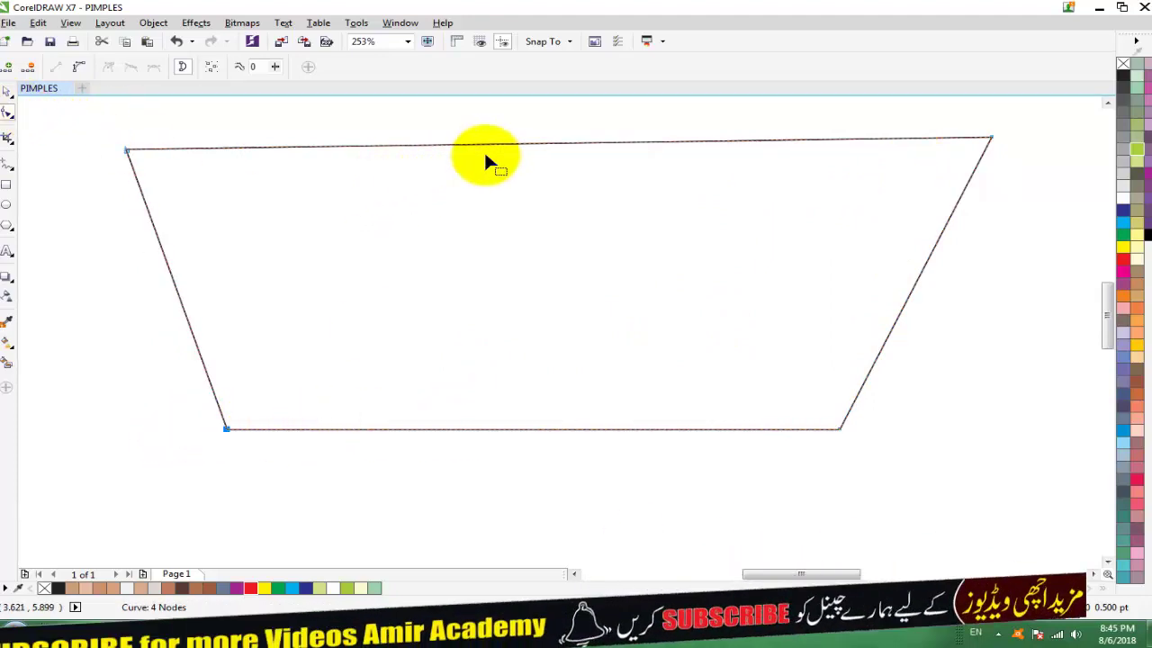
Convert the top and bottom edges to curves and bend both downward
left_click(517, 144)
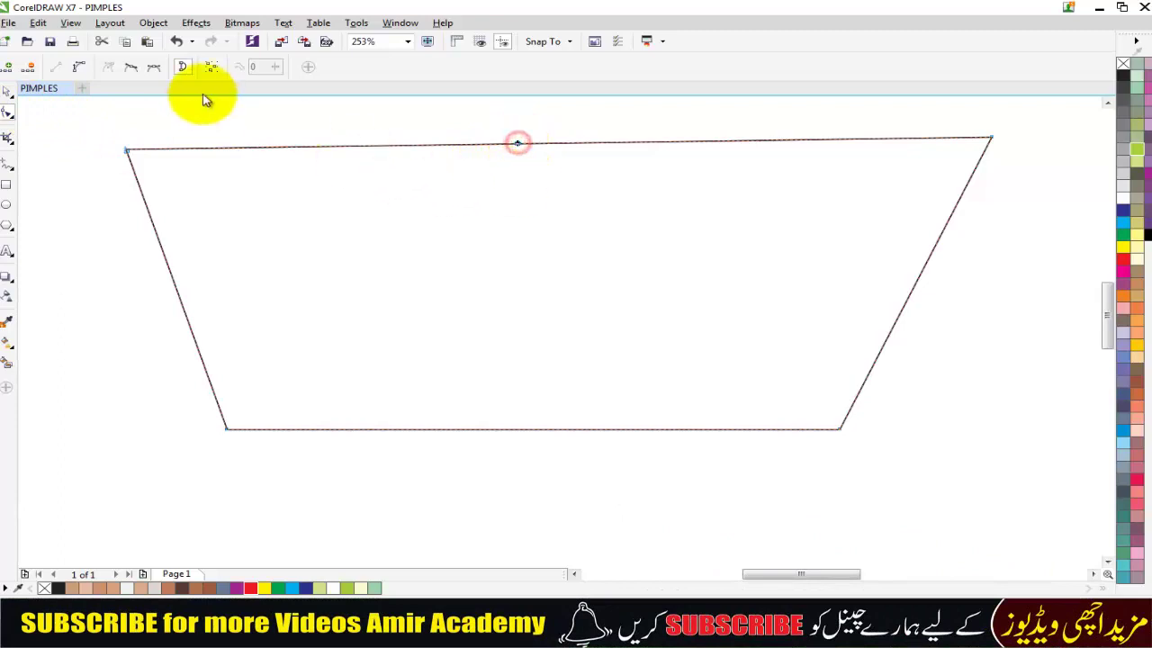
left_click(79, 70)
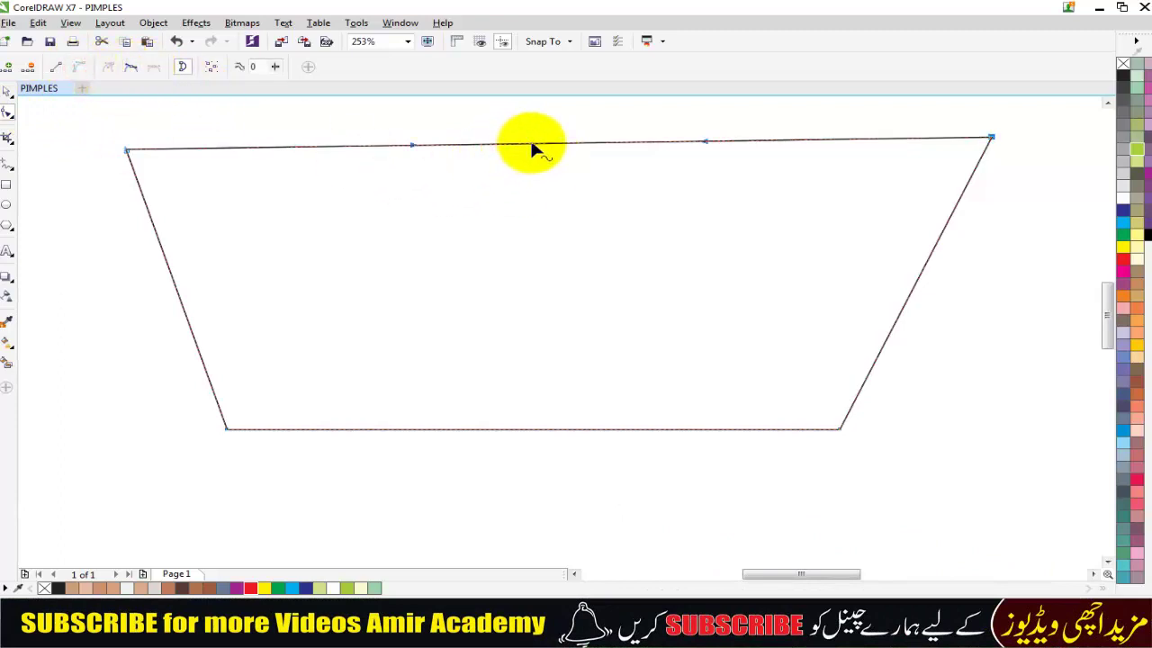
left_click_drag(530, 137, 527, 203)
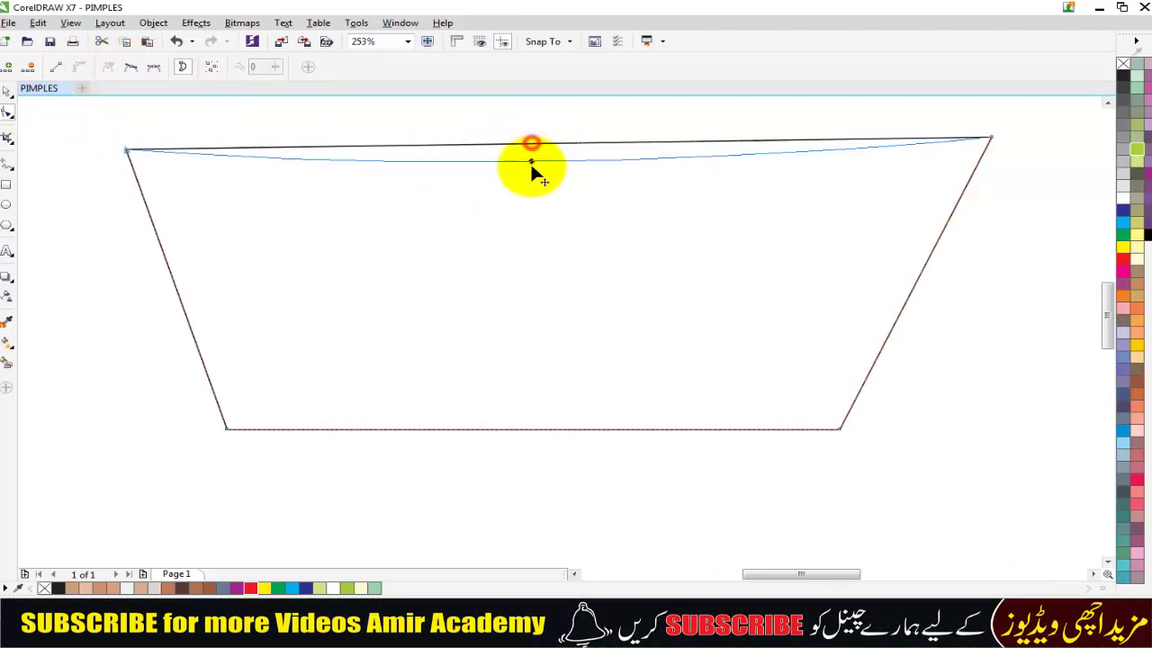
left_click(535, 430)
left_click(79, 66)
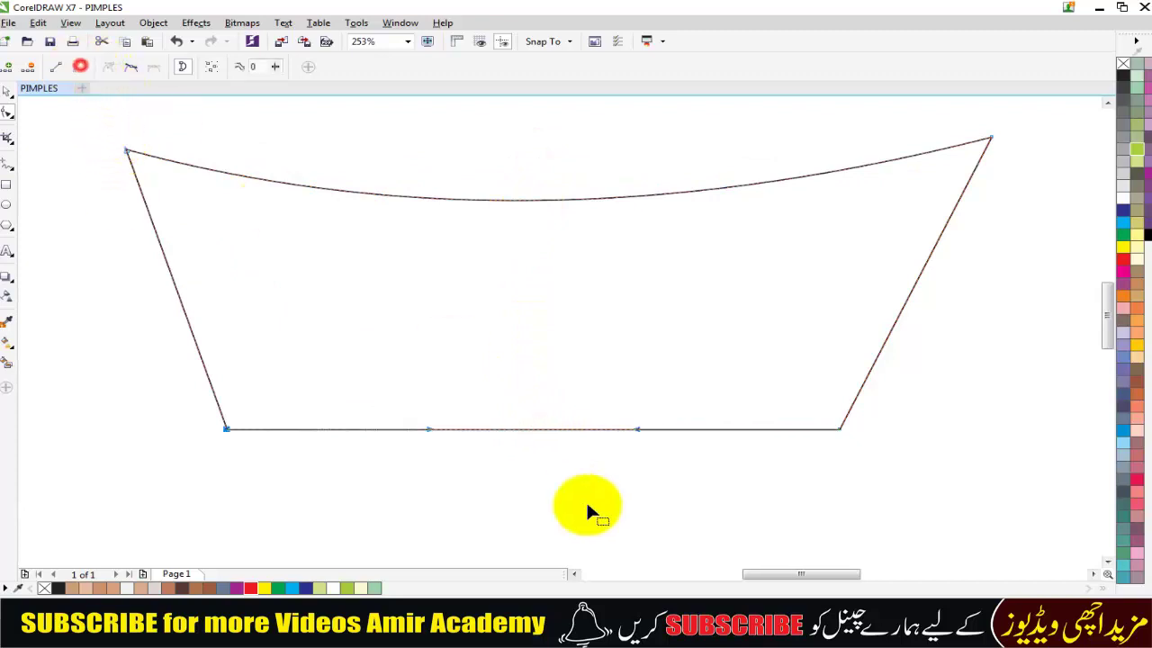
left_click_drag(529, 428, 534, 493)
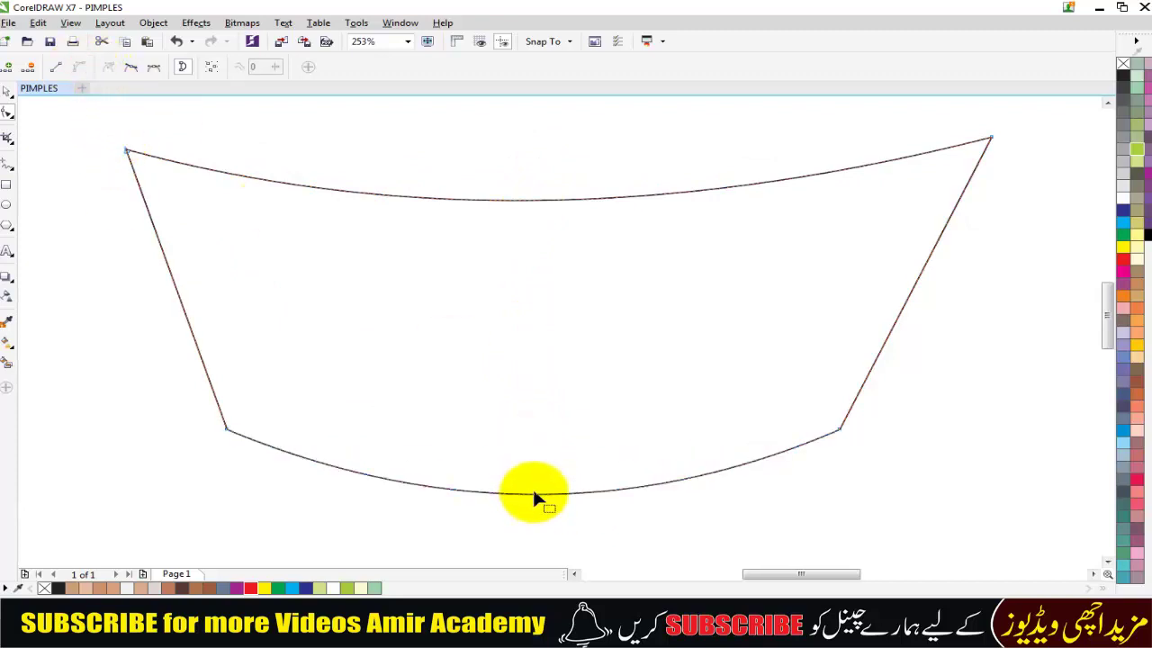
Raise the bottom corners to thin the shape into a crescent-like banner
left_click(7, 91)
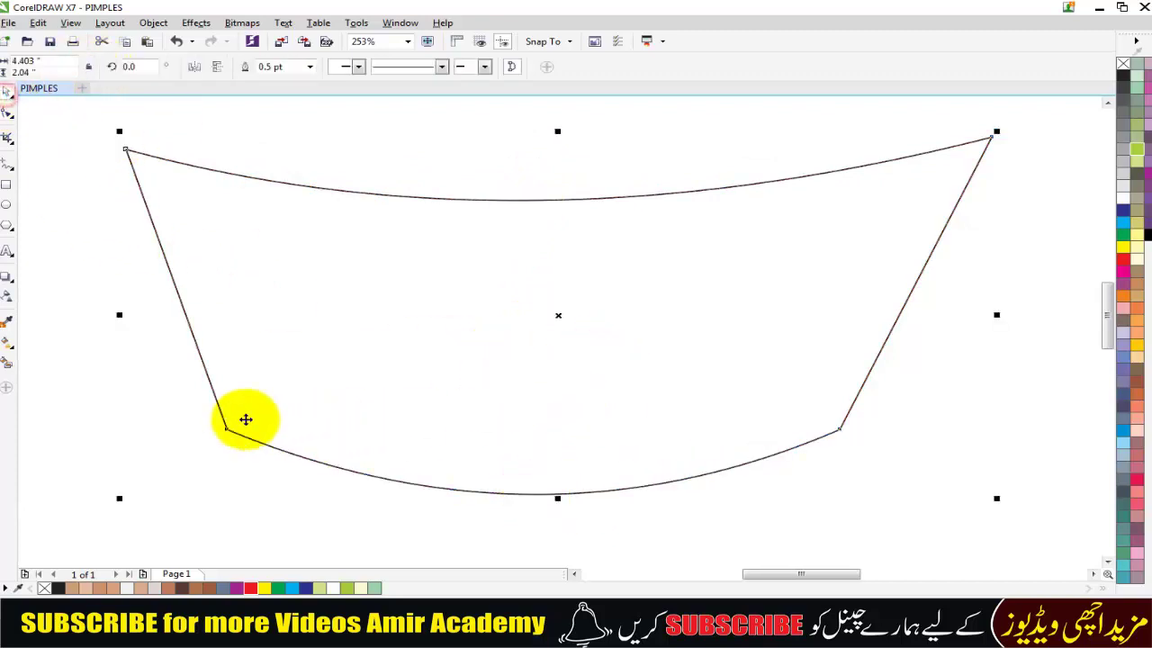
left_click(318, 374)
key("F10")
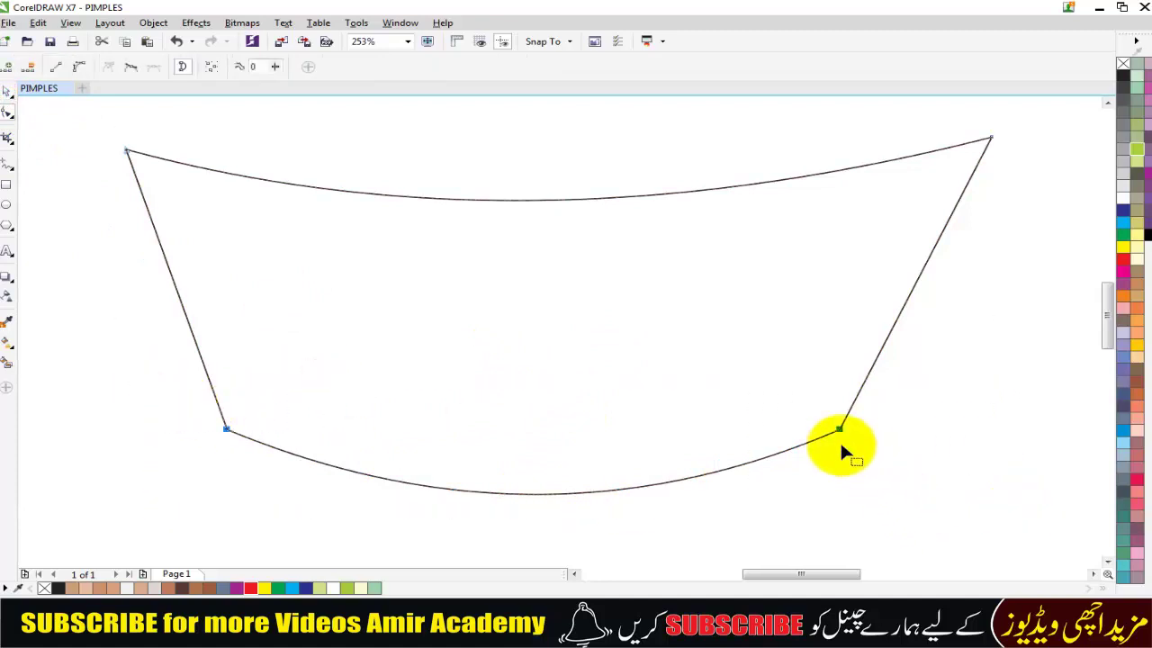
left_click_drag(839, 432, 858, 227)
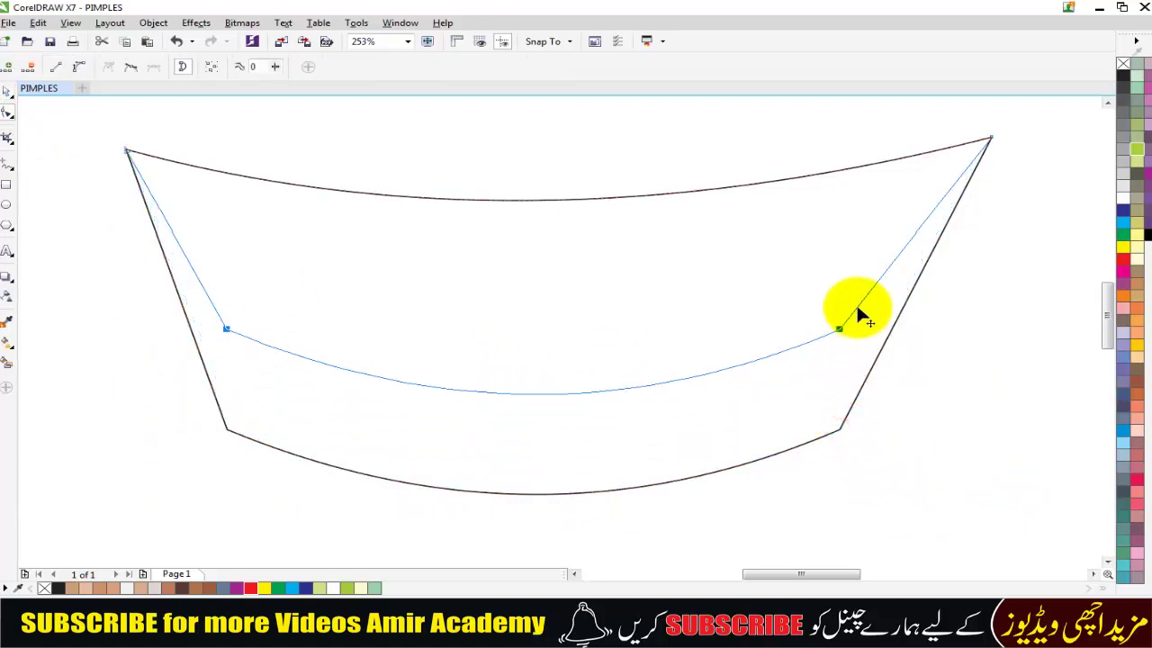
left_click(7, 91)
Undo the reshaping back to the plain rectangle and delete it
key("ctrl+z")
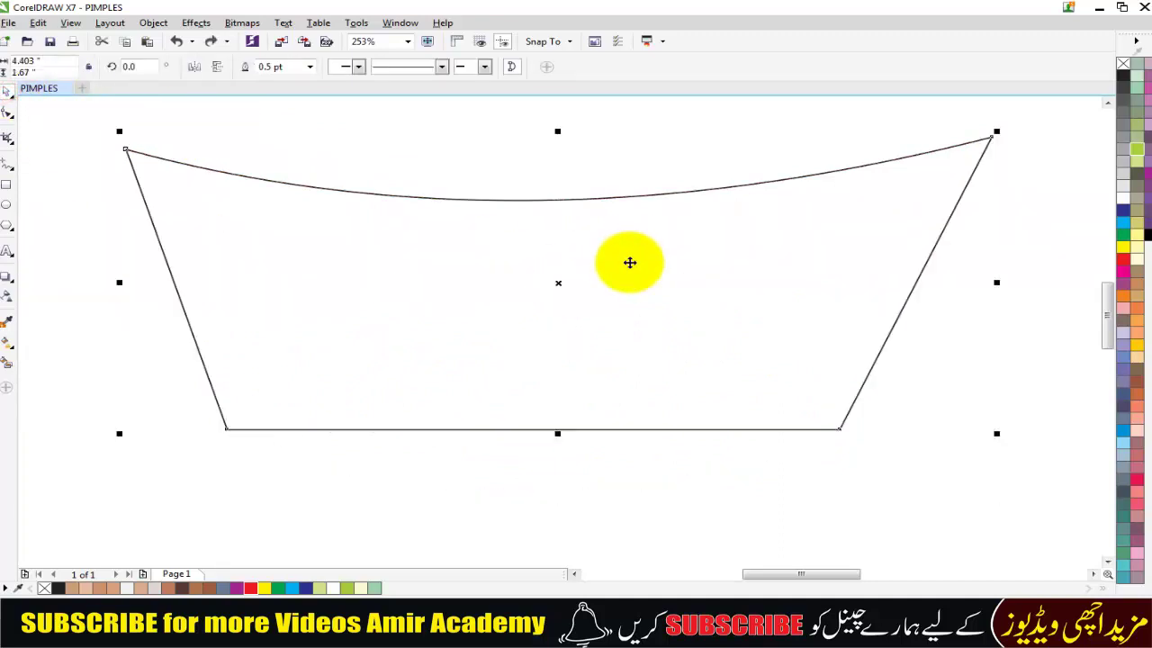
key("ctrl+z")
key("ctrl+z")
key("ctrl+z")
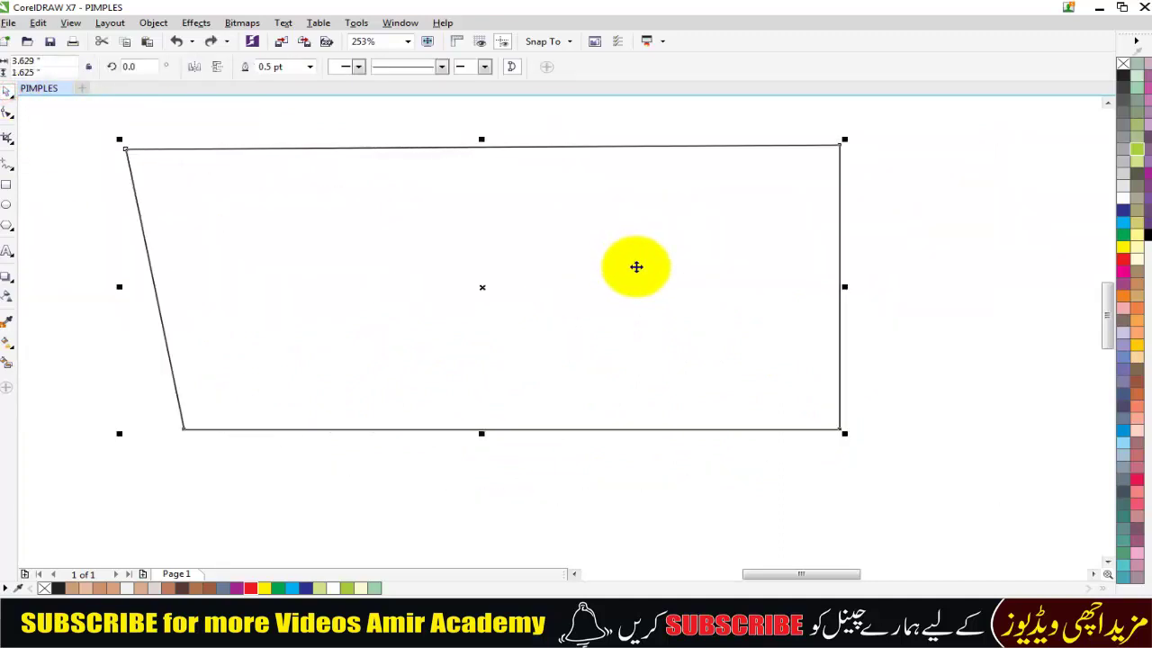
key("ctrl+z")
left_click(971, 319)
scroll(656, 308, "down", 2)
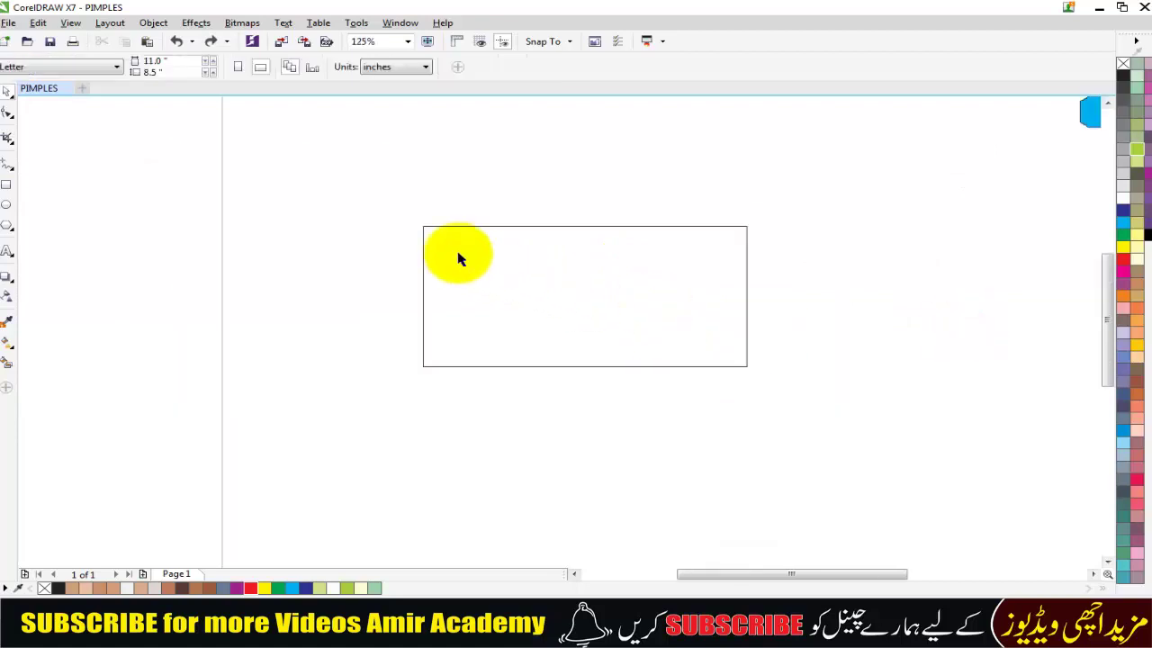
scroll(458, 255, "up", 2)
left_click(547, 276)
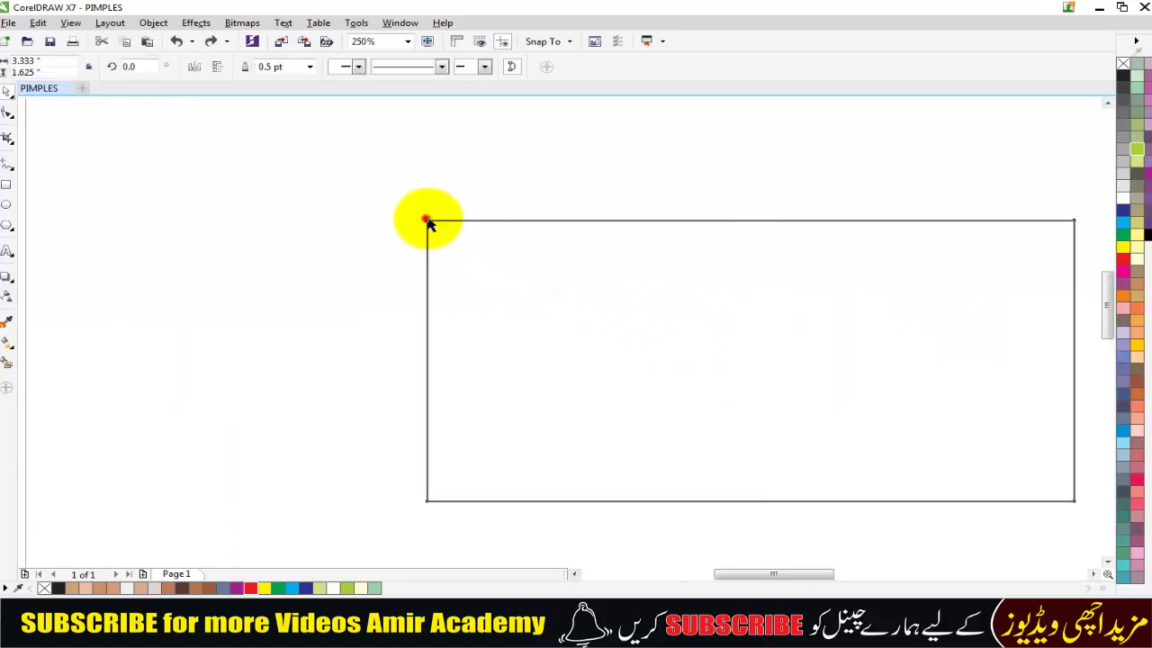
left_click(9, 114)
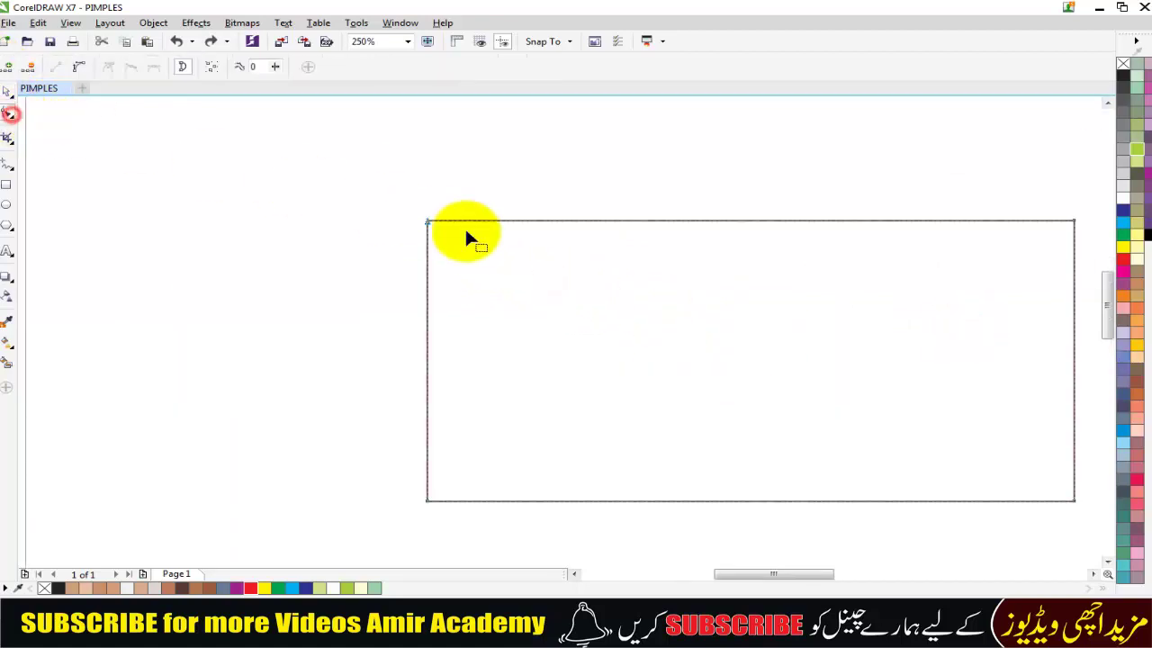
left_click(431, 312)
key("Delete")
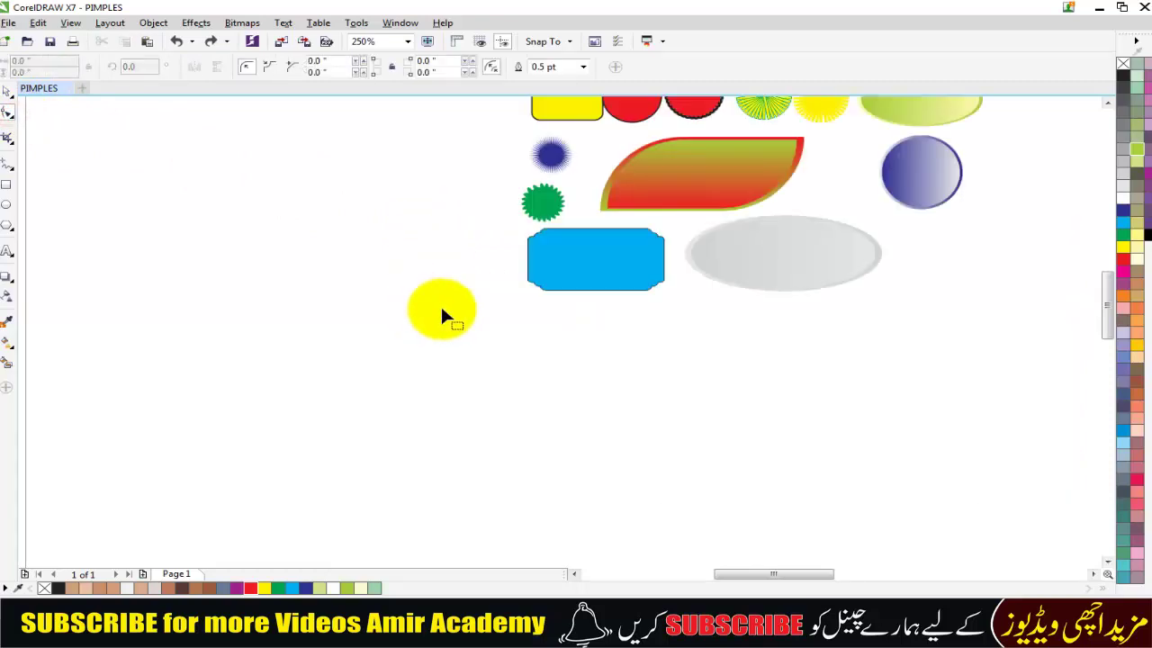
Draw a small rectangle, round its corners to 0.142 inches and fill it red
left_click(7, 185)
left_click_drag(259, 332, 388, 405)
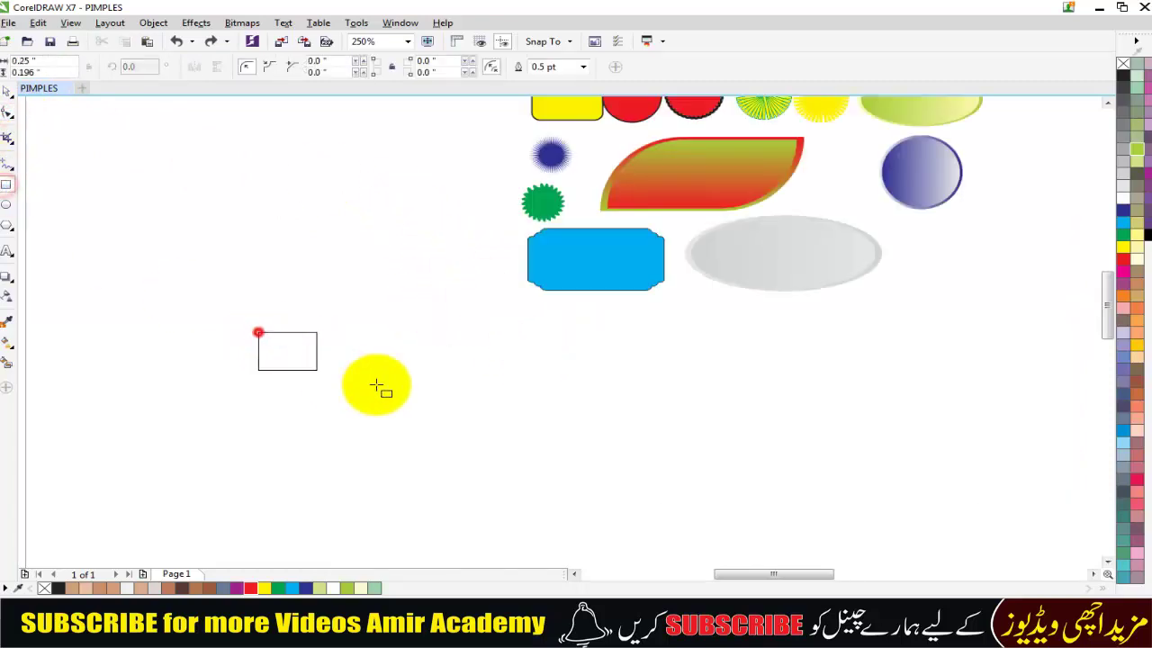
left_click(7, 110)
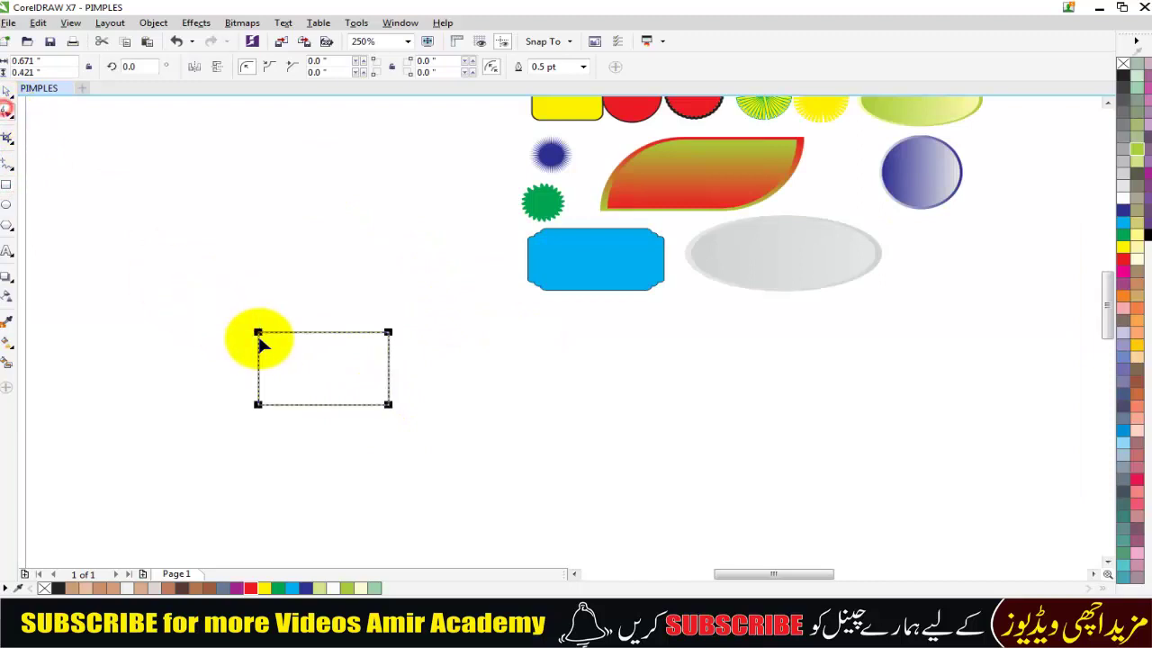
left_click_drag(259, 332, 283, 333)
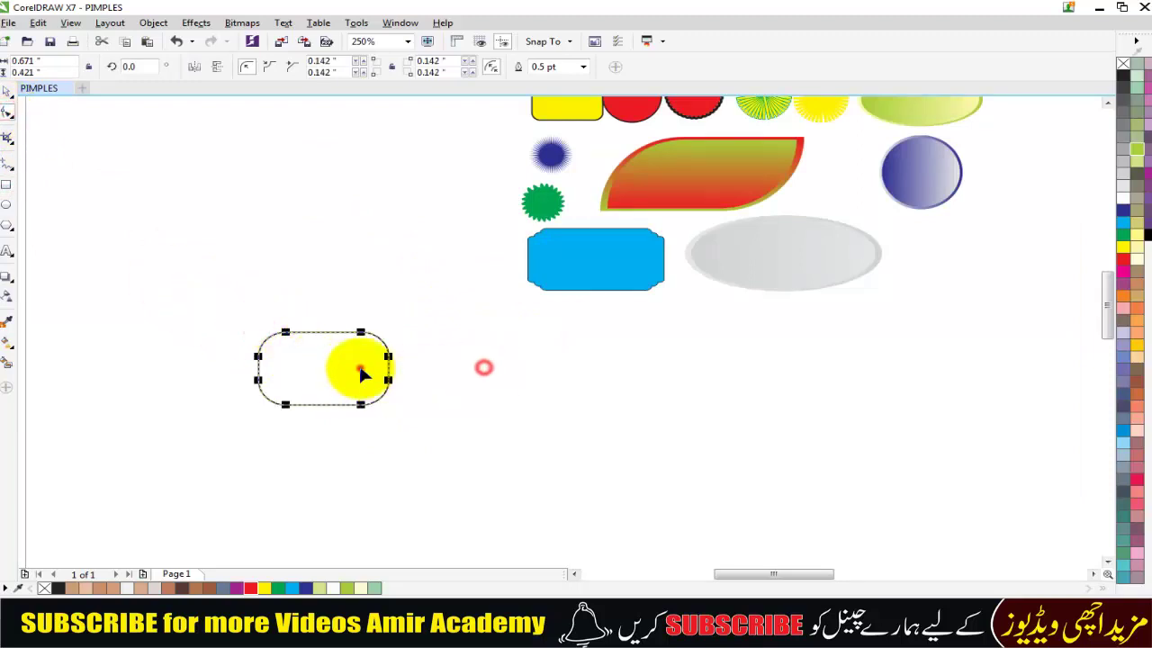
left_click(250, 588)
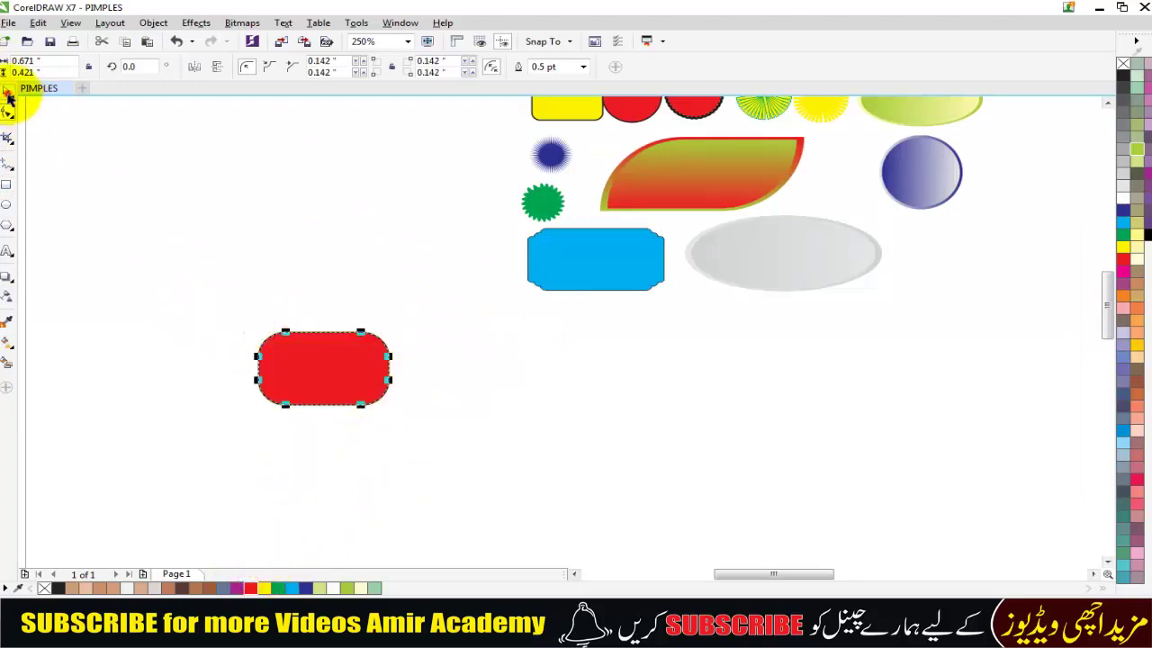
left_click(7, 95)
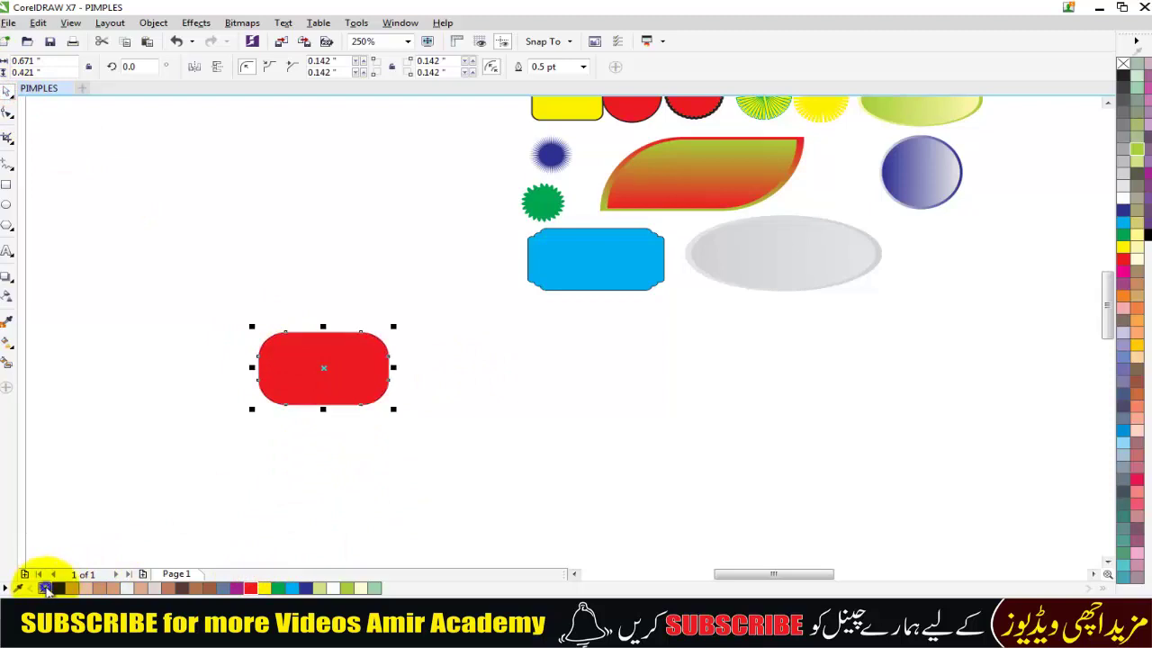
Move the red rounded rectangle up beside the blue badge
left_click(476, 435)
scroll(291, 357, "up", 2)
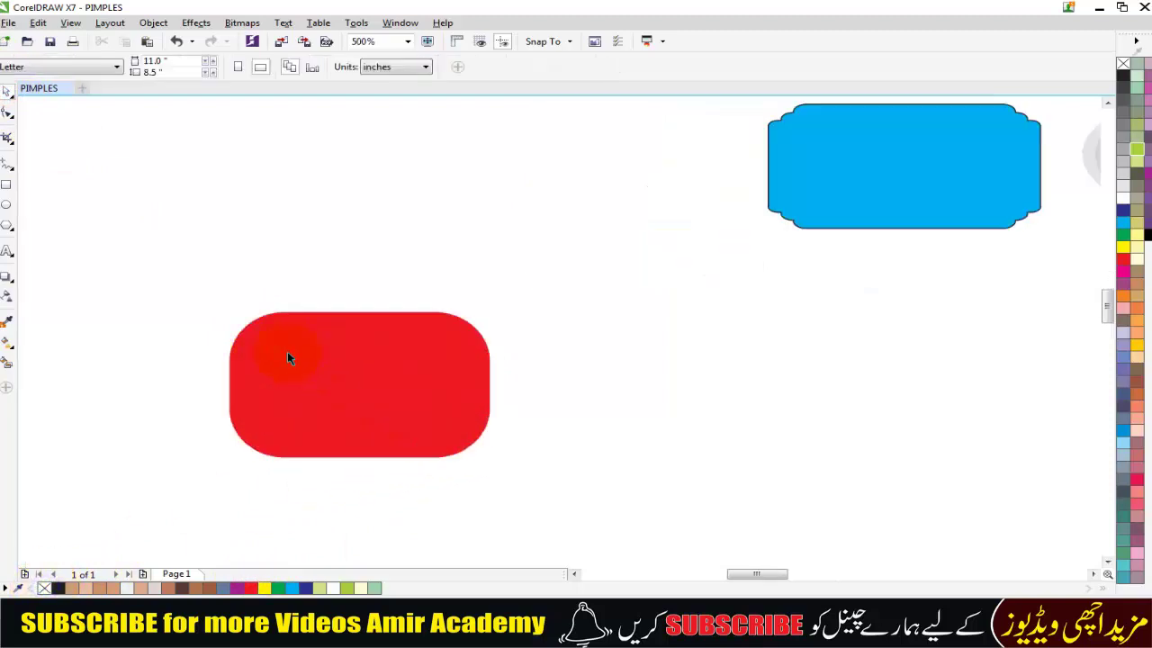
left_click(289, 371)
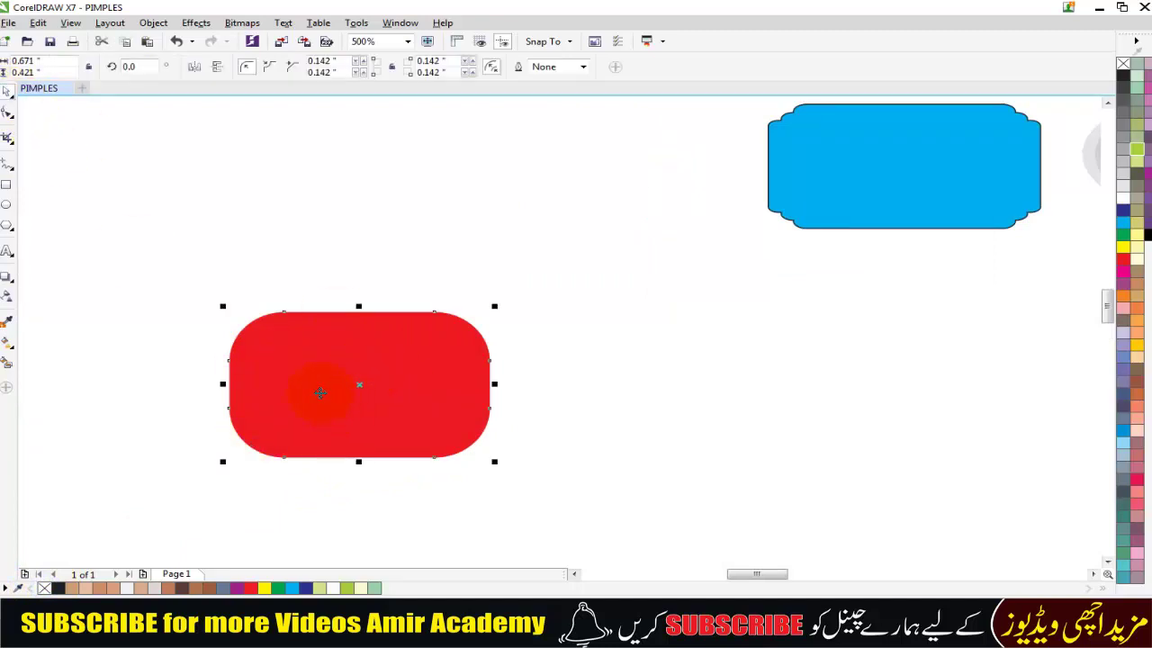
left_click_drag(319, 393, 109, 180)
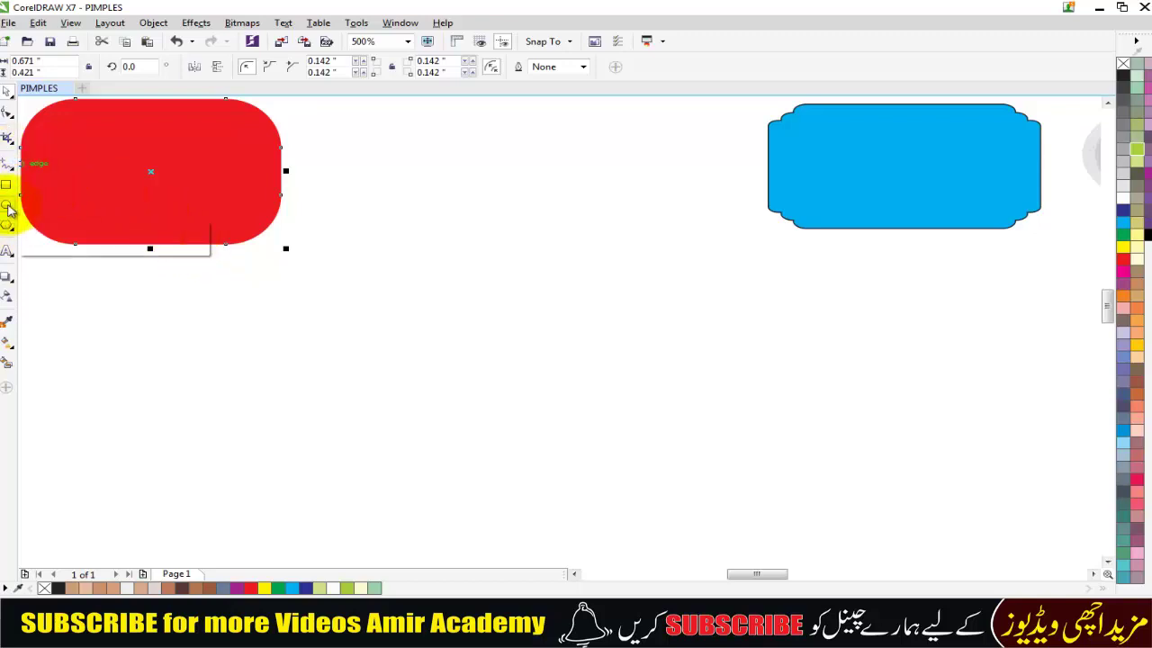
Draw a new 0.463 by 0.225 inch rectangle below the red one and zoom in on it
left_click(494, 289)
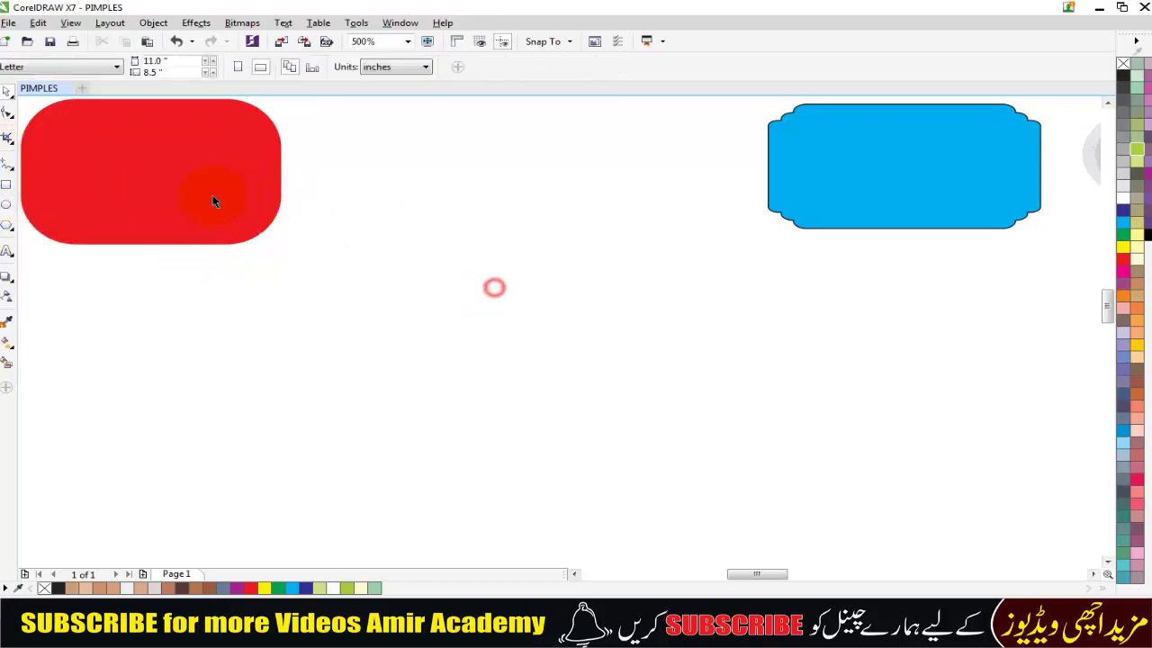
left_click(143, 183)
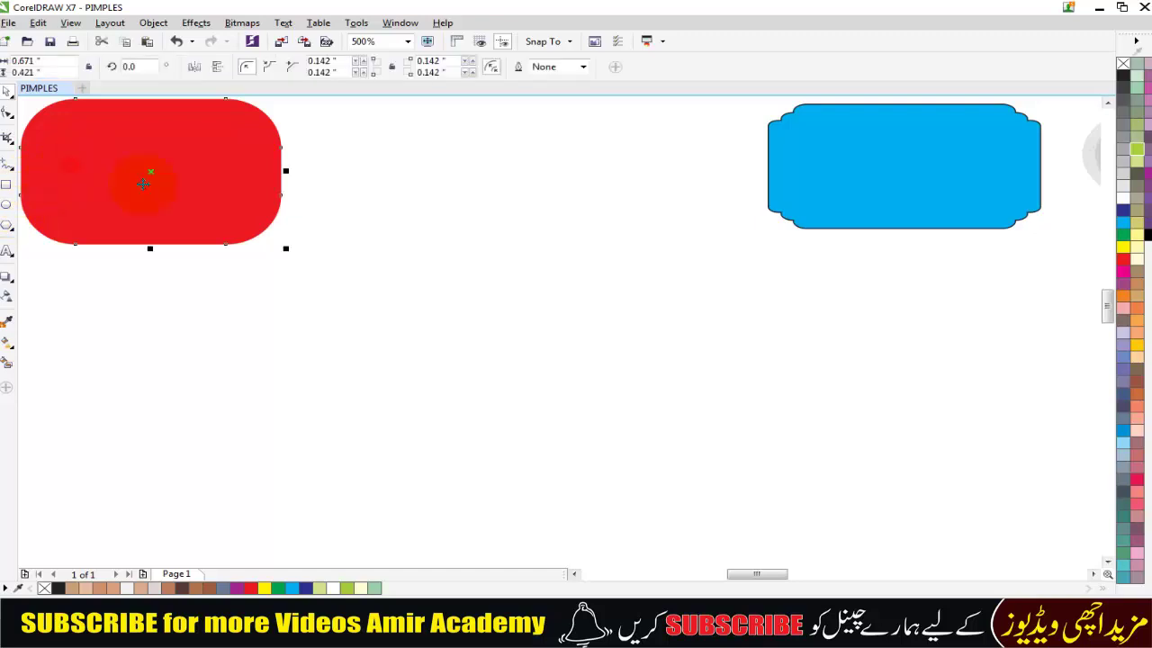
left_click(7, 185)
mouse_move(309, 312)
left_mouse_down()
mouse_move(490, 369)
mouse_move(490, 390)
left_mouse_up()
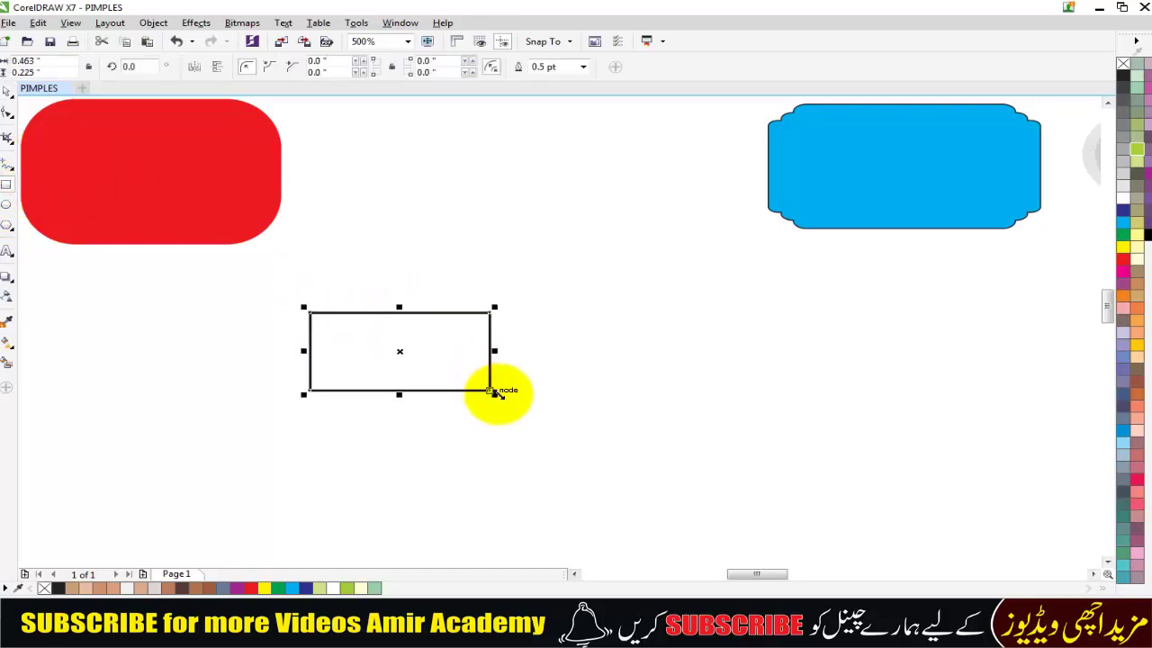
key("z")
left_click_drag(263, 295, 591, 437)
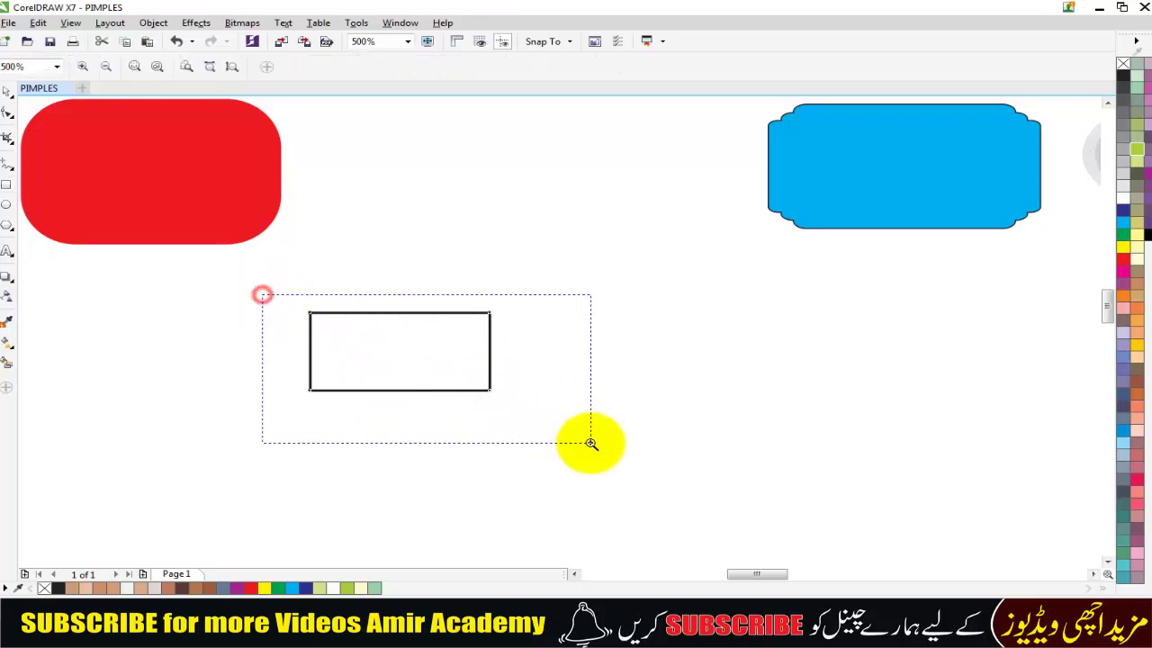
left_click(9, 91)
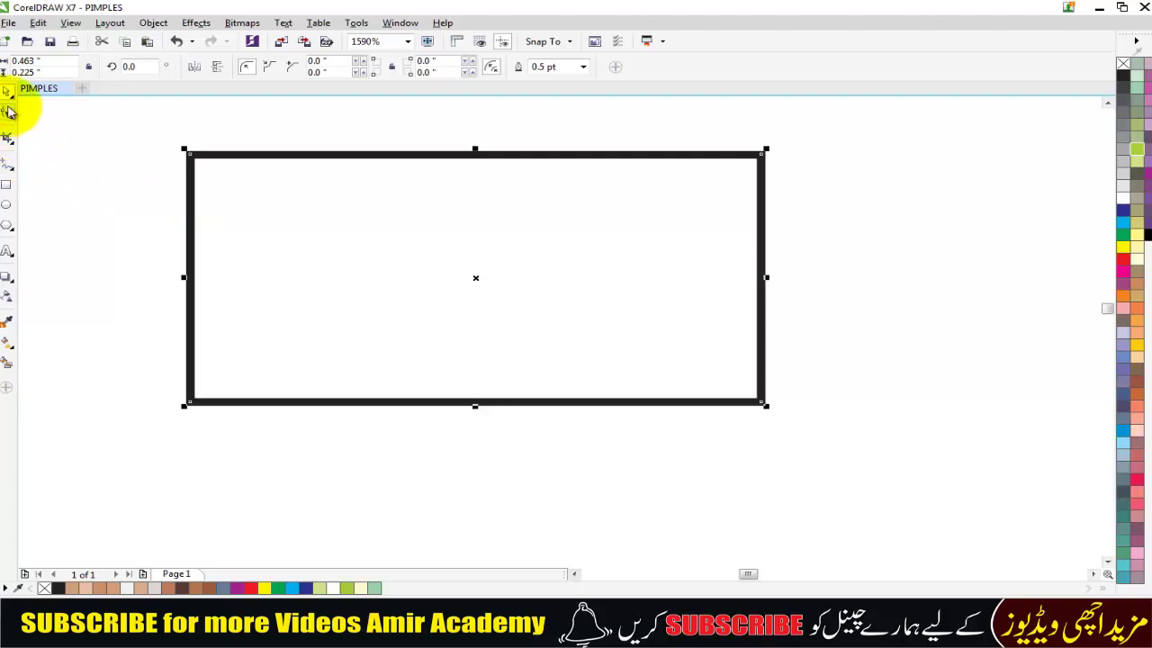
Round the new rectangle's corners to 0.019 inches
left_click(7, 110)
left_click_drag(196, 158, 214, 160)
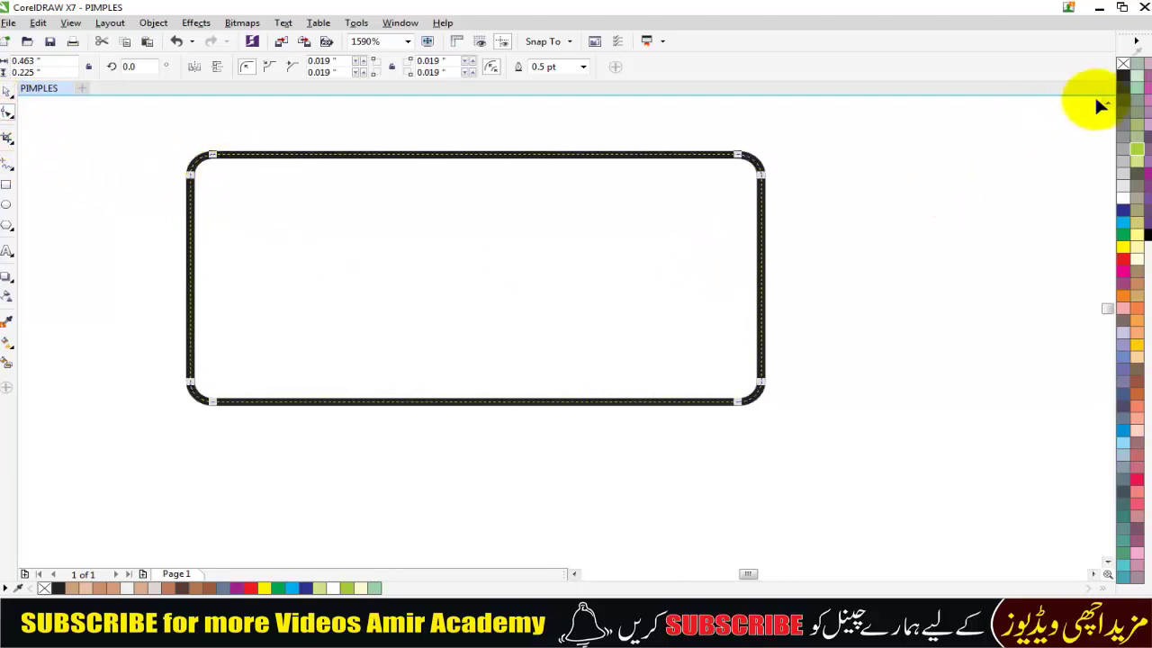
scroll(1017, 126, "up", 1)
left_click(6, 93)
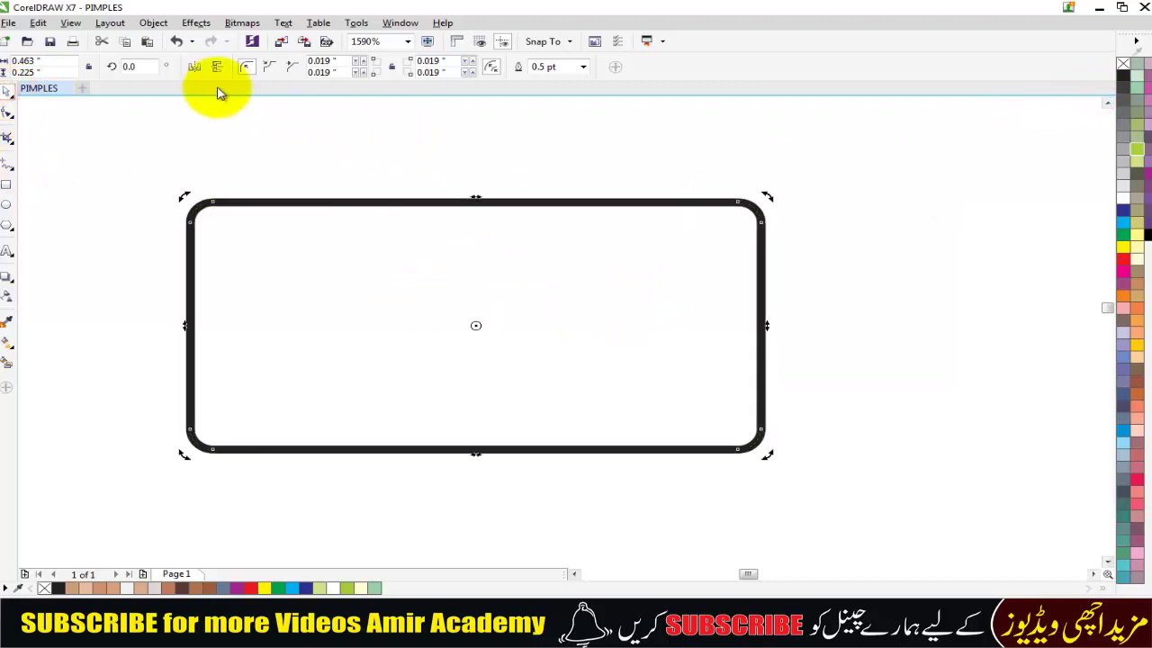
left_click(147, 65)
type("90")
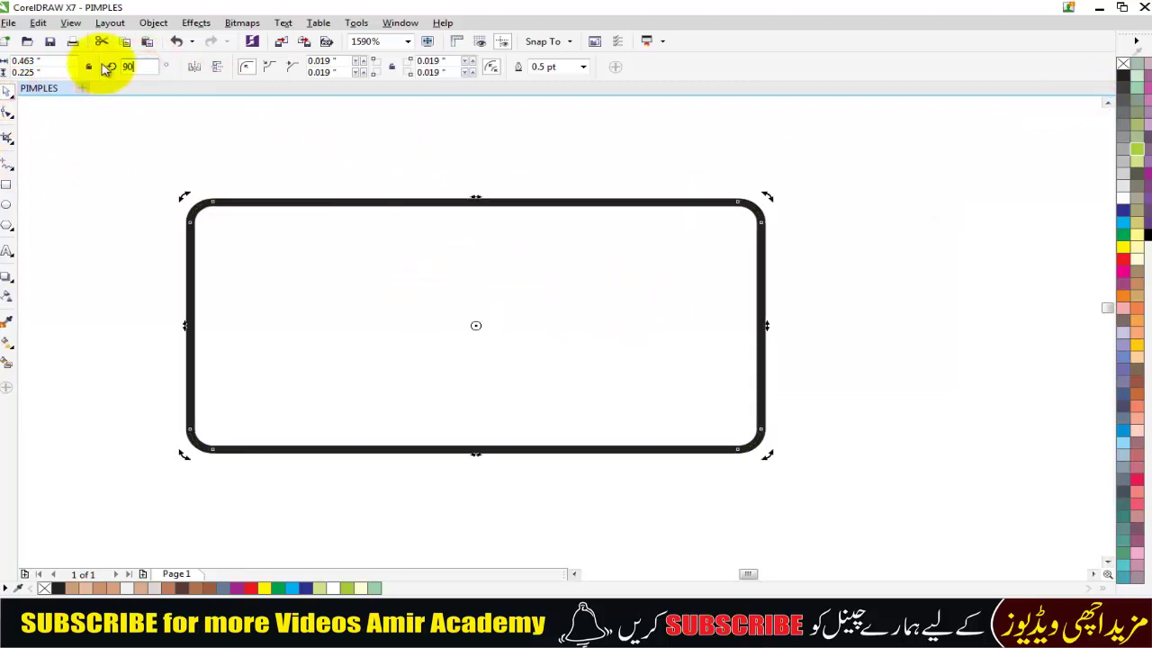
Rotate the rectangle copy 90° and resize it shorter and wider
key("Return")
scroll(378, 342, "down", 2)
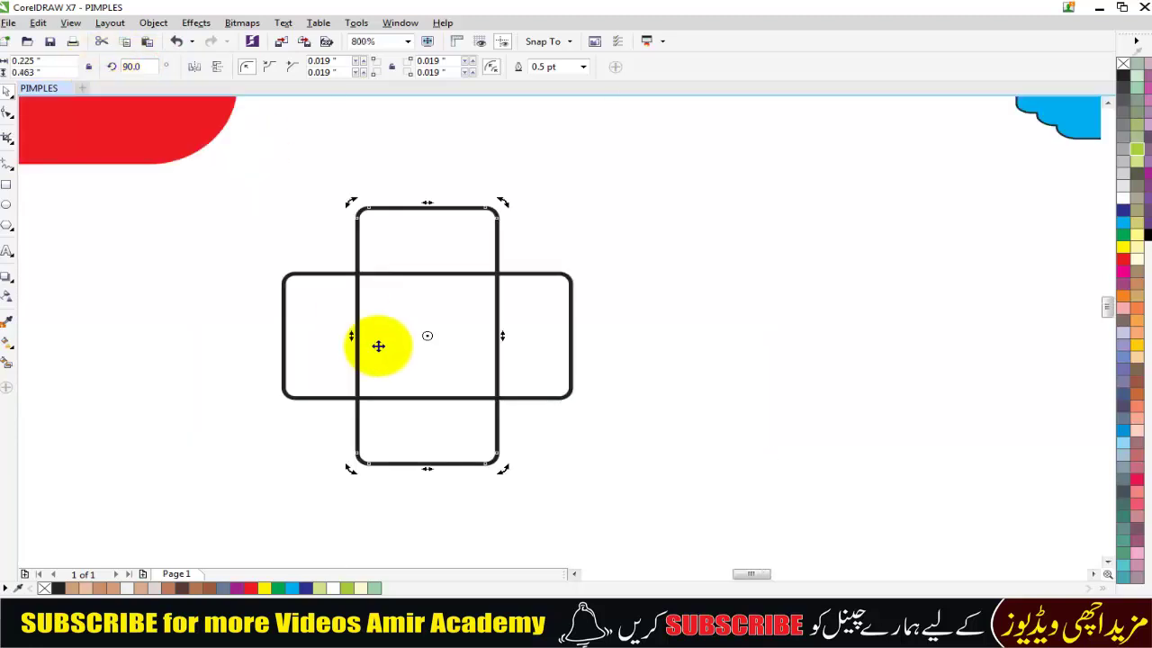
left_click(439, 208)
left_click_drag(424, 200, 422, 260)
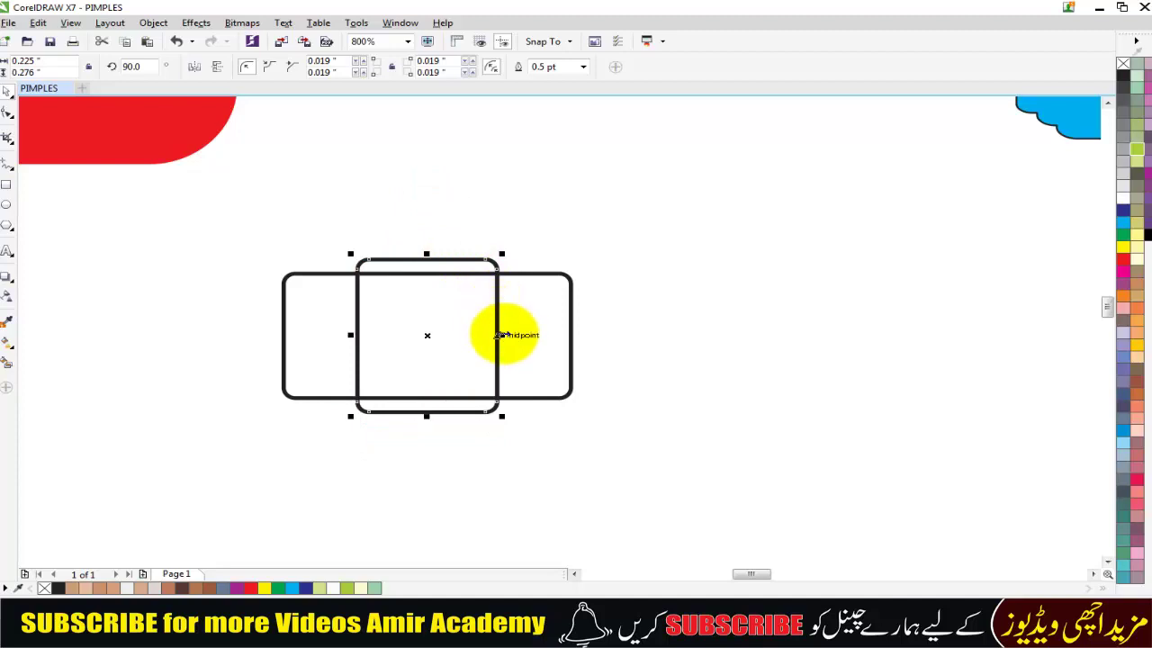
left_click_drag(499, 335, 562, 334)
left_click(651, 324)
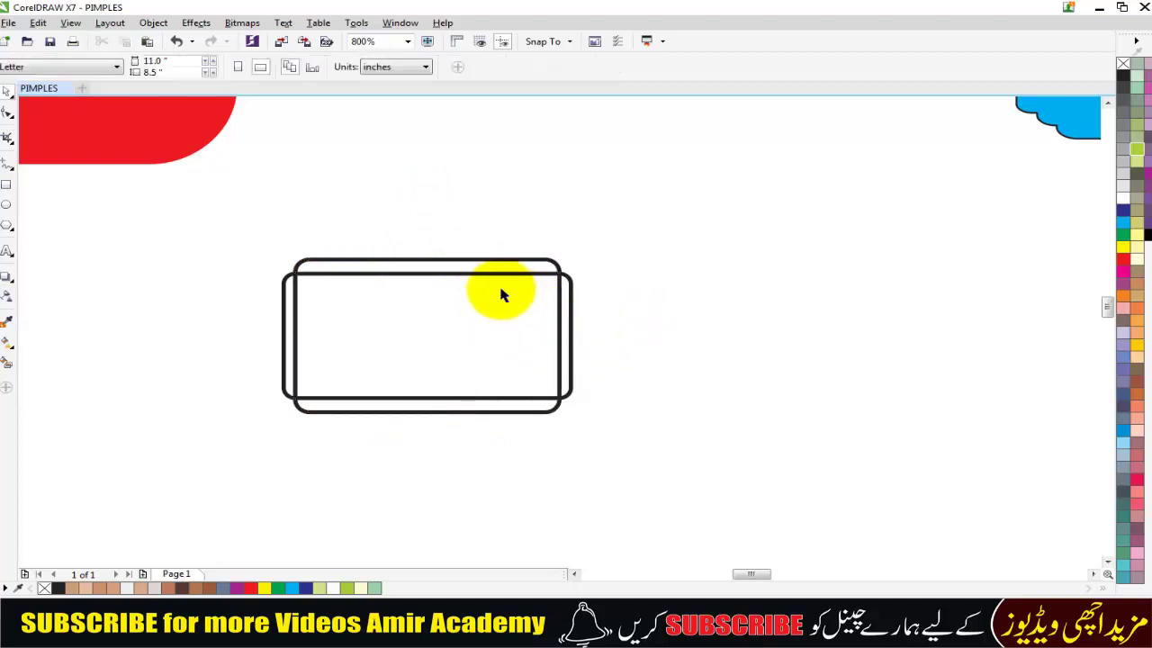
Make a narrower, taller copy of the vertical rounded rectangle
scroll(502, 294, "up", 2)
scroll(502, 294, "down", 2)
left_click(706, 294)
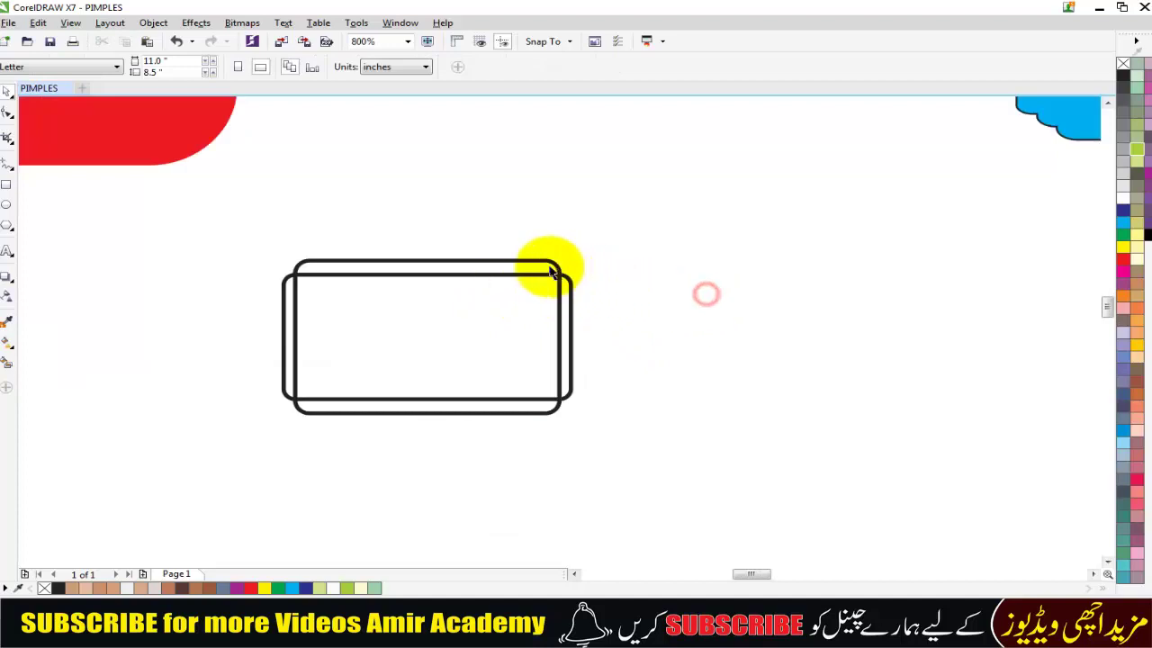
left_click(551, 270)
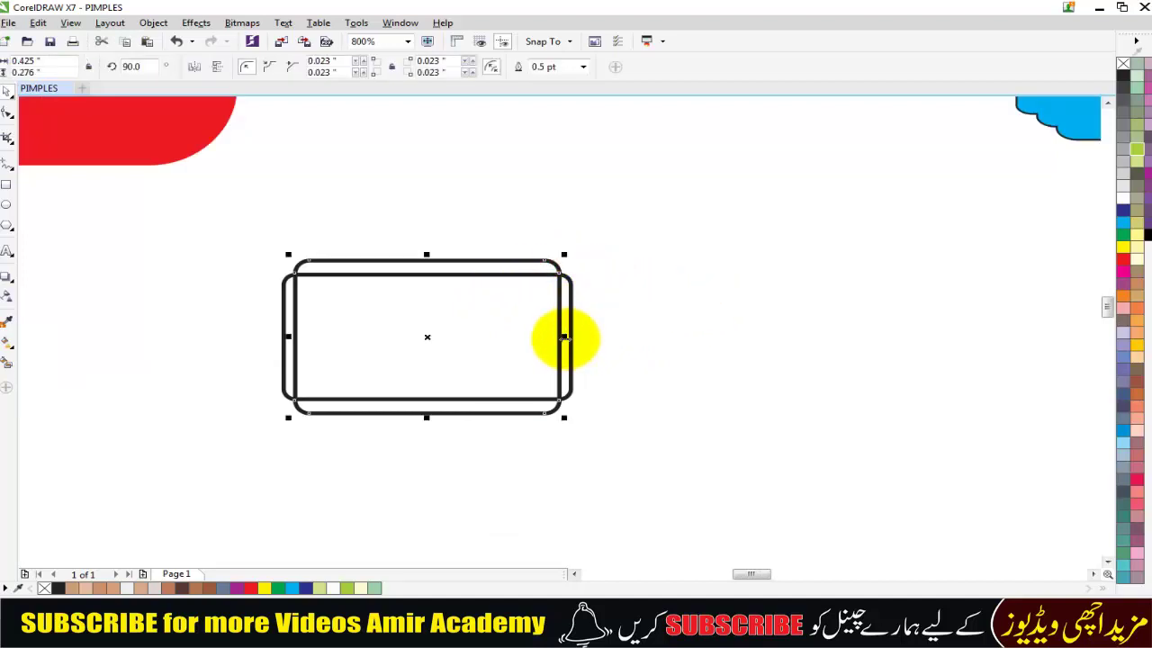
left_click_drag(563, 337, 551, 335)
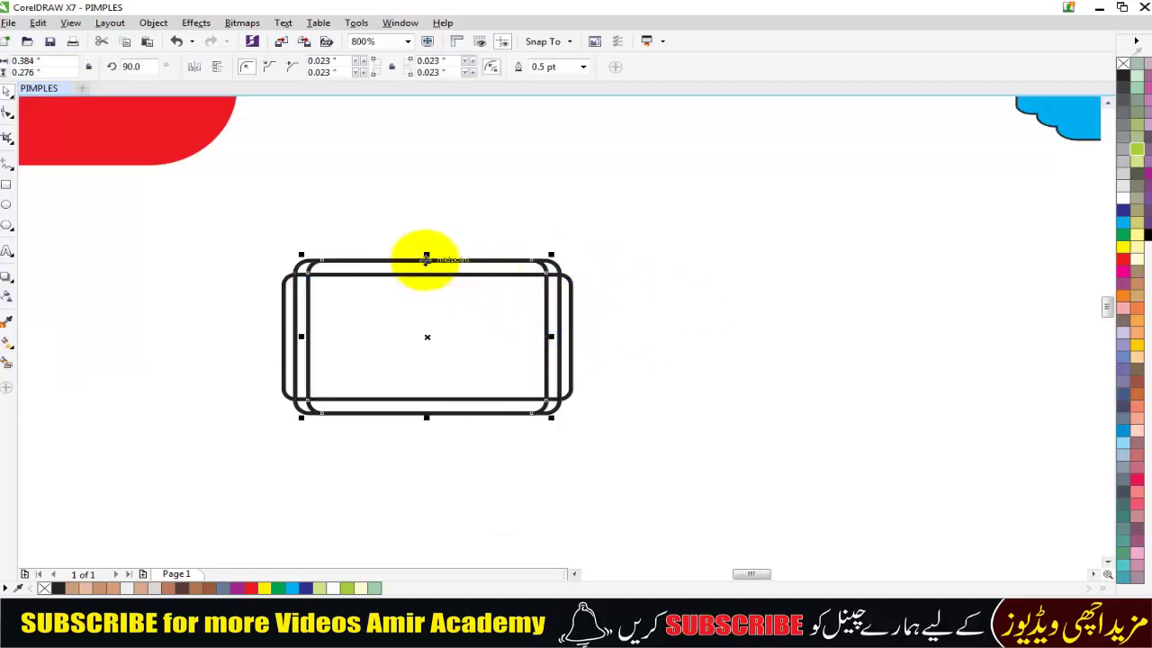
left_click_drag(426, 255, 429, 242)
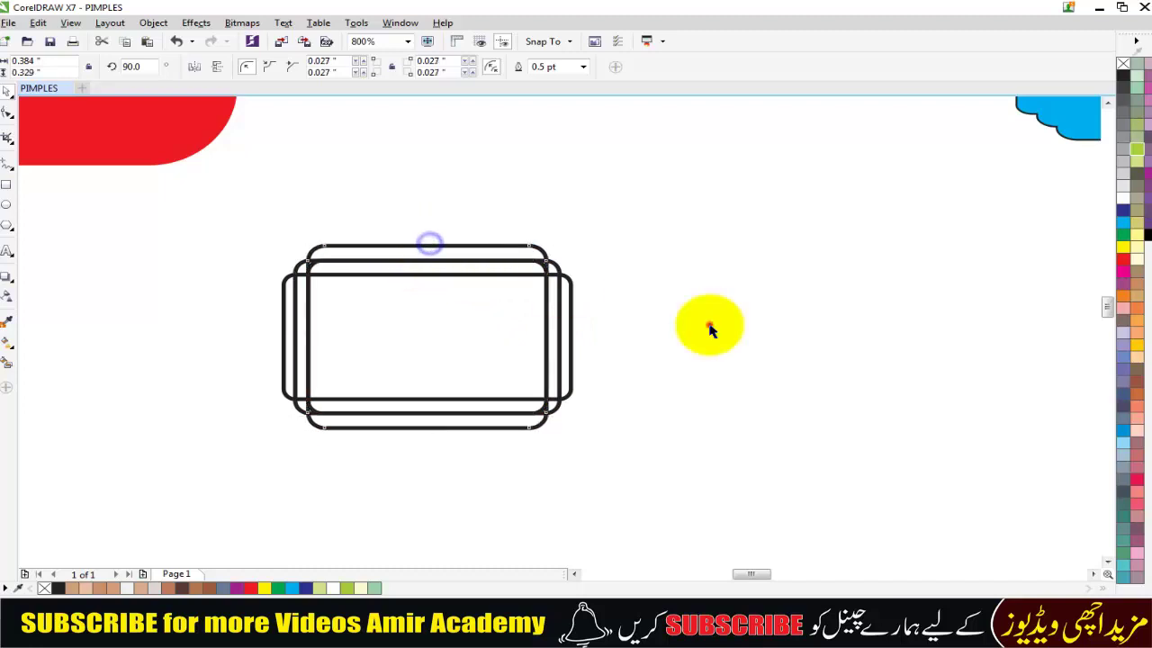
left_click(707, 325)
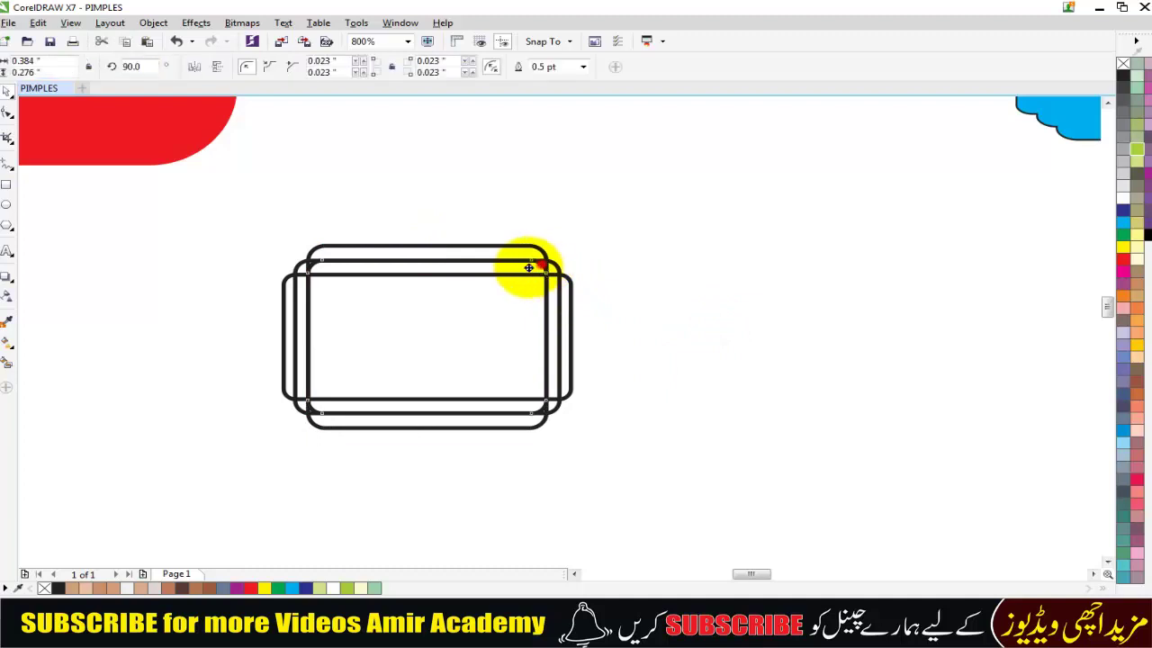
Undo the accidental drag and marquee-select all three overlapping rounded rectangles
left_click_drag(540, 270, 440, 386)
key("Delete")
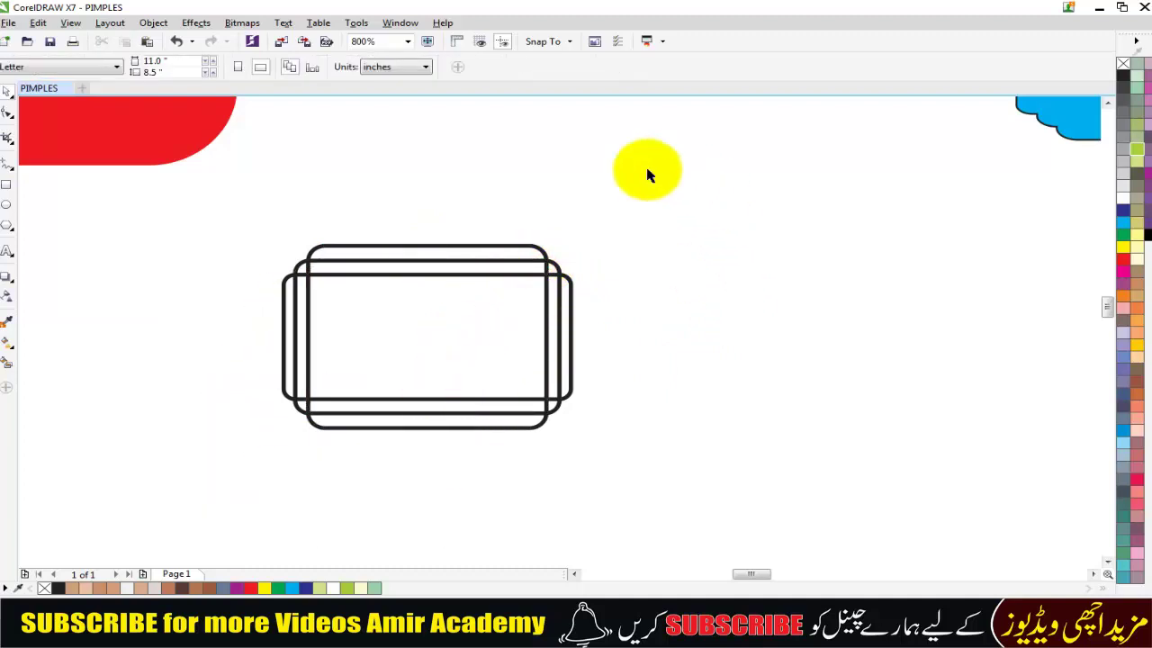
left_click_drag(622, 165, 185, 501)
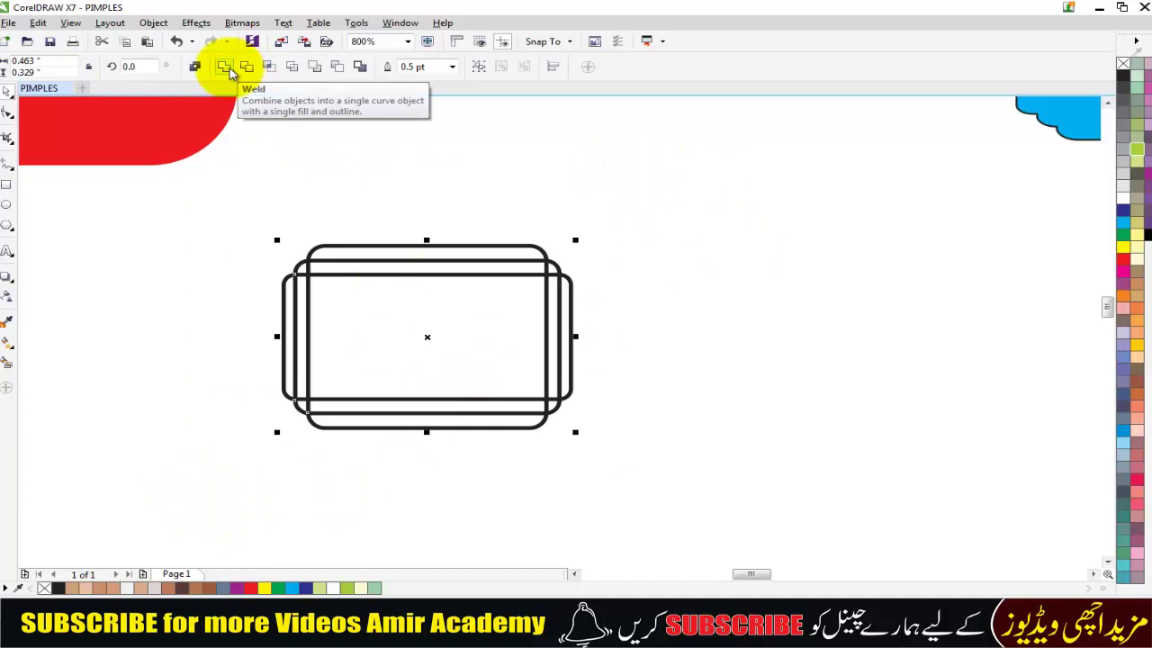
Weld the three rectangles into one shape and fill it green
left_click(225, 67)
left_click(722, 340)
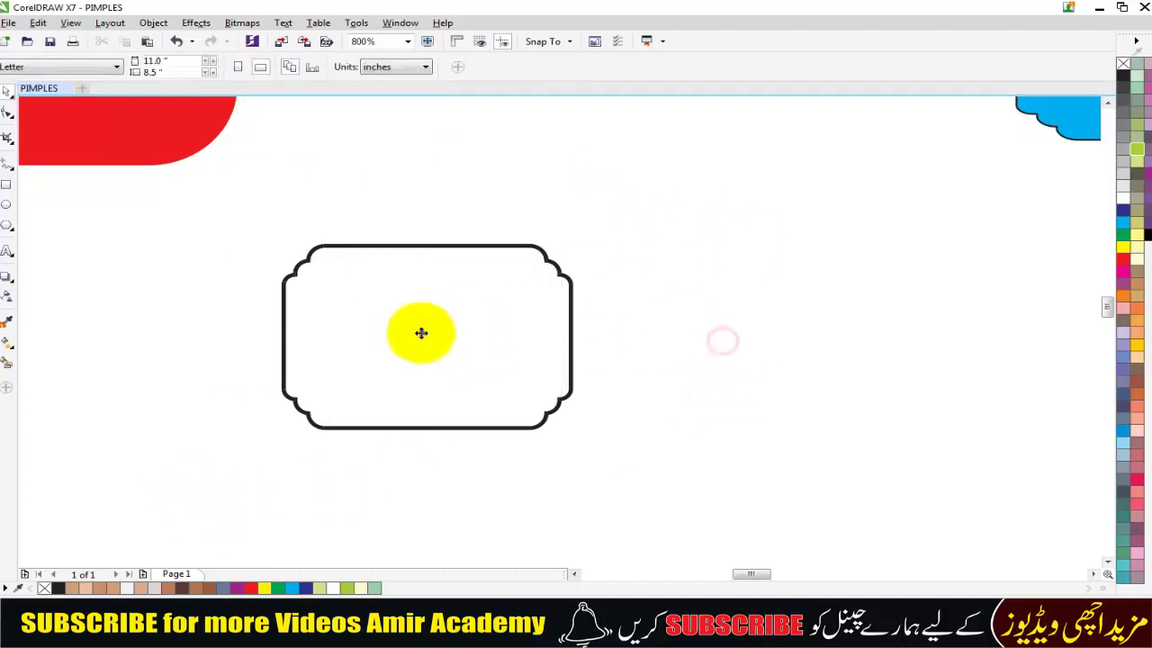
left_click(422, 334)
left_click(278, 587)
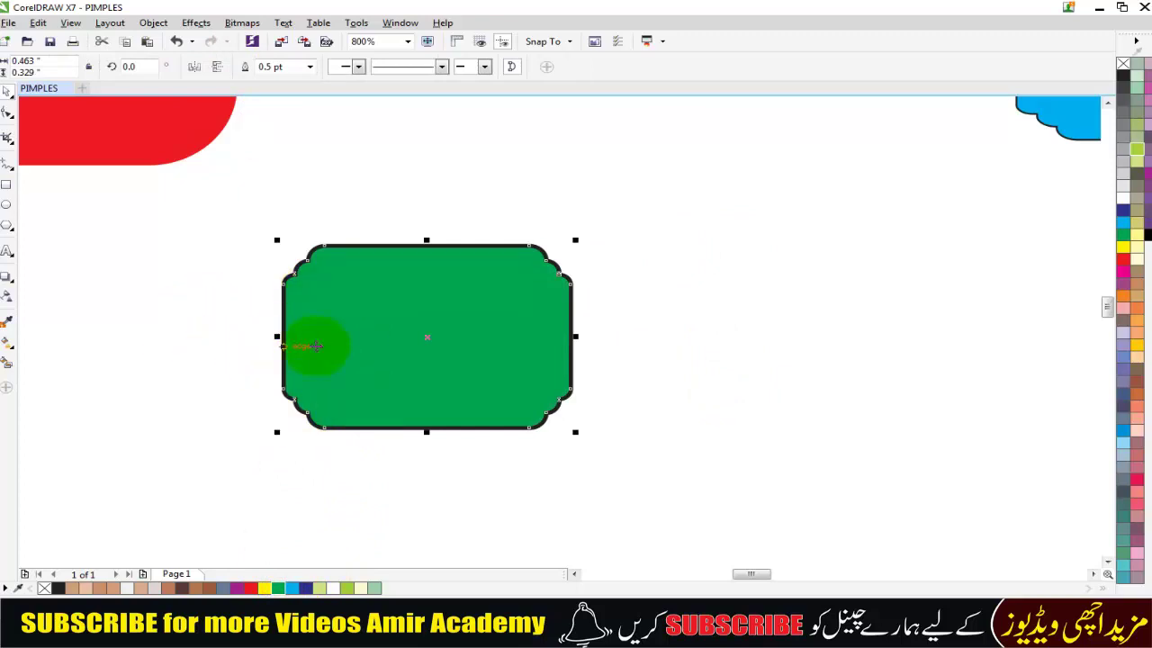
Add an inner contour inset from the green shape's edge
left_click(580, 239)
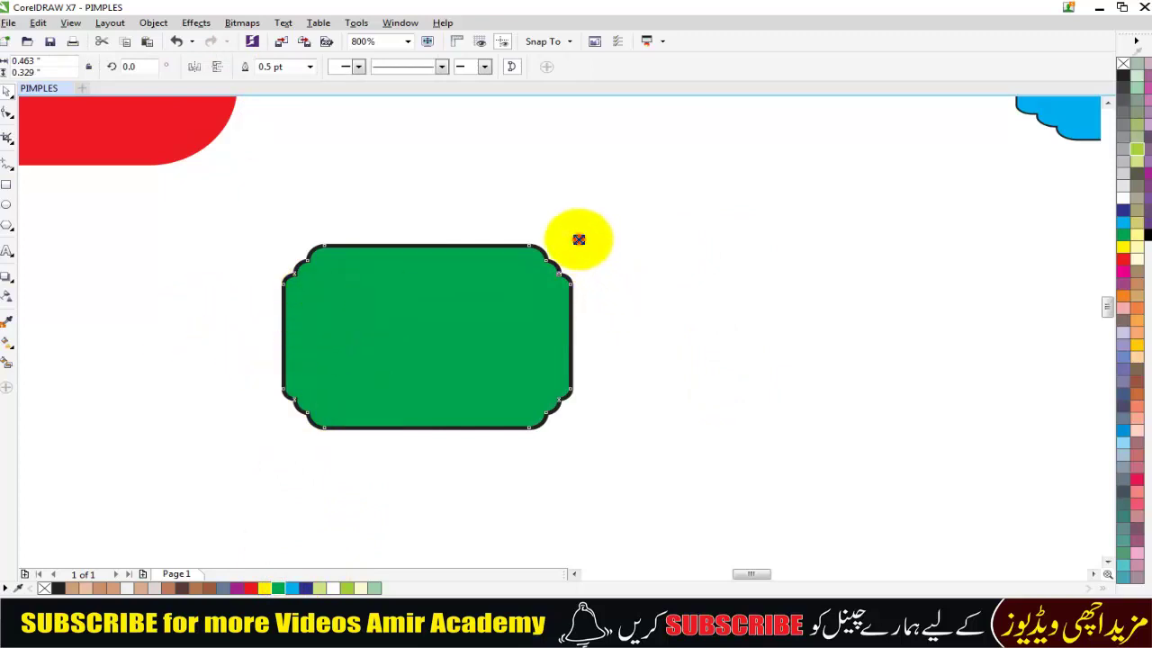
left_click_drag(588, 235, 596, 234)
left_click_drag(496, 308, 458, 355)
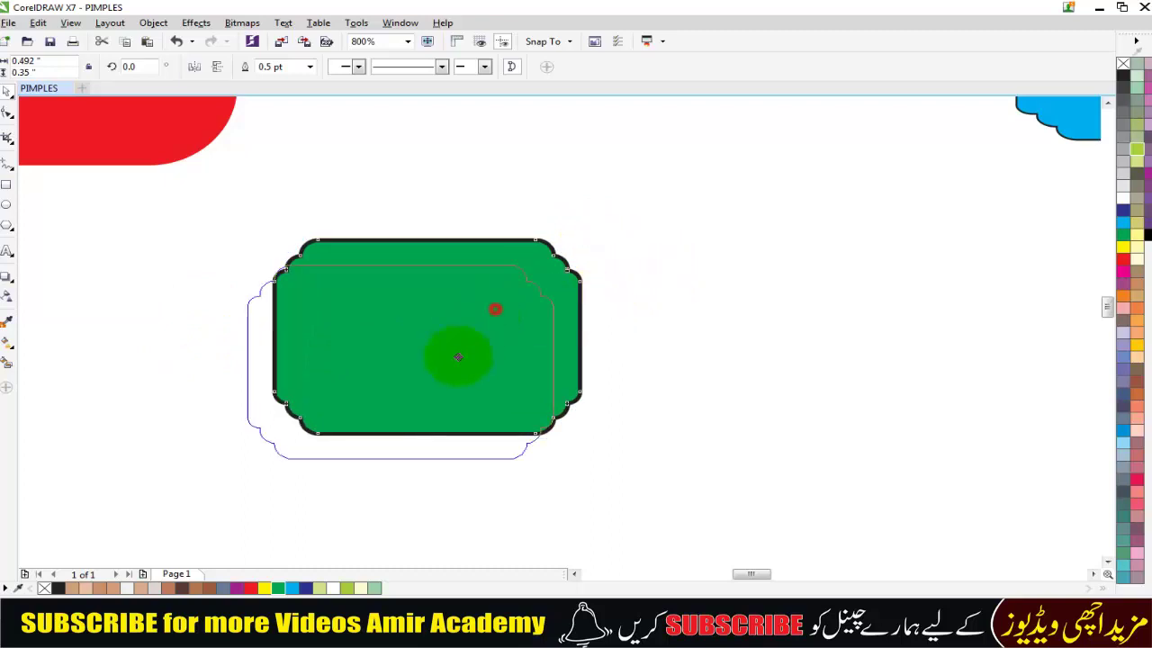
key("ctrl+z")
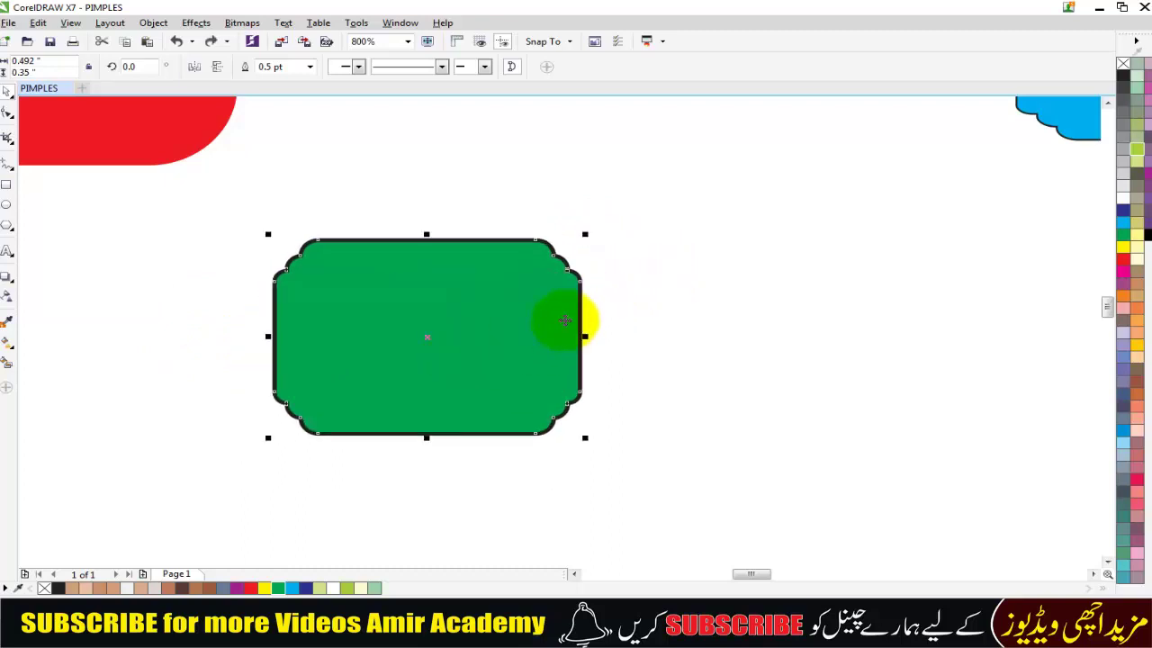
left_click_drag(564, 319, 427, 357)
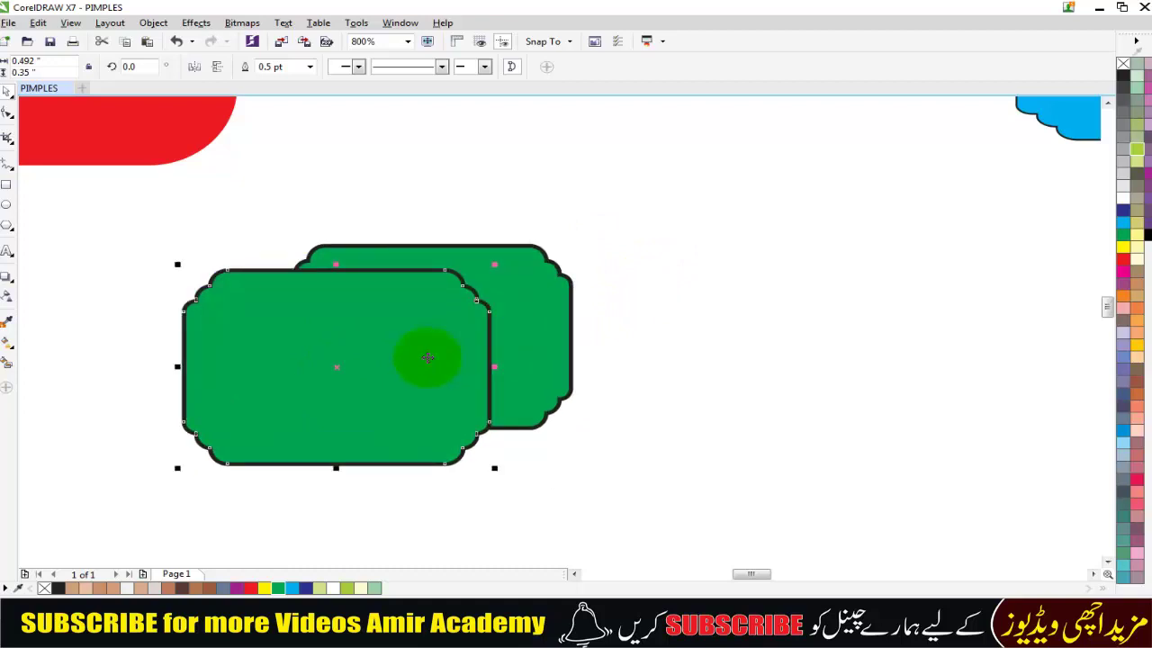
key("ctrl+z")
left_click_drag(523, 307, 503, 333)
key("ctrl+z")
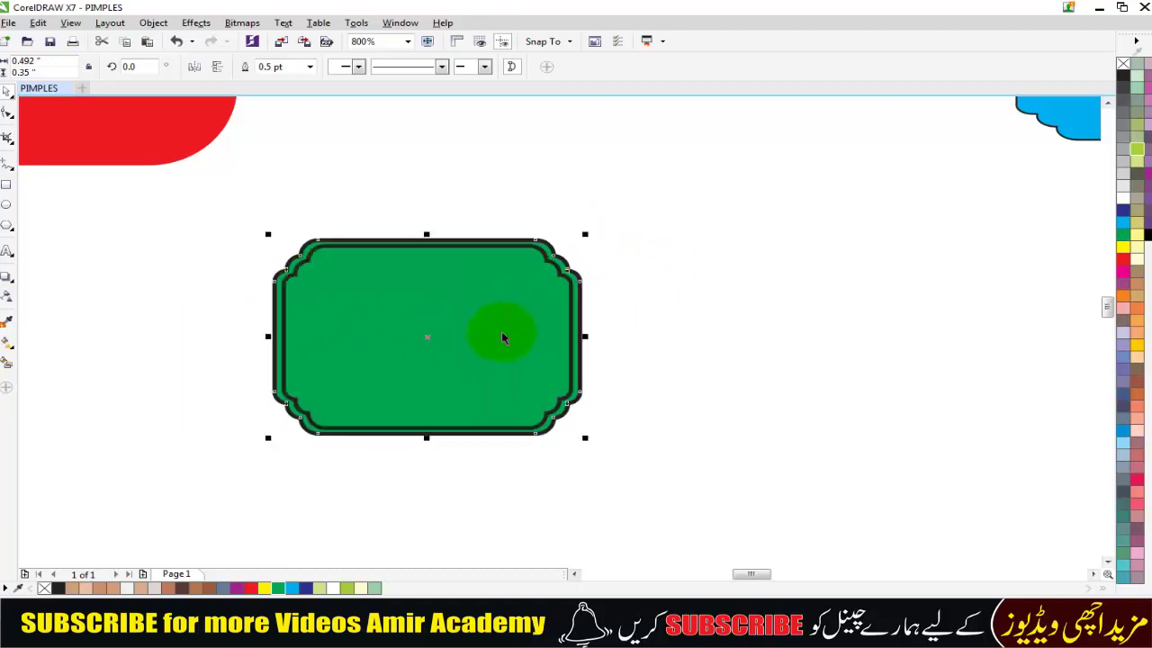
left_click_drag(502, 333, 549, 309)
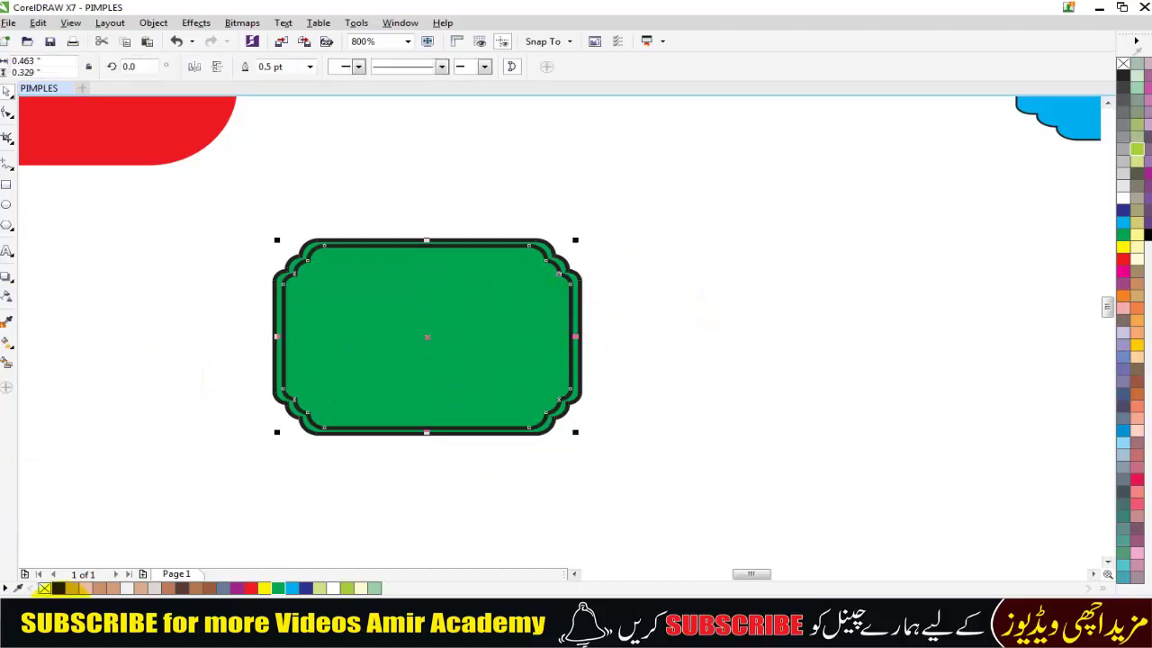
Fill the badge's inner contour shape light green
left_click(805, 367)
left_click(503, 335)
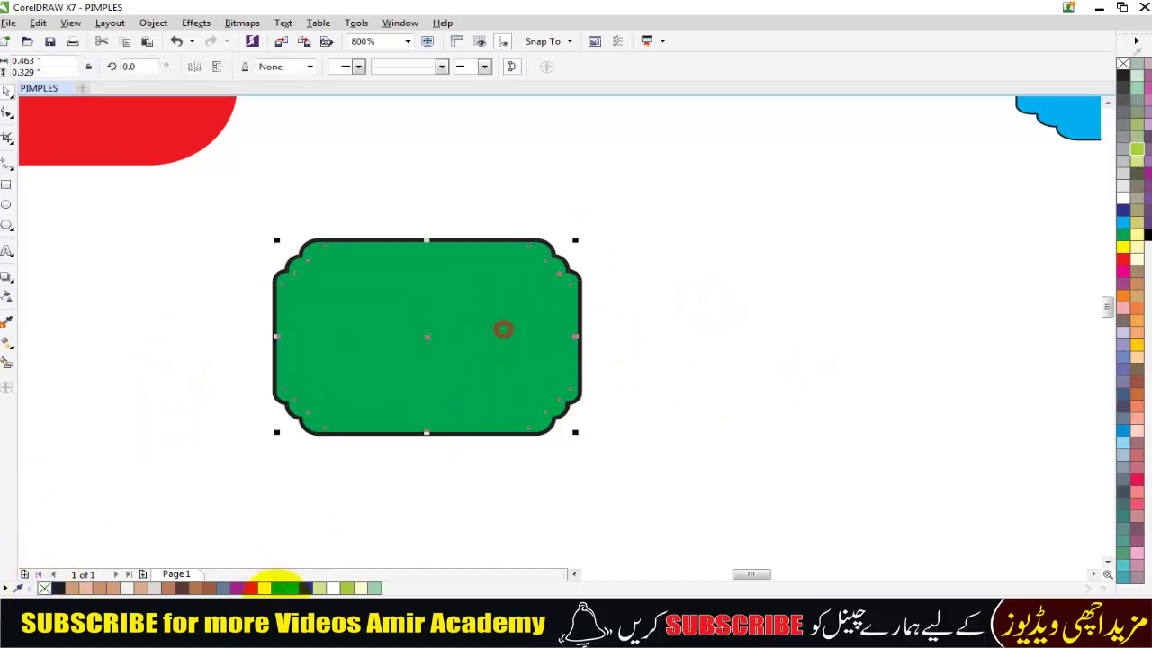
left_click(202, 588)
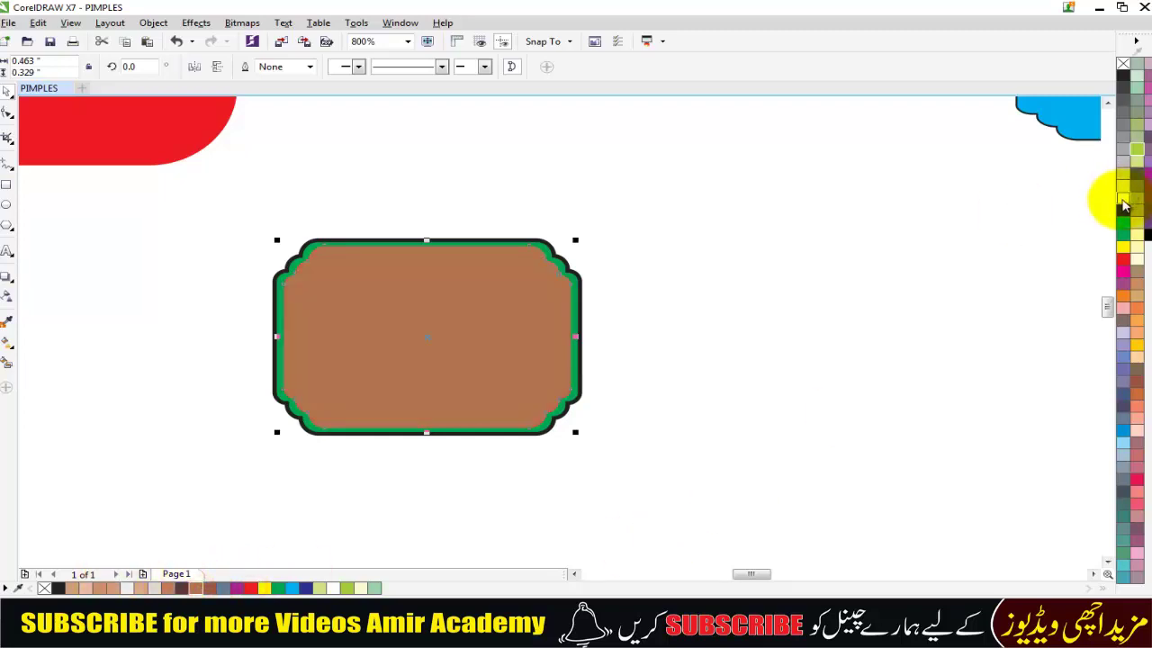
left_click(1123, 199)
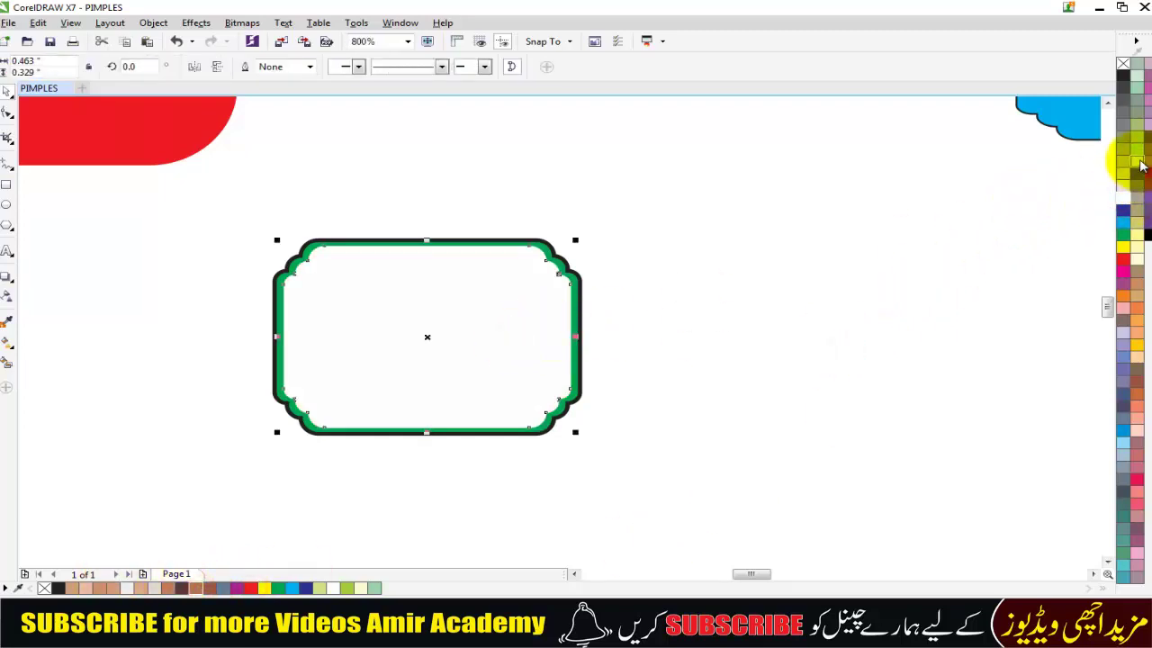
left_click(1137, 150)
Move the whole notched badge up beside the red rounded rectangle
left_click(818, 290)
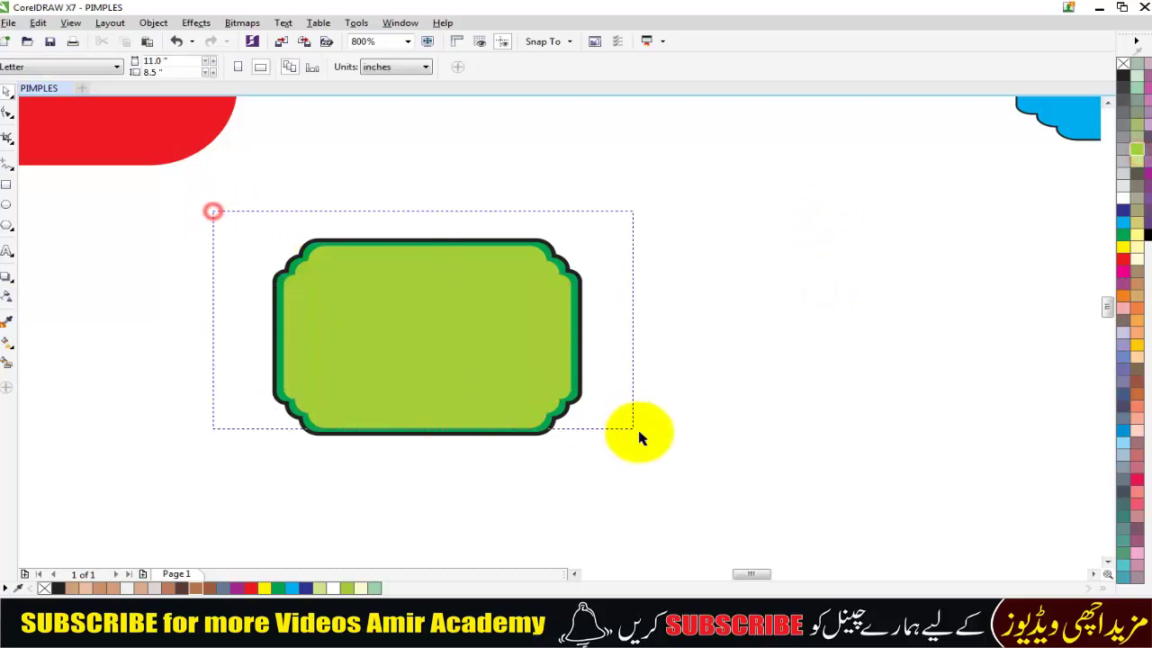
left_click_drag(213, 212, 656, 472)
left_click(790, 402)
left_click_drag(232, 205, 684, 493)
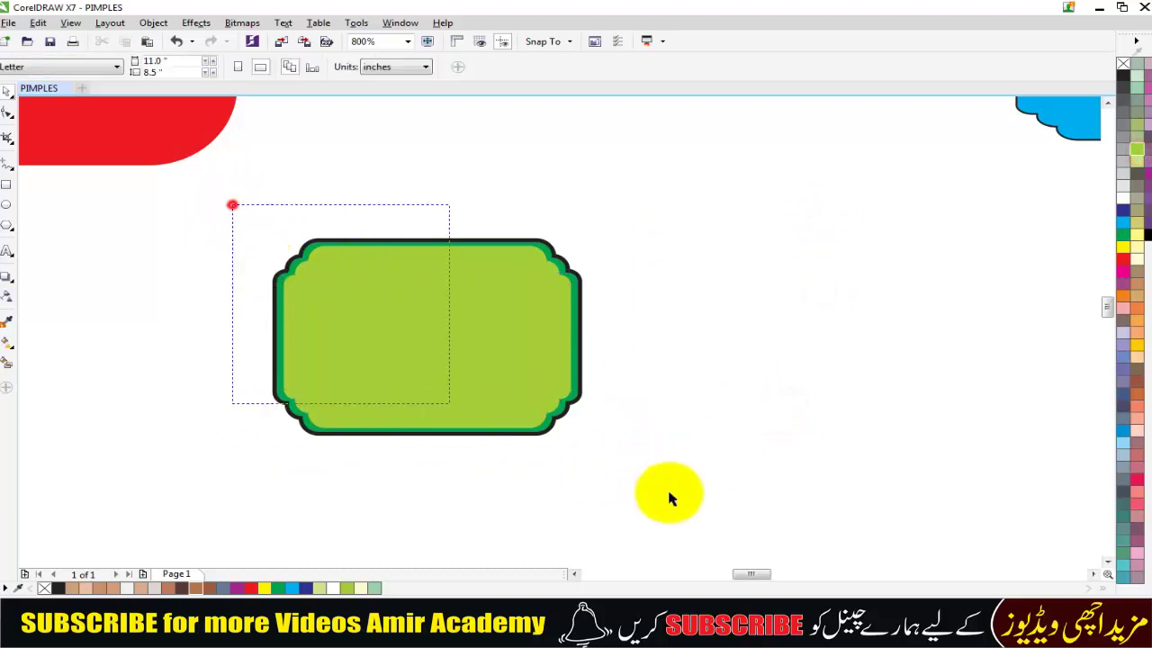
scroll(617, 342, "down", 2)
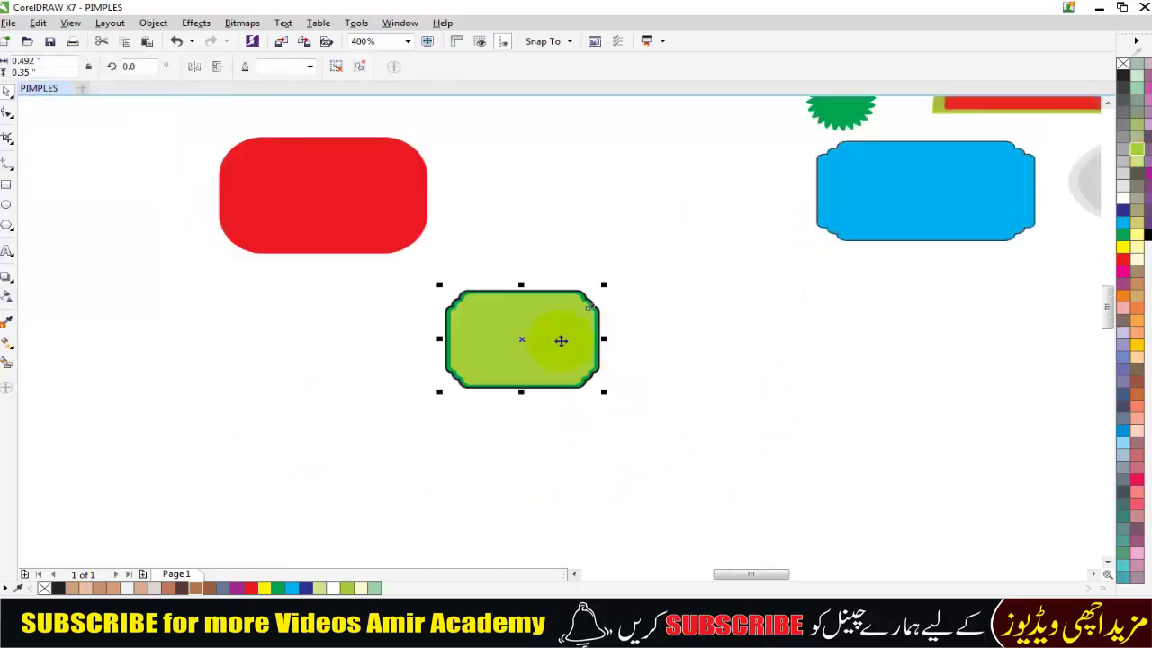
mouse_move(536, 338)
left_mouse_down()
mouse_move(517, 187)
mouse_move(529, 189)
left_mouse_up()
left_click(589, 279)
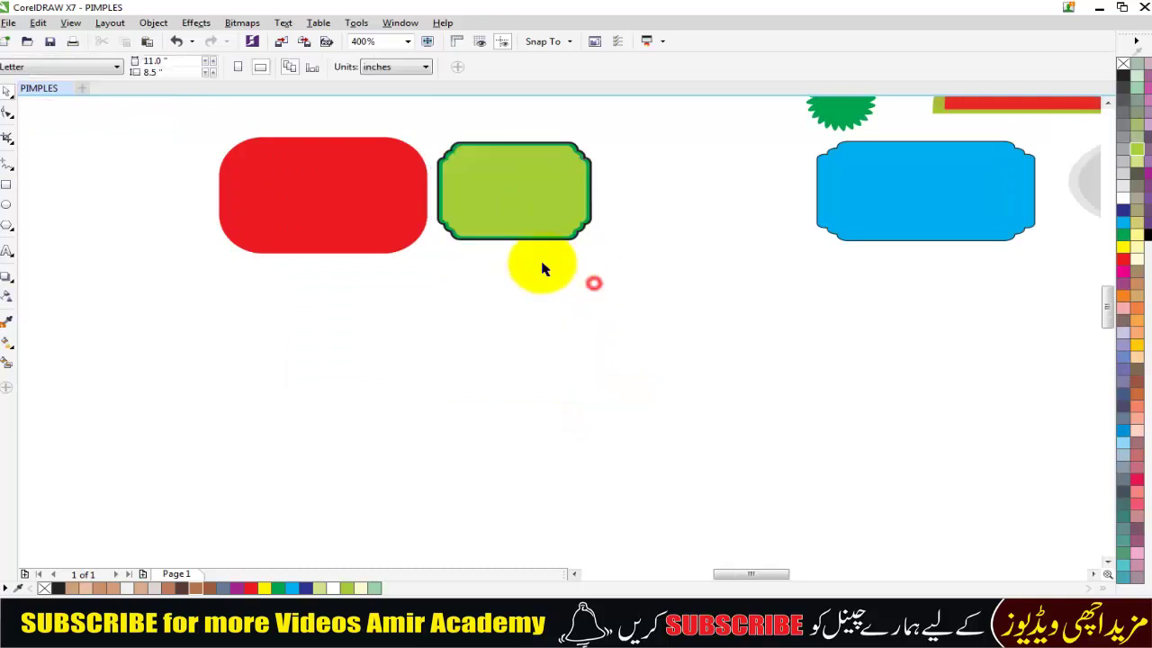
Delete the black-outlined circle and draw a new circle below the red shape
left_click(6, 210)
scroll(234, 342, "up", 2)
left_click_drag(221, 236, 379, 395)
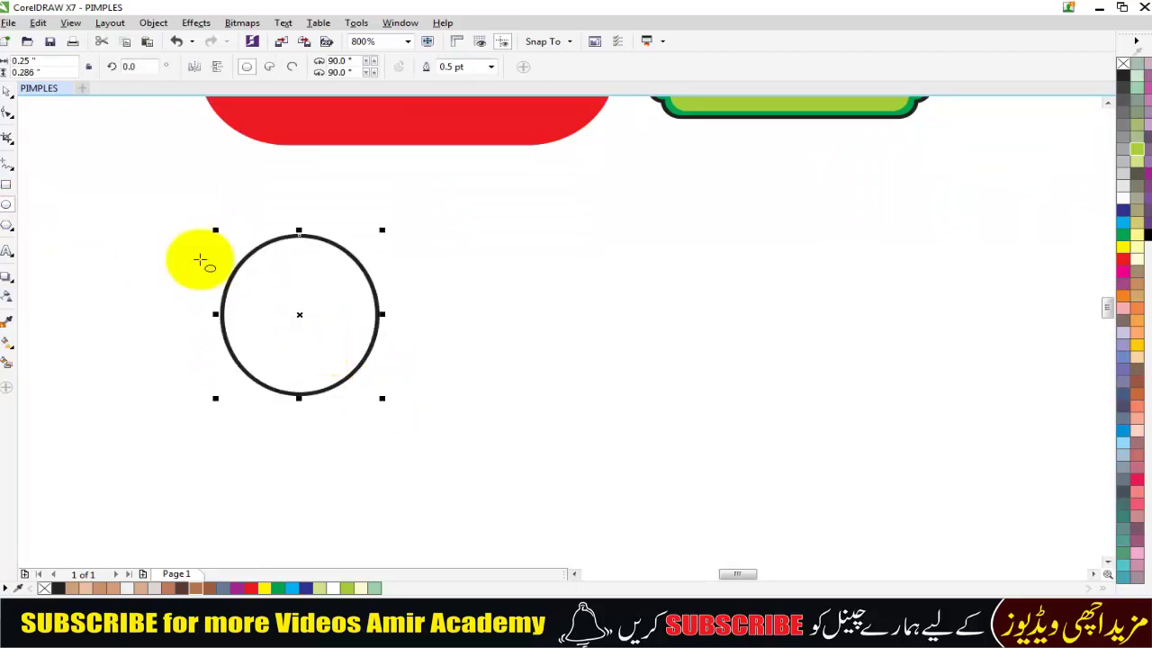
left_click(7, 91)
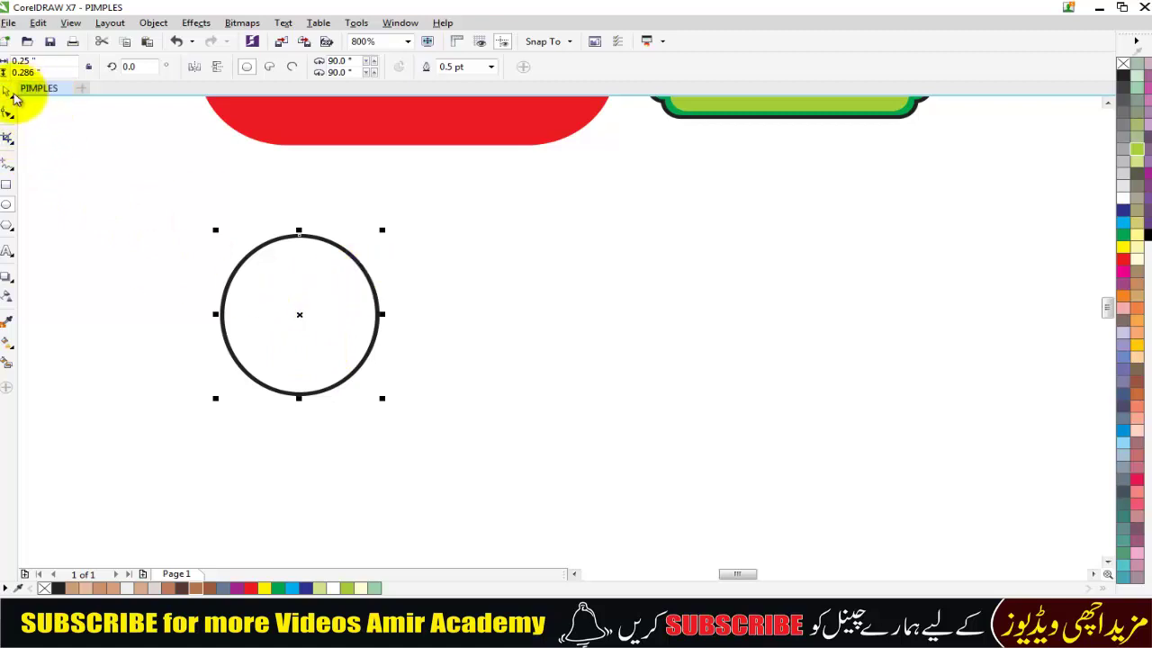
left_click(8, 90)
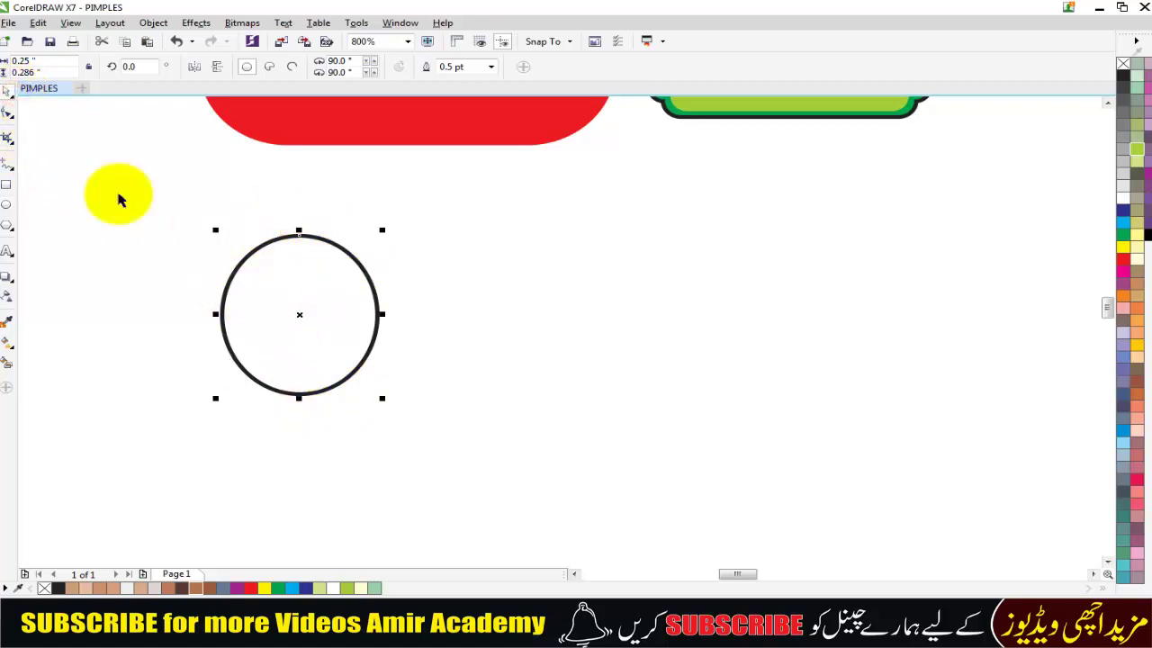
key("Delete")
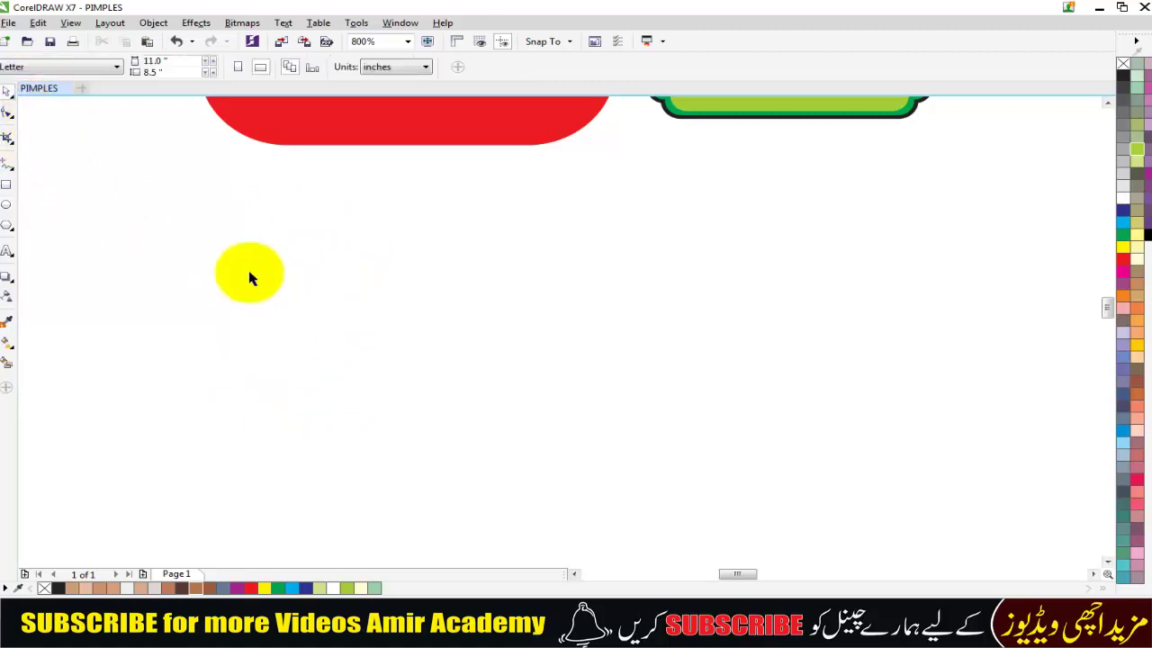
left_click(6, 205)
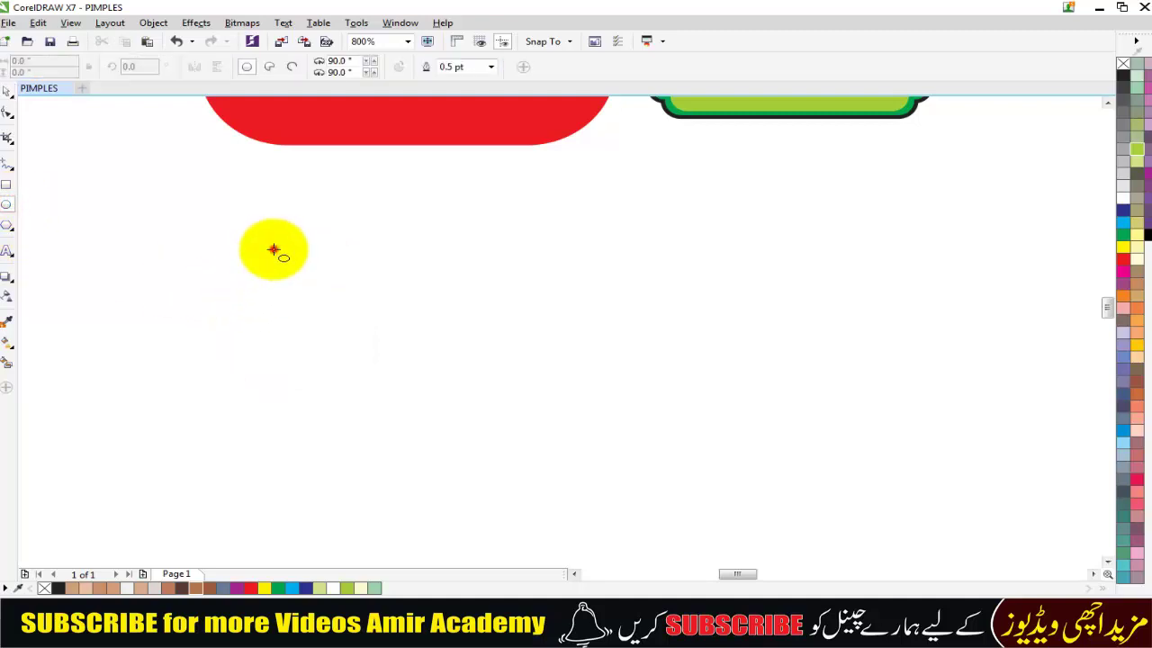
left_click_drag(273, 249, 381, 389)
left_click(8, 90)
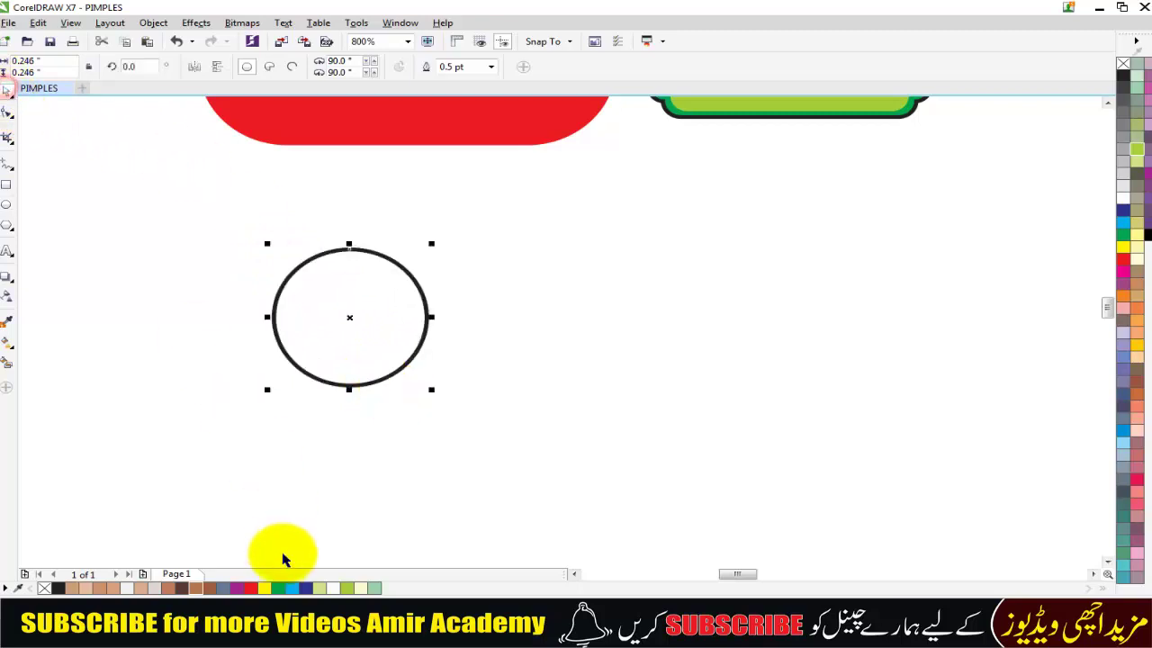
Fill the new circle purple and remove its outline
left_click_drag(237, 587, 346, 359)
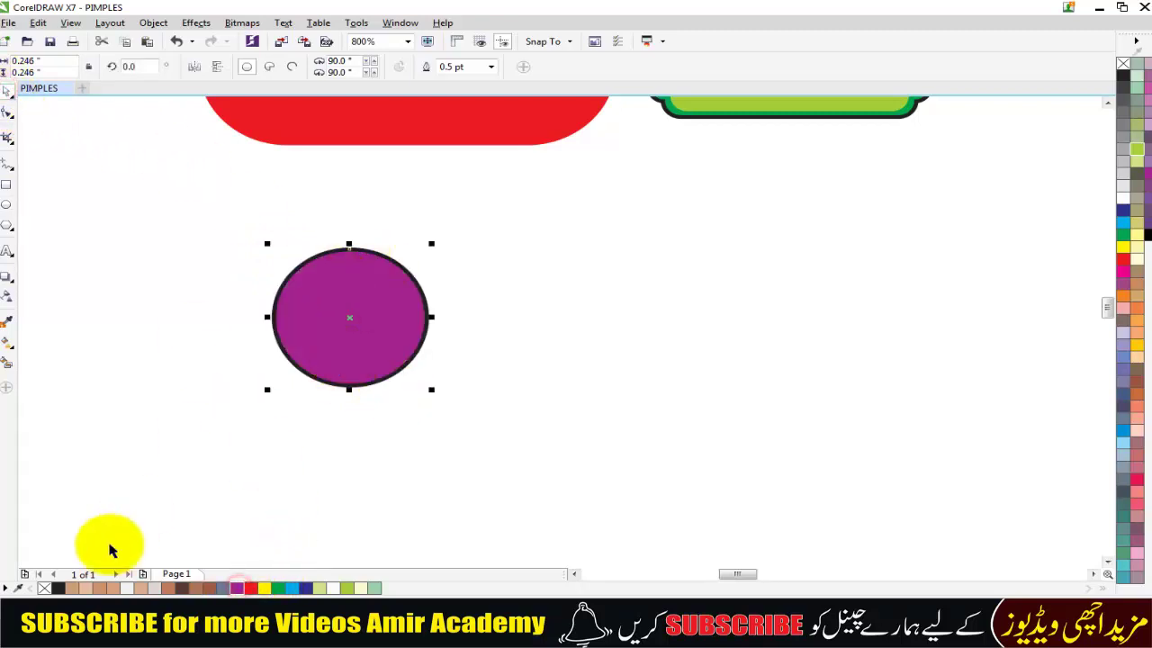
right_click(44, 588)
left_click(502, 384)
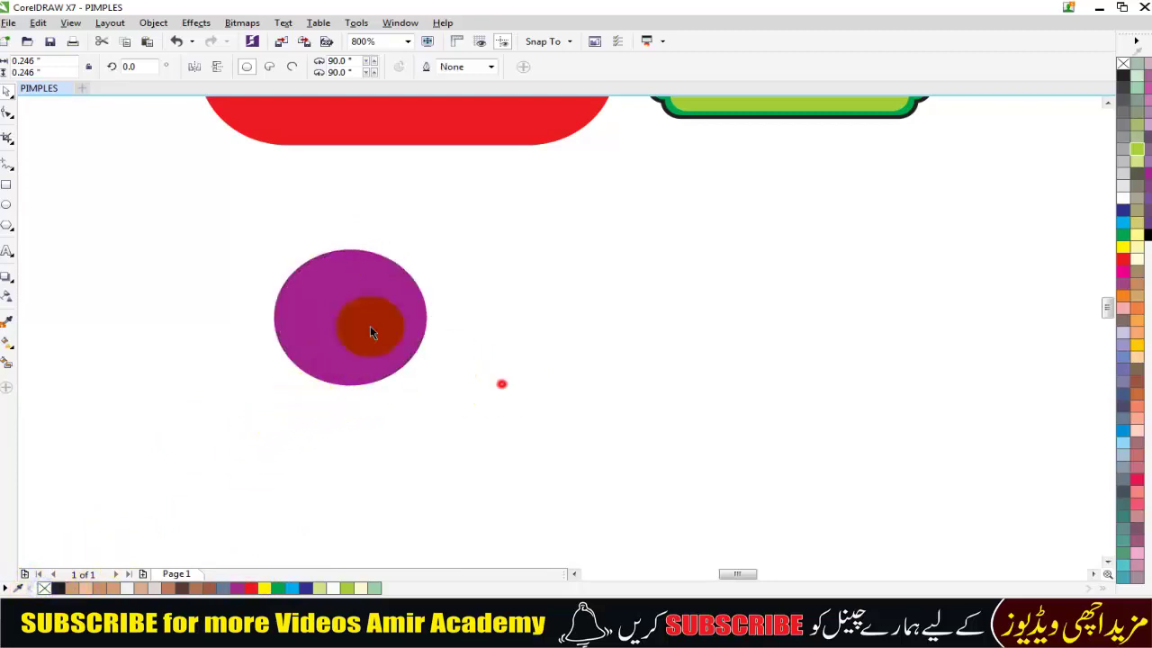
left_click(345, 305)
scroll(311, 298, "up", 1)
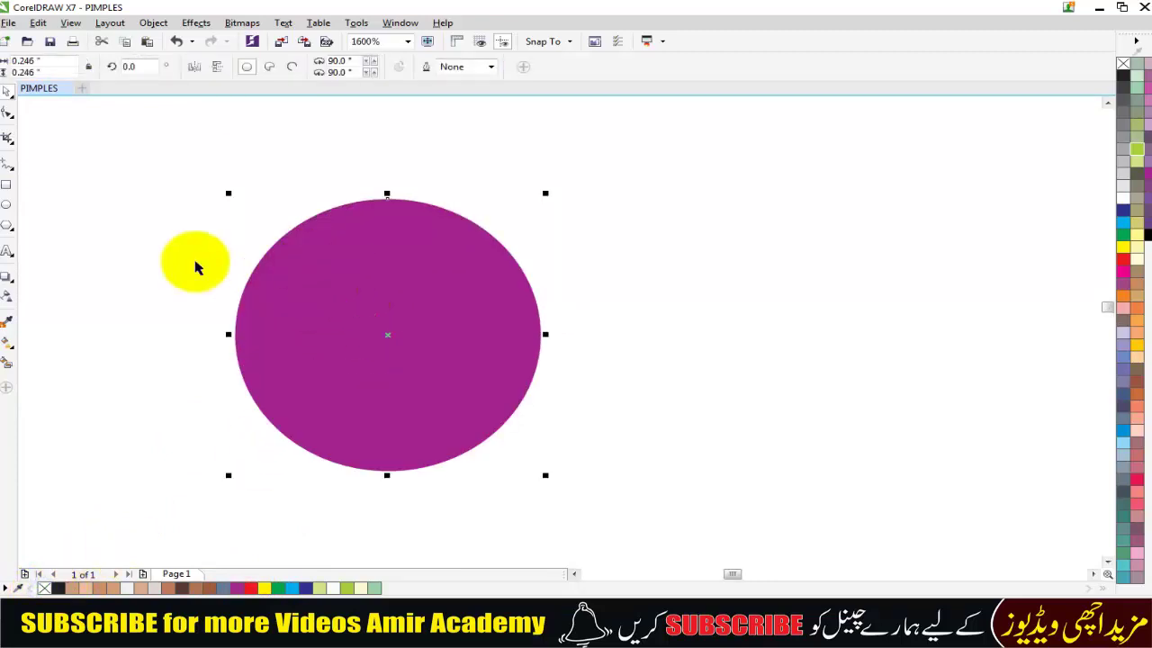
left_click(311, 373)
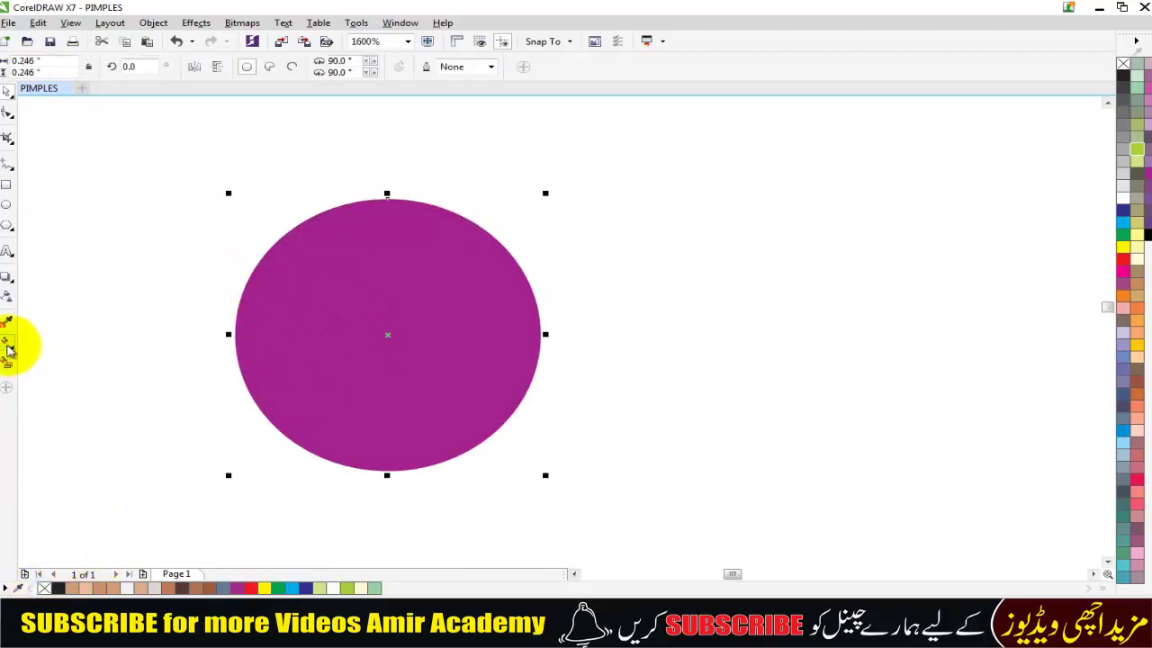
Give the circle a linear gradient from pale grey on the left to red on the right
left_click(9, 349)
left_click(285, 356)
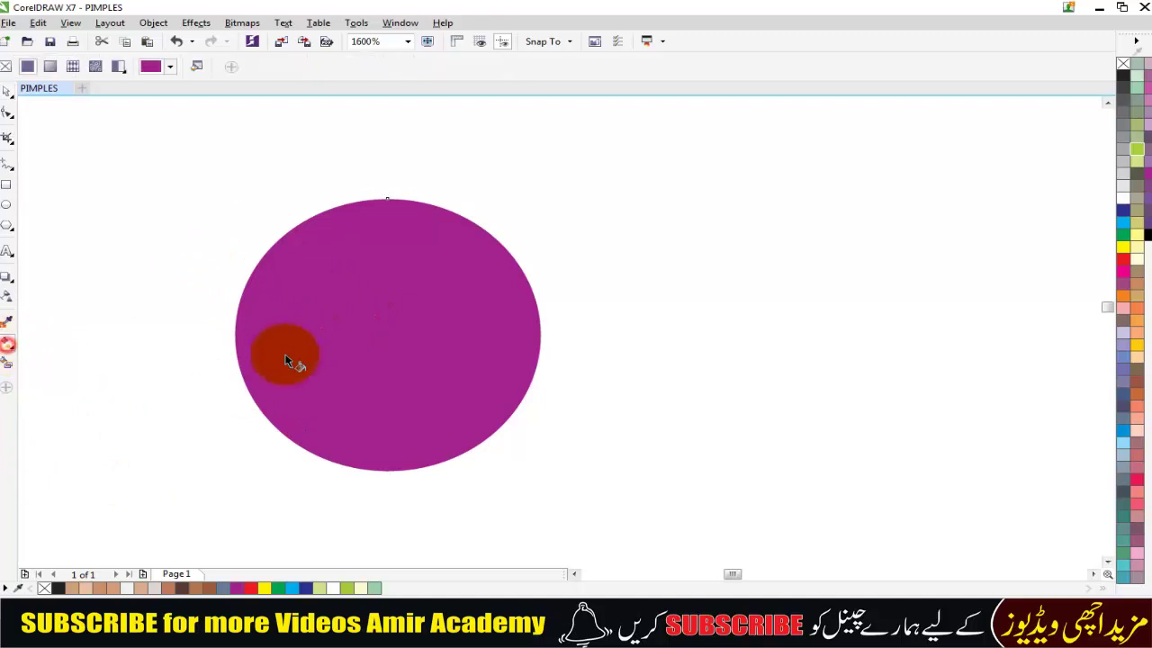
left_click_drag(236, 343, 531, 348)
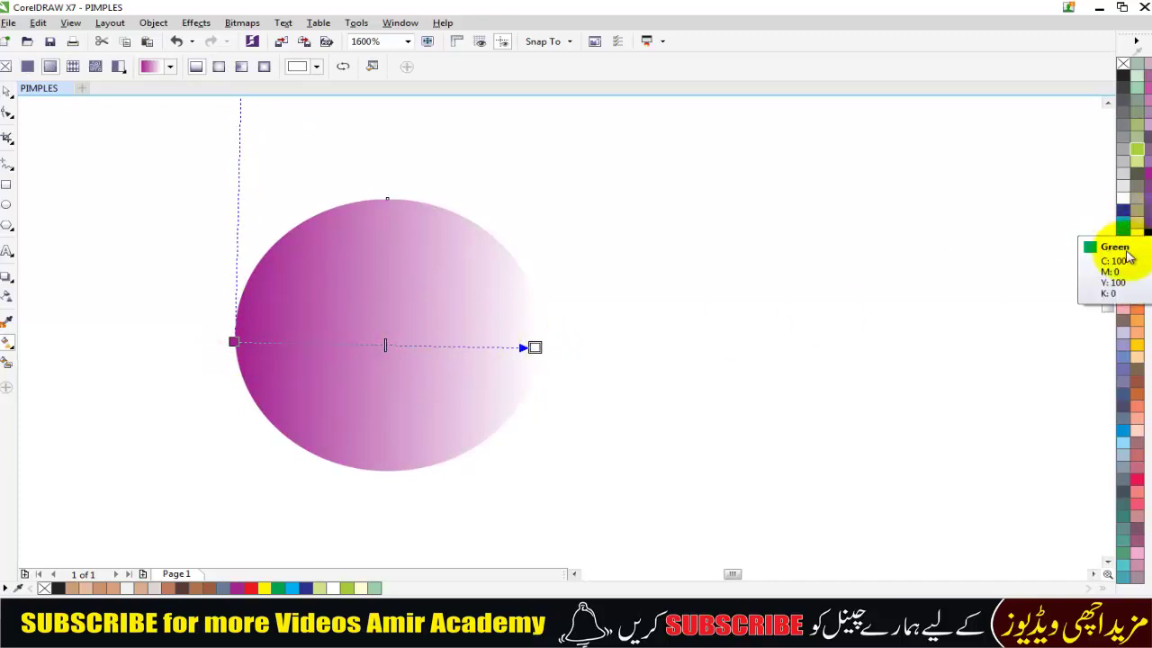
left_click_drag(1124, 267, 534, 347)
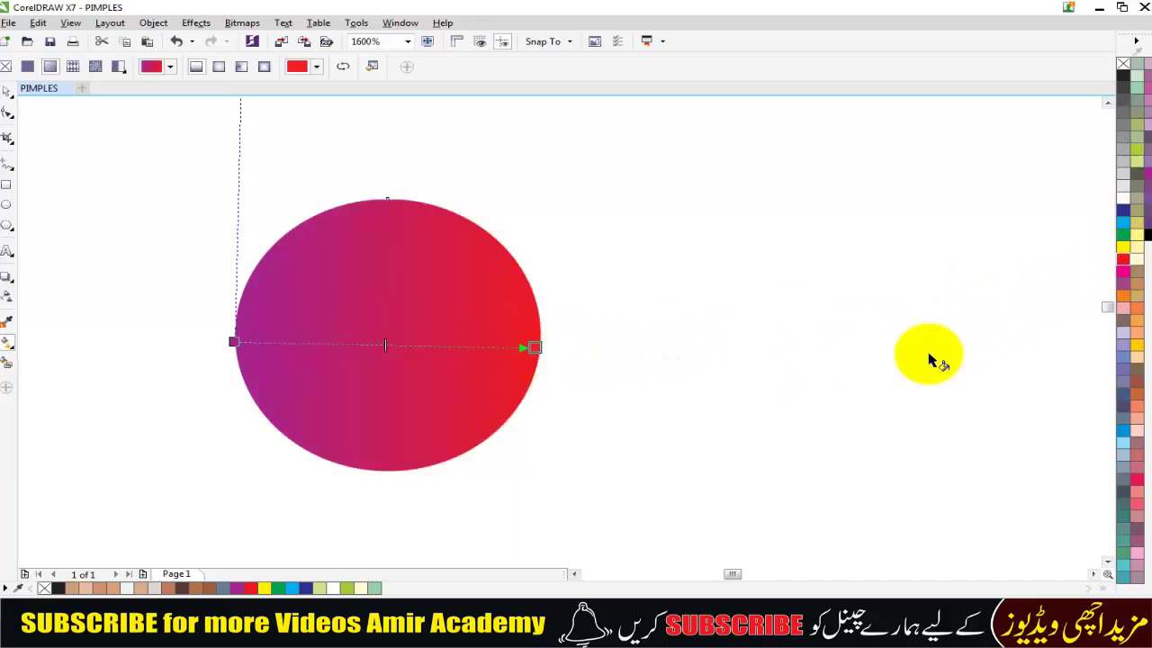
mouse_move(1128, 253)
left_mouse_down()
mouse_move(1127, 205)
mouse_move(234, 342)
left_mouse_up()
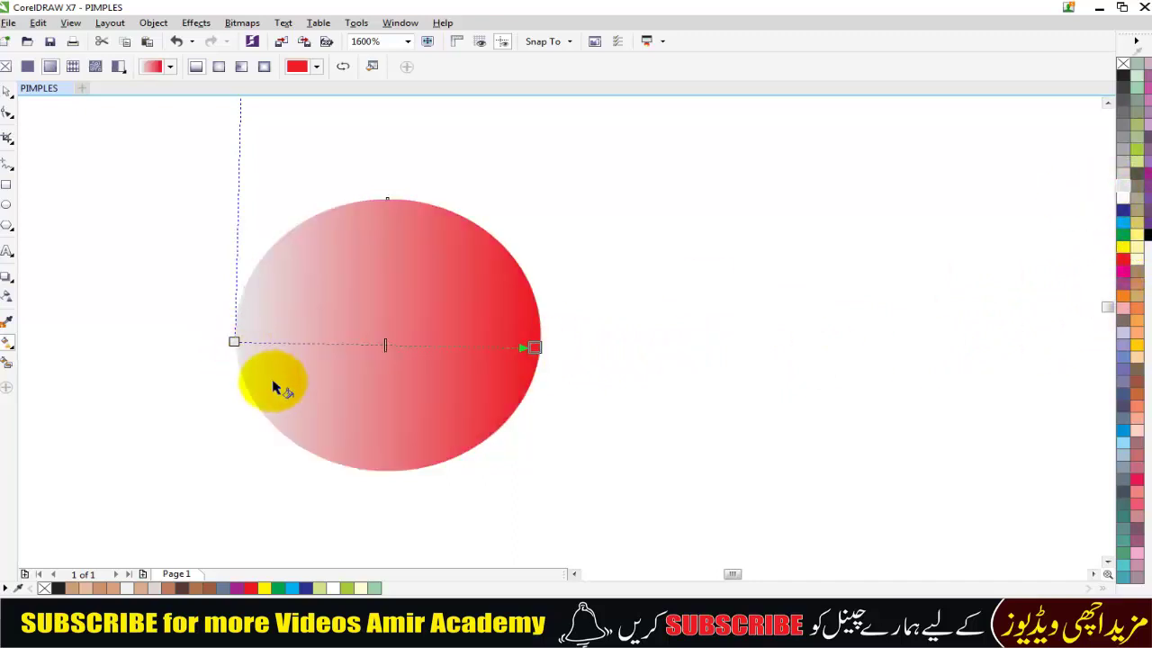
Enlarge the gradient circle slightly around its centre
left_click(7, 92)
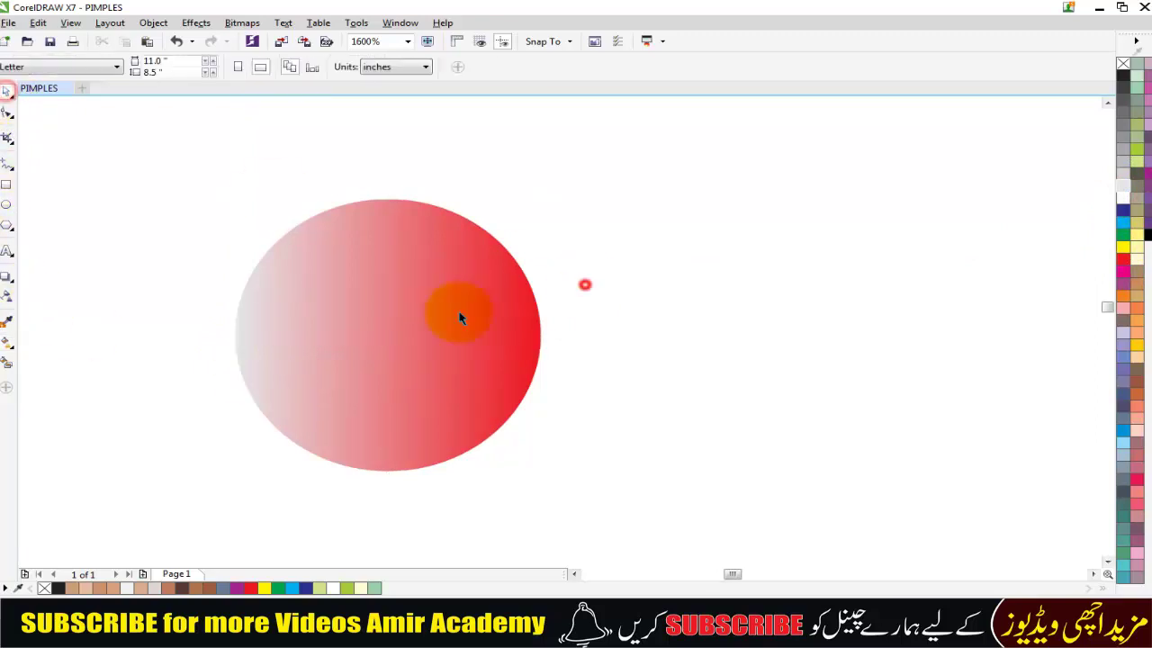
left_click(458, 313)
left_click_drag(545, 193, 555, 184)
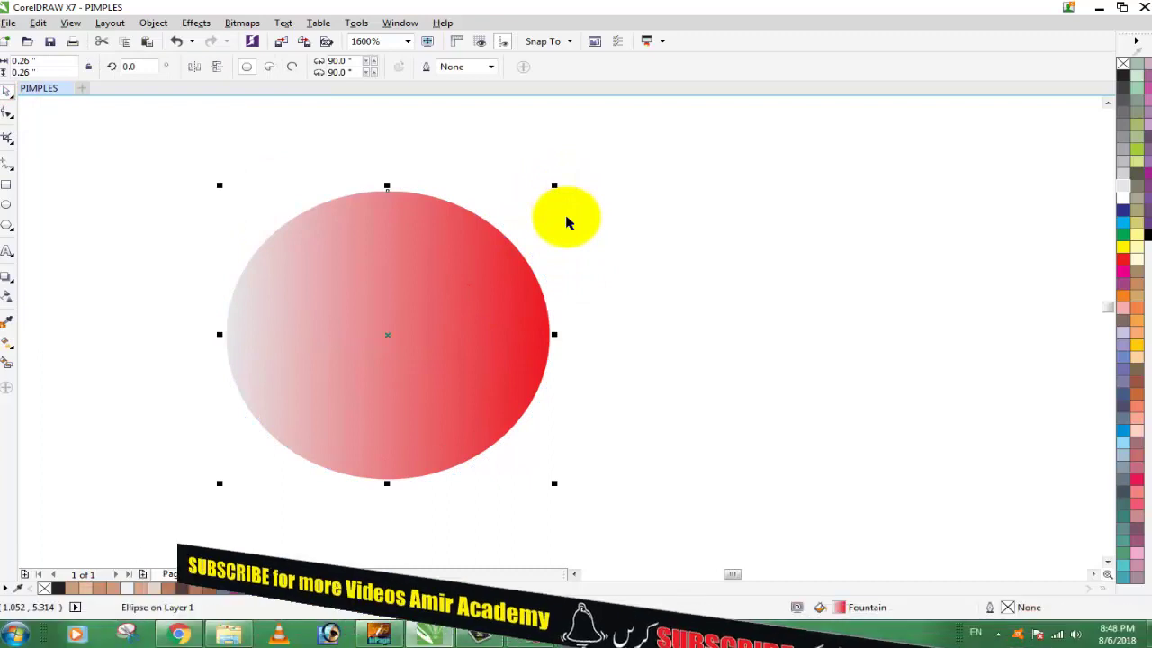
Rotate the back copy of the circle 180° to form a reversed-gradient rim
left_click(657, 331)
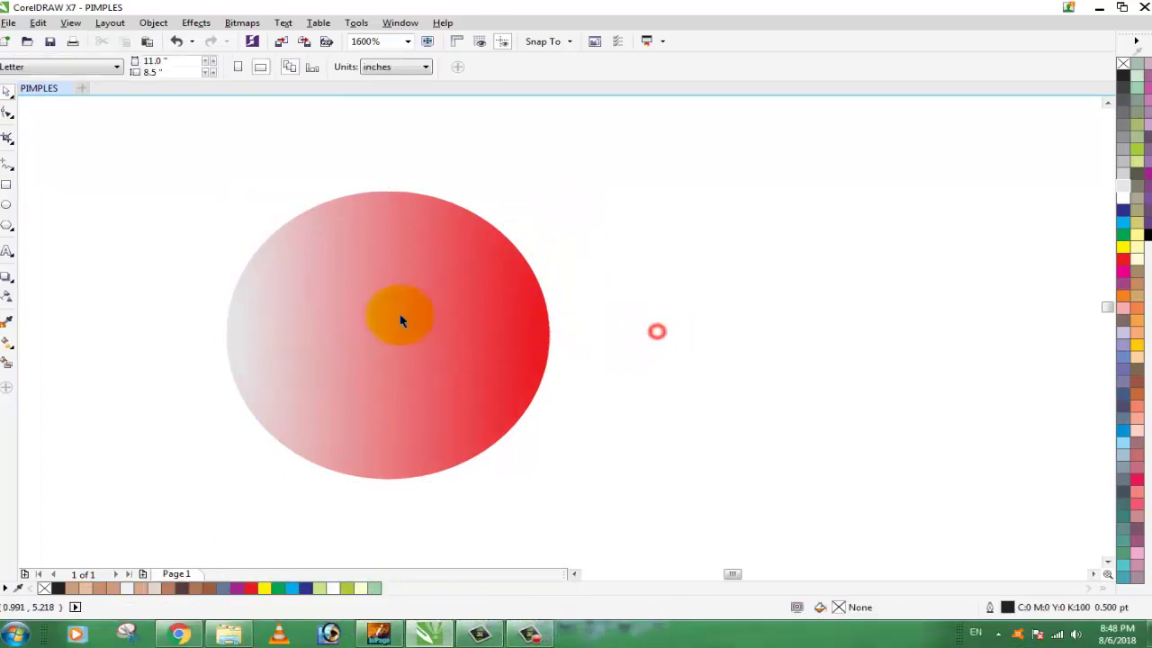
left_click(322, 212)
left_click(194, 68)
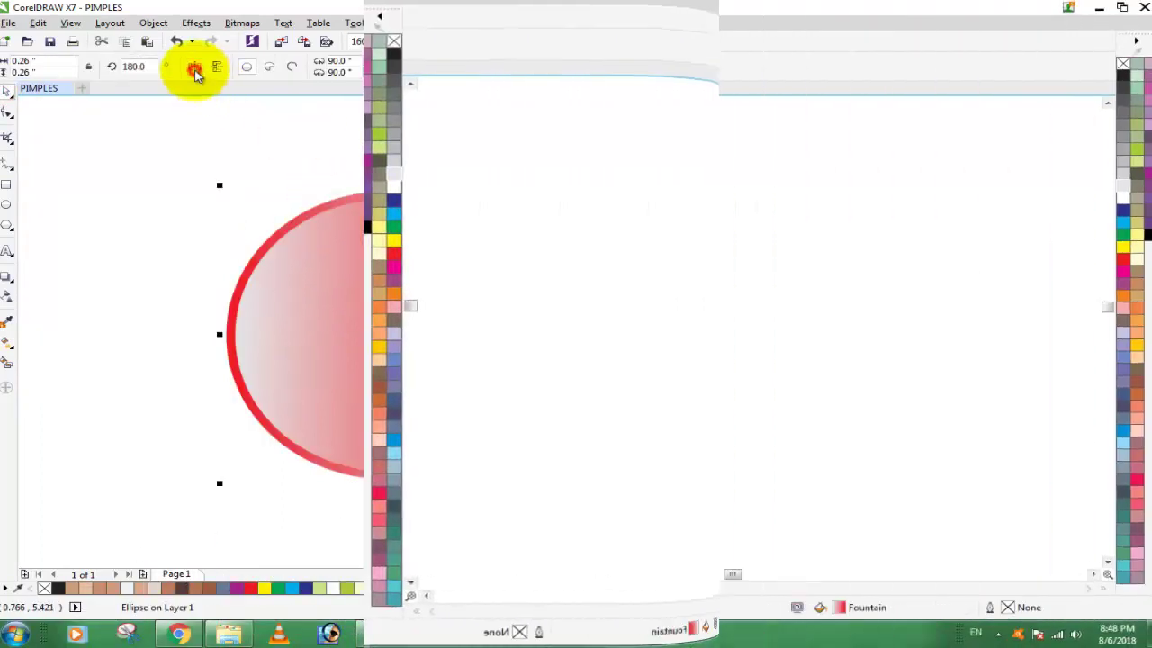
left_click(706, 304)
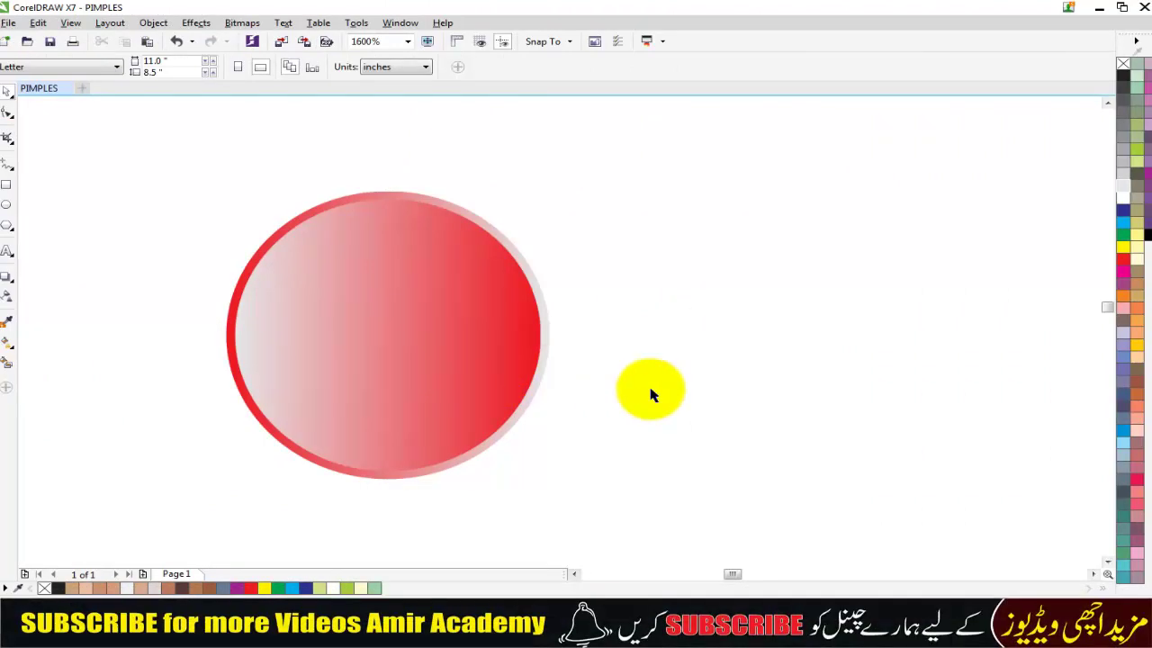
Shrink the circle badge and move it into the top-left corner
left_click_drag(172, 172, 627, 529)
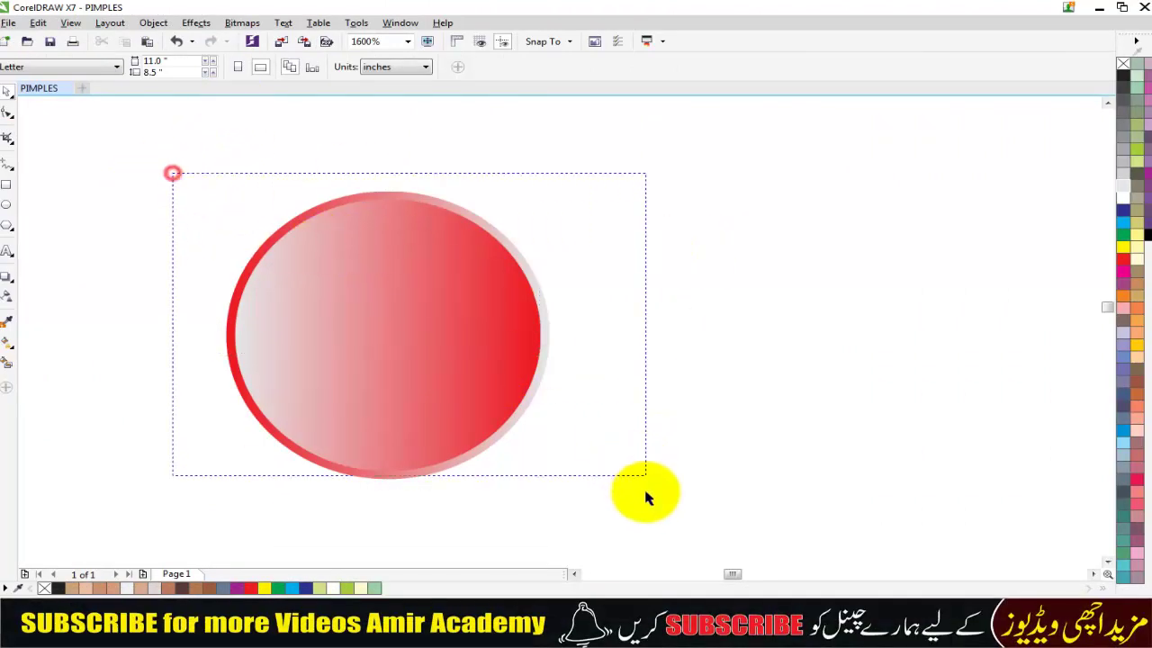
left_click_drag(500, 373, 300, 282)
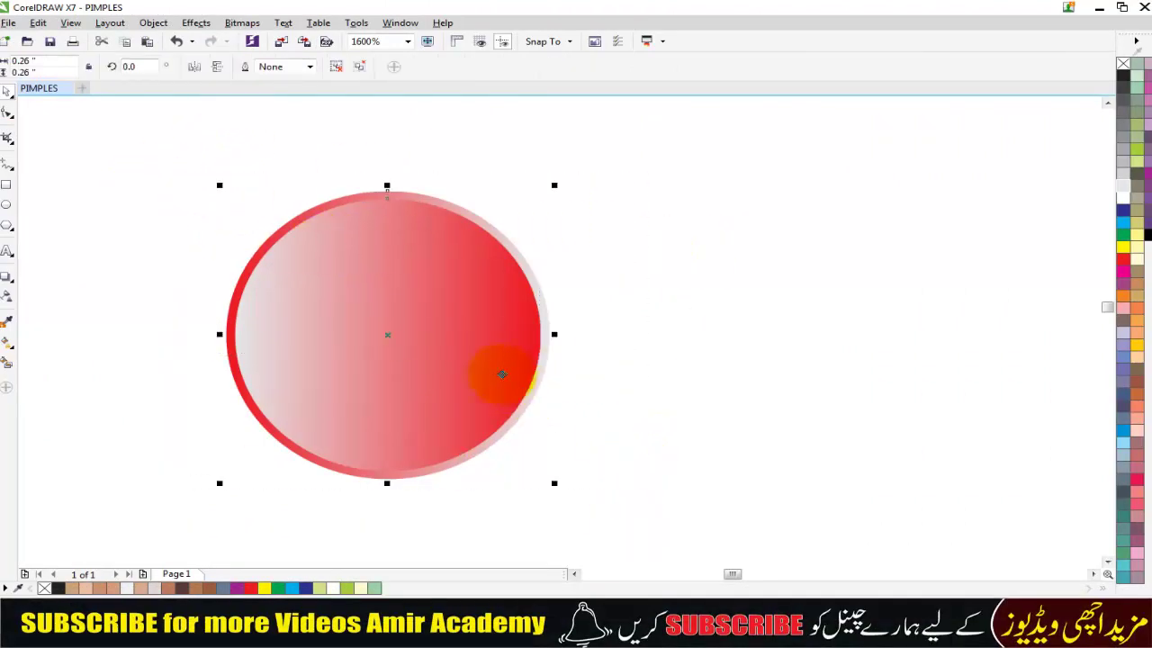
left_click_drag(347, 393, 274, 332)
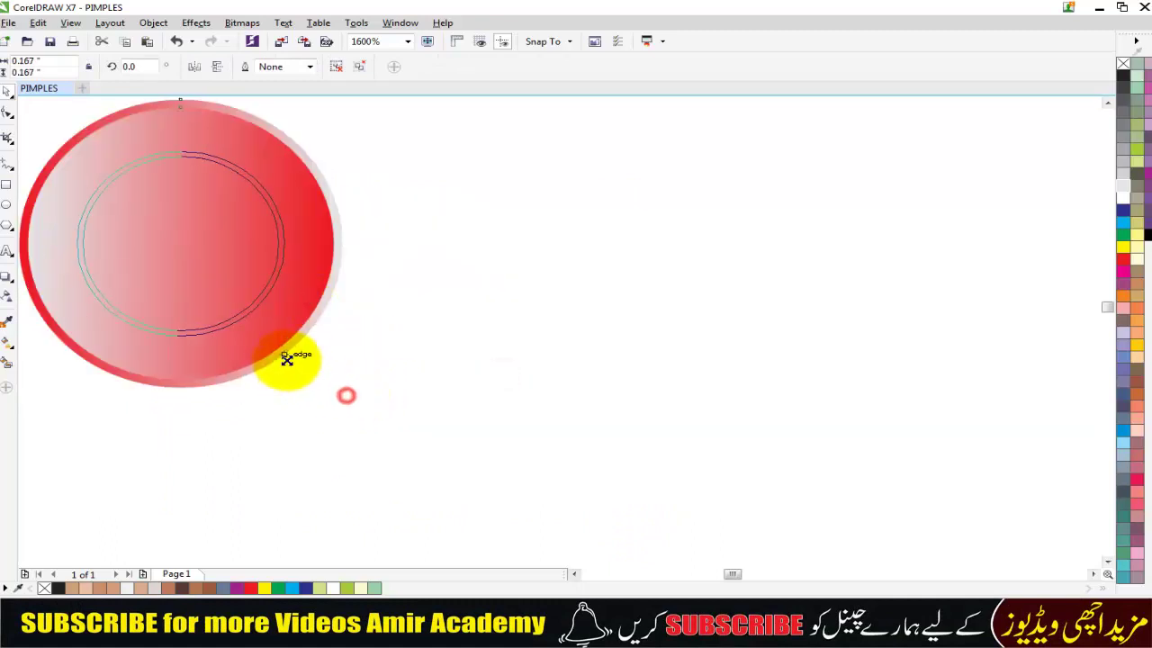
left_click_drag(197, 235, 158, 182)
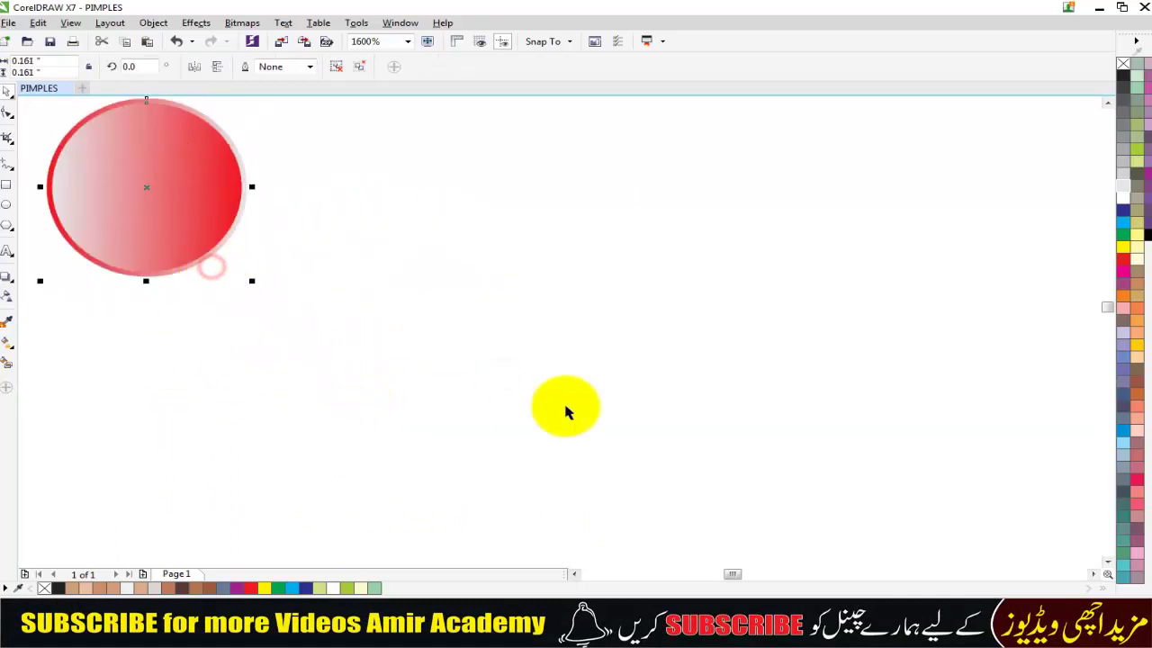
left_click(393, 382)
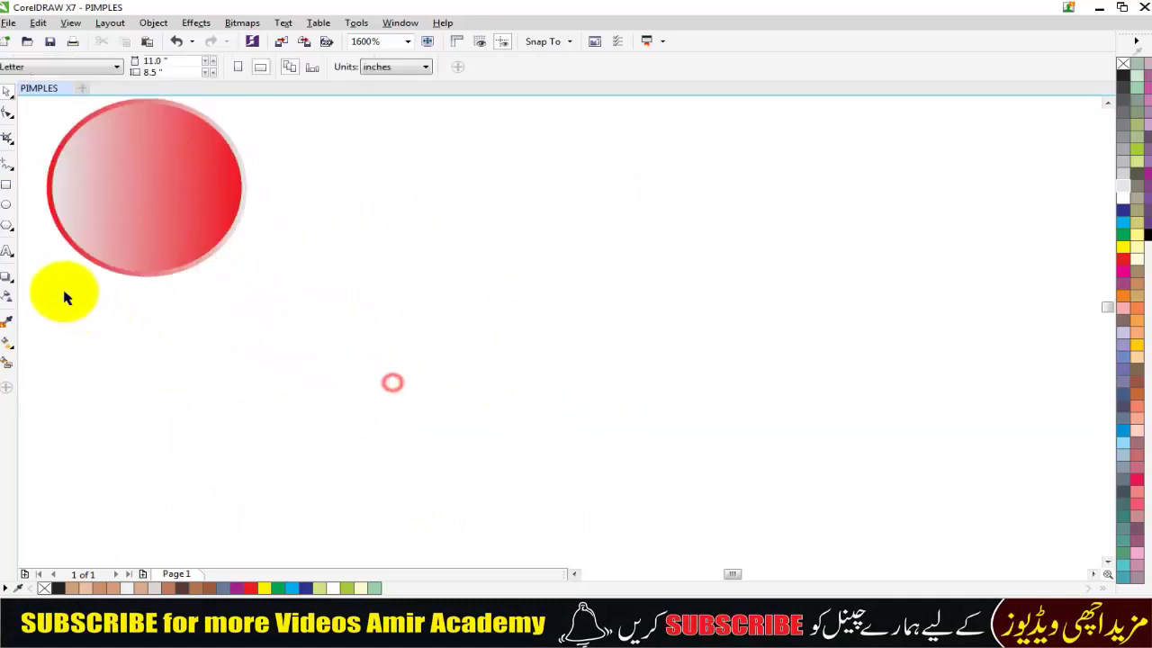
Draw a wide rectangle right of the circle badge with a Hairline outline
left_click(7, 188)
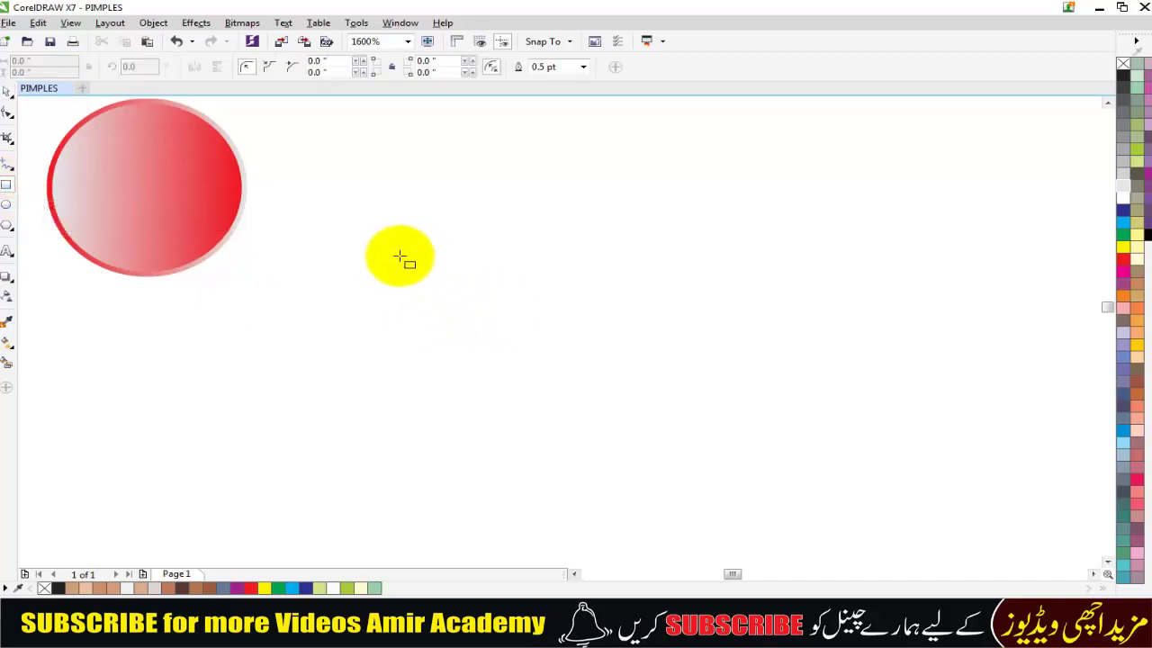
left_click_drag(338, 239, 608, 336)
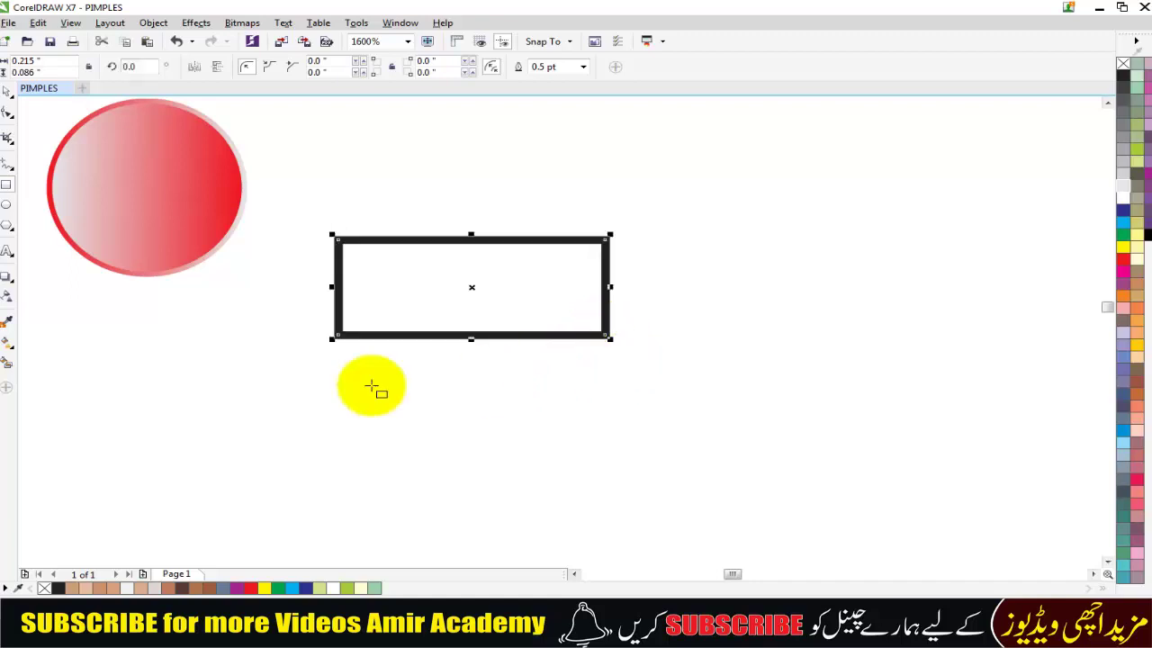
left_click(583, 67)
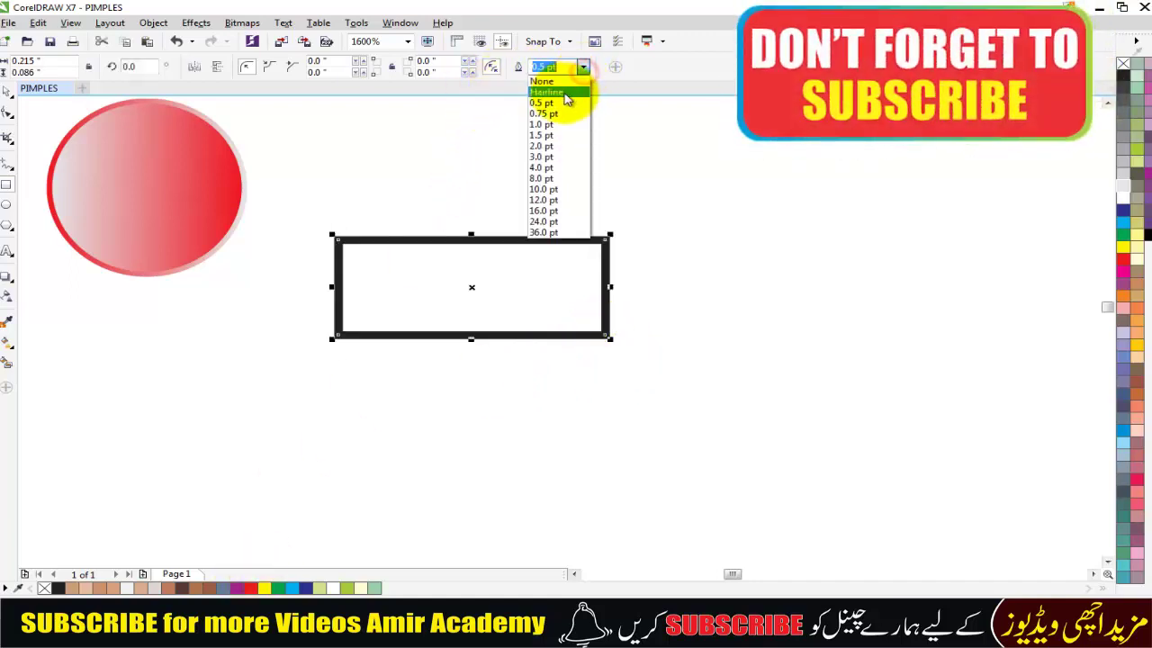
left_click(563, 80)
Fill the new rectangle red
left_click(729, 249)
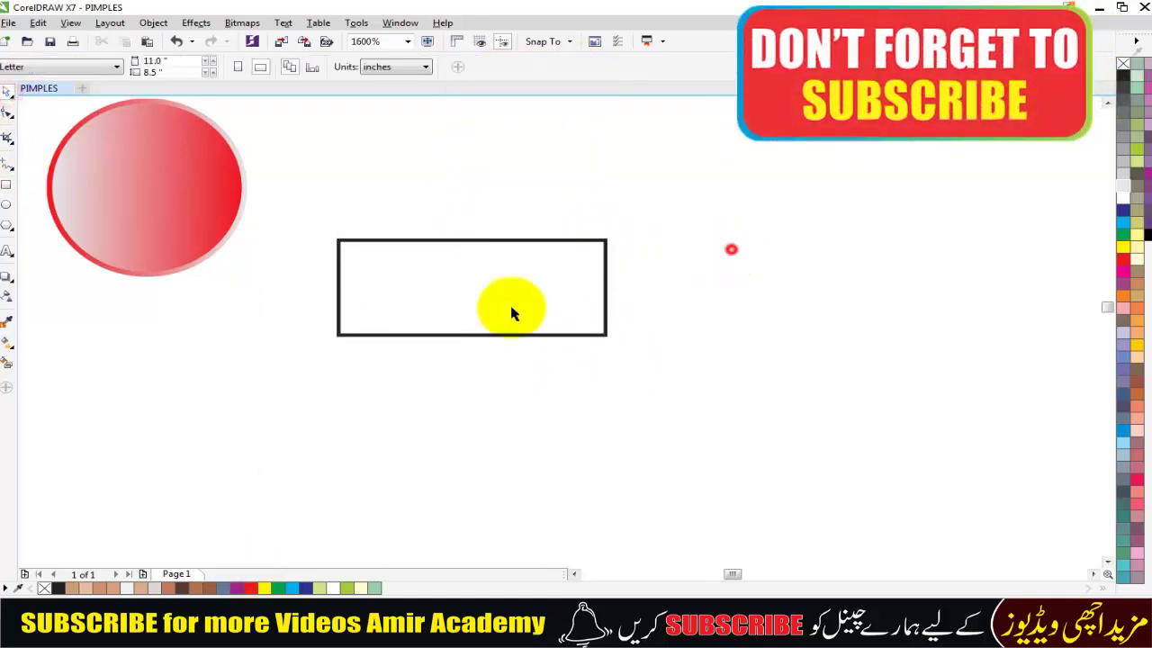
left_click(478, 295)
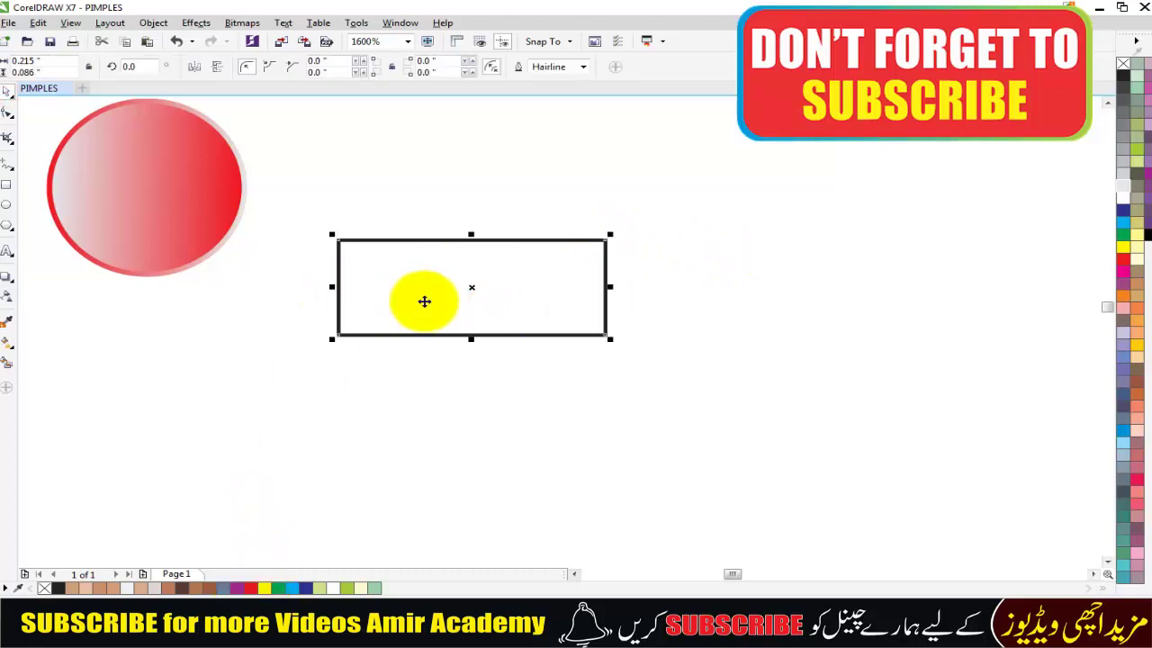
left_click_drag(251, 588, 568, 282)
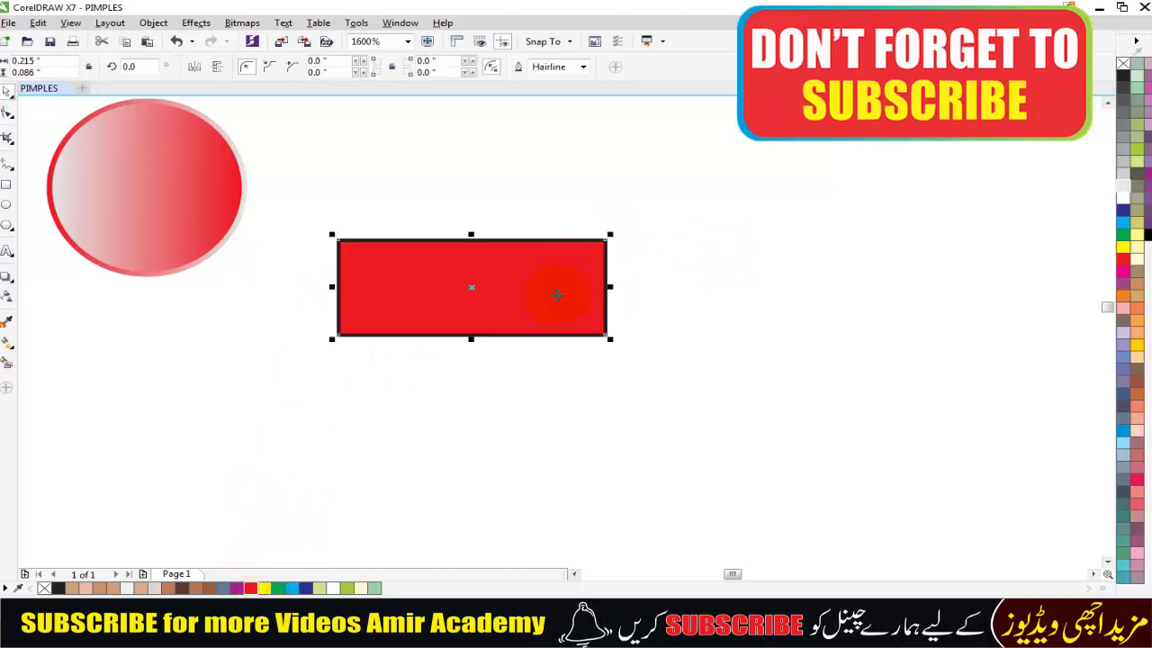
left_click(747, 280)
scroll(390, 254, "up", 1)
left_click(286, 234)
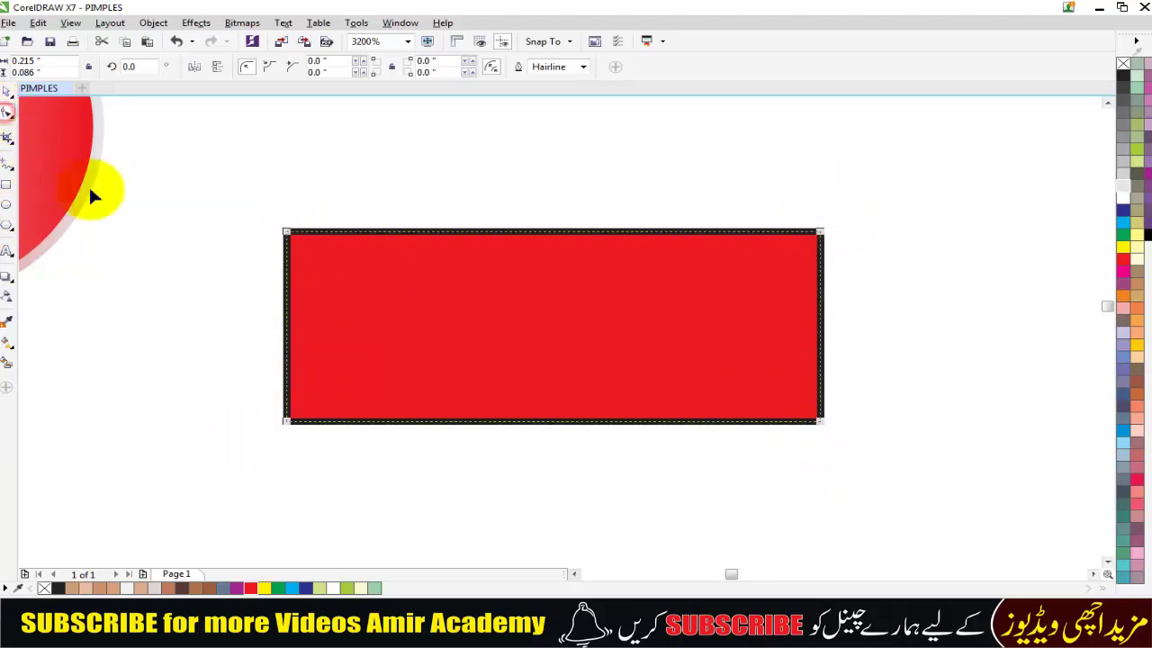
left_click(6, 92)
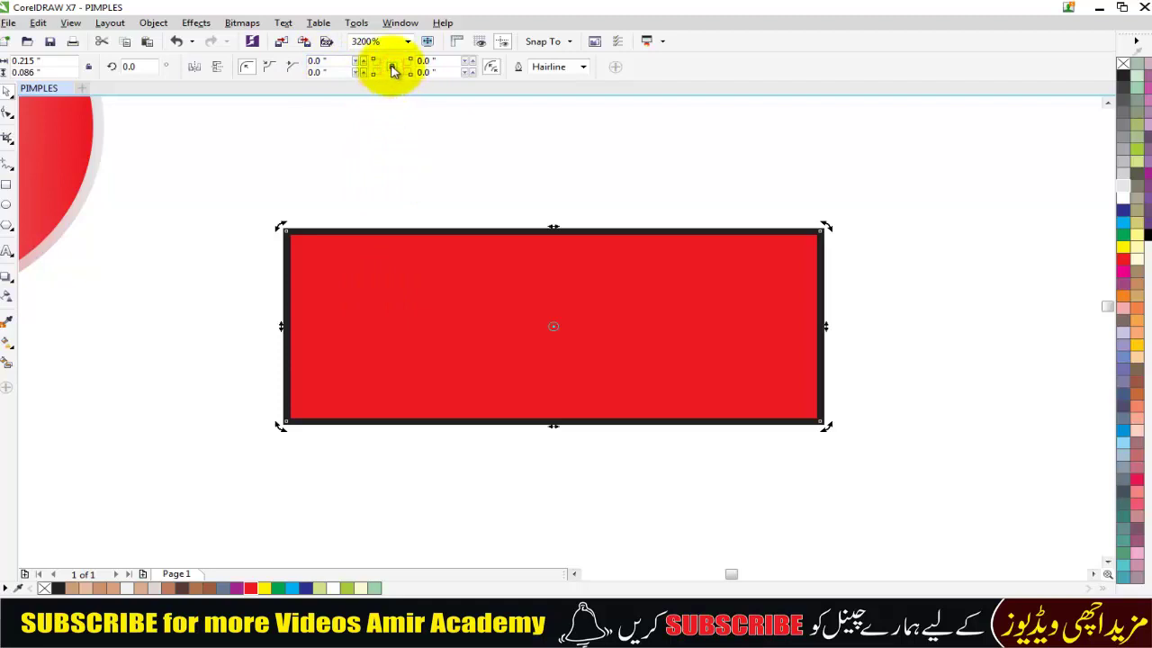
Set the red rectangle's top-left and bottom-right corner radii to 20
left_click(317, 62)
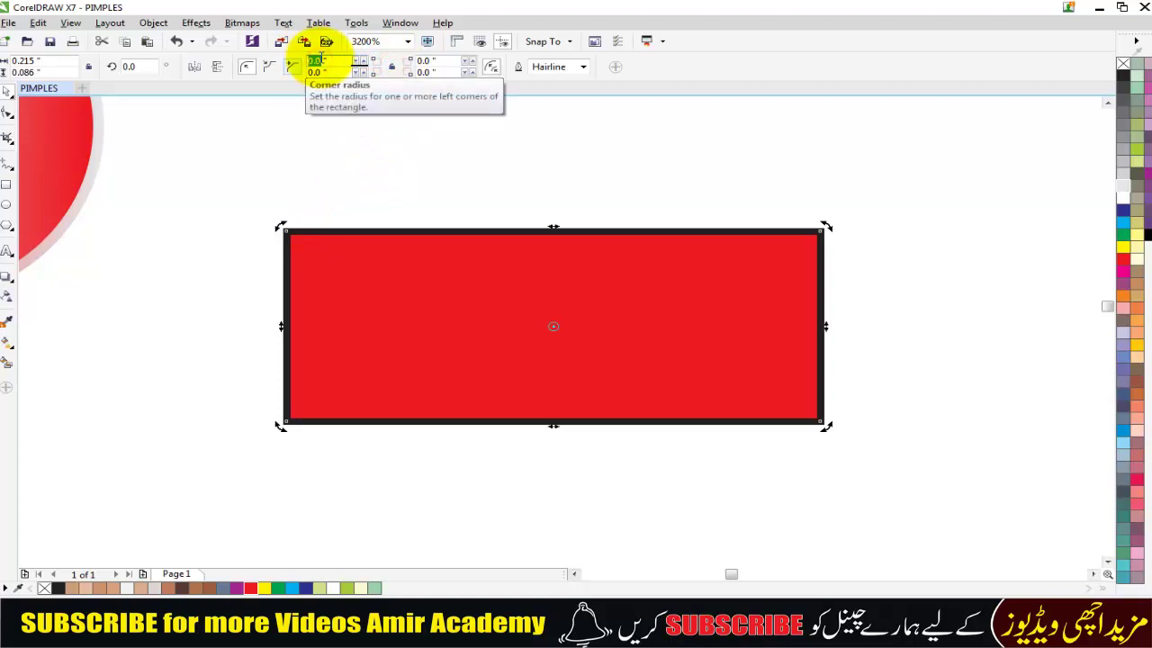
type("20")
key("Return")
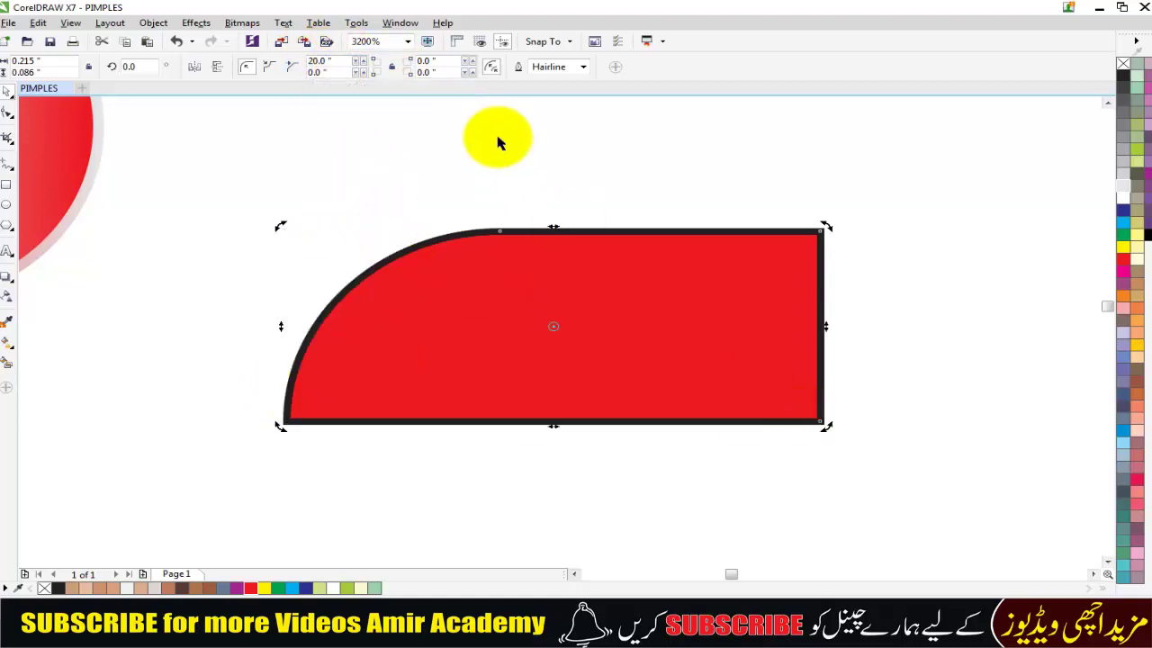
double_click(426, 72)
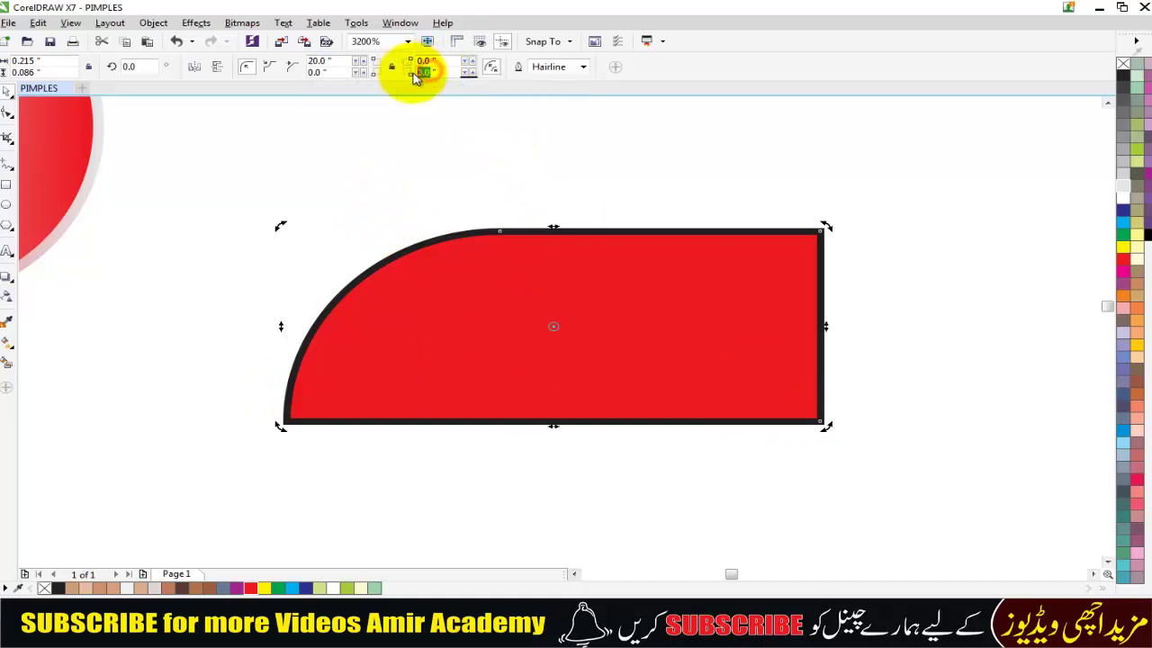
type("20")
key("Return")
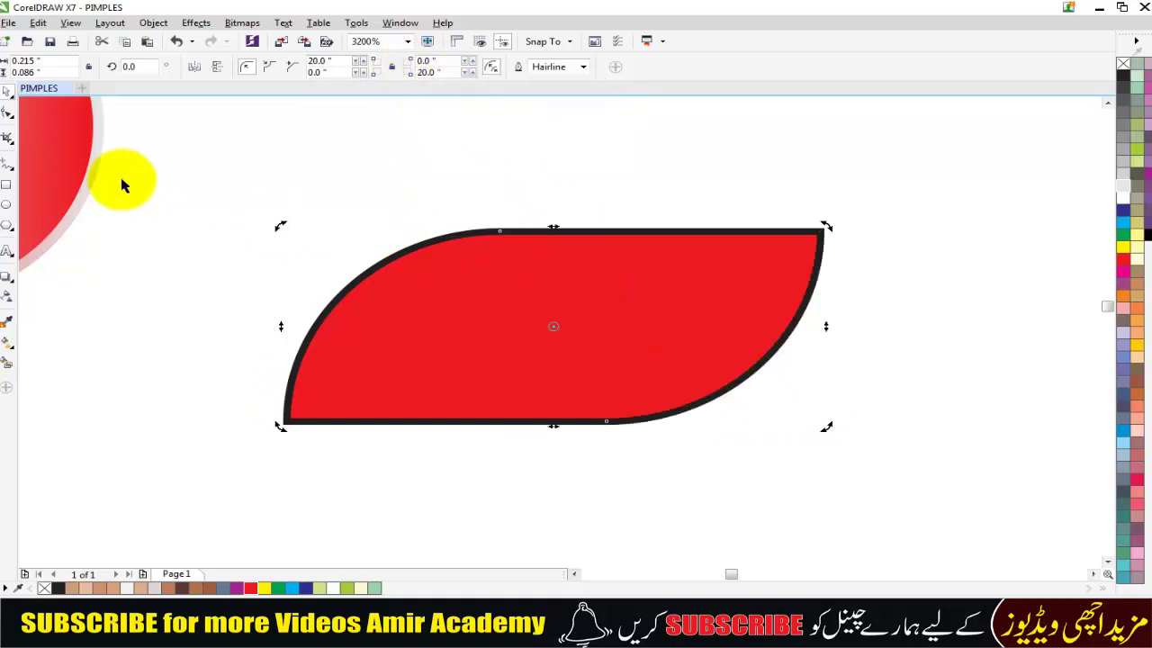
left_click(224, 212)
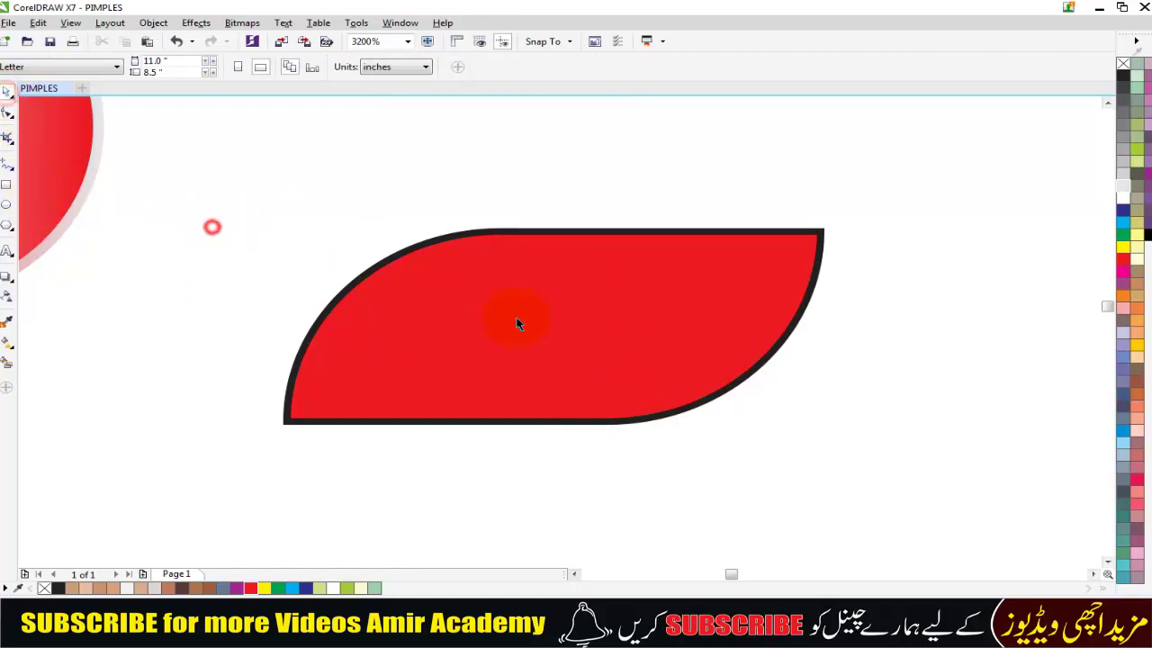
Nudge the red leaf up and left and remove its black outline
mouse_move(519, 324)
left_mouse_down()
mouse_move(488, 334)
mouse_move(482, 351)
left_mouse_up()
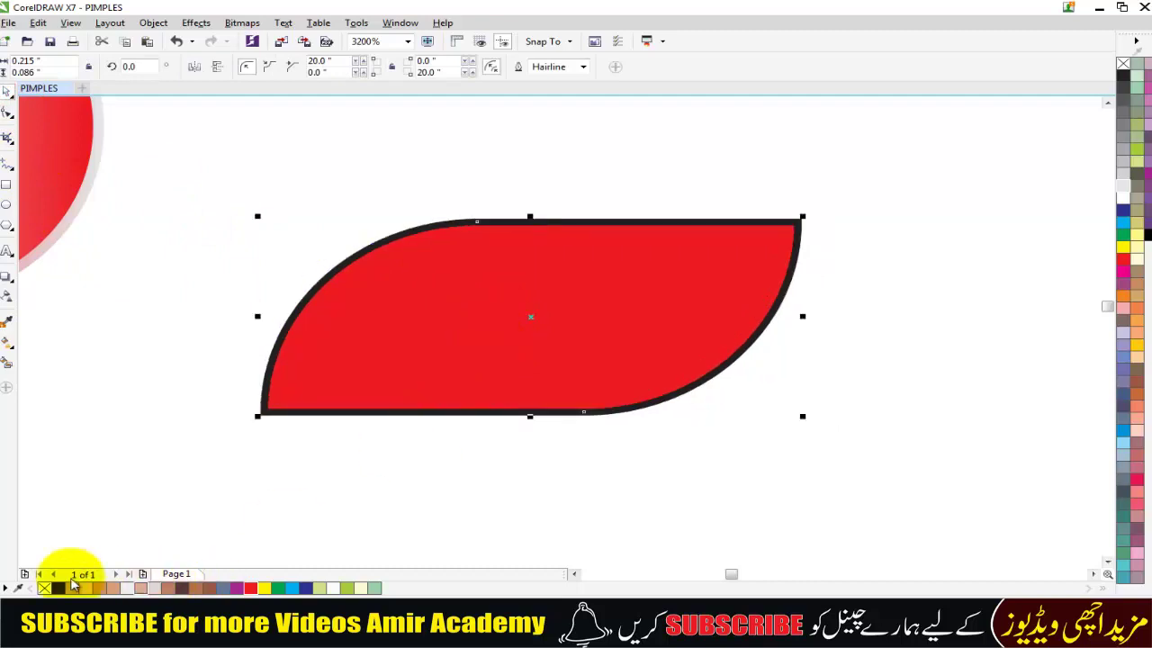
right_click(44, 588)
left_click(522, 480)
left_click(450, 342)
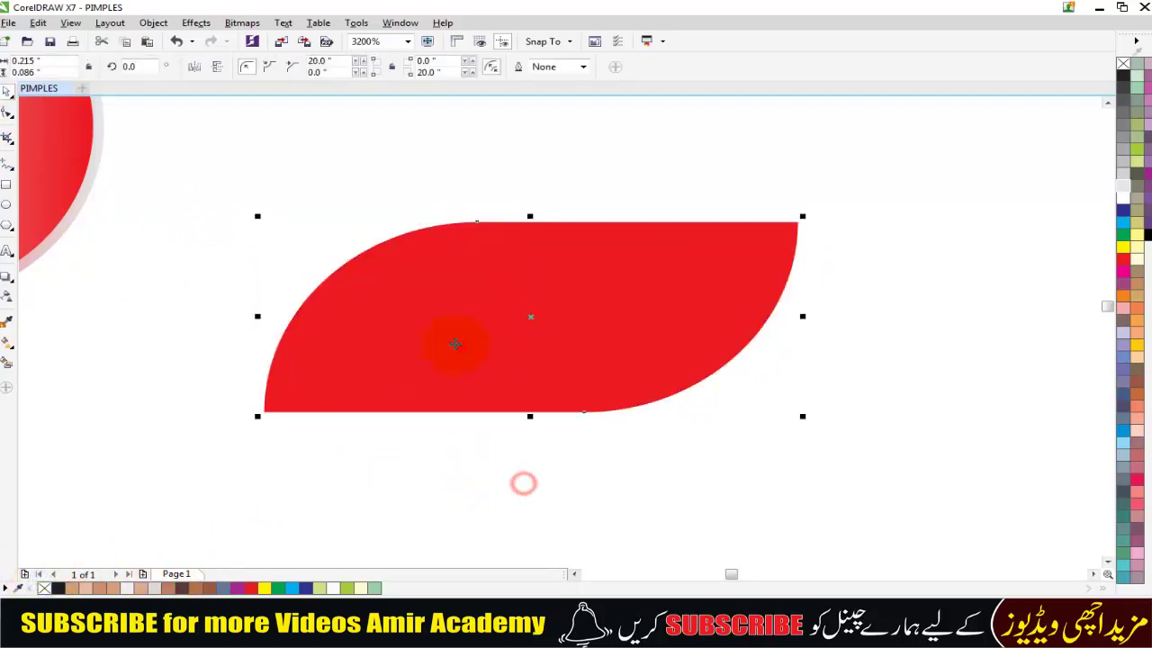
Lay a left-to-right linear gradient from red to yellow across the leaf
left_click(4, 346)
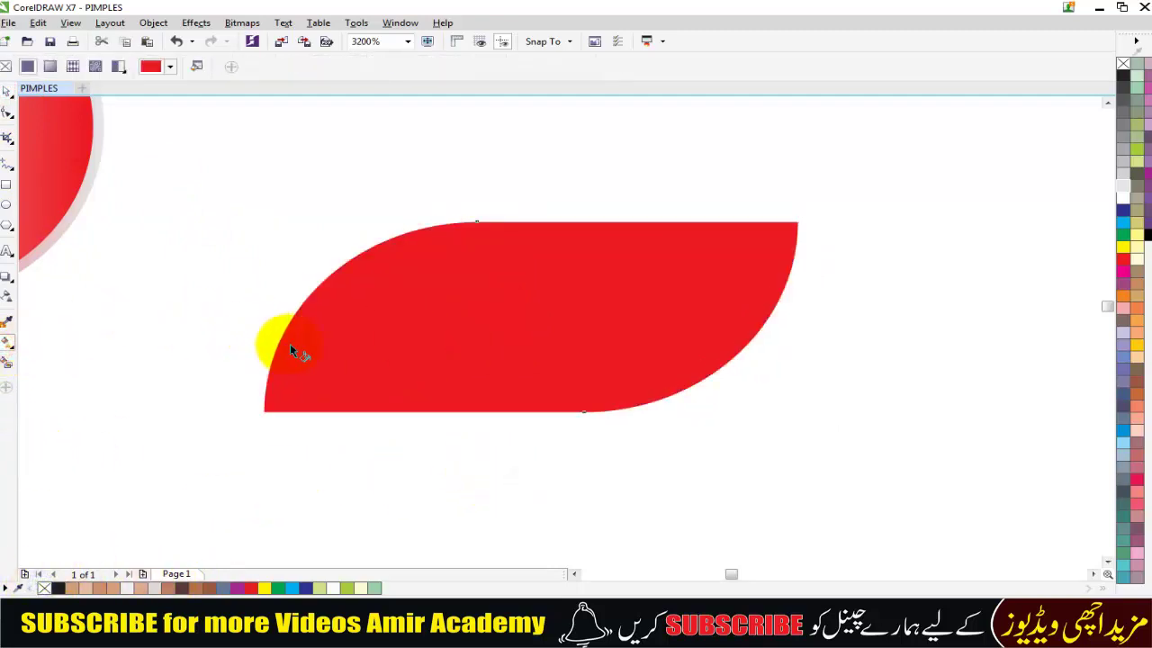
left_click_drag(280, 340, 754, 336)
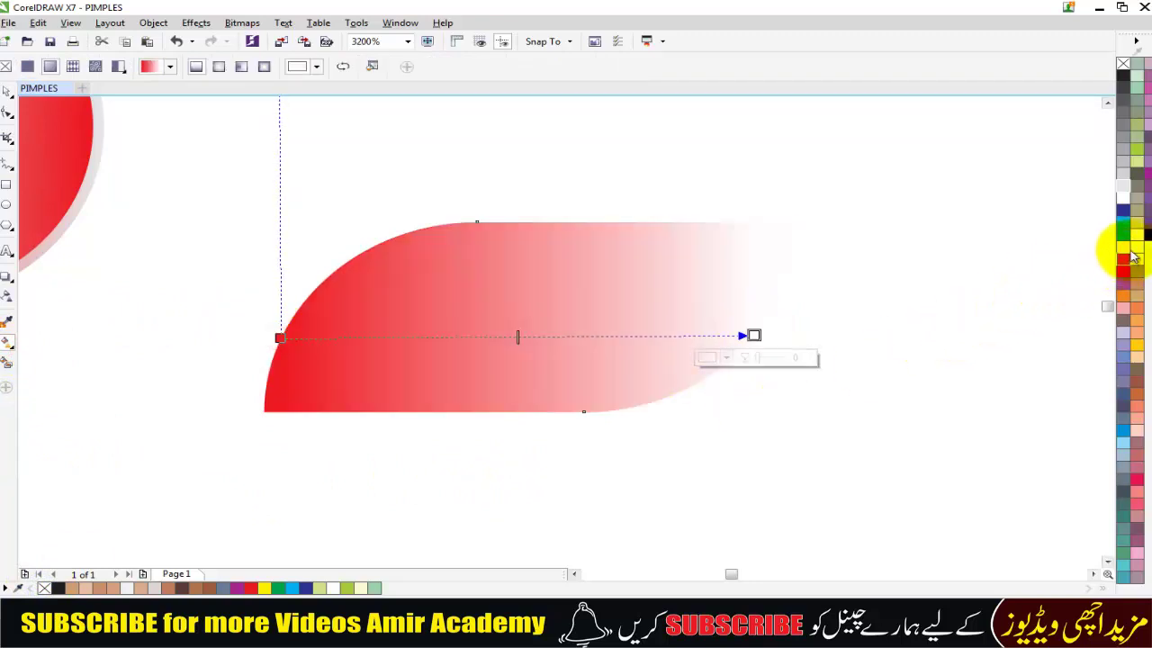
mouse_move(1131, 252)
left_mouse_down()
mouse_move(771, 354)
mouse_move(756, 336)
left_mouse_up()
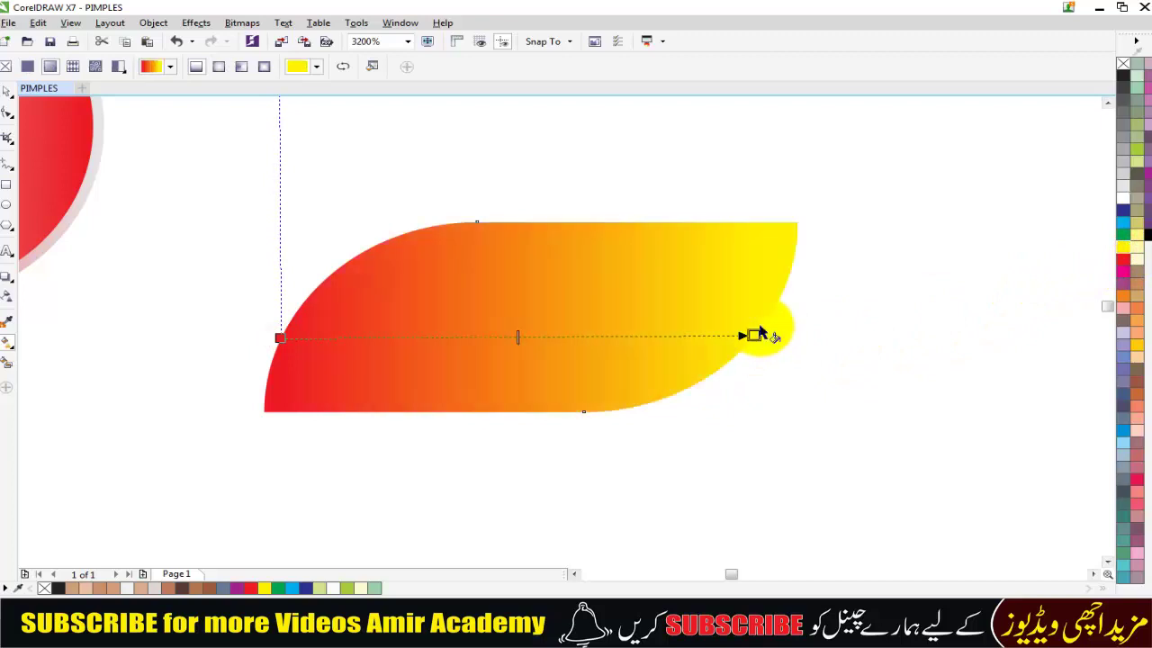
left_click(7, 90)
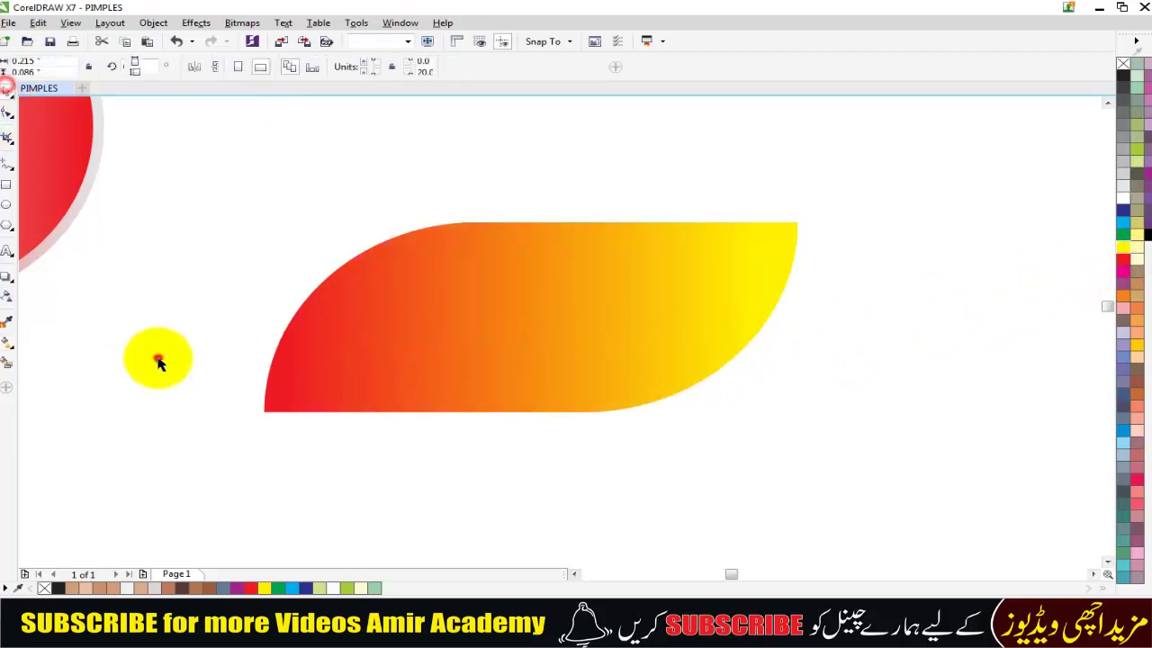
left_click(154, 357)
scroll(474, 335, "down", 1)
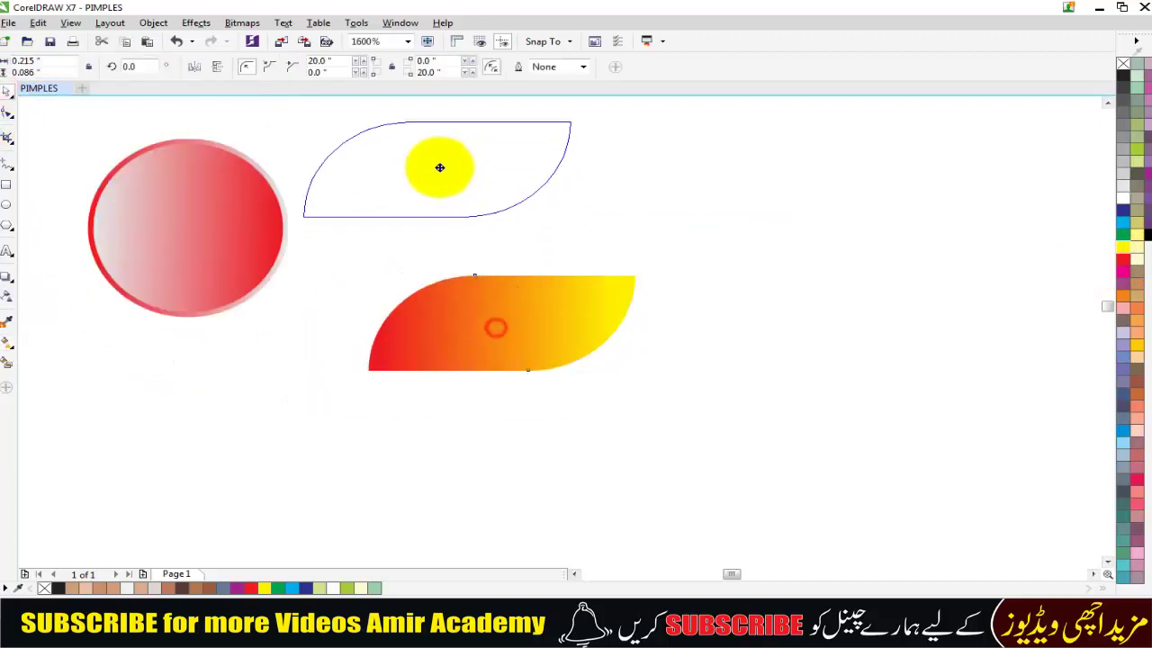
Move the gradient leaf beside the shaded circle
left_click_drag(493, 335, 432, 178)
left_click(635, 358)
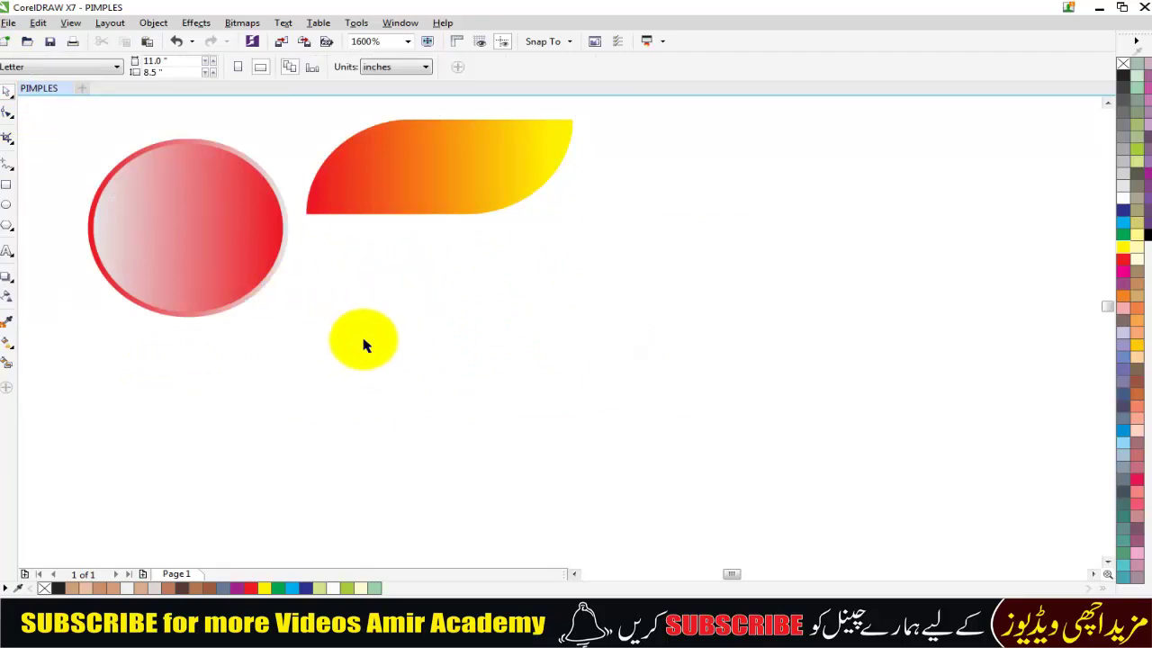
scroll(365, 360, "down", 1)
scroll(364, 360, "down", 1)
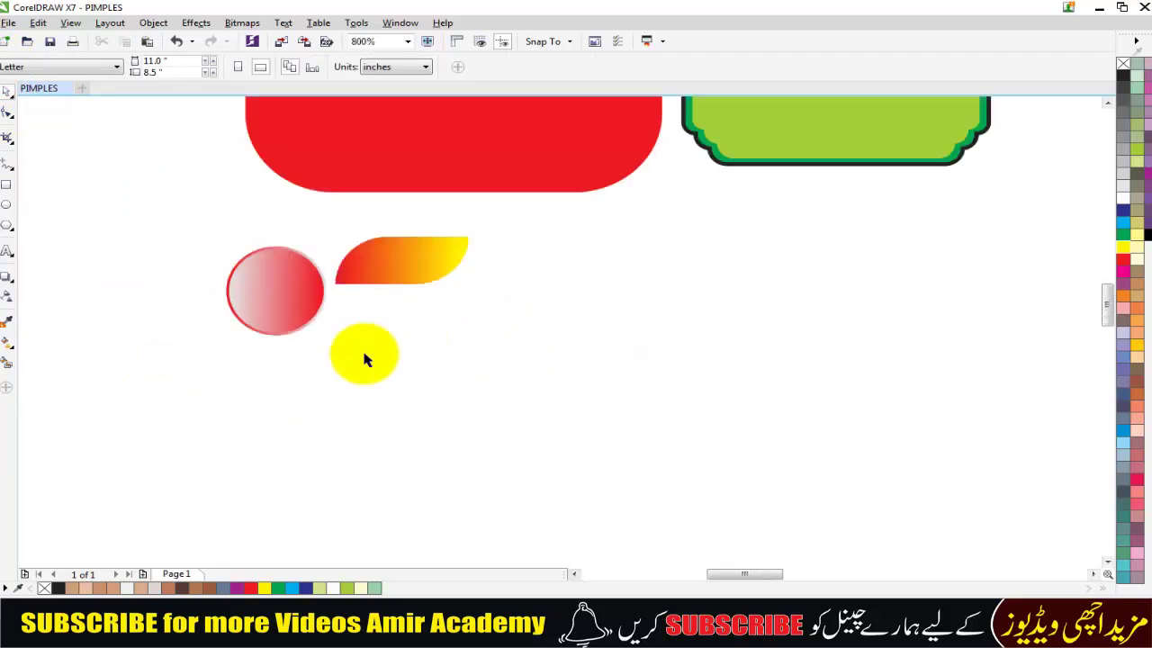
scroll(365, 360, "down", 2)
scroll(1025, 137, "up", 1)
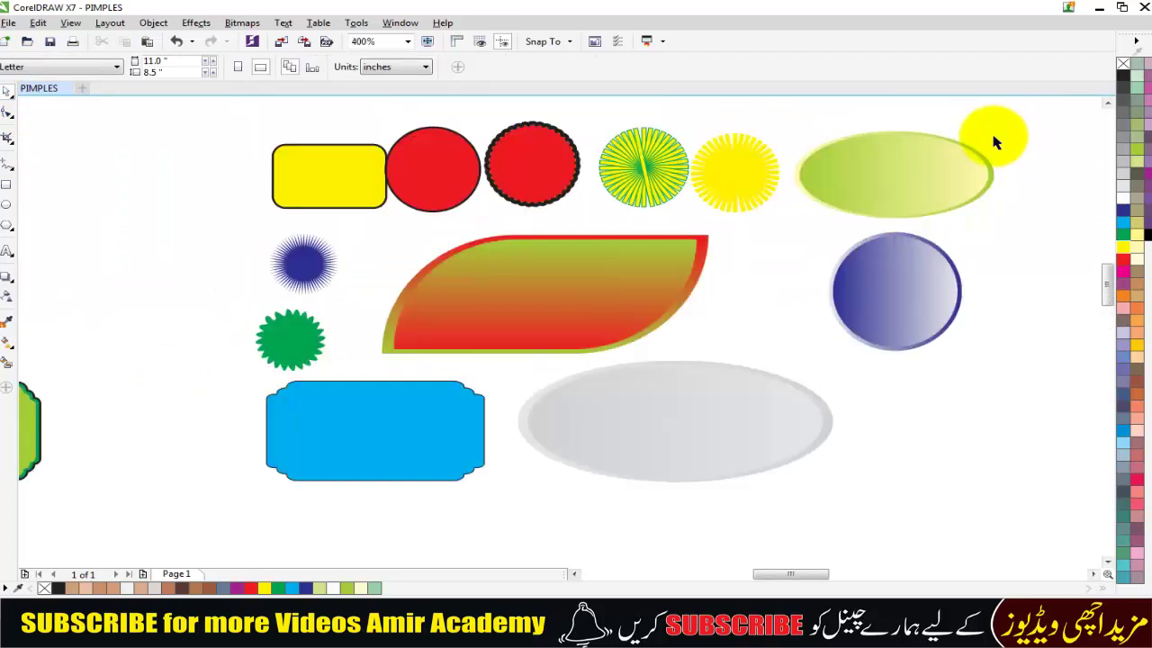
left_click_drag(1026, 136, 662, 303)
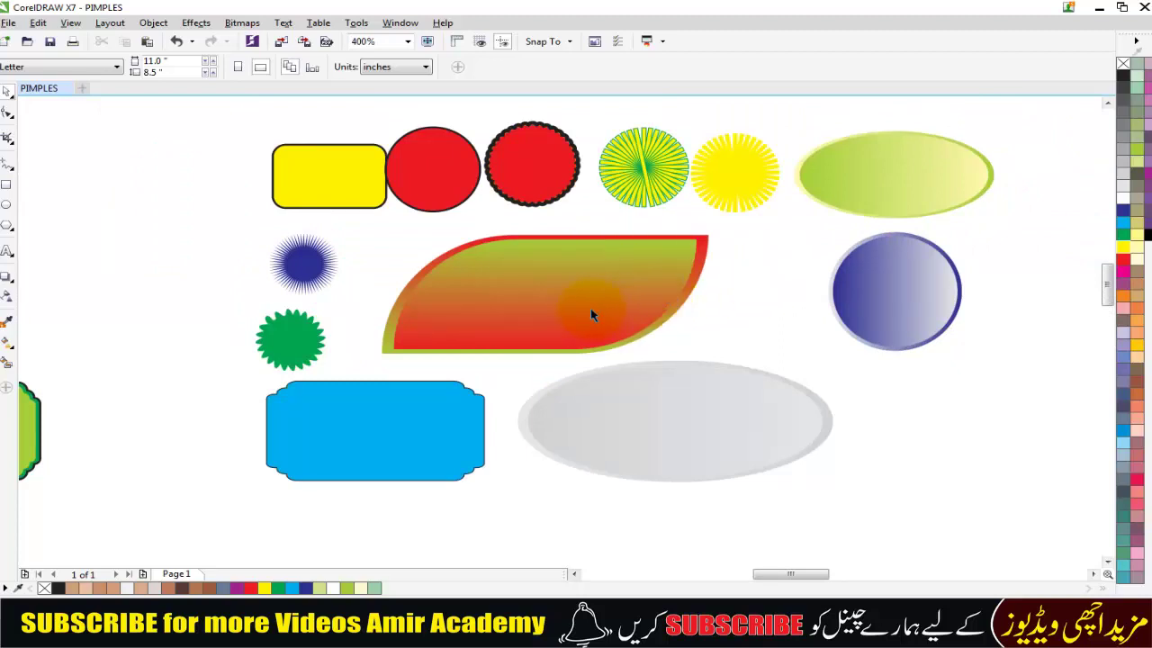
scroll(611, 311, "down", 1)
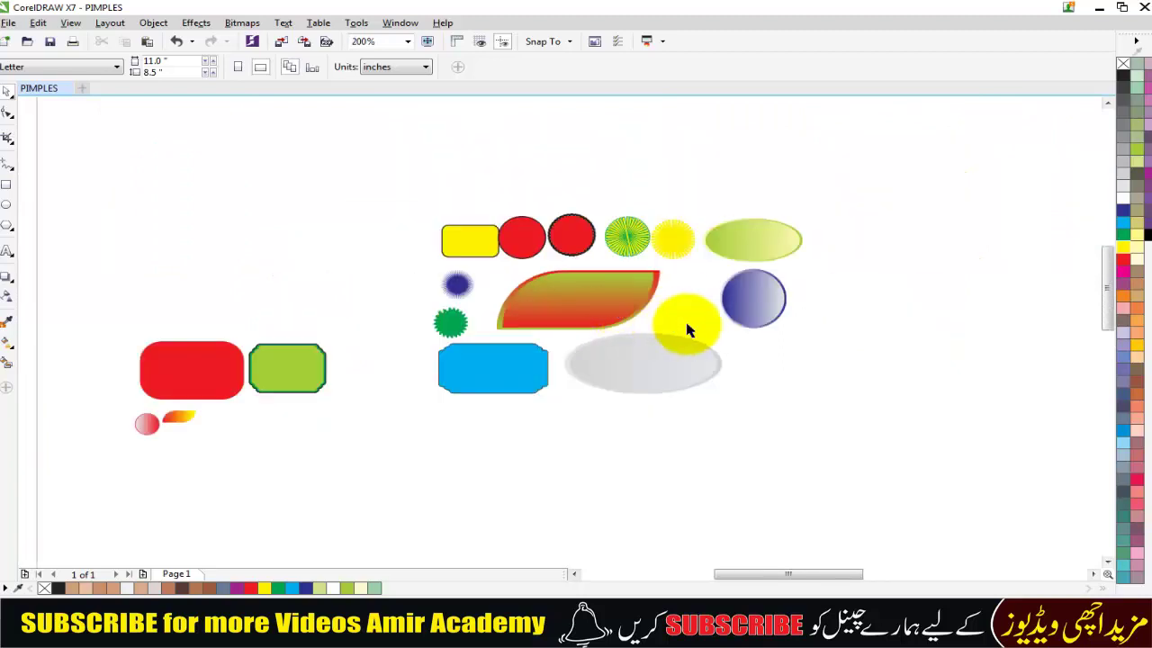
left_click_drag(611, 311, 150, 450)
scroll(150, 450, "up", 1)
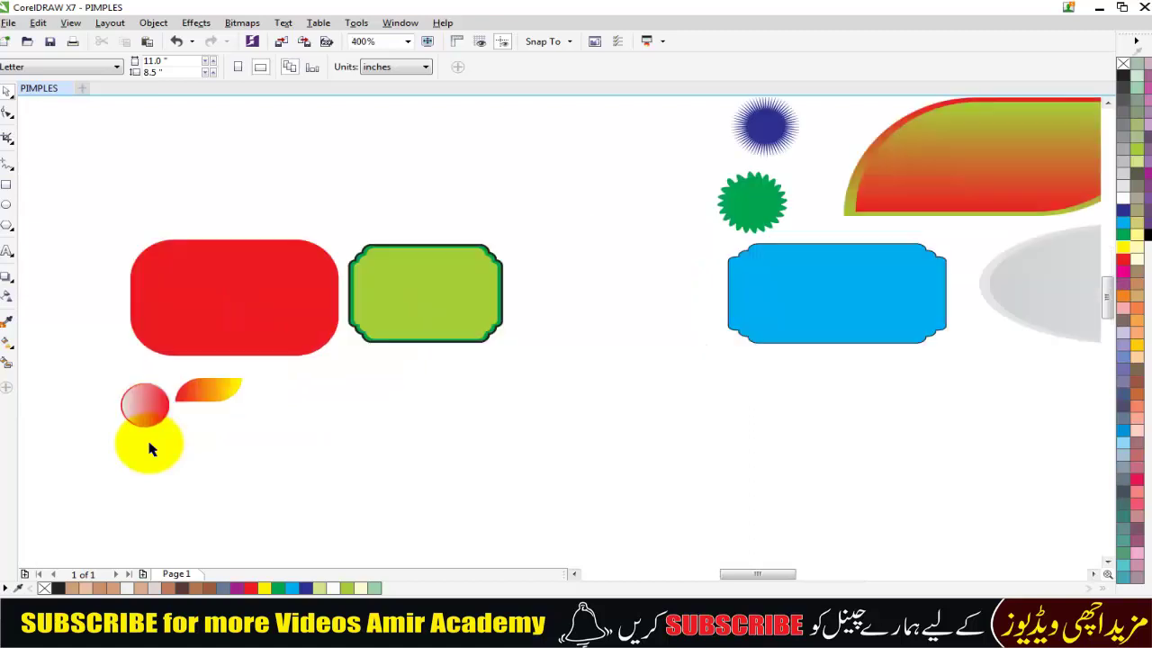
scroll(149, 442, "up", 2)
Drop a copy of the leaf to the right and shift it down-right
left_click(382, 256)
left_click_drag(365, 252, 749, 285)
left_click(858, 390)
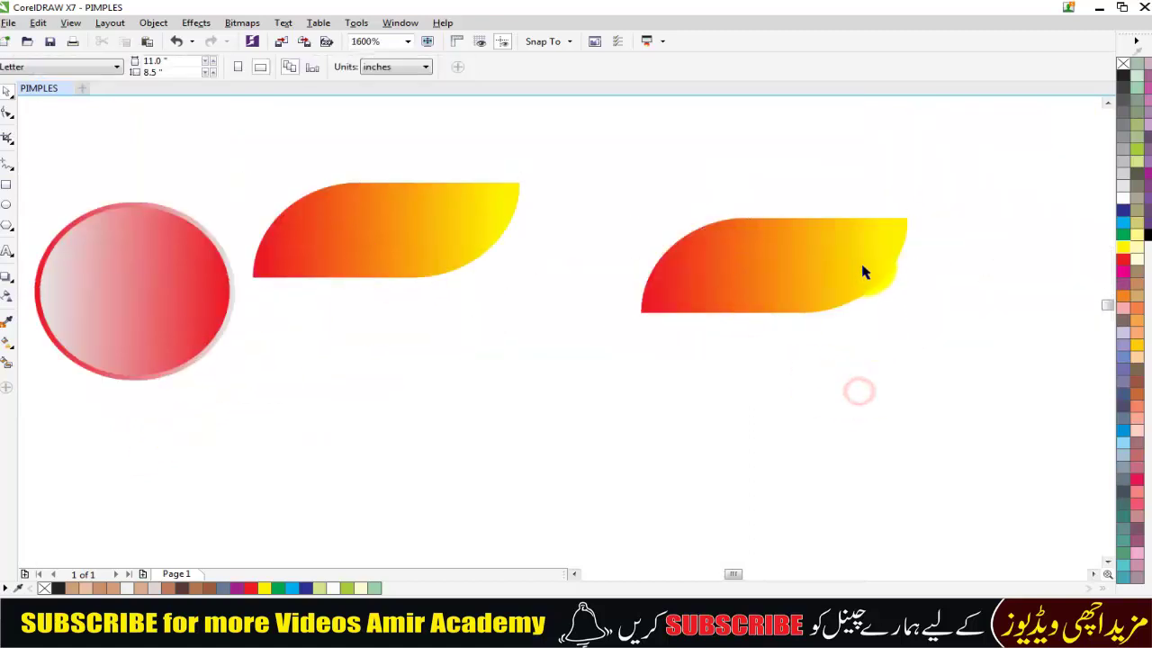
left_click(861, 265)
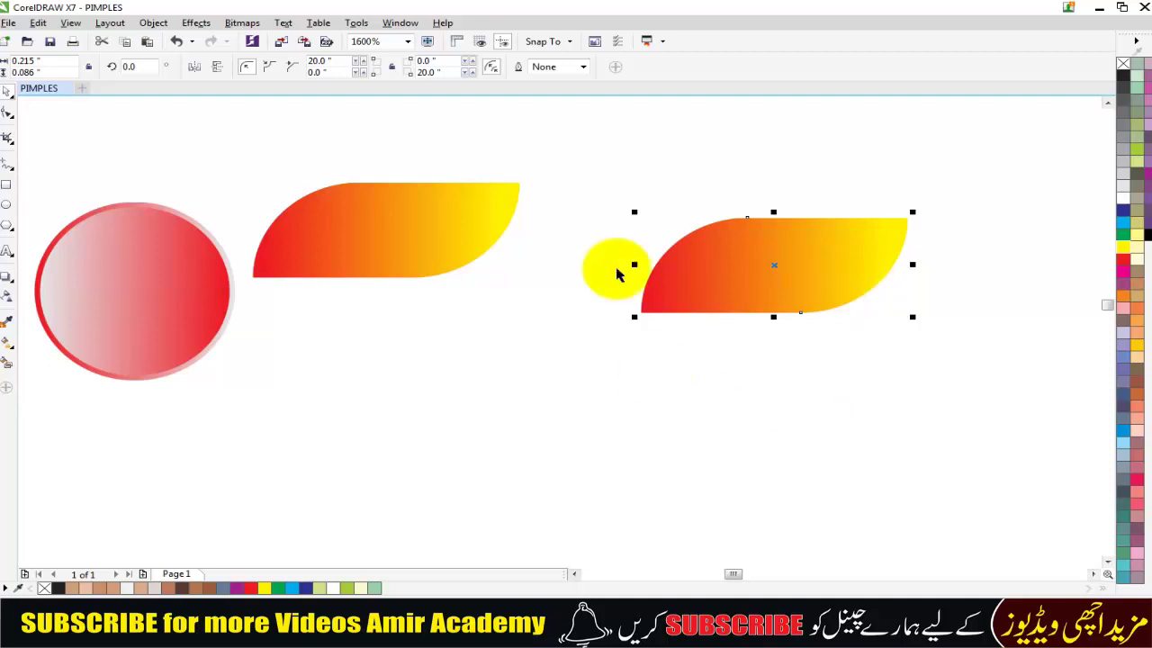
left_click_drag(707, 265, 788, 359)
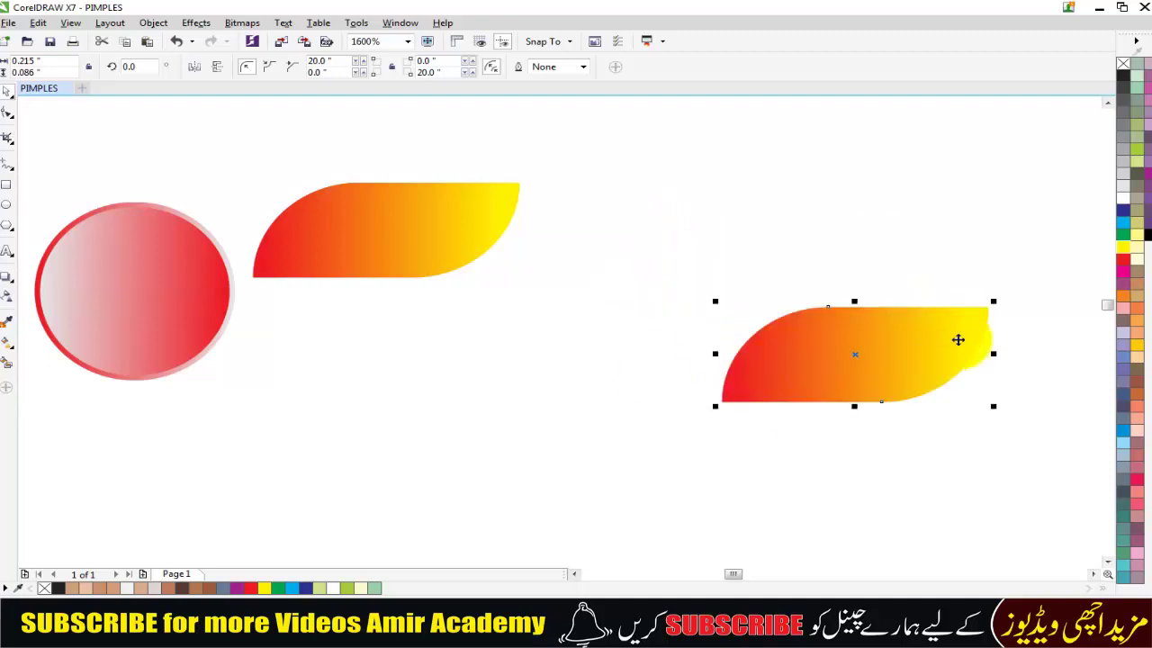
Create mirrored copies of the leaves, flipping the pair downward to form four petals
mouse_move(992, 353)
left_mouse_down()
mouse_move(630, 378)
mouse_move(662, 342)
left_mouse_up()
scroll(591, 365, "down", 1)
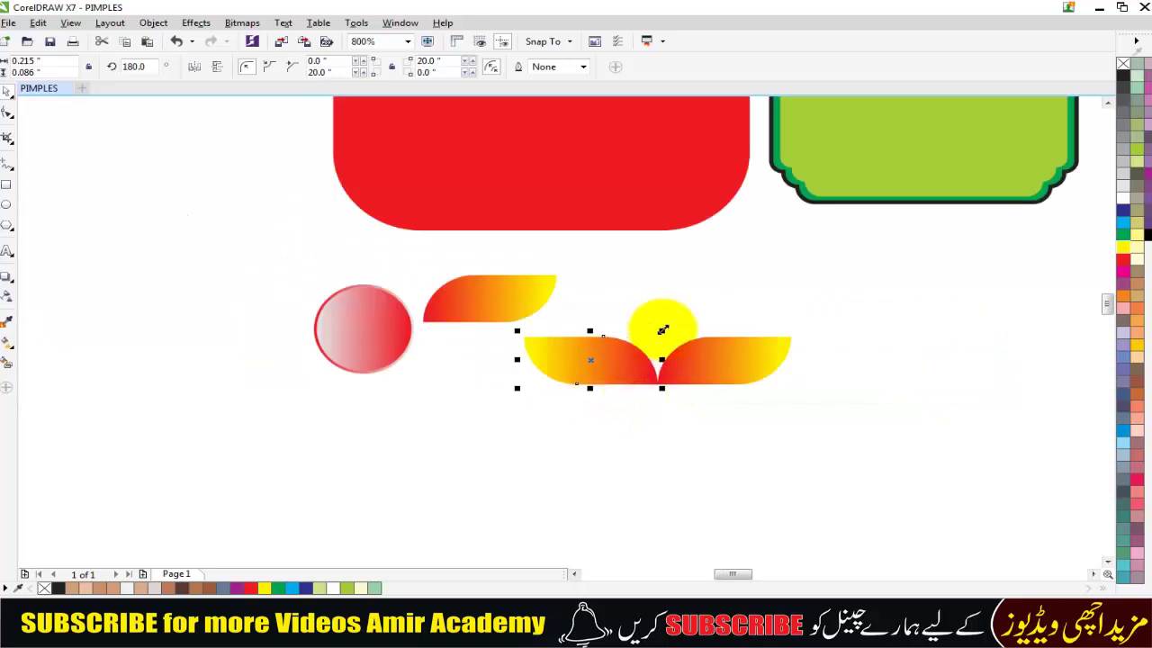
left_click(719, 377, "shift")
left_click_drag(658, 328, 658, 425)
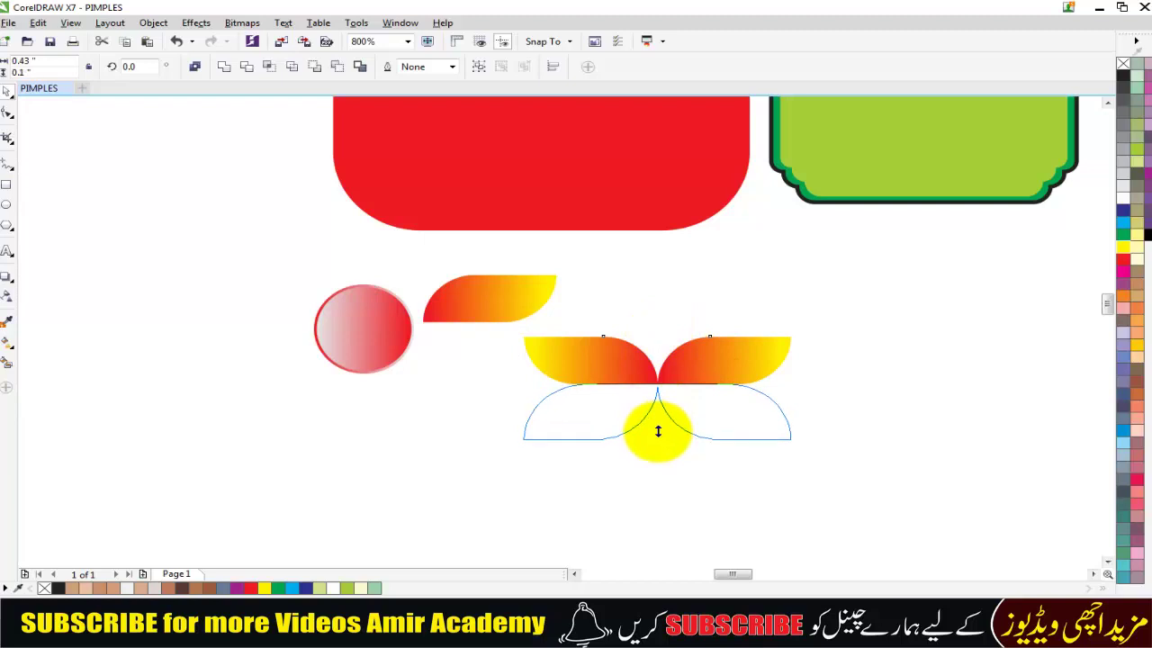
left_click(760, 468)
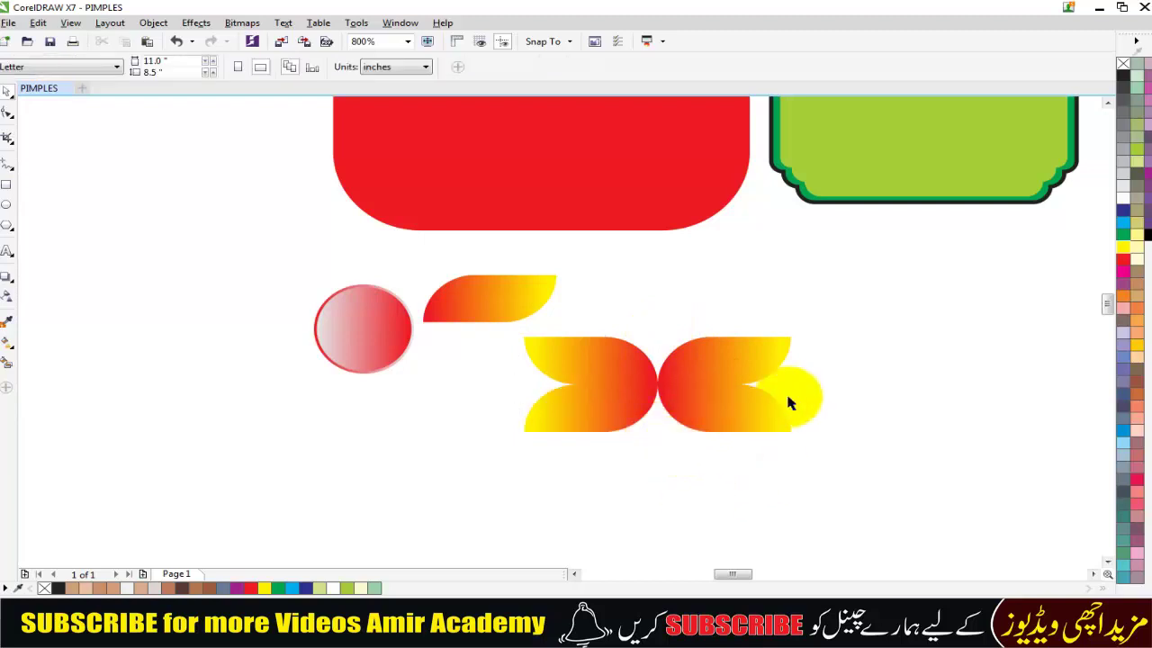
scroll(788, 400, "up", 1)
Copy the right leaf pair, rotate it 90°, and place it above the petals' centre
left_click(669, 309)
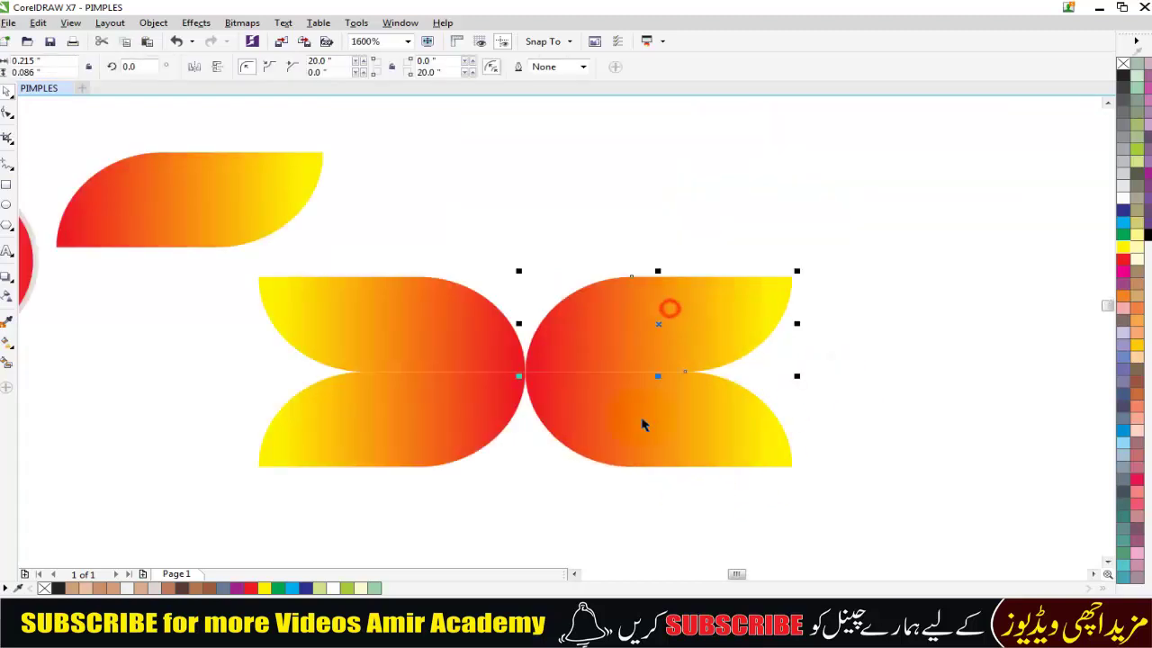
left_click(641, 418, "shift")
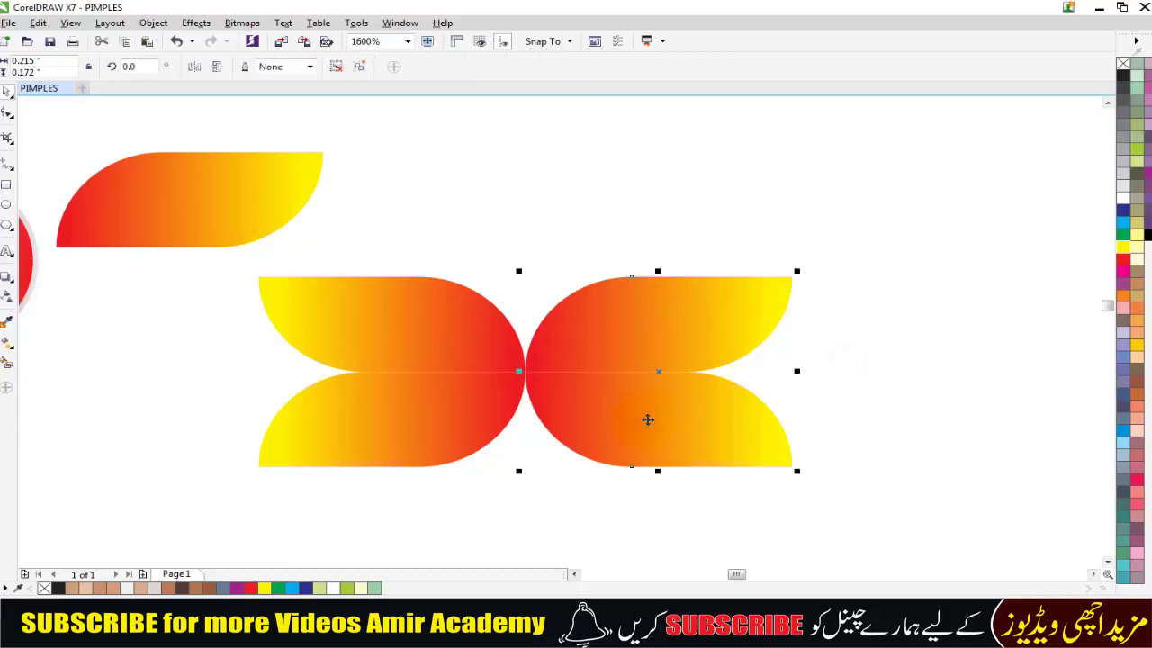
mouse_move(684, 412)
left_mouse_down()
mouse_move(774, 239)
mouse_move(776, 266)
left_mouse_up()
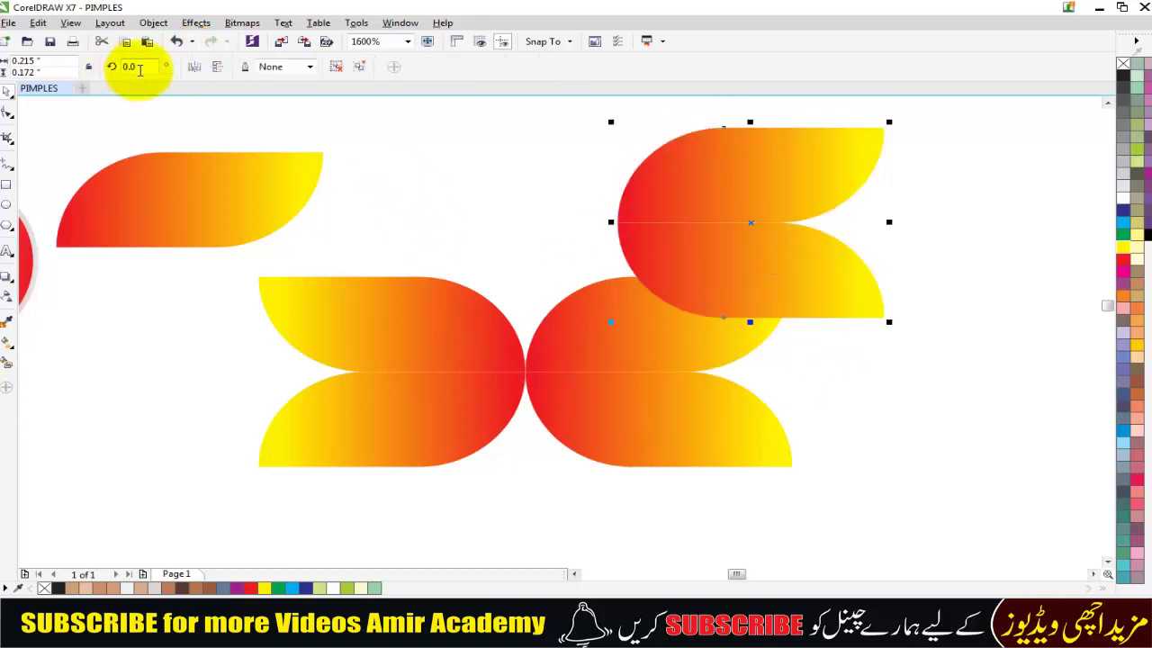
double_click(140, 71)
type("90")
key("Return")
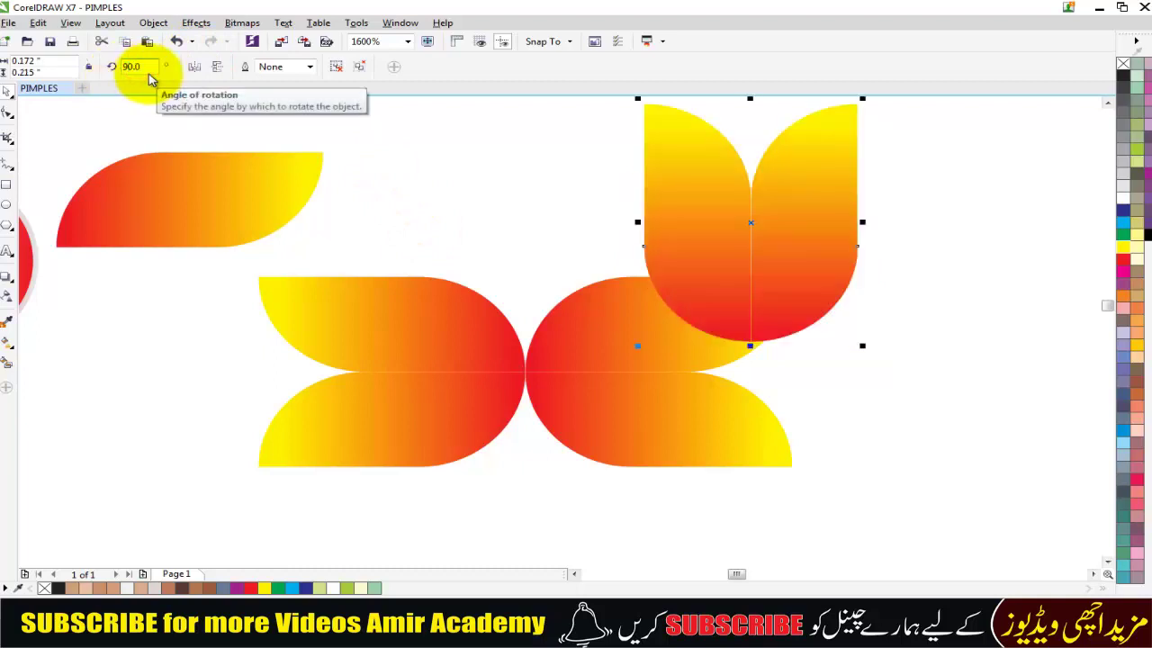
left_click(957, 450)
mouse_move(792, 301)
left_mouse_down()
mouse_move(569, 267)
mouse_move(564, 254)
left_mouse_up()
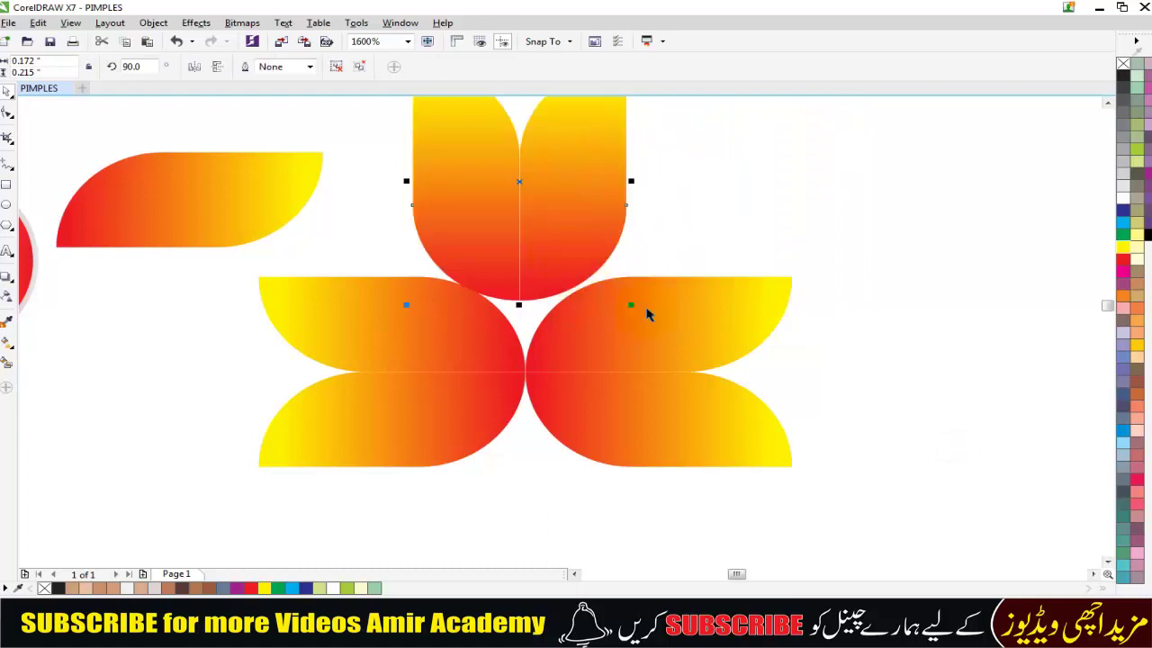
scroll(648, 311, "down", 2)
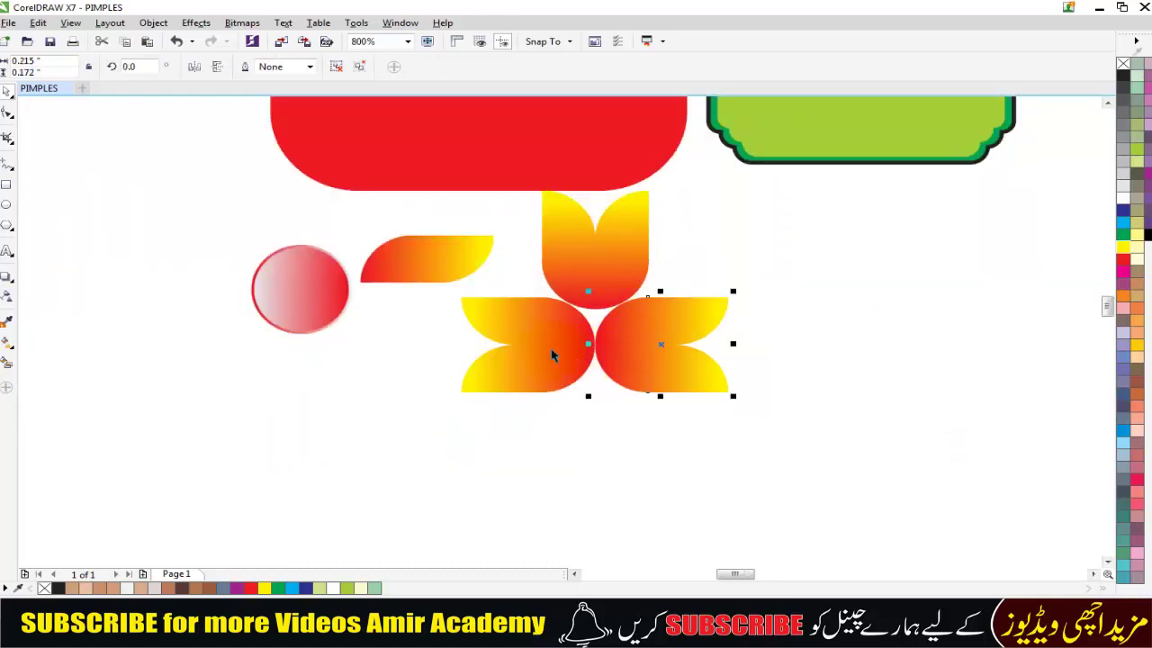
Drop a copy of the upper petal below the side petals and mirror it vertically
left_click(527, 317)
left_click(522, 370)
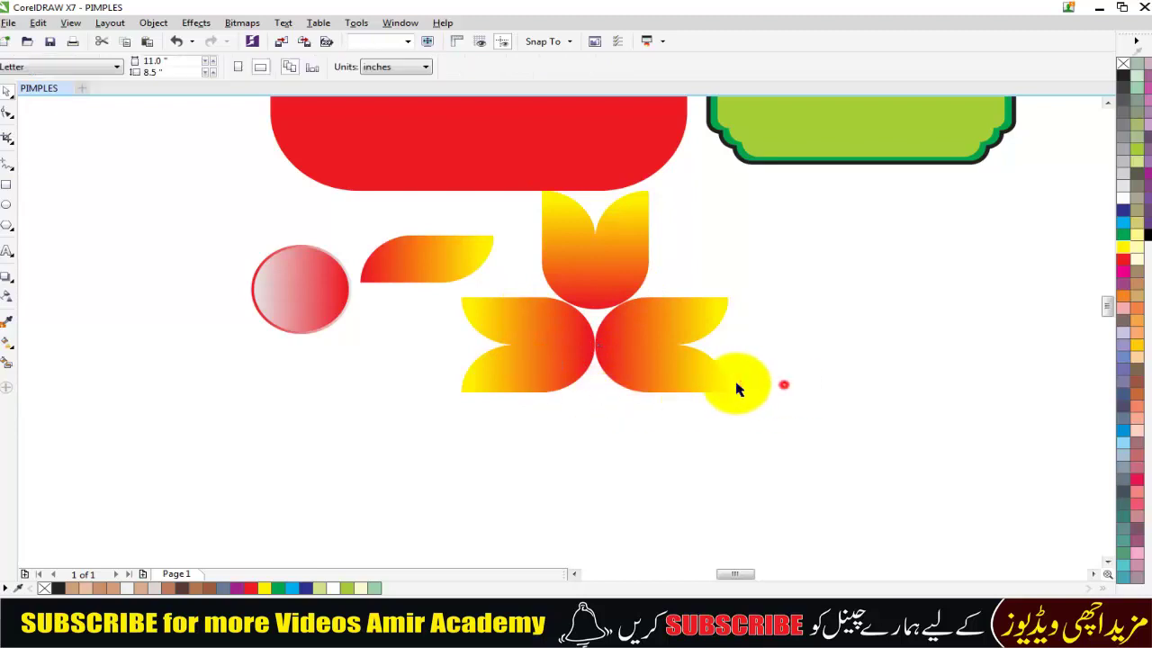
left_click_drag(445, 284, 784, 386)
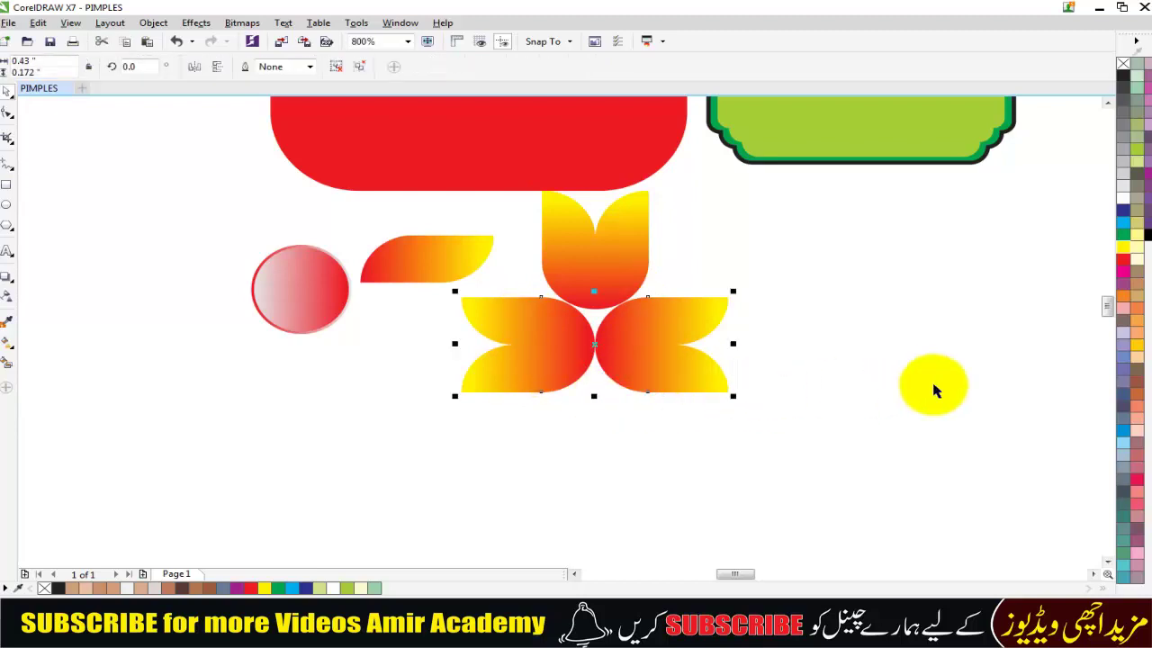
left_click(933, 389)
left_click(661, 349)
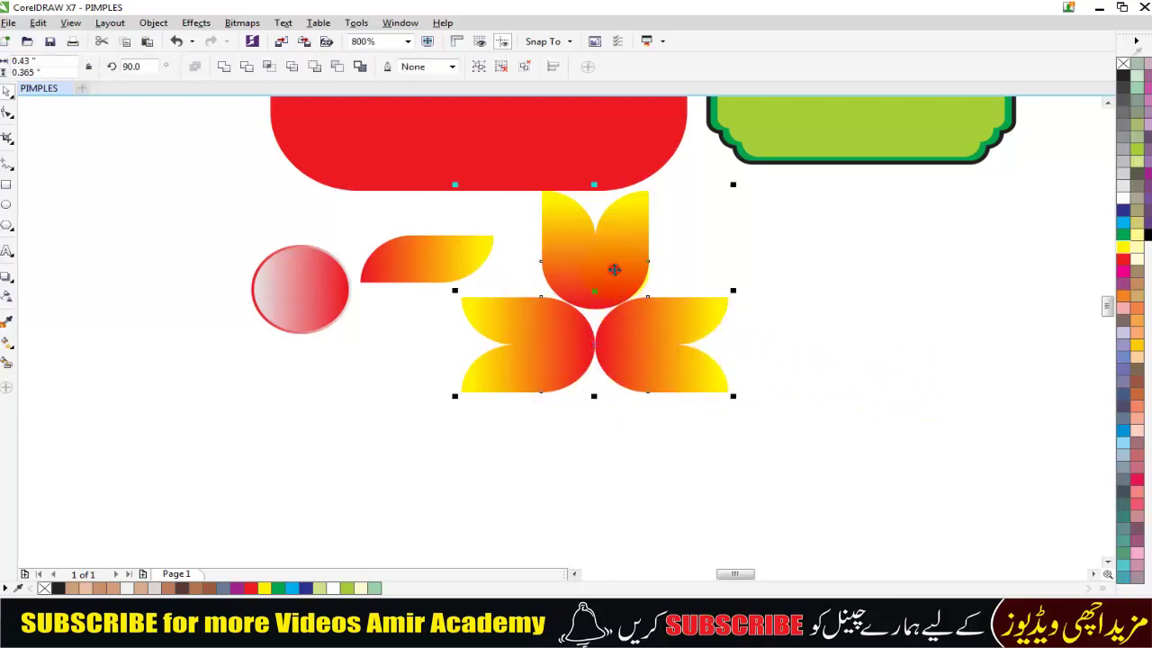
left_click(895, 347)
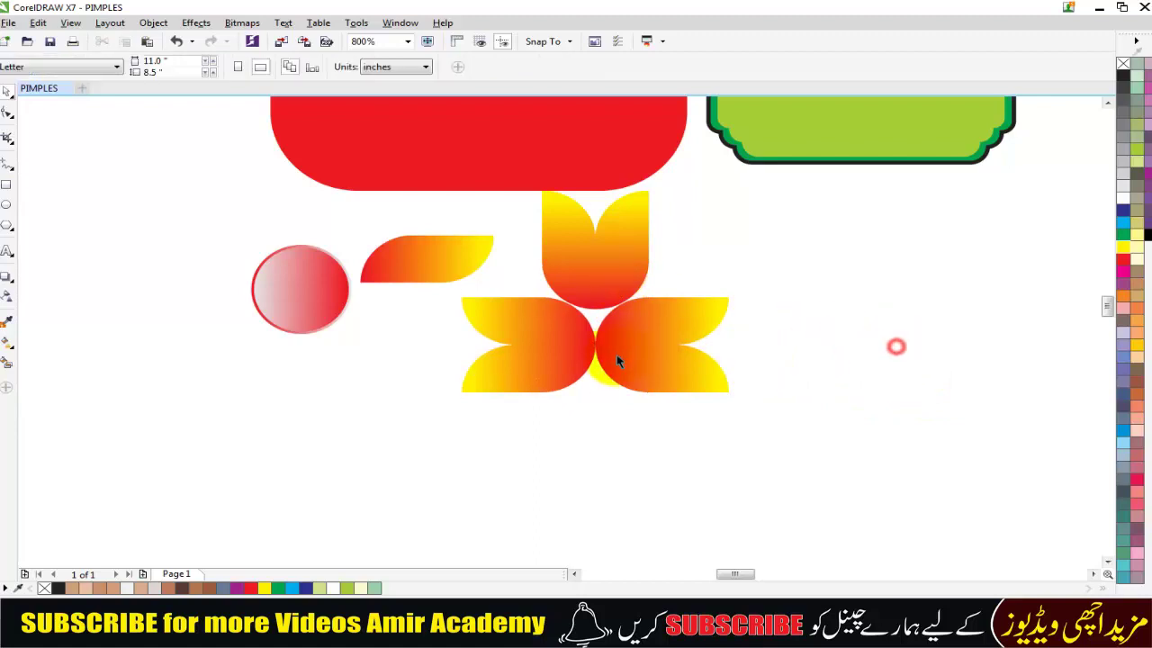
left_click(602, 242)
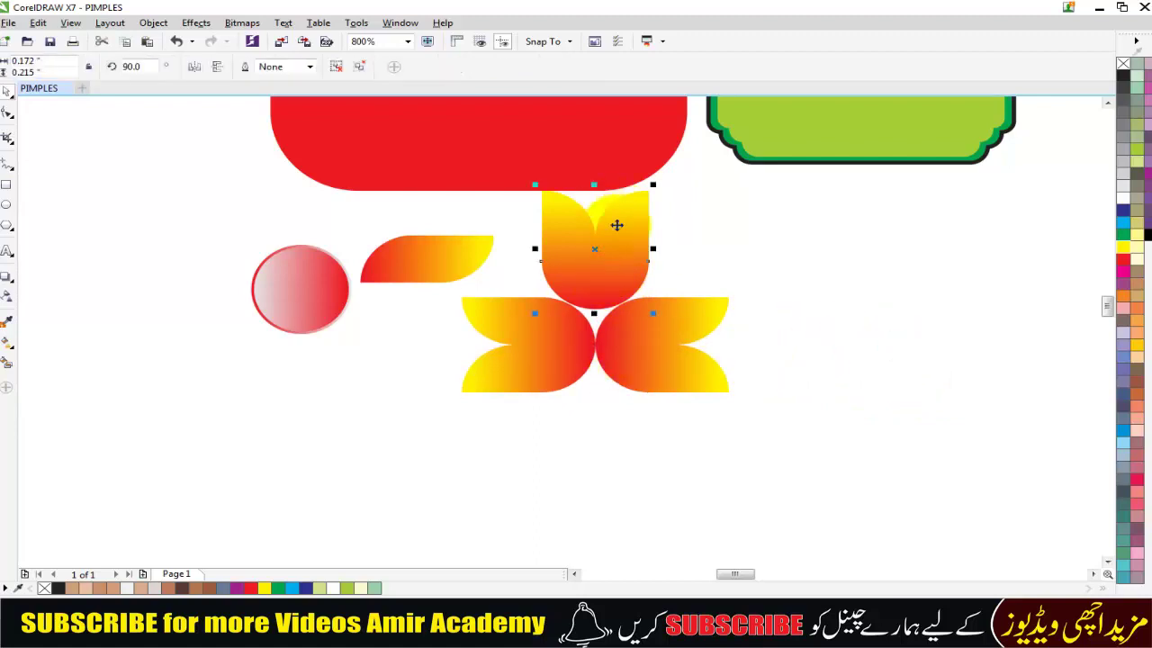
left_click_drag(619, 356, 624, 416)
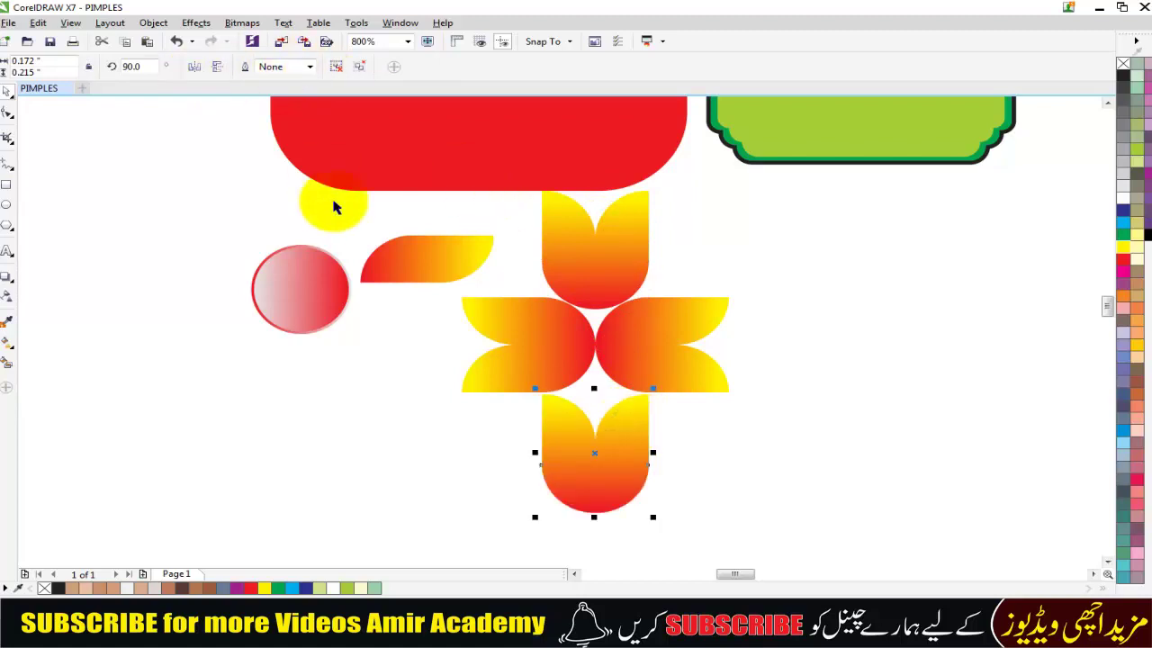
left_click(217, 66)
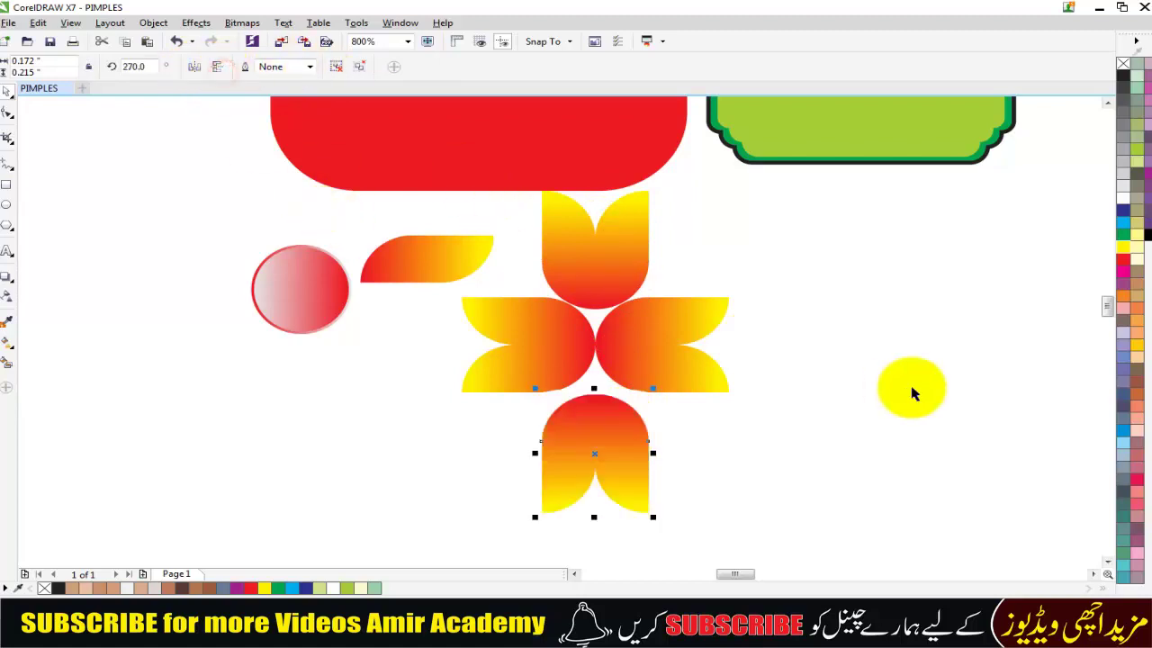
Nudge the flipped bottom petal up until it meets the side petals
left_click(737, 417)
left_click(586, 437)
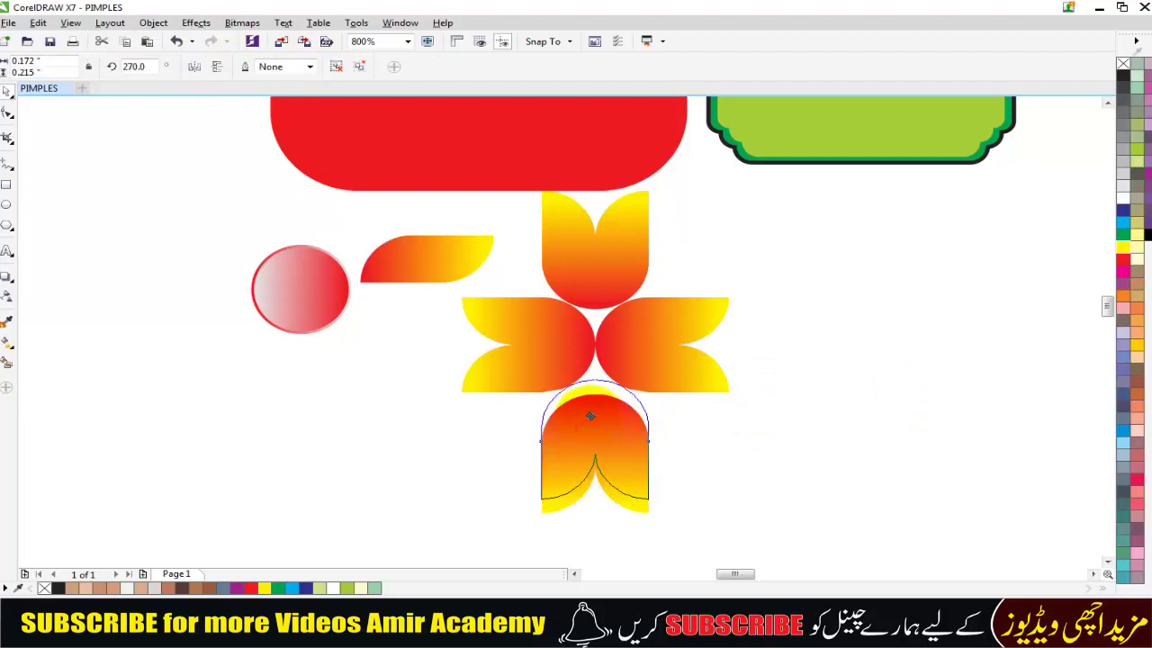
left_click_drag(591, 420, 590, 414)
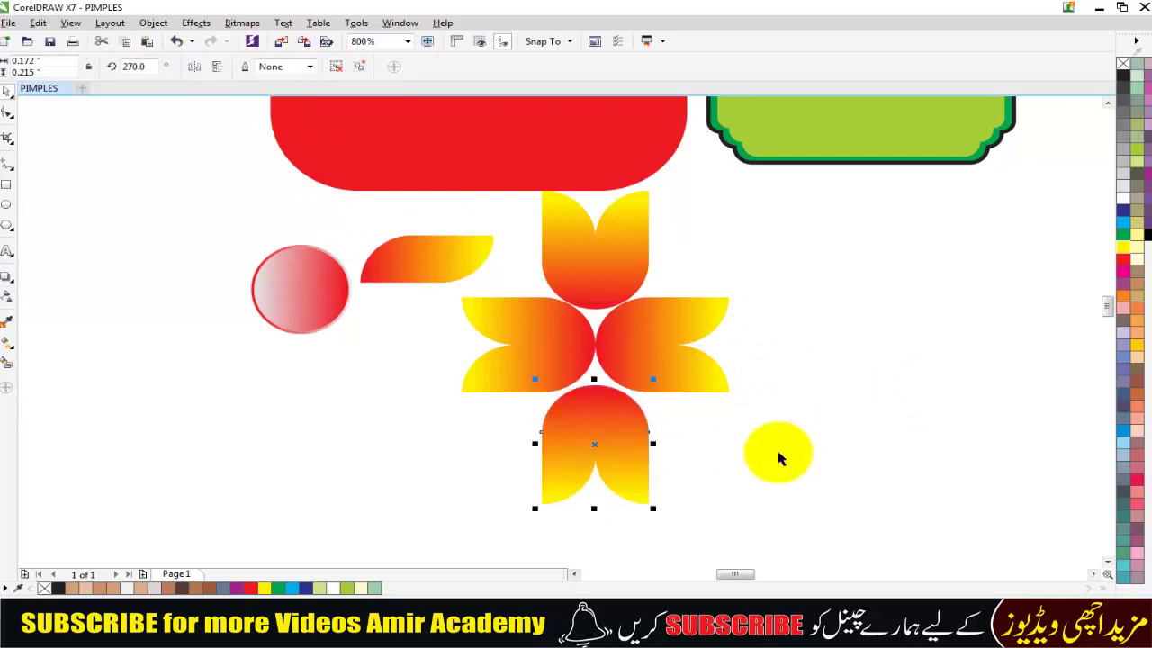
left_click(779, 455)
scroll(621, 398, "up", 1)
left_click(621, 486)
left_click_drag(621, 482, 621, 474)
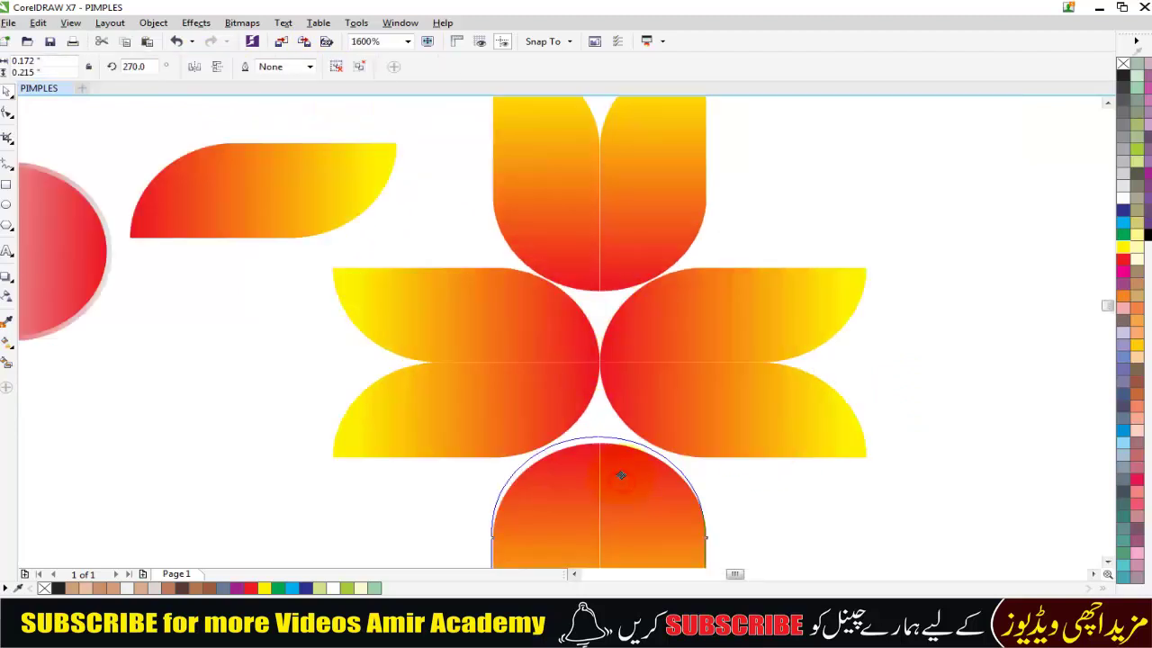
scroll(621, 473, "down", 1)
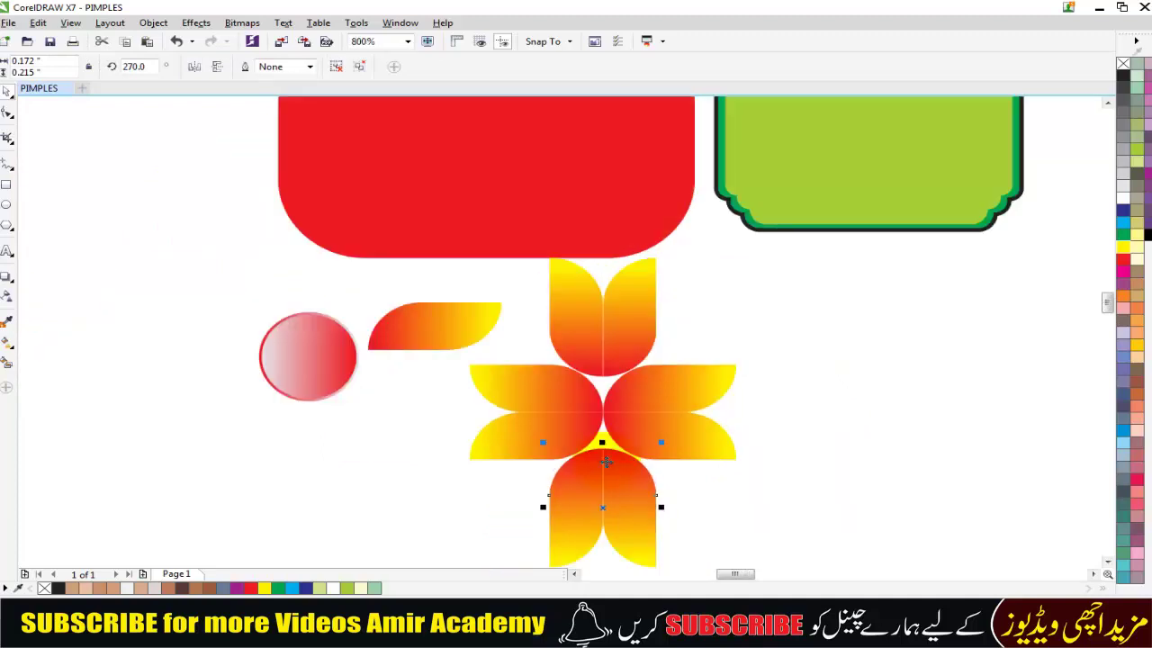
scroll(606, 461, "down", 1)
left_click(728, 463)
Shrink the whole petal flower to about 0.245 × 0.319 inches and perch it atop the red rectangle
left_click_drag(748, 546, 544, 403)
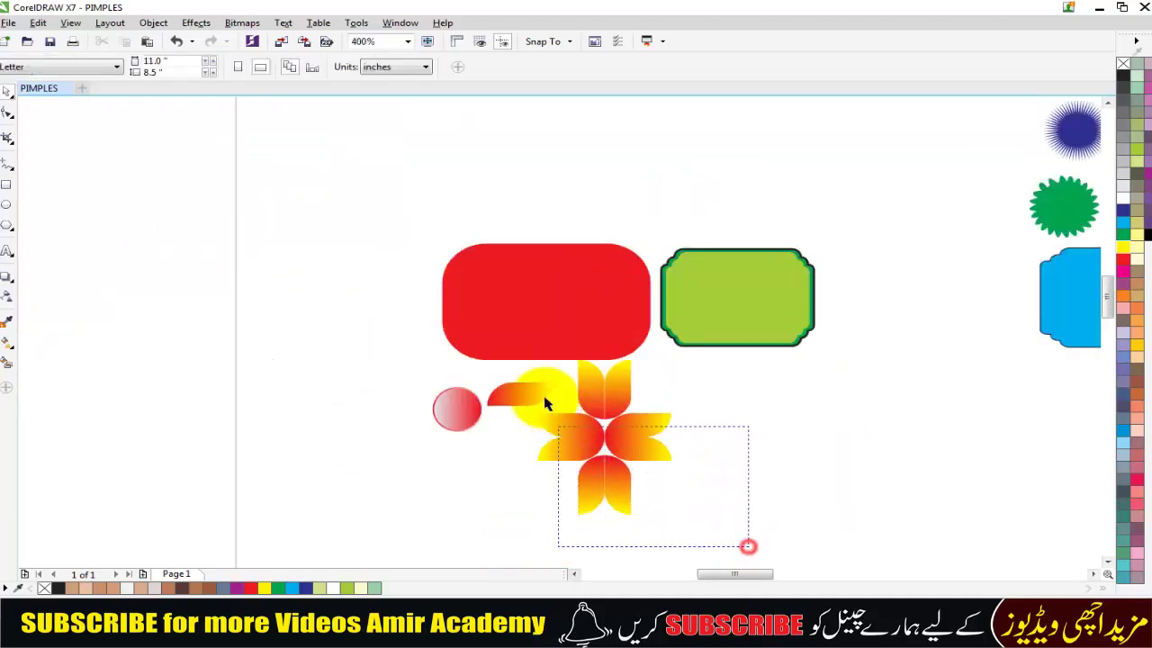
left_click_drag(536, 357, 533, 355)
mouse_move(676, 495)
left_mouse_down()
mouse_move(681, 522)
mouse_move(642, 489)
left_mouse_up()
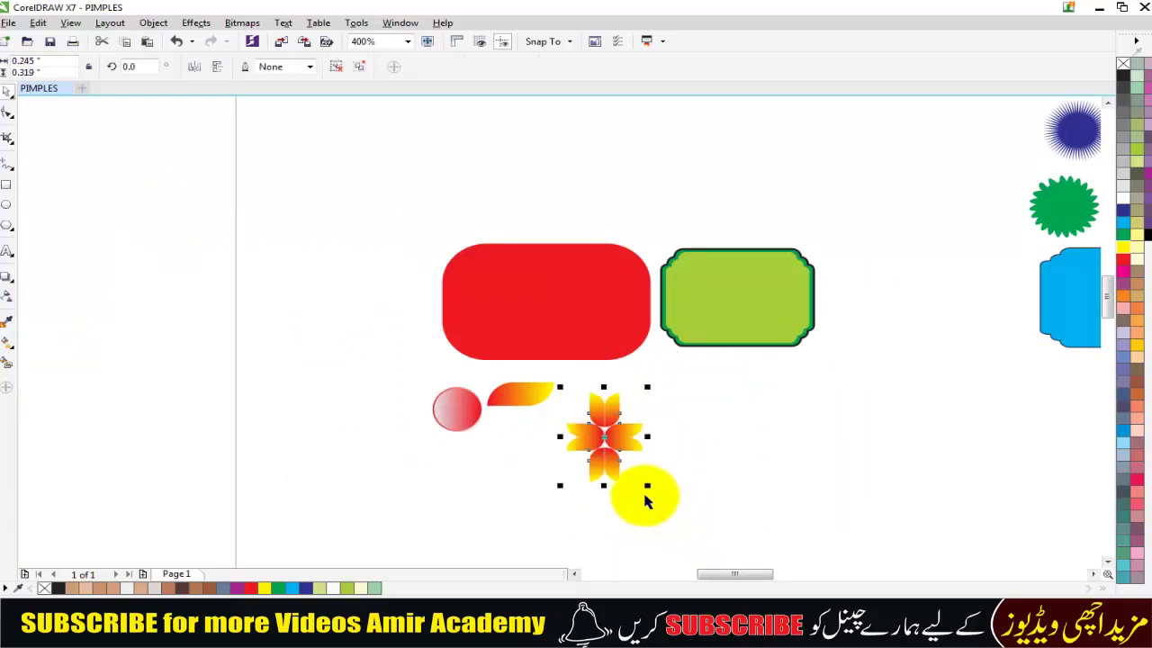
left_click_drag(615, 440, 549, 197)
left_click(807, 469)
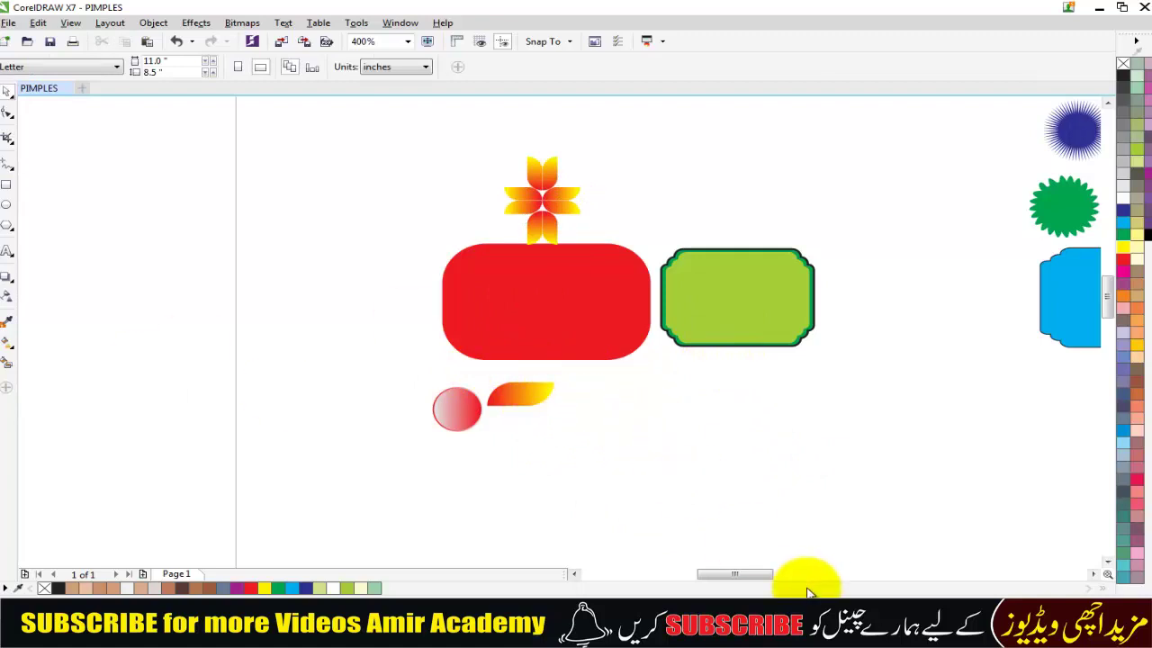
left_click(1094, 574)
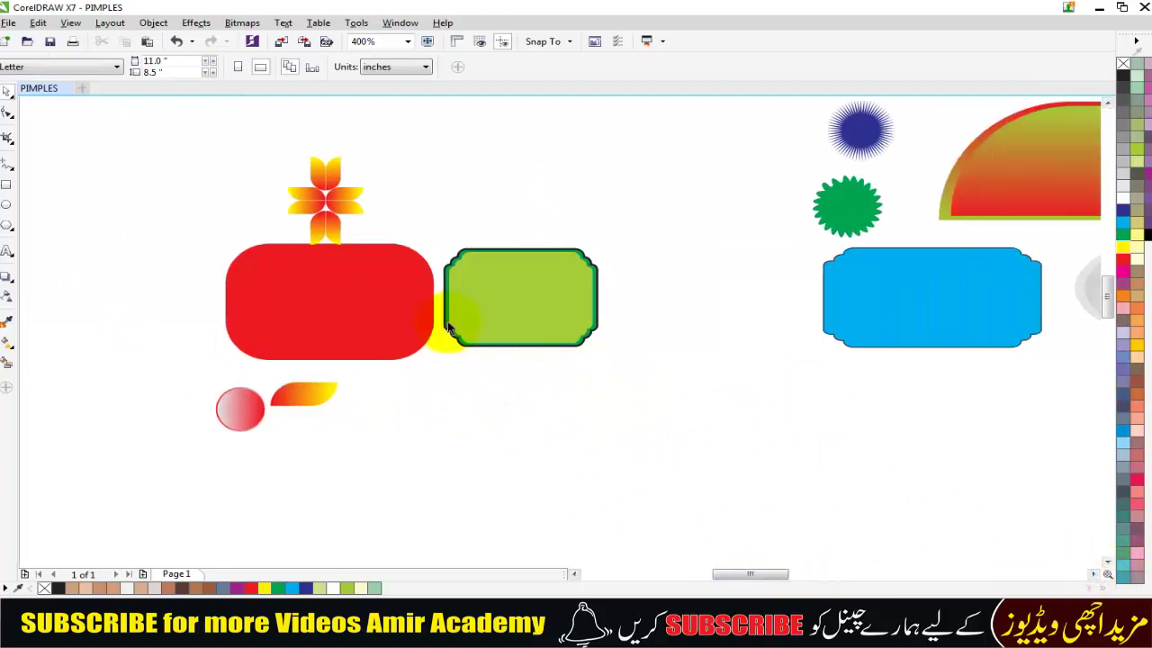
scroll(447, 327, "down", 1)
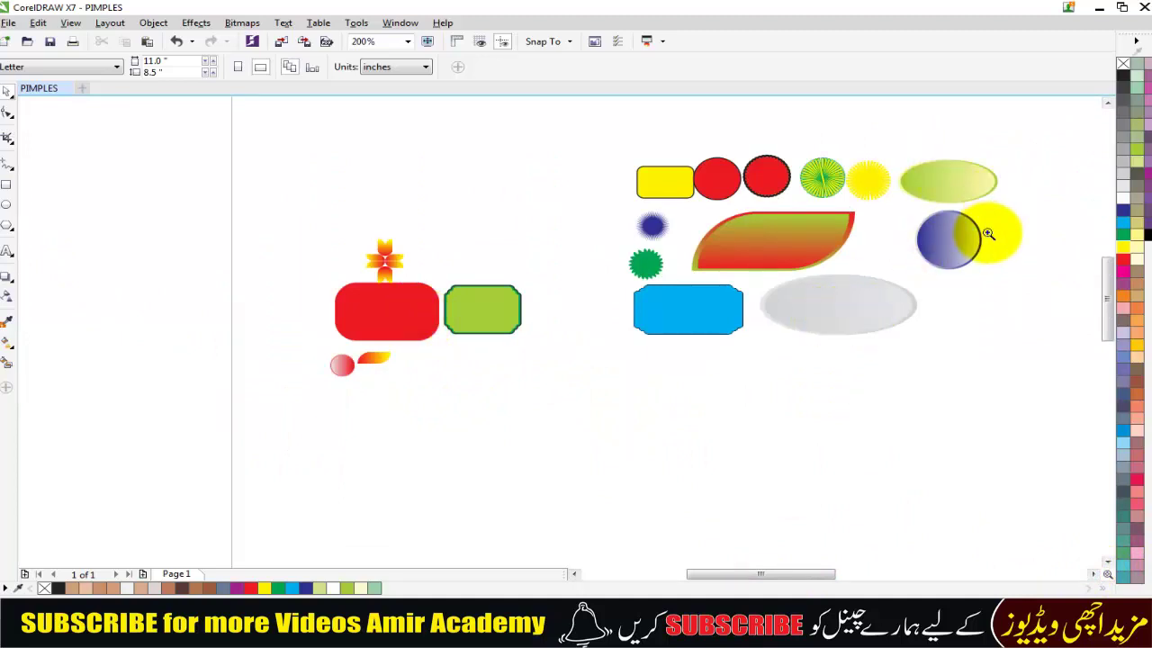
left_click_drag(1036, 160, 765, 368)
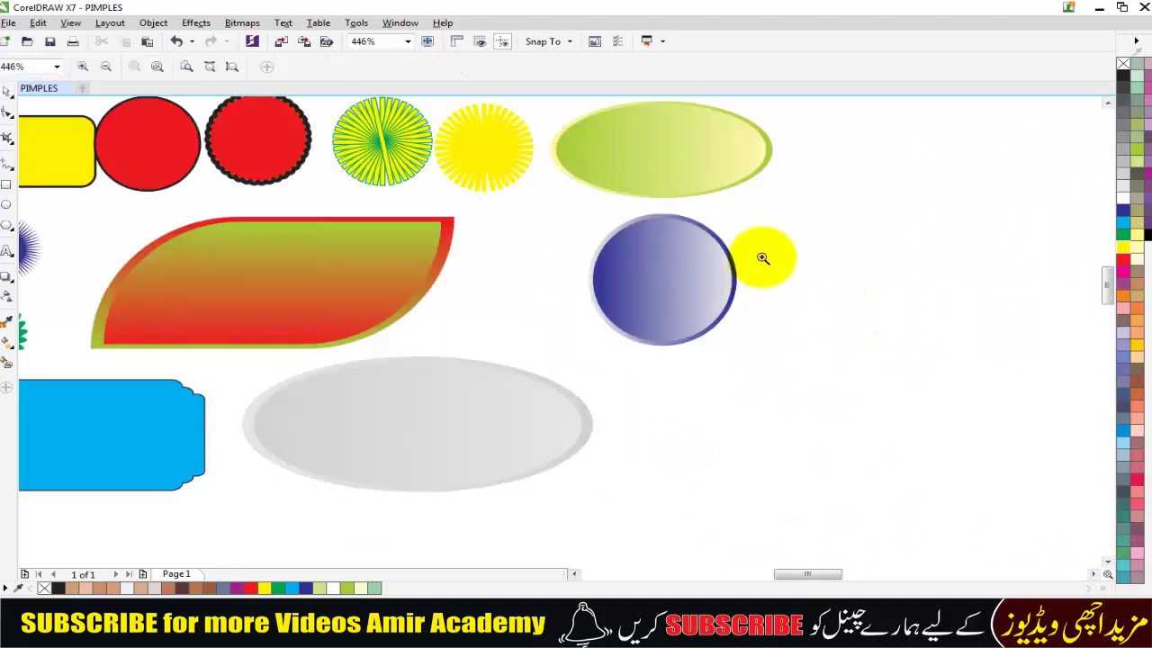
left_click_drag(691, 501, 231, 321)
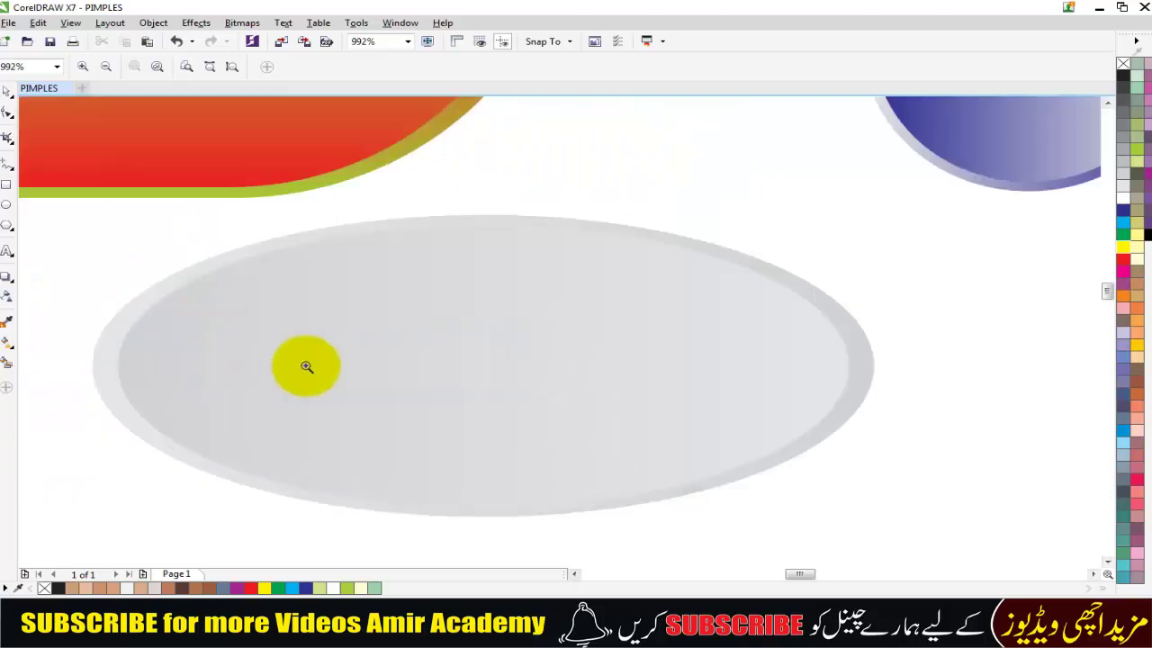
scroll(310, 366, "down", 3)
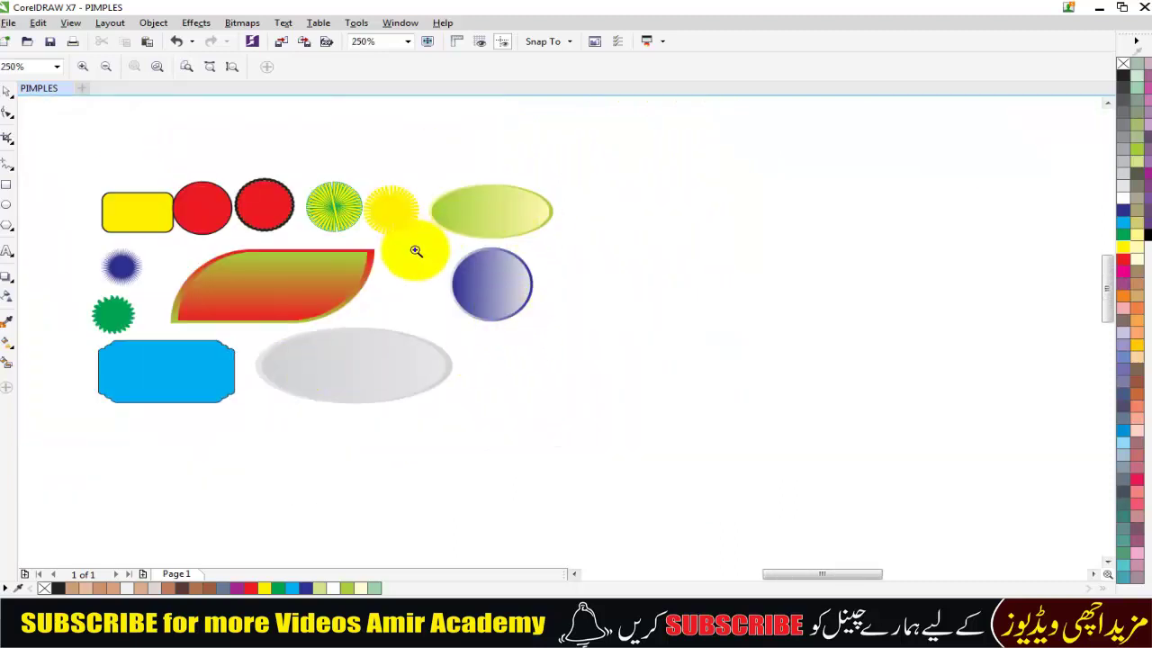
left_click_drag(419, 241, 567, 346)
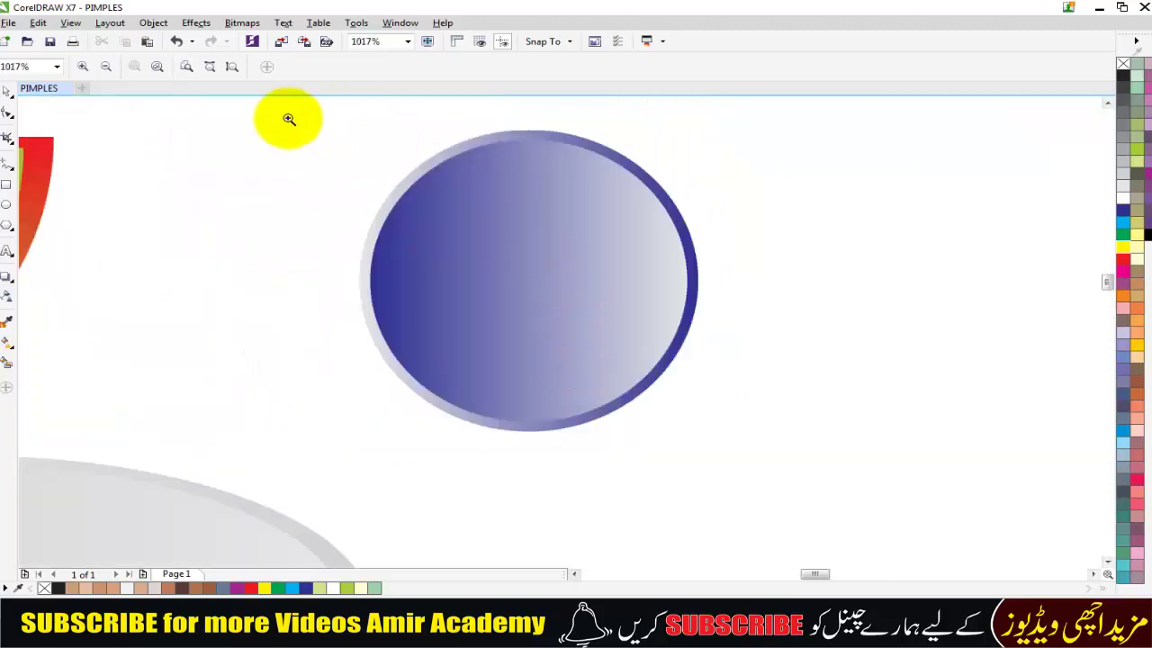
left_click_drag(290, 118, 742, 461)
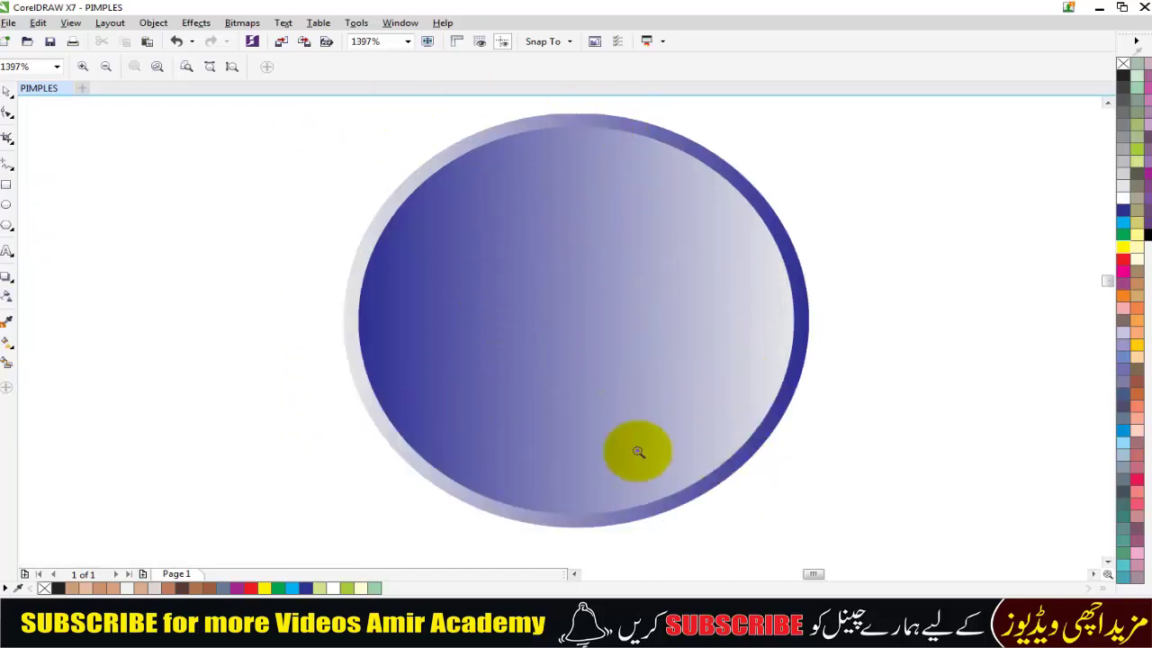
left_click(7, 94)
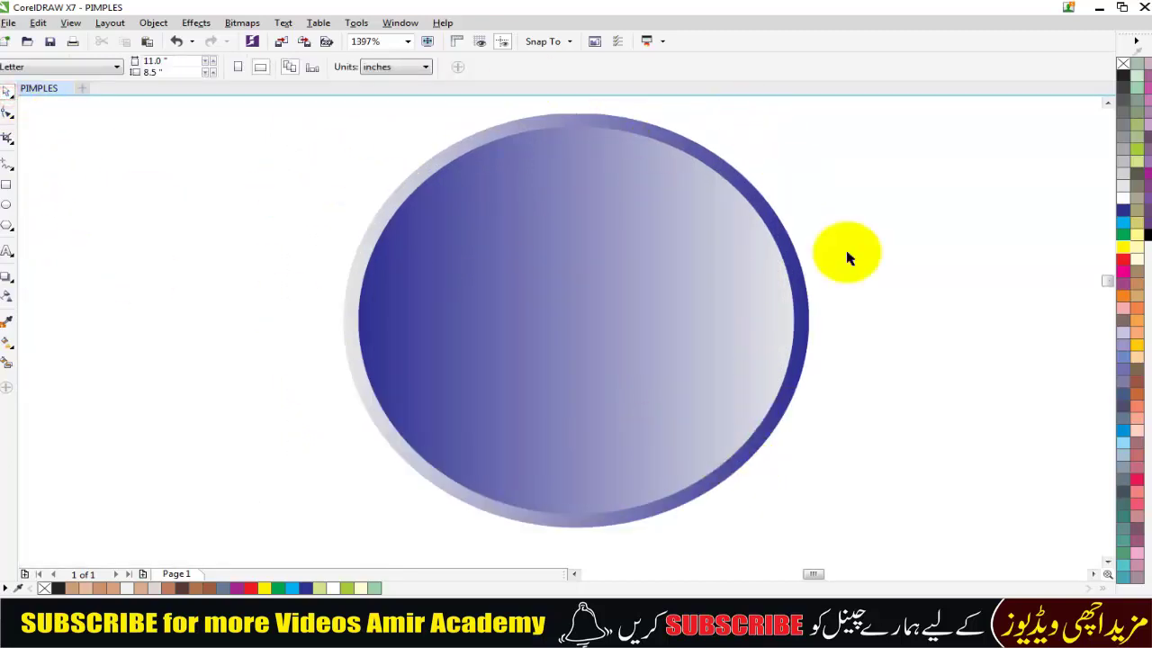
scroll(531, 266, "down", 3)
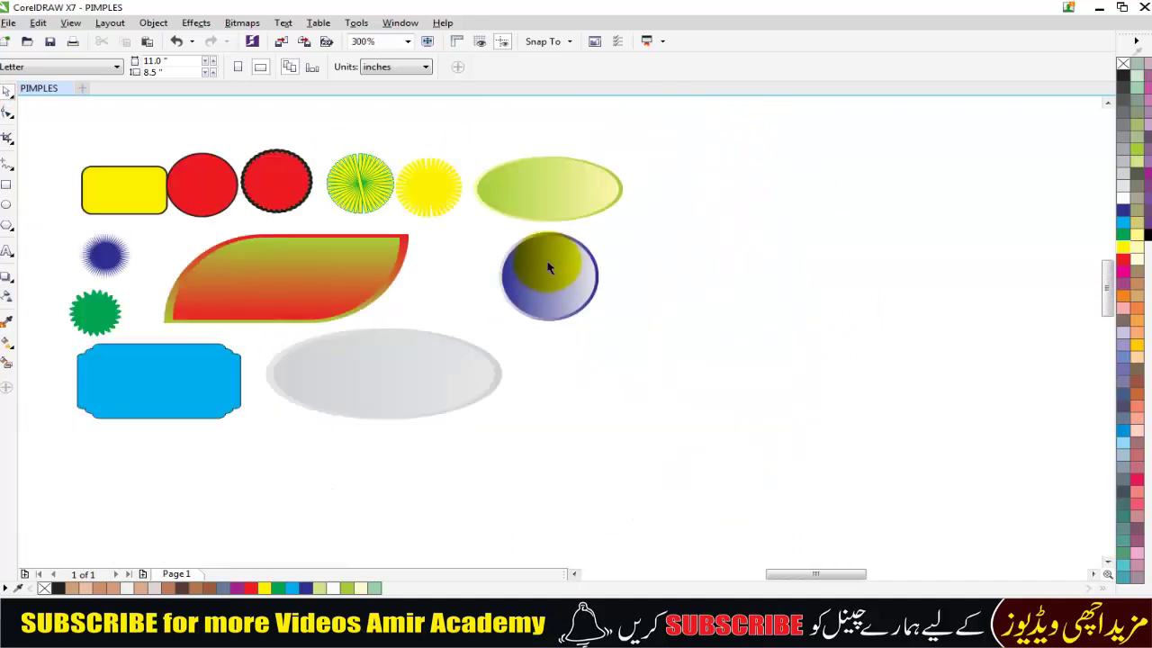
left_click_drag(792, 573, 748, 573)
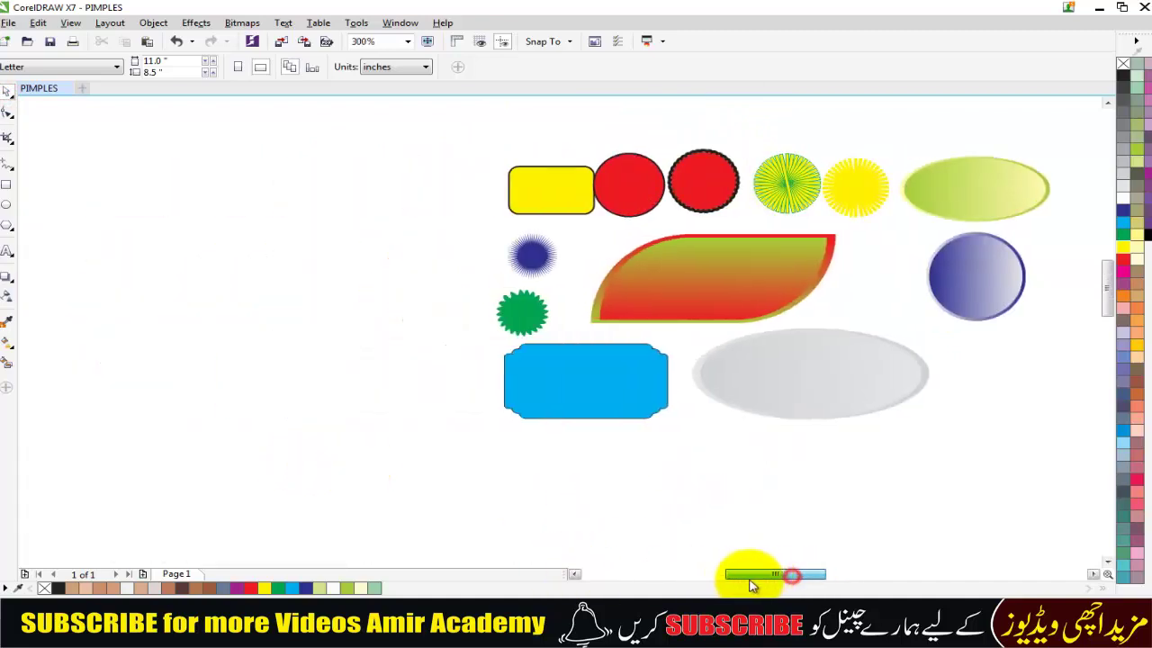
left_click_drag(560, 538, 1134, 338)
left_click_drag(1101, 297, 7, 140)
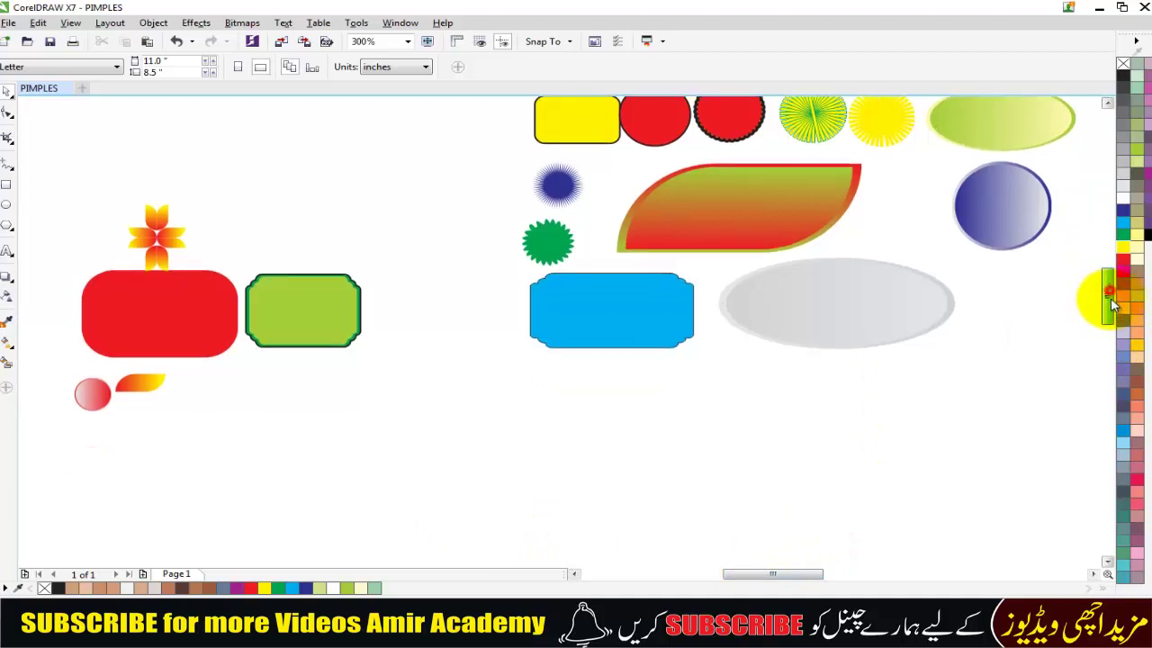
Draw a new outline-free circle below the badges with a dark-blue-to-white linear gradient
left_click(7, 209)
left_click_drag(455, 330, 642, 497)
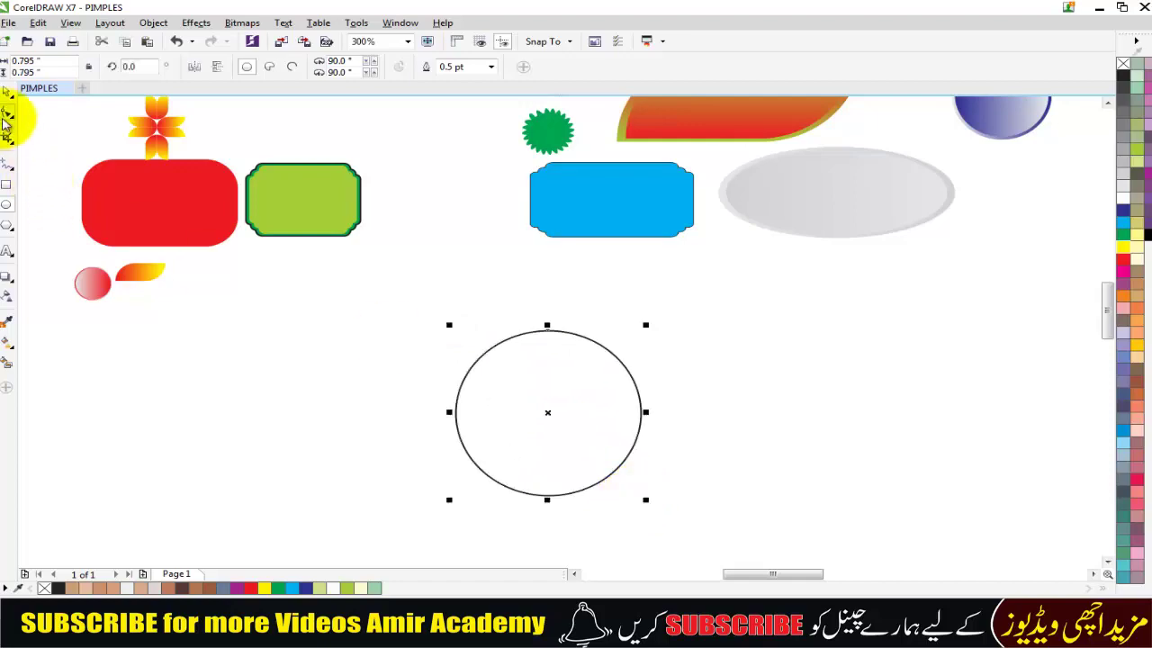
left_click(1126, 209)
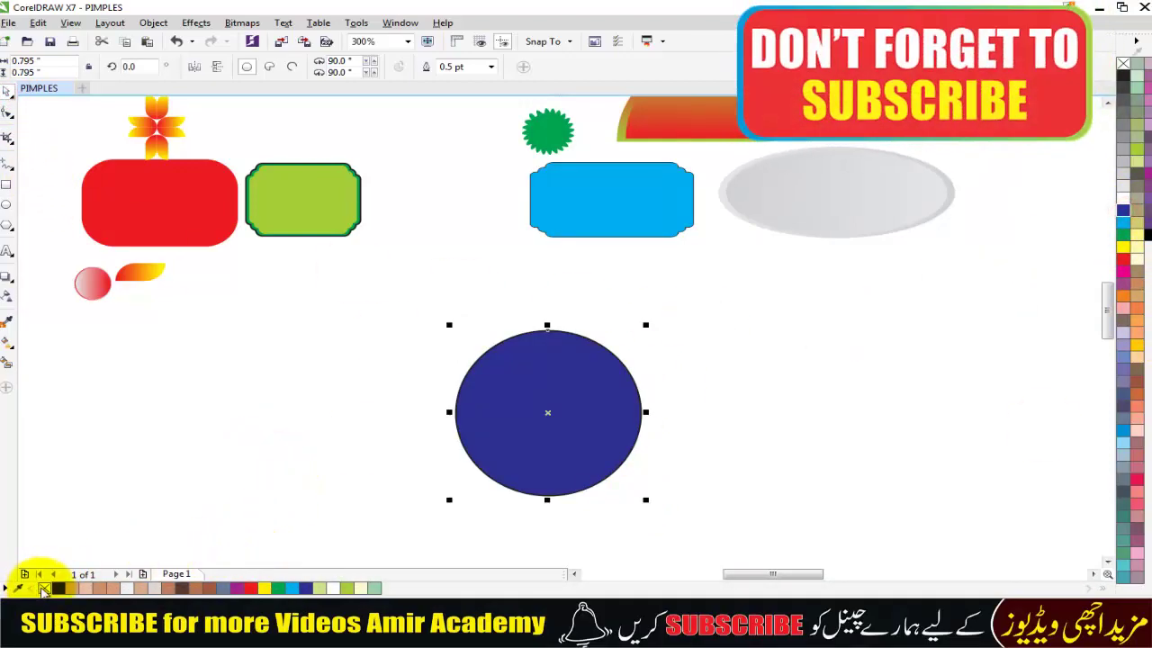
right_click(43, 590)
left_click(7, 346)
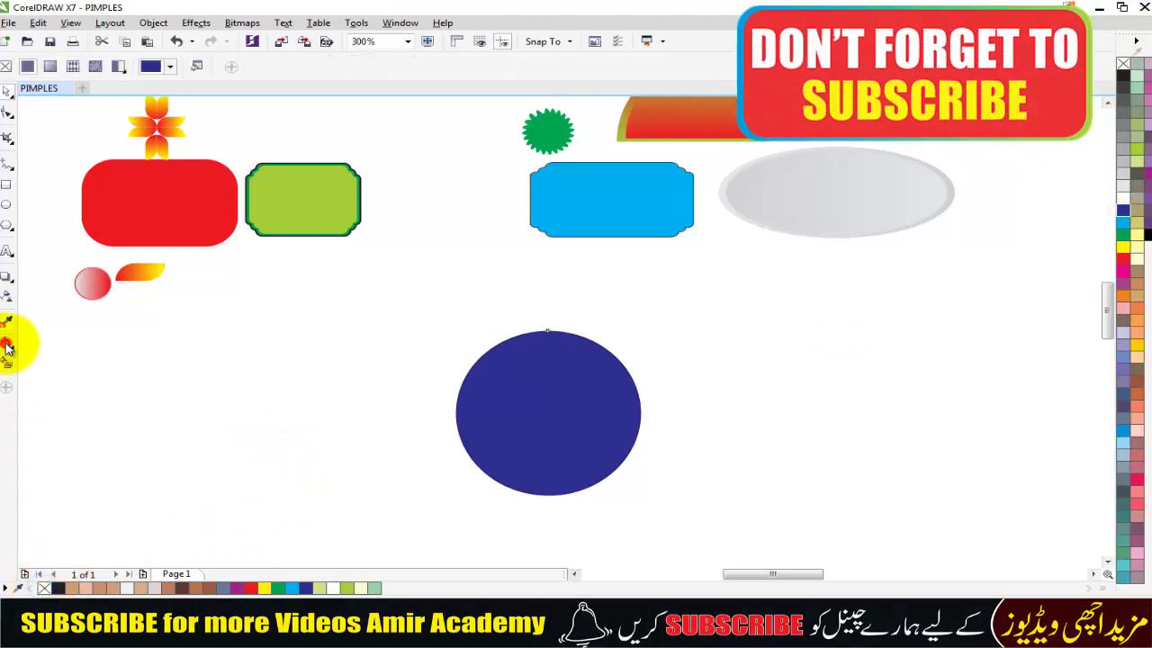
left_click_drag(455, 416, 638, 412)
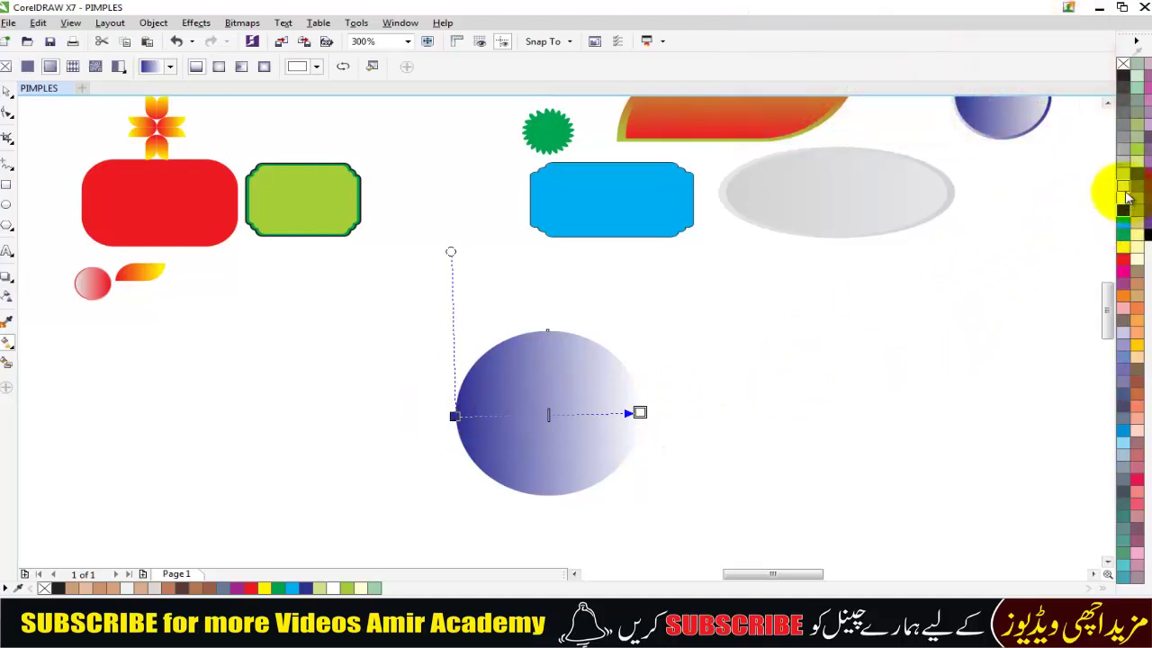
left_click_drag(1123, 186, 639, 414)
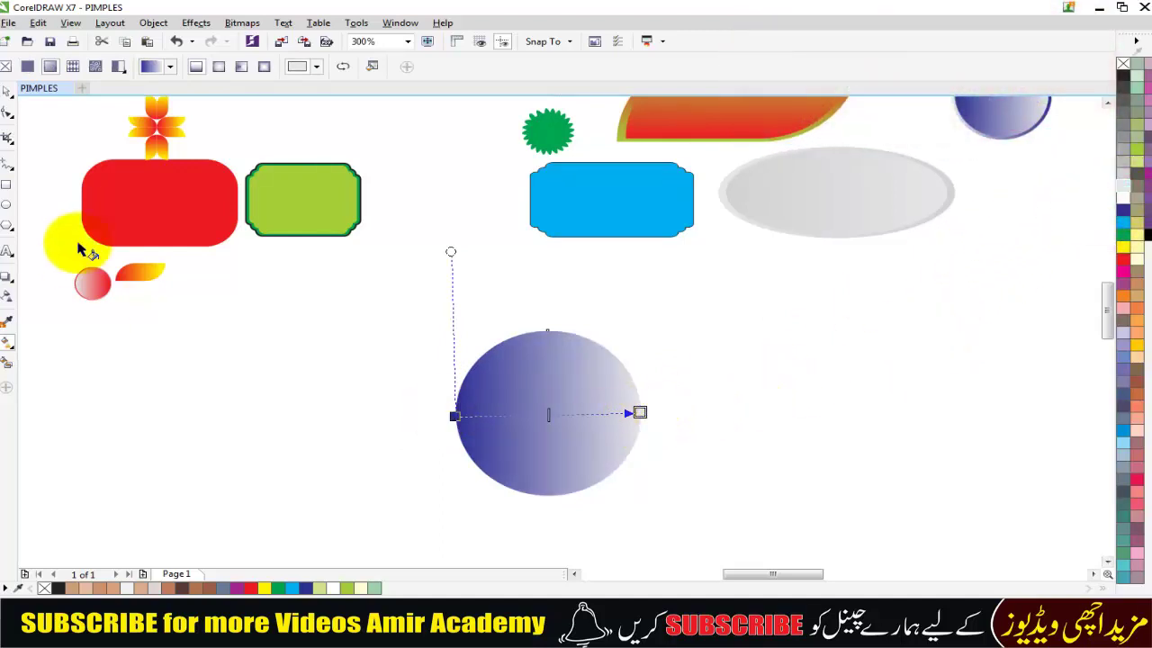
Add a slightly larger mirrored copy of the circle as a rim and select both circles
left_click(9, 92)
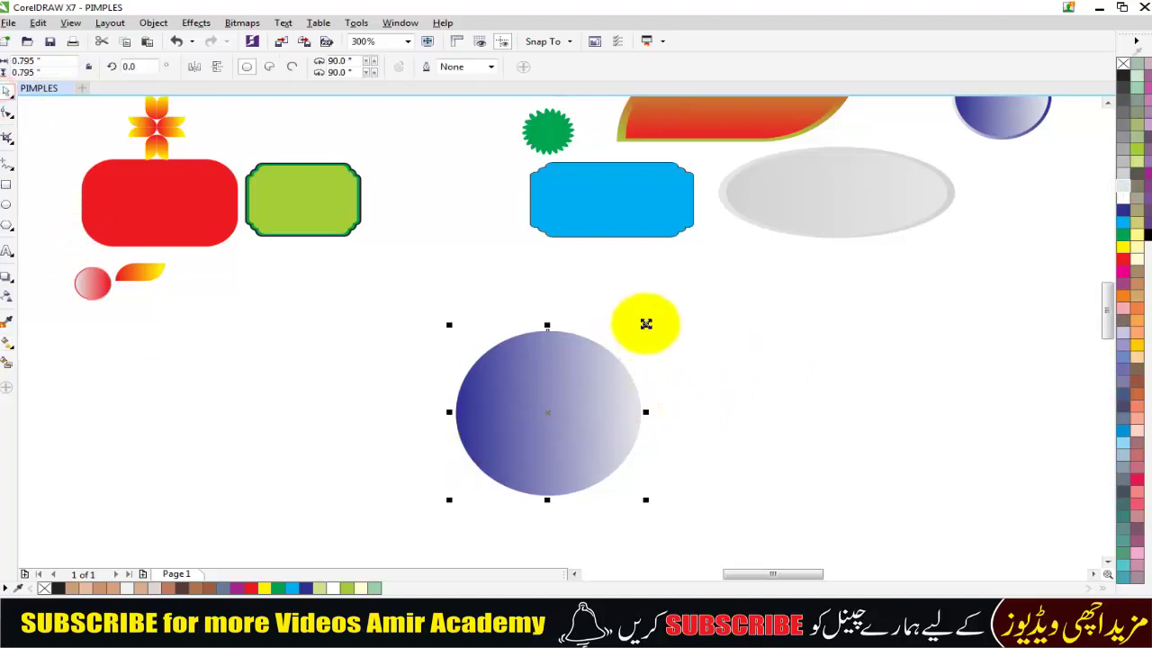
left_click_drag(642, 326, 659, 317)
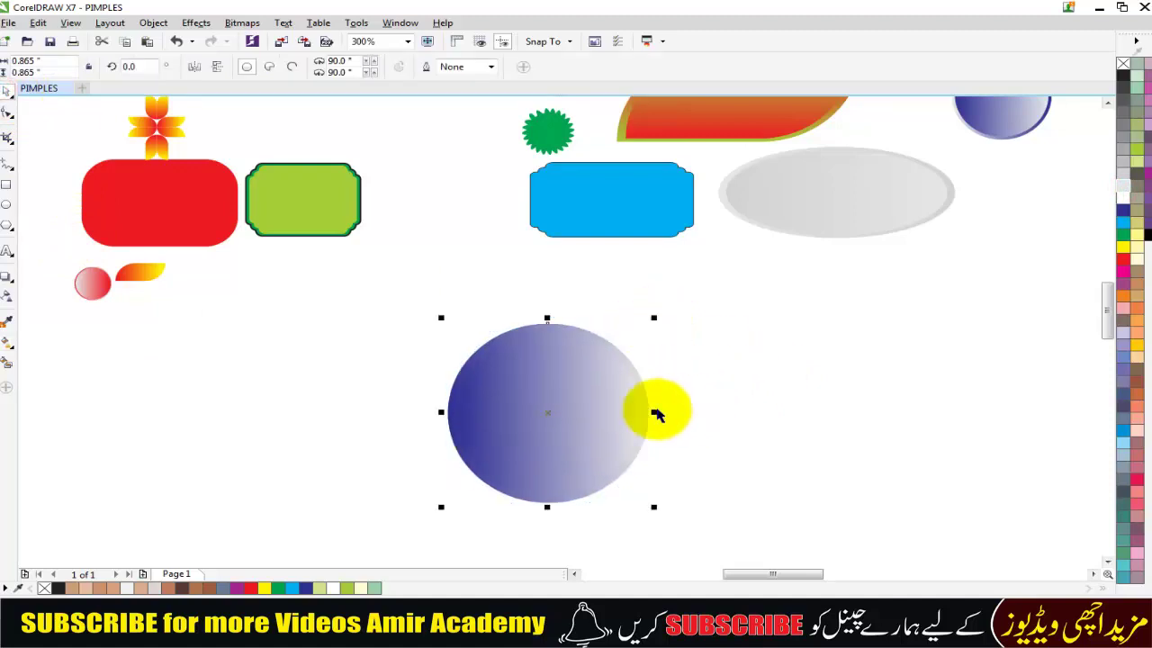
left_click(197, 68)
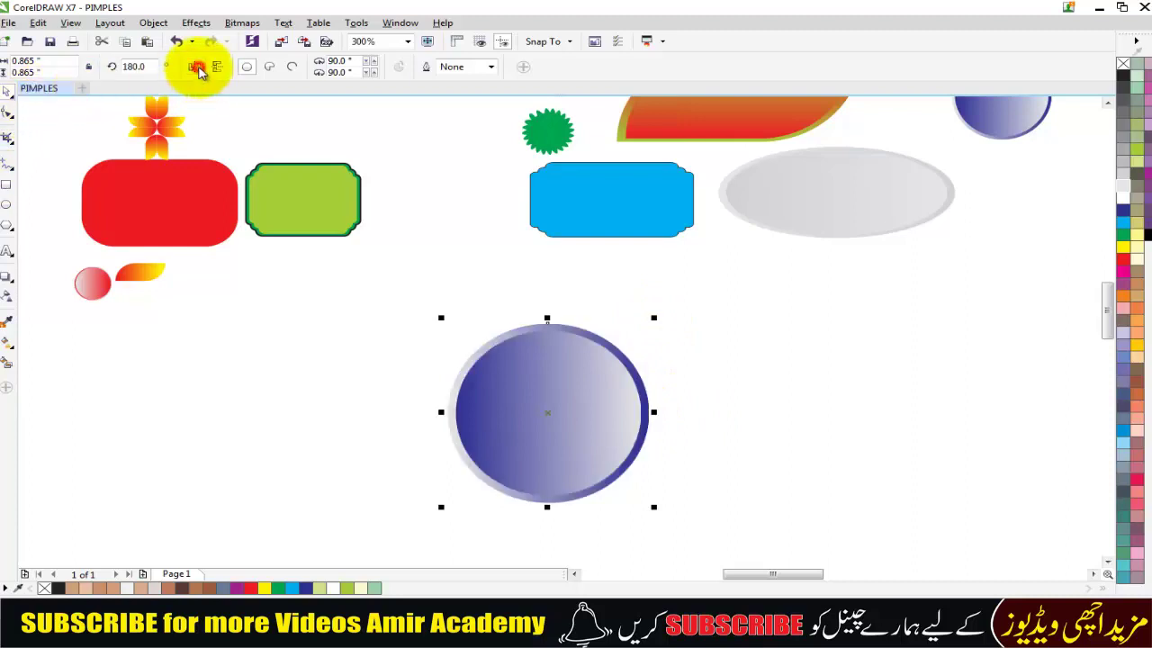
left_click(727, 365)
mouse_move(414, 290)
left_mouse_down()
mouse_move(693, 529)
mouse_move(675, 520)
left_mouse_up()
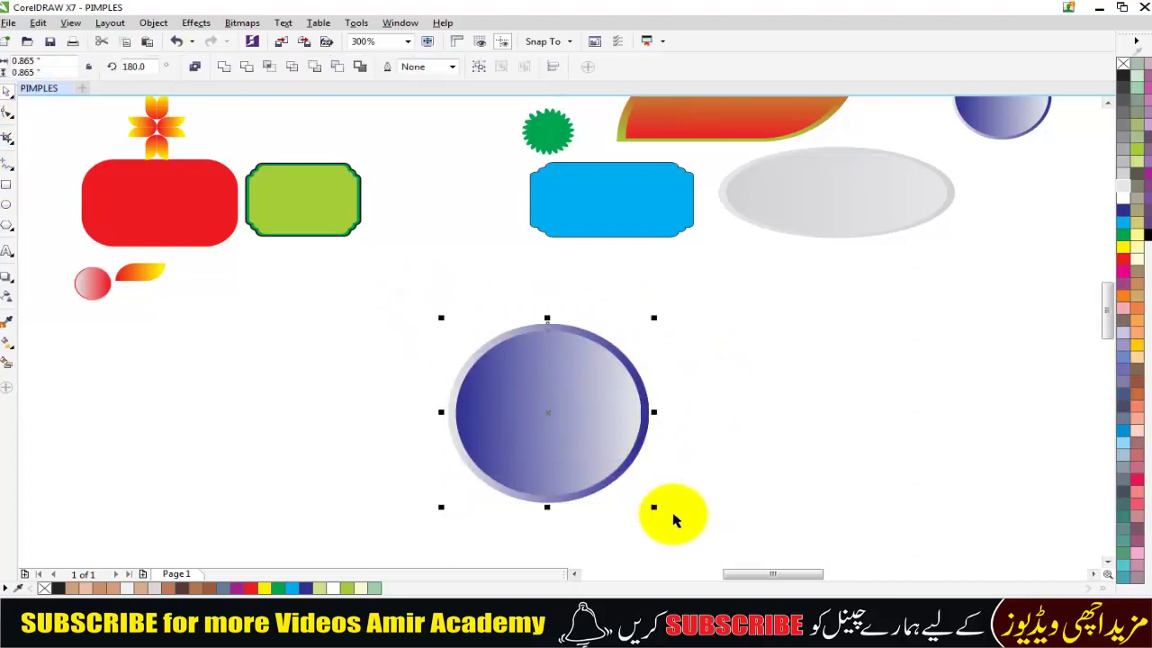
Shift the right-hand shapes, scale the ringed circle to 0.608" and set it beside the green badge
mouse_move(993, 127)
left_mouse_down()
mouse_move(1008, 199)
mouse_move(1028, 226)
left_mouse_up()
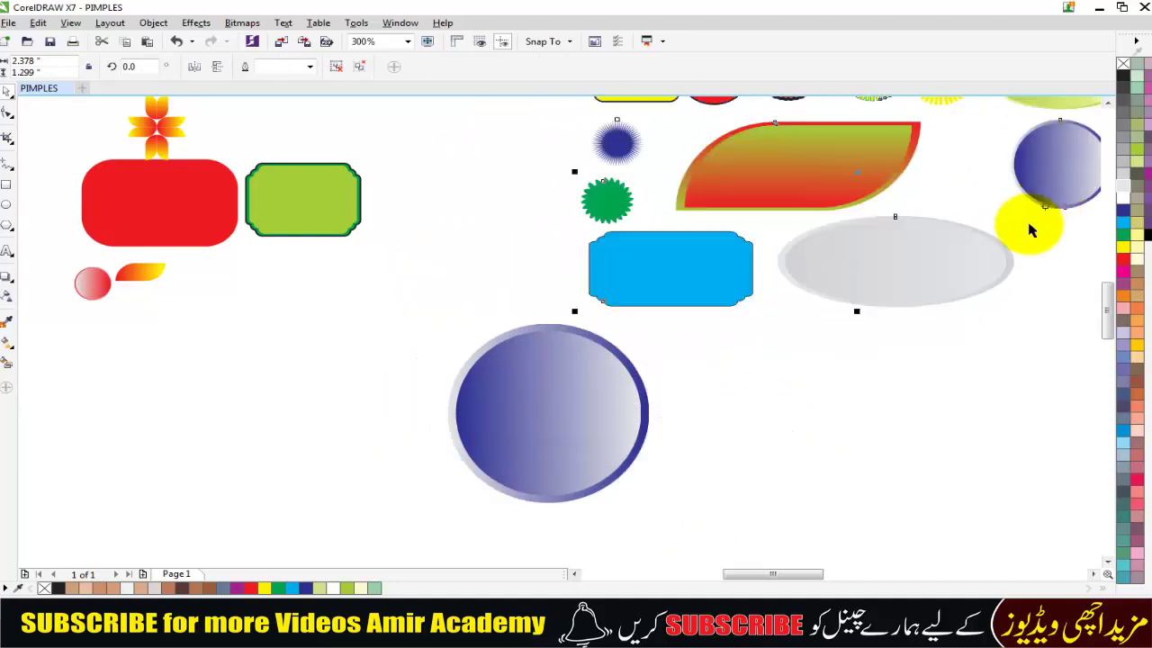
left_click(614, 455)
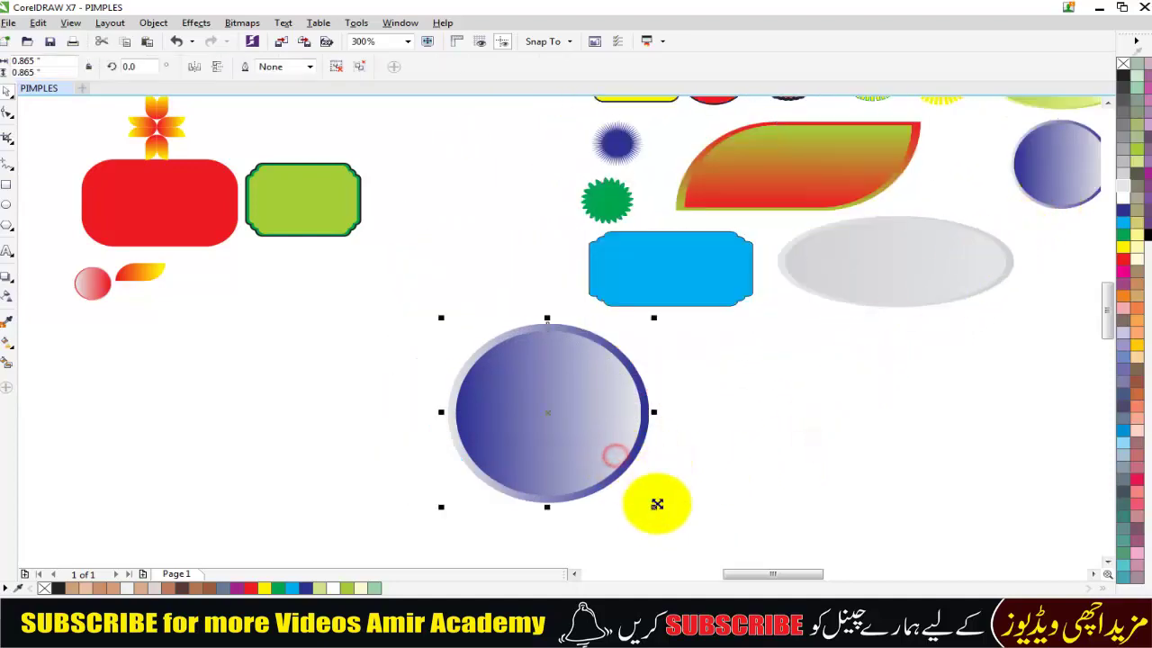
left_click_drag(657, 506, 624, 496)
left_click_drag(581, 441, 481, 227)
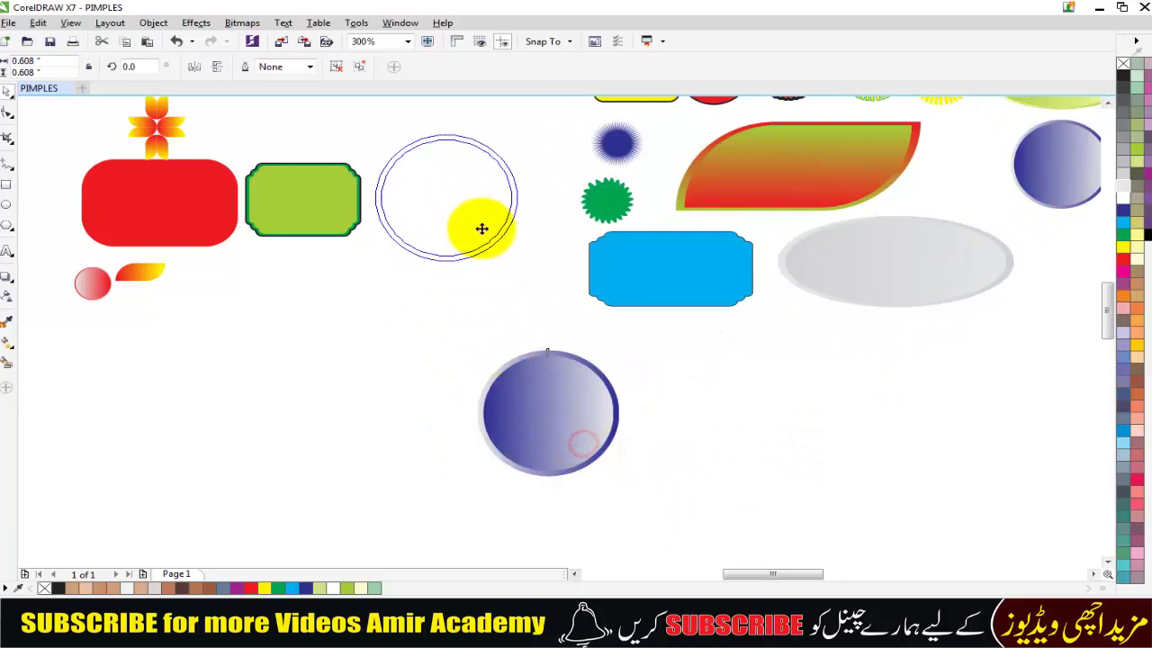
left_click(561, 394)
scroll(561, 381, "down", 2)
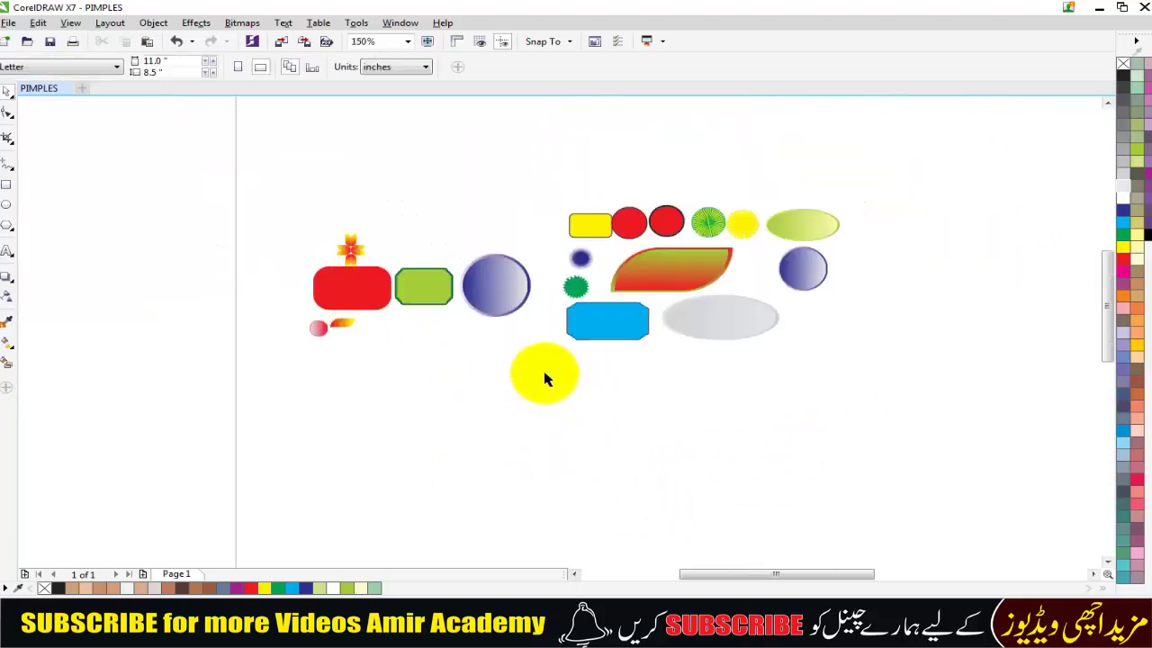
left_click_drag(547, 378, 636, 330)
scroll(635, 339, "up", 2)
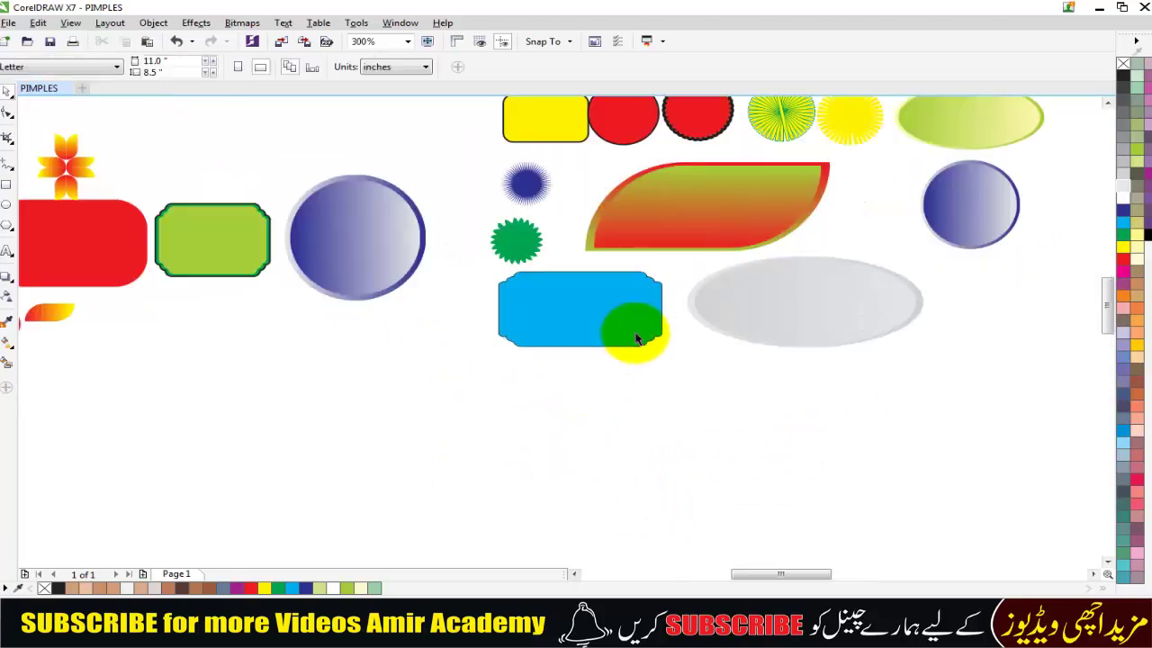
mouse_move(635, 338)
left_mouse_down()
mouse_move(1002, 296)
mouse_move(1093, 308)
mouse_move(480, 297)
left_mouse_up()
scroll(1109, 304, "down", 1)
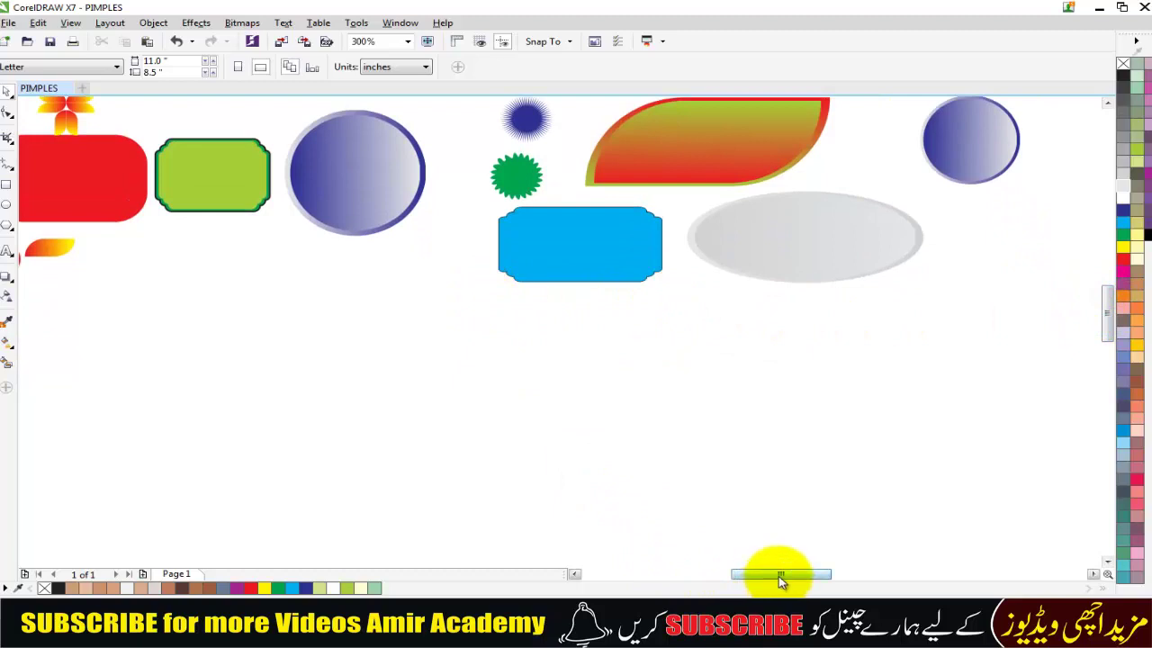
left_click_drag(781, 581, 776, 579)
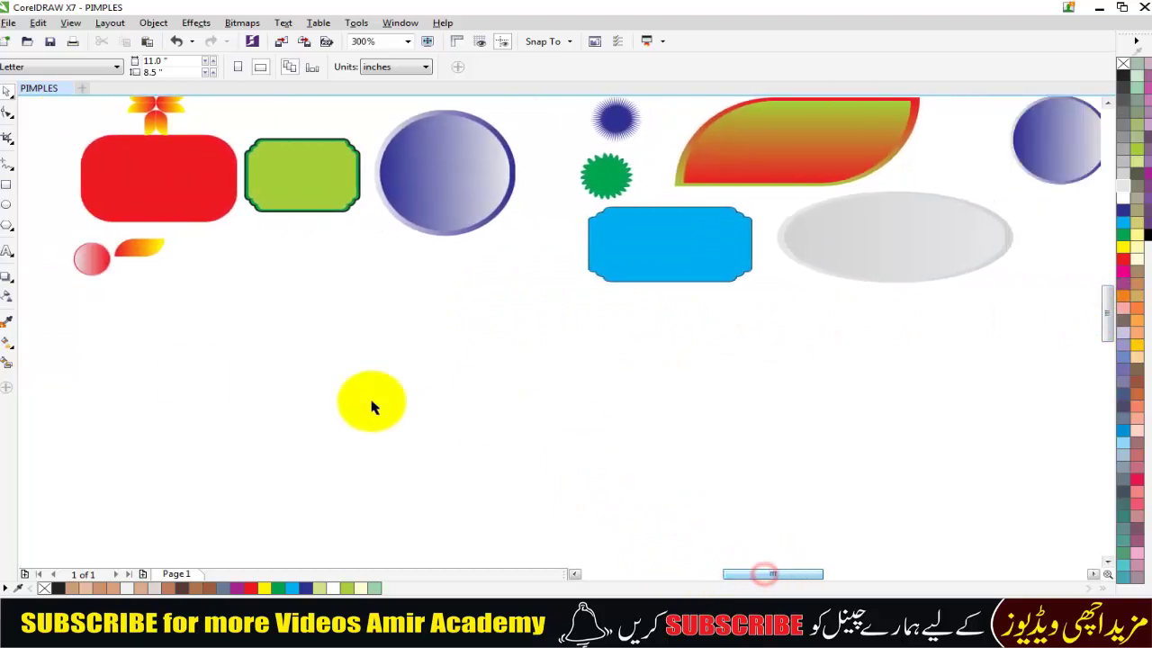
Draw a wide ellipse below the badges, fill it light grey and remove its outline
left_click(7, 206)
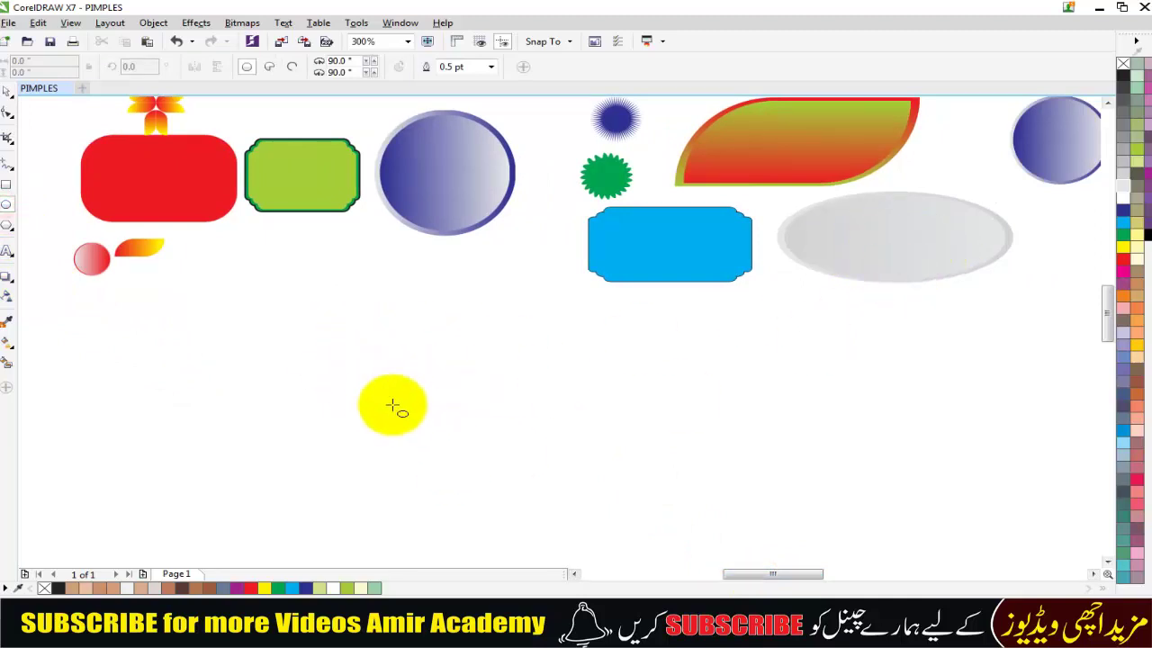
left_click_drag(298, 381, 576, 483)
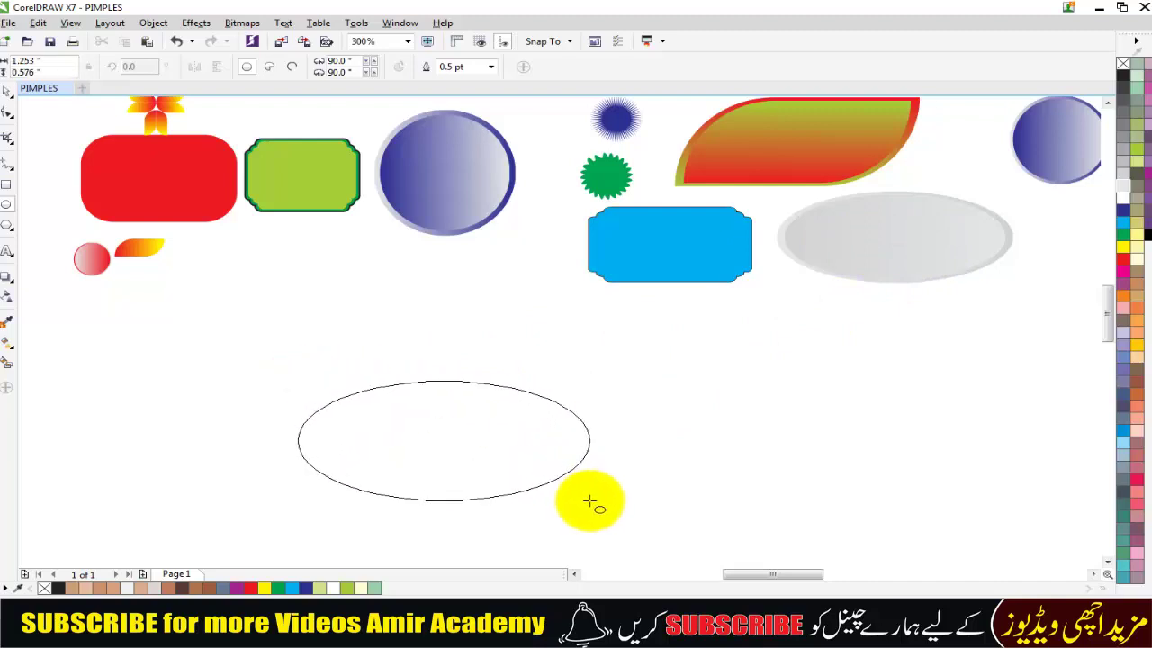
left_click_drag(589, 502, 589, 501)
left_click(7, 93)
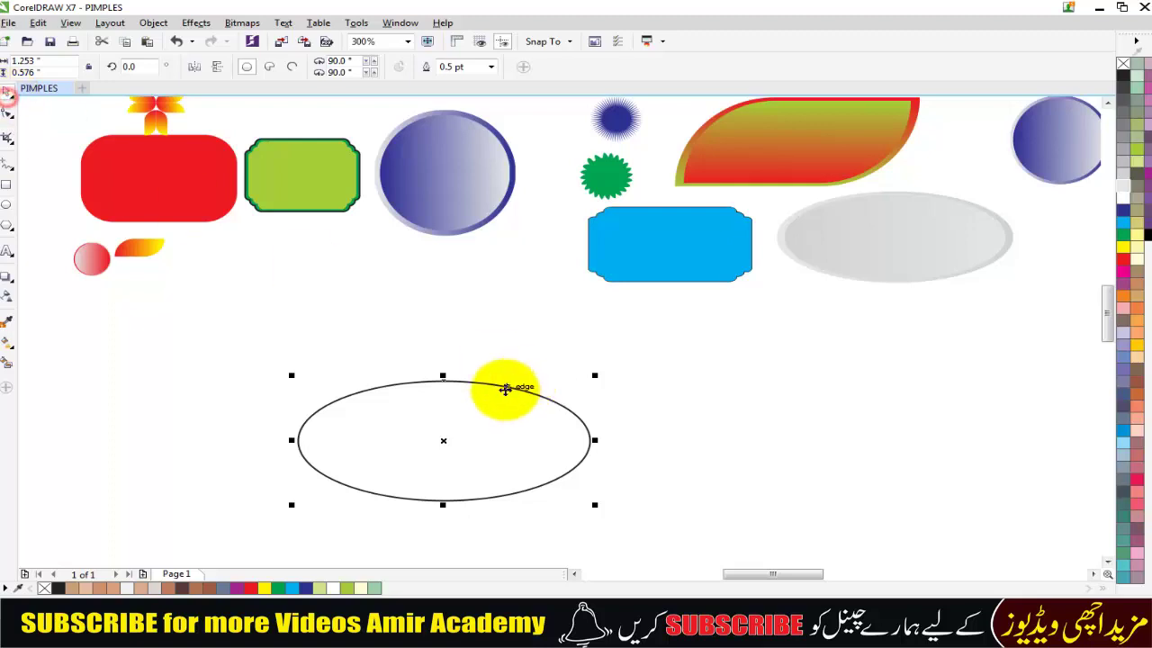
left_click(1127, 188)
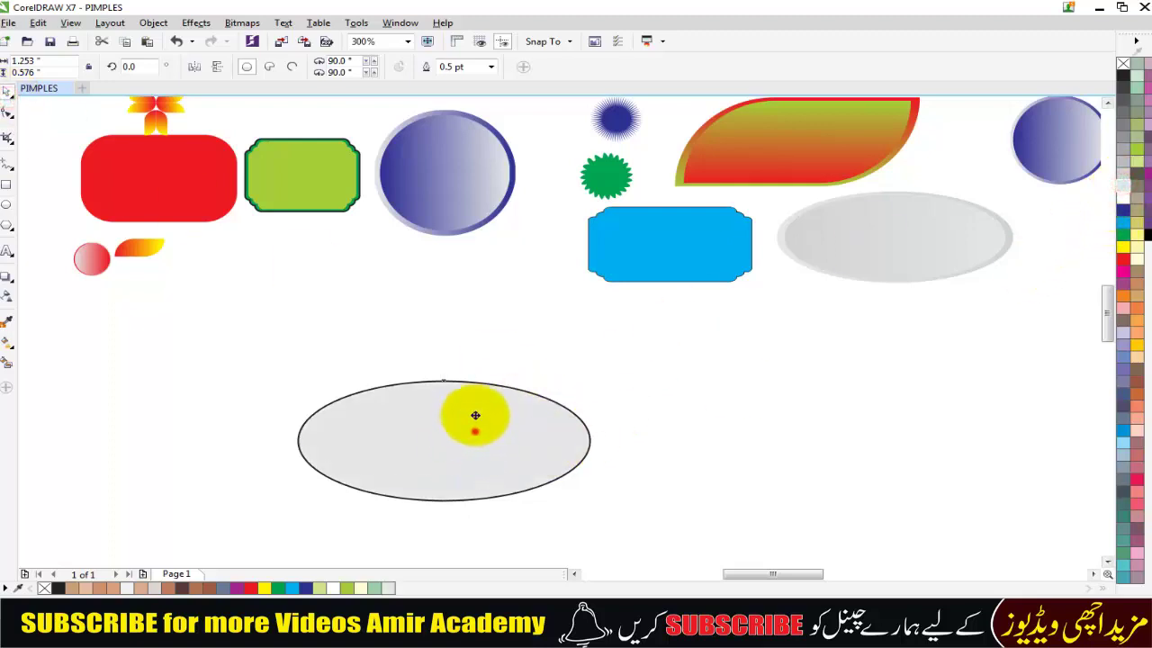
left_click_drag(450, 445, 457, 400)
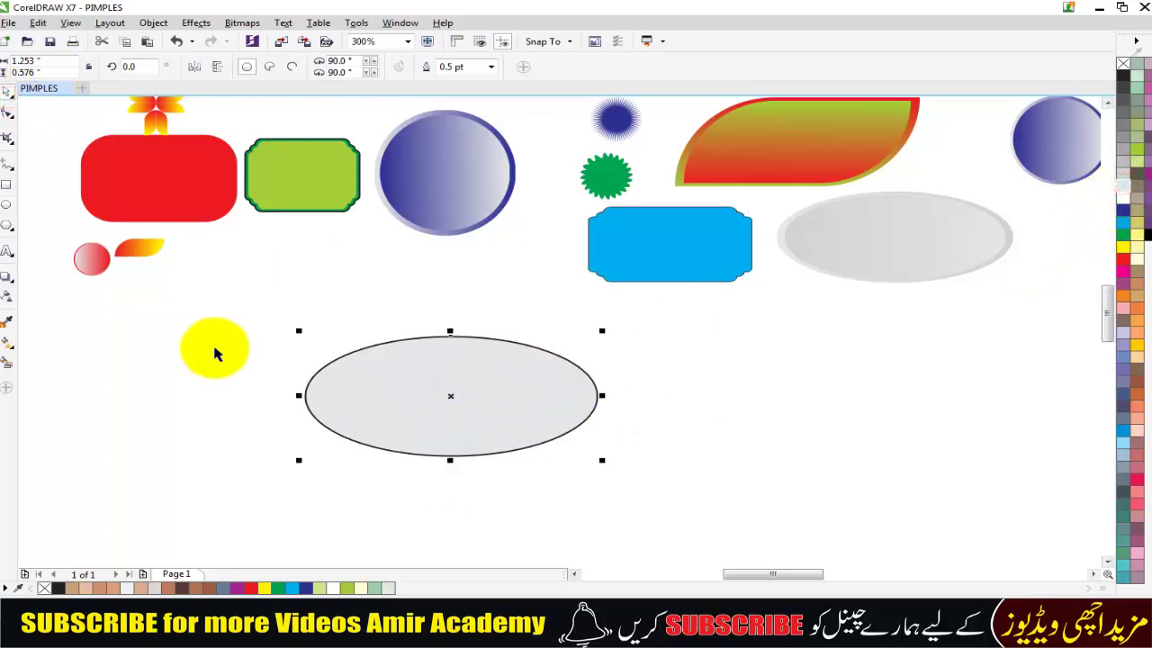
right_click(43, 587)
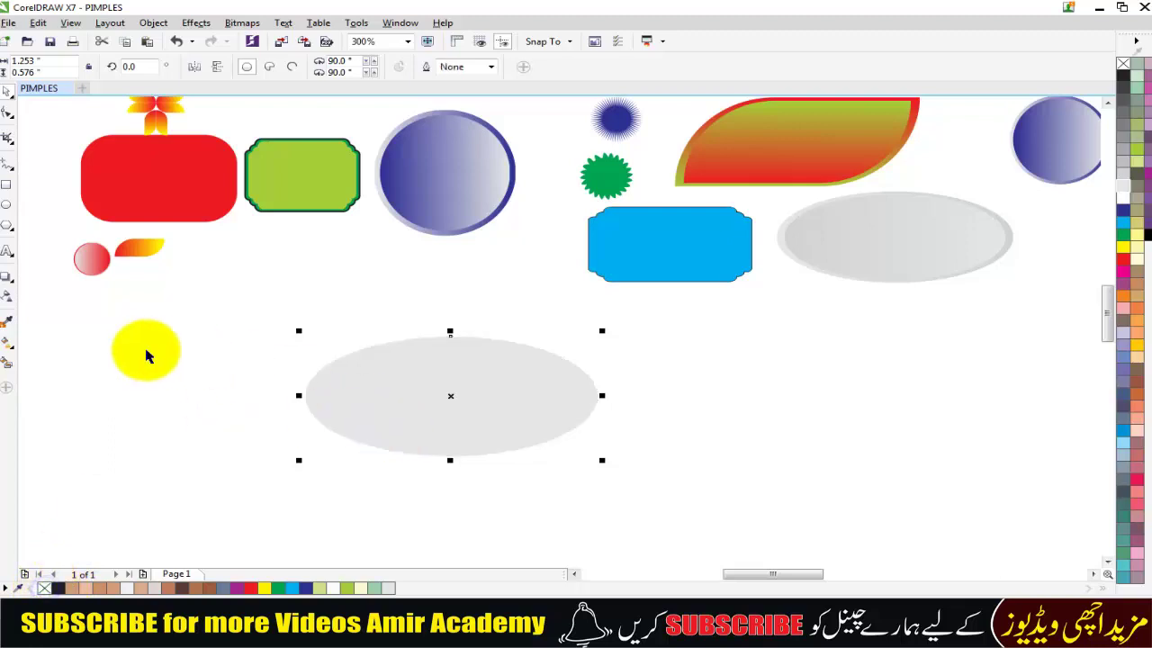
Give the ellipse a left-to-right light-to-darker grey gradient and make a slightly larger copy
left_click(7, 340)
mouse_move(306, 395)
left_mouse_down()
mouse_move(567, 407)
mouse_move(596, 397)
left_mouse_up()
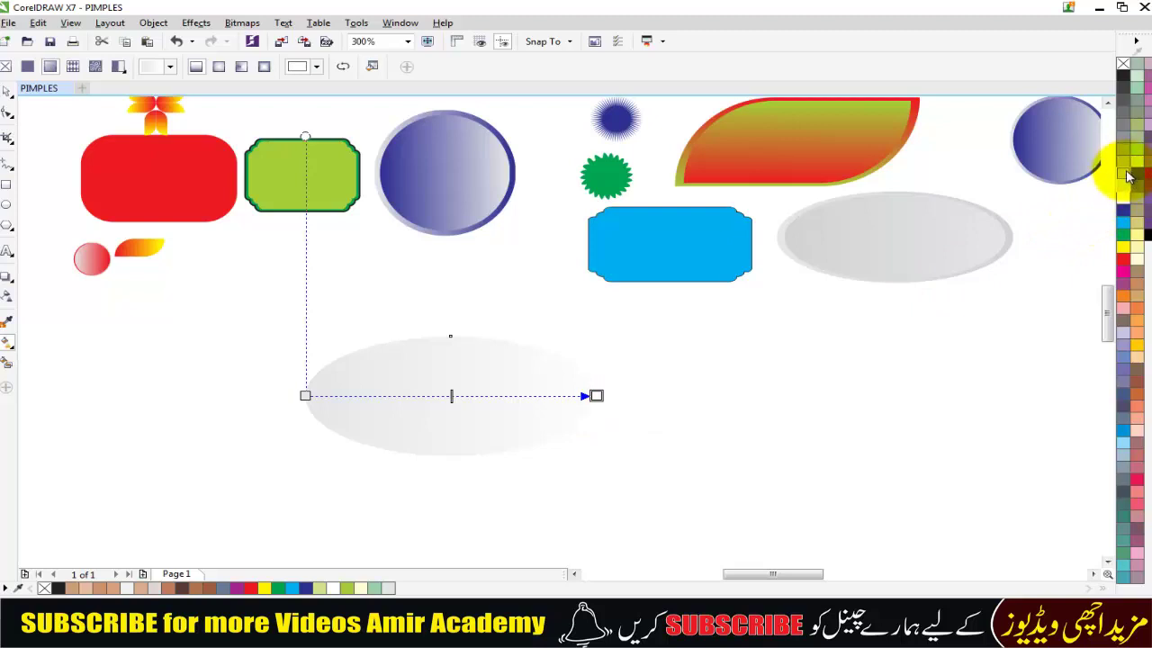
left_click_drag(1127, 175, 596, 396)
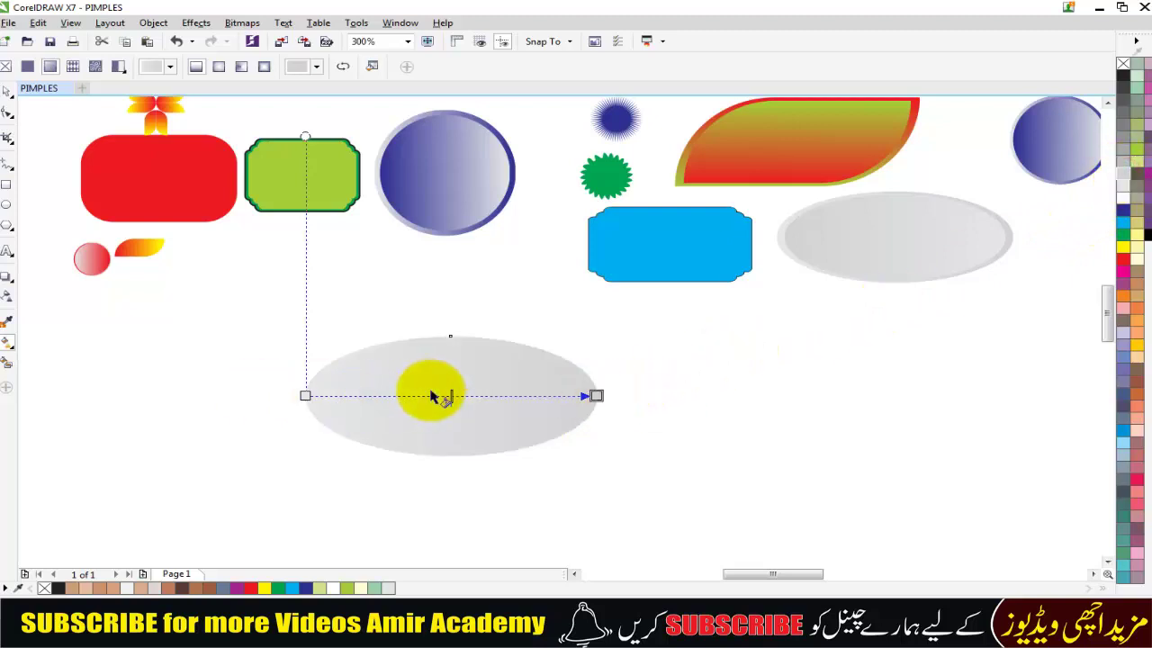
left_click(7, 90)
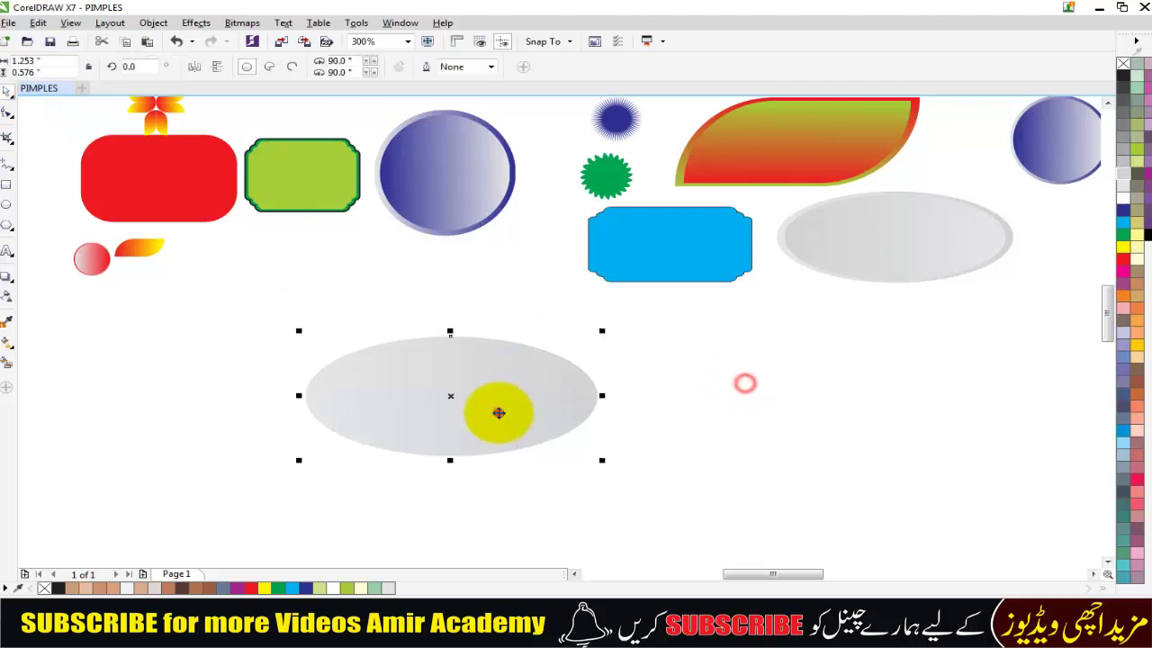
left_click_drag(602, 331, 616, 328)
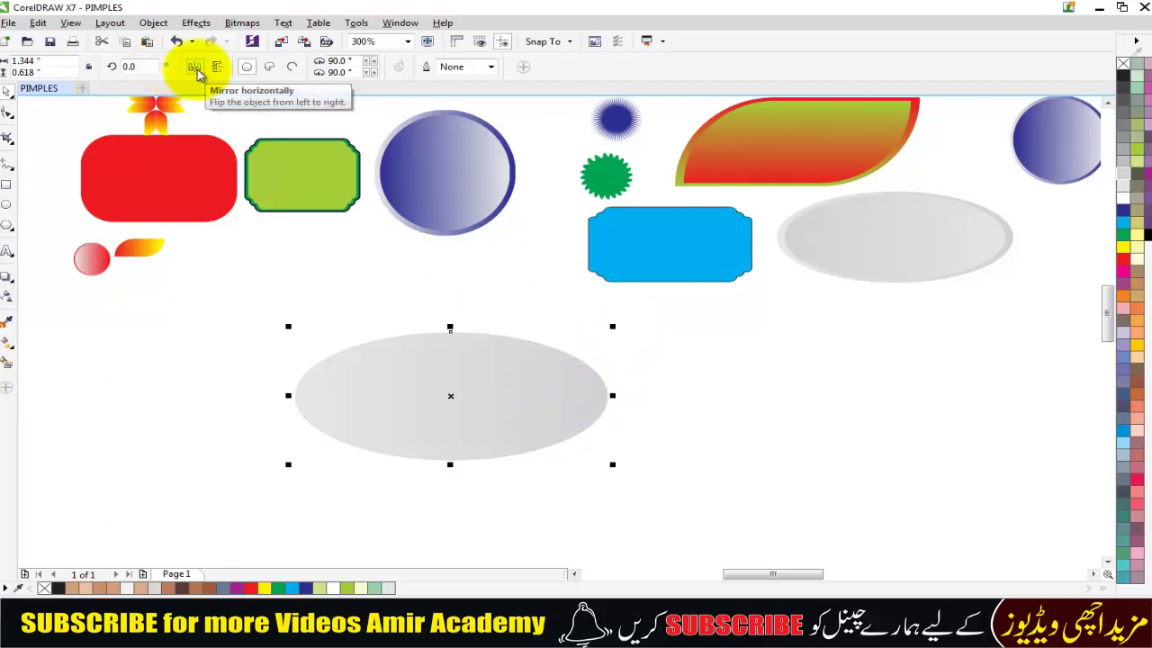
Mirror the larger grey ellipse horizontally to form a reversed-shading rim, then select both
left_click(196, 72)
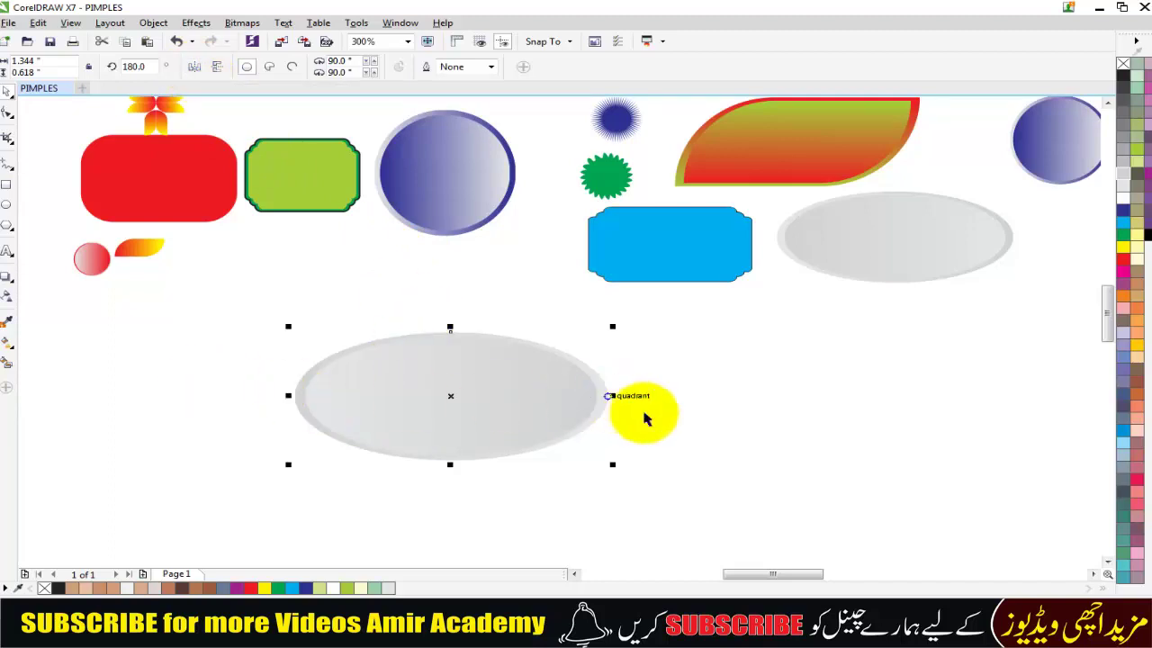
left_click(776, 436)
left_click_drag(239, 327, 717, 522)
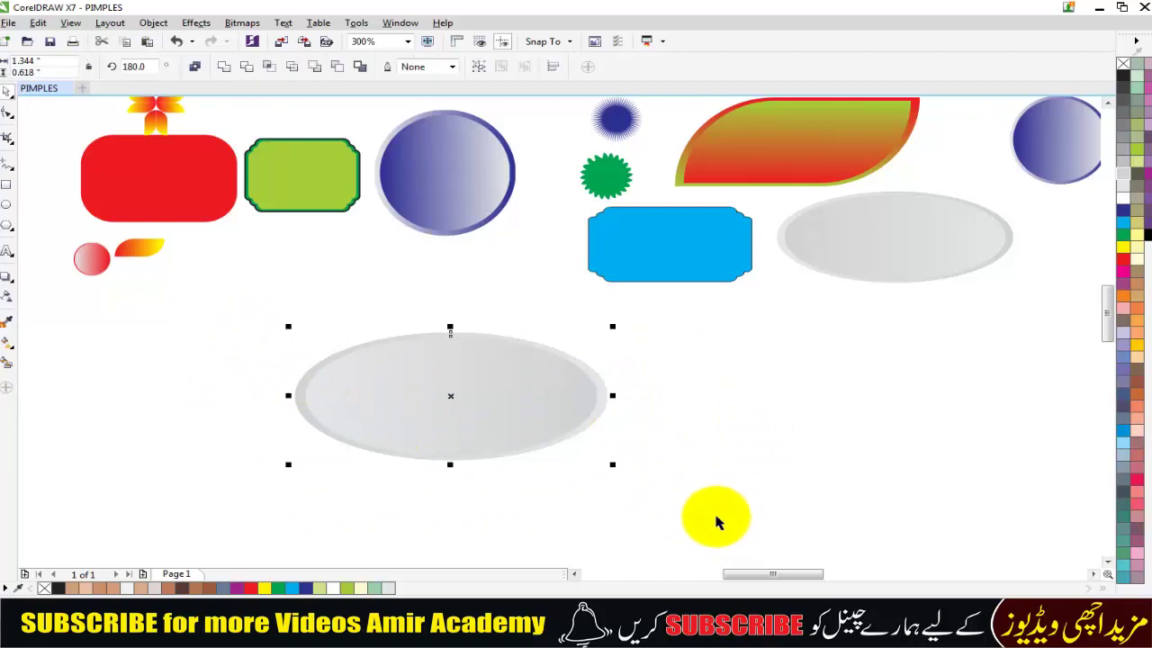
Zoom in closely on the grey ellipse badge to inspect the rim
key("z")
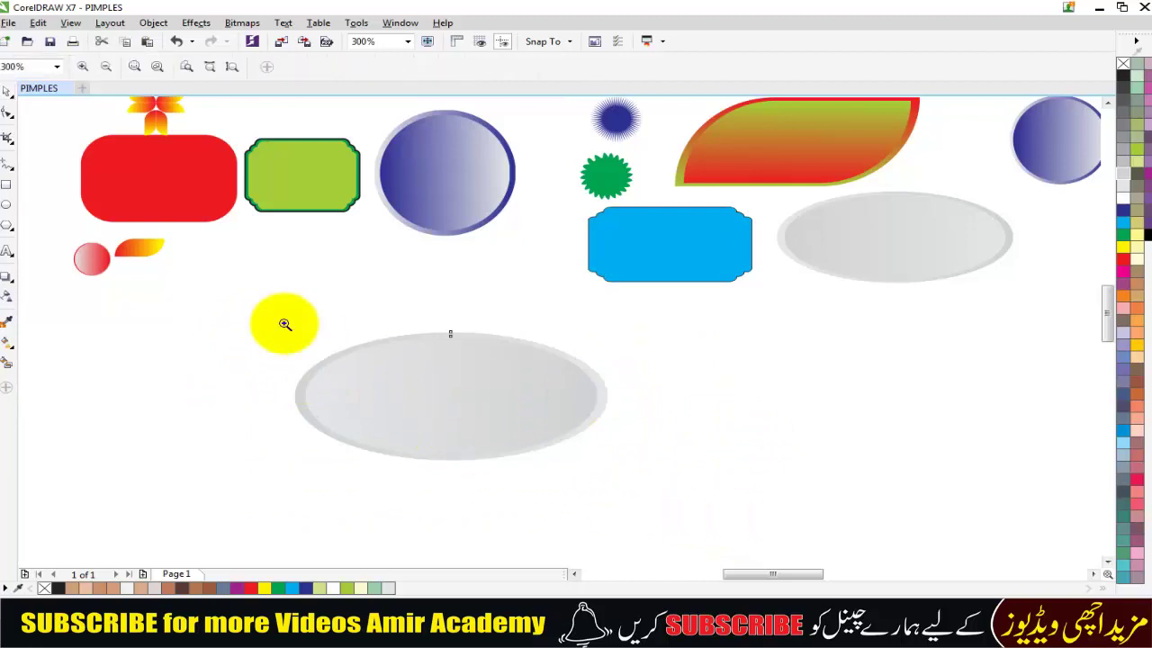
left_click_drag(231, 306, 720, 489)
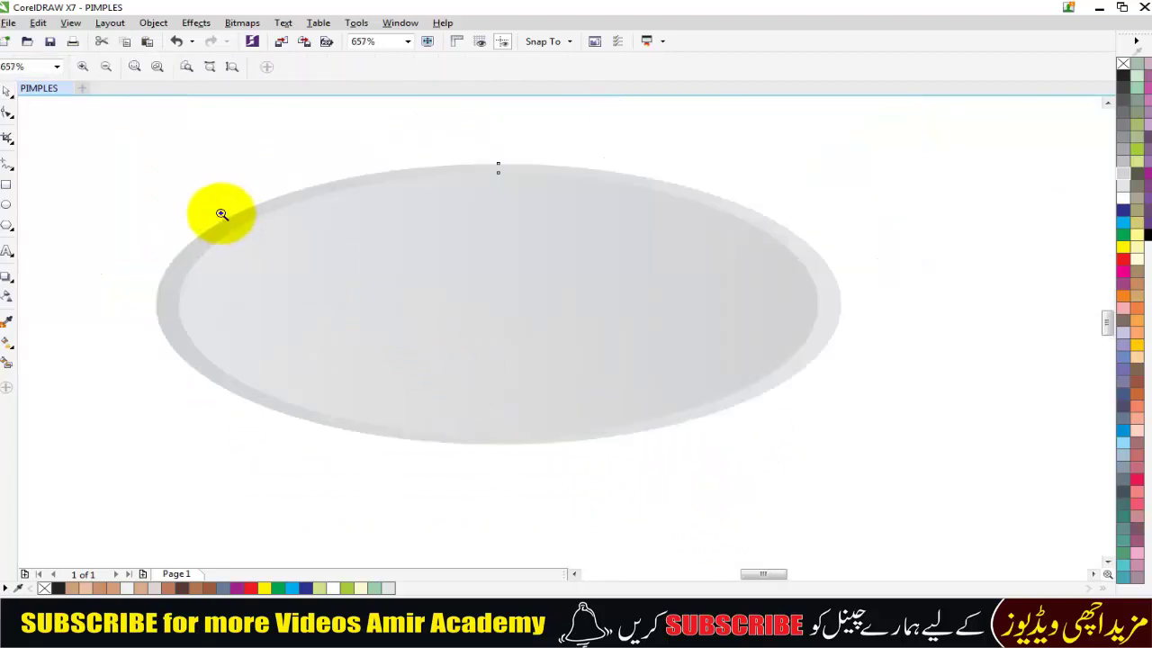
left_click(12, 96)
scroll(362, 234, "down", 2)
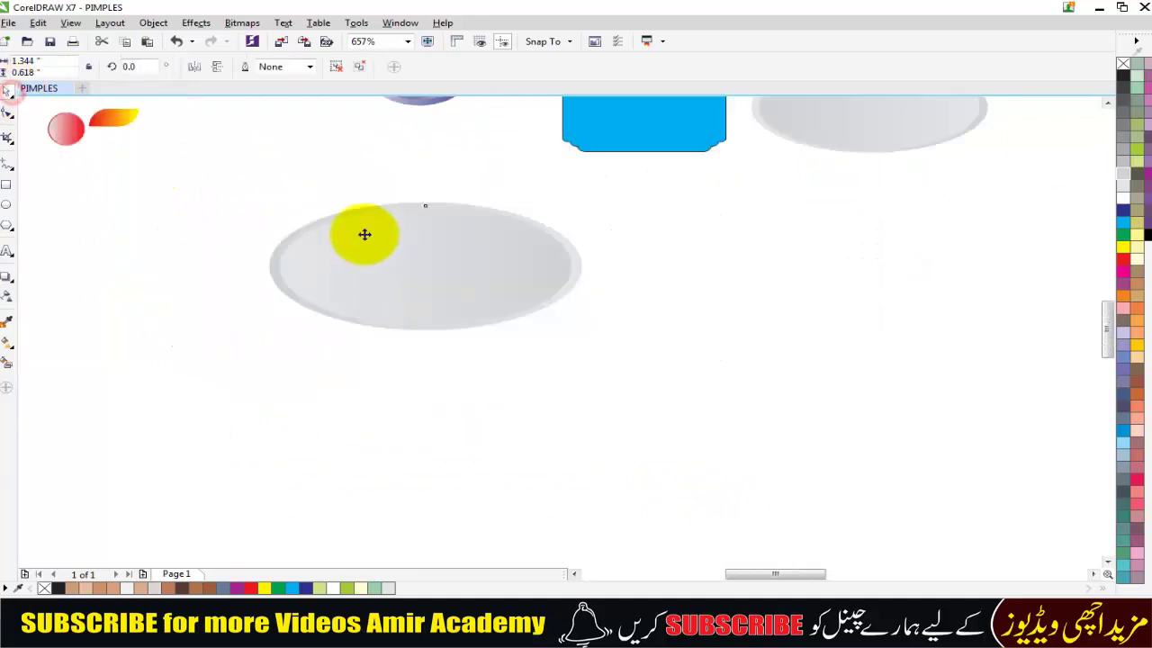
scroll(388, 255, "down", 2)
left_click(573, 324)
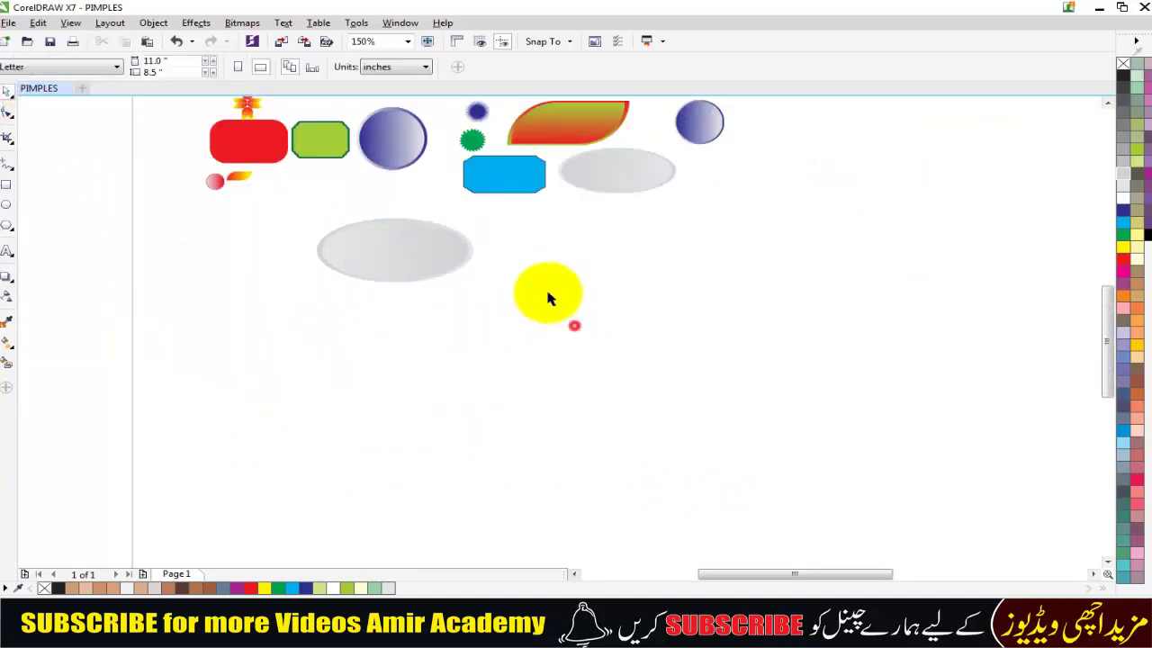
scroll(540, 270, "down", 2)
scroll(478, 261, "up", 4)
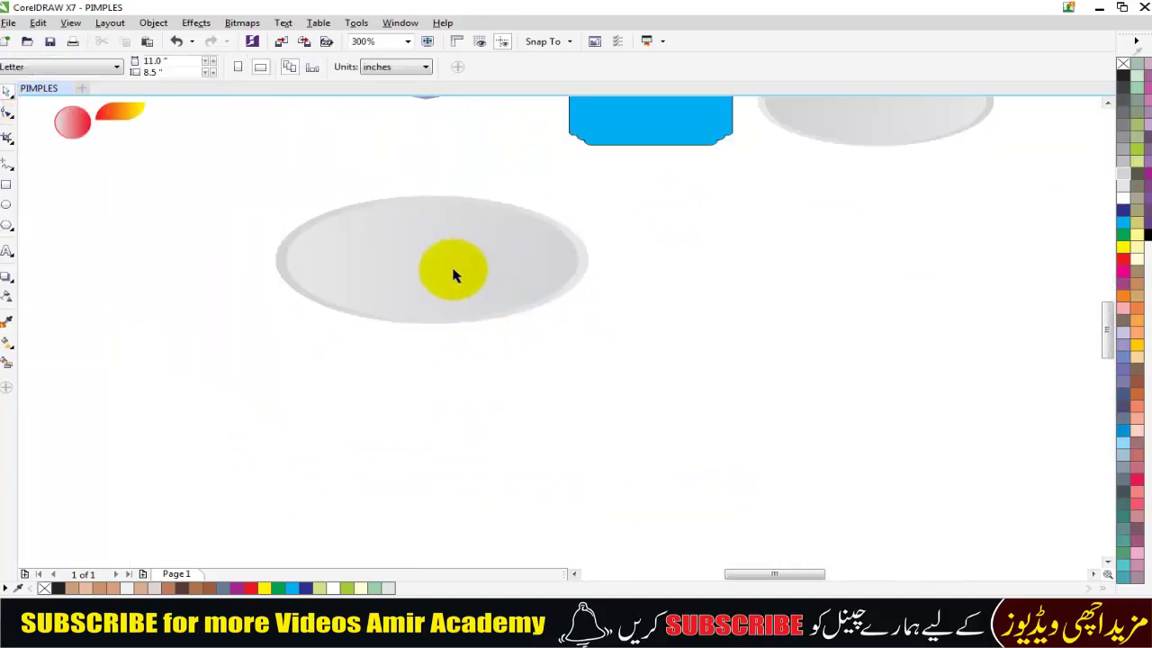
left_click(452, 272)
left_click(755, 393)
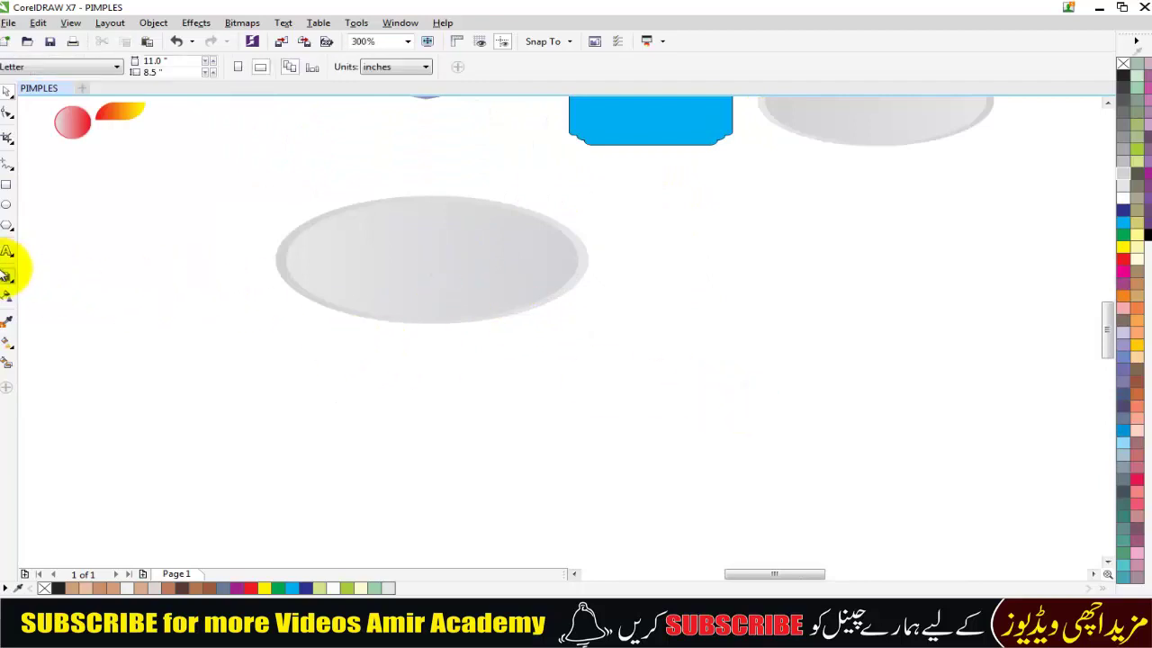
Draw a new ellipse below the grey badge, fill it yellow-green and remove its outline
left_click(7, 207)
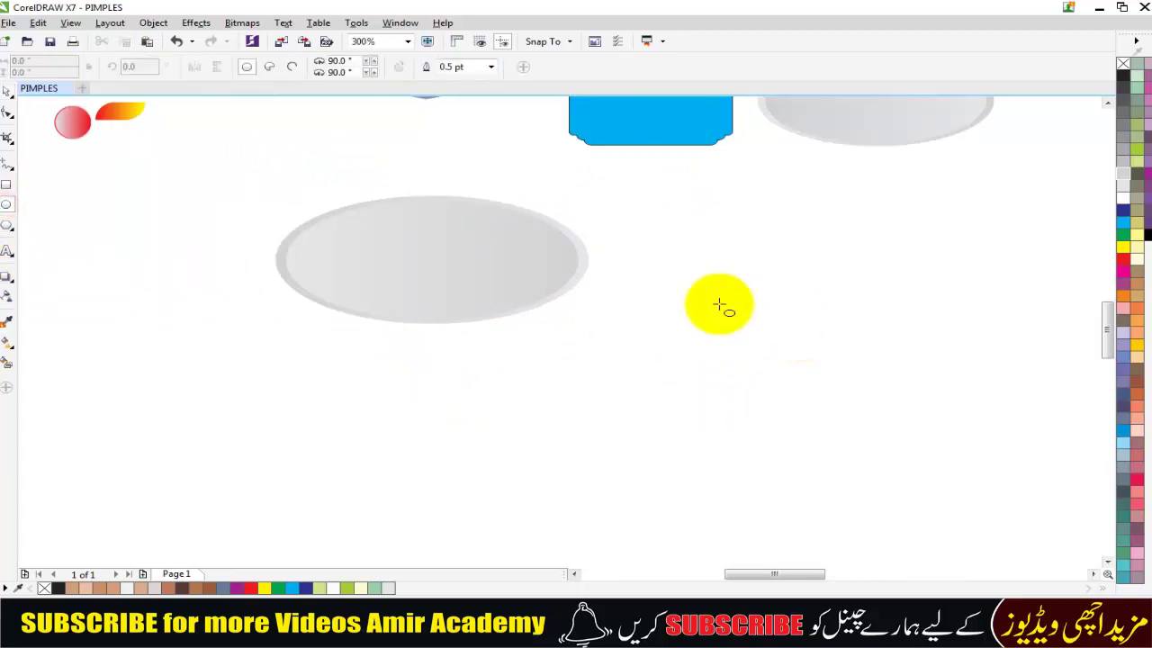
left_click_drag(450, 349, 801, 477)
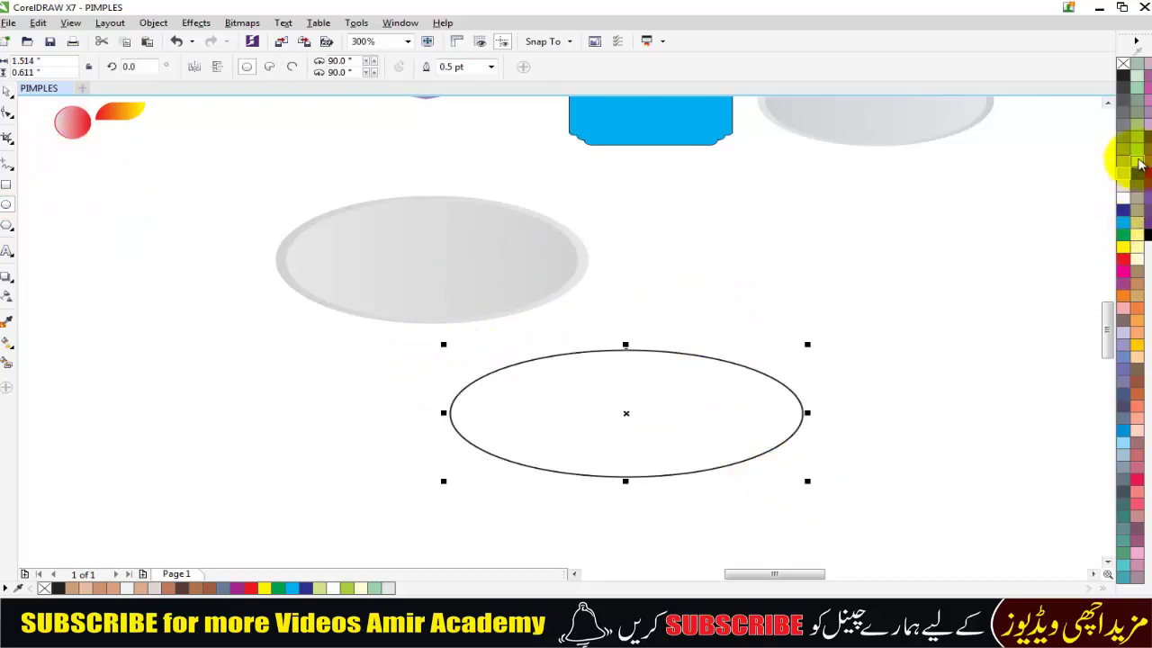
left_click_drag(1138, 155, 708, 381)
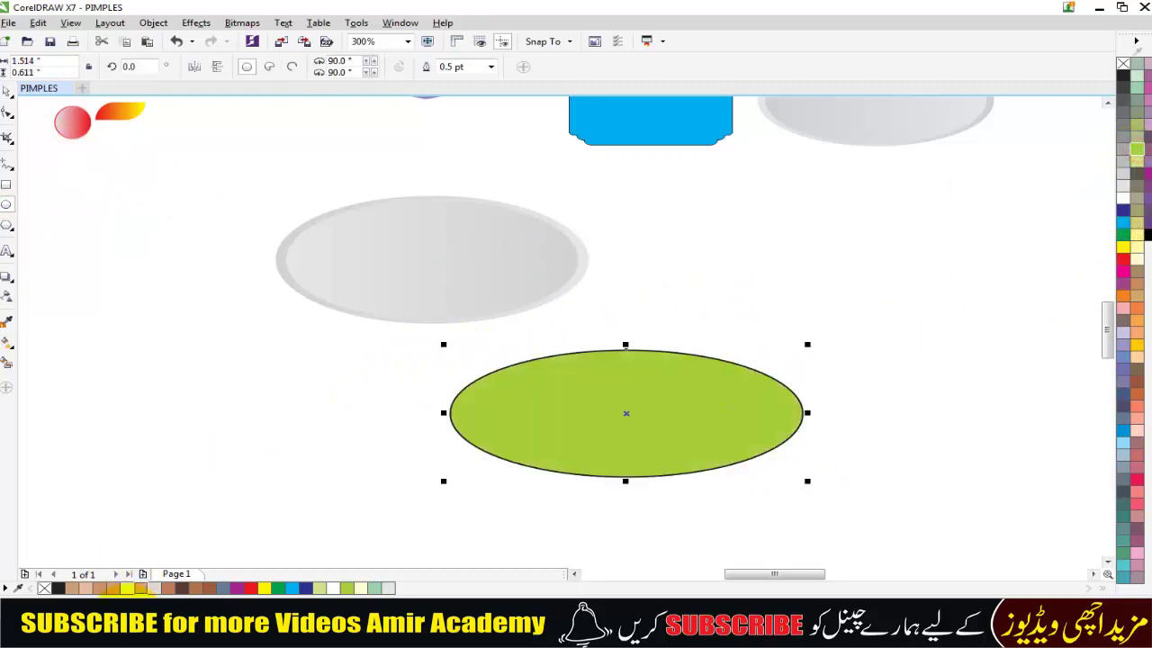
right_click(44, 588)
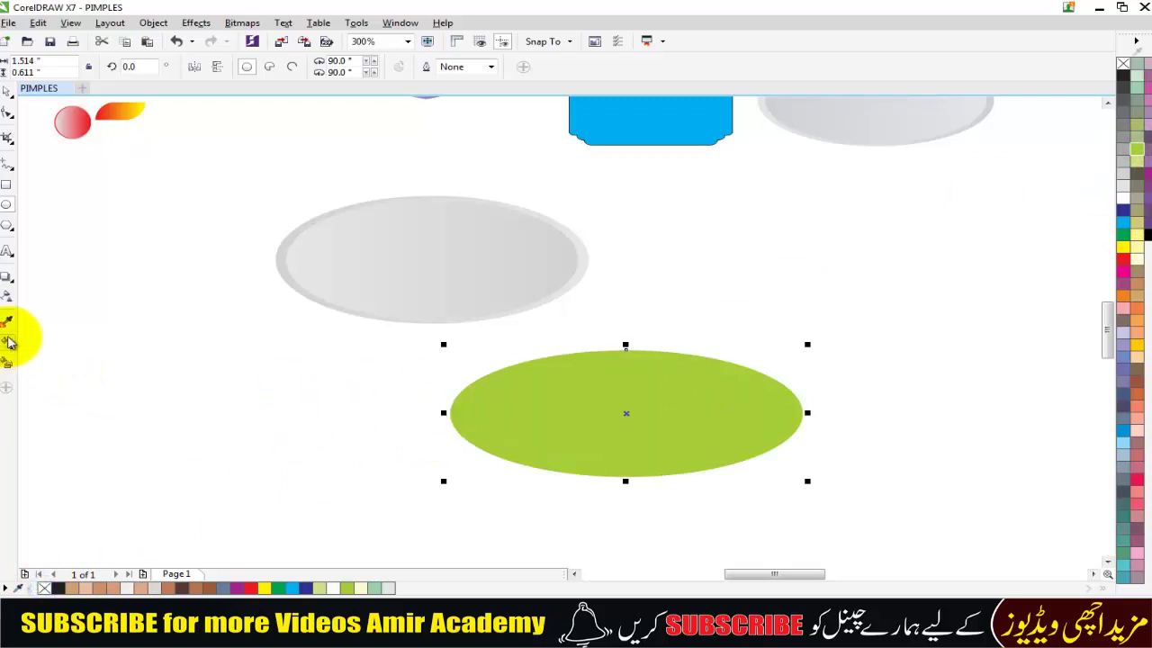
Apply a green-to-light-green linear gradient and make a larger 1.617 × 0.653-inch copy
left_click(7, 342)
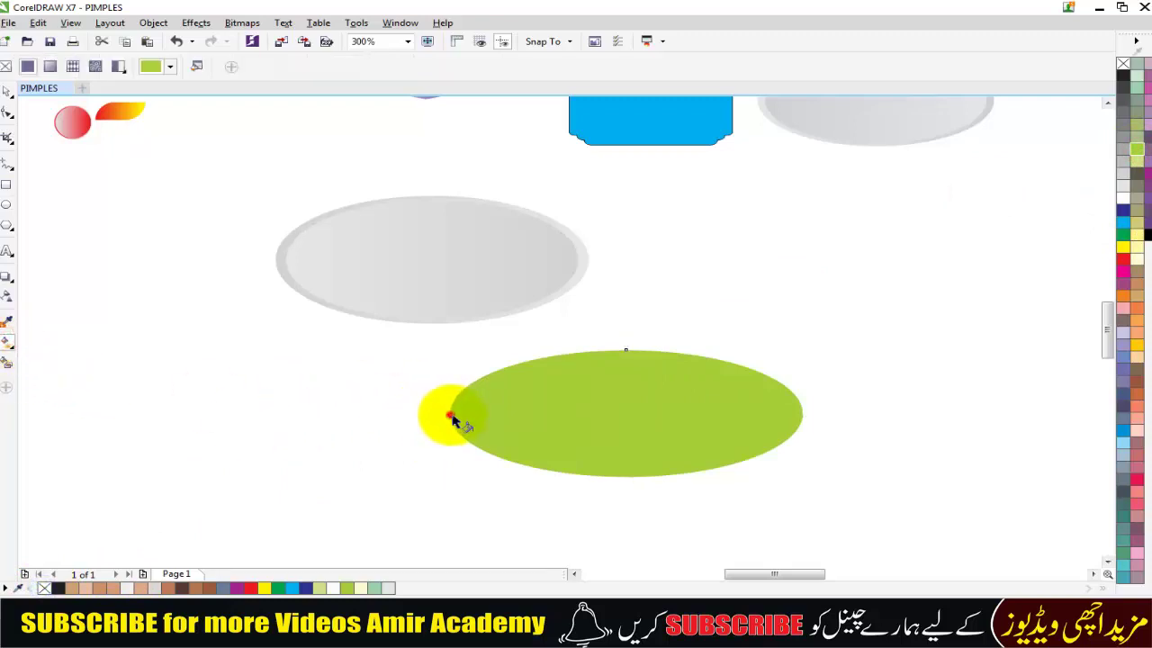
left_click_drag(798, 418, 802, 414)
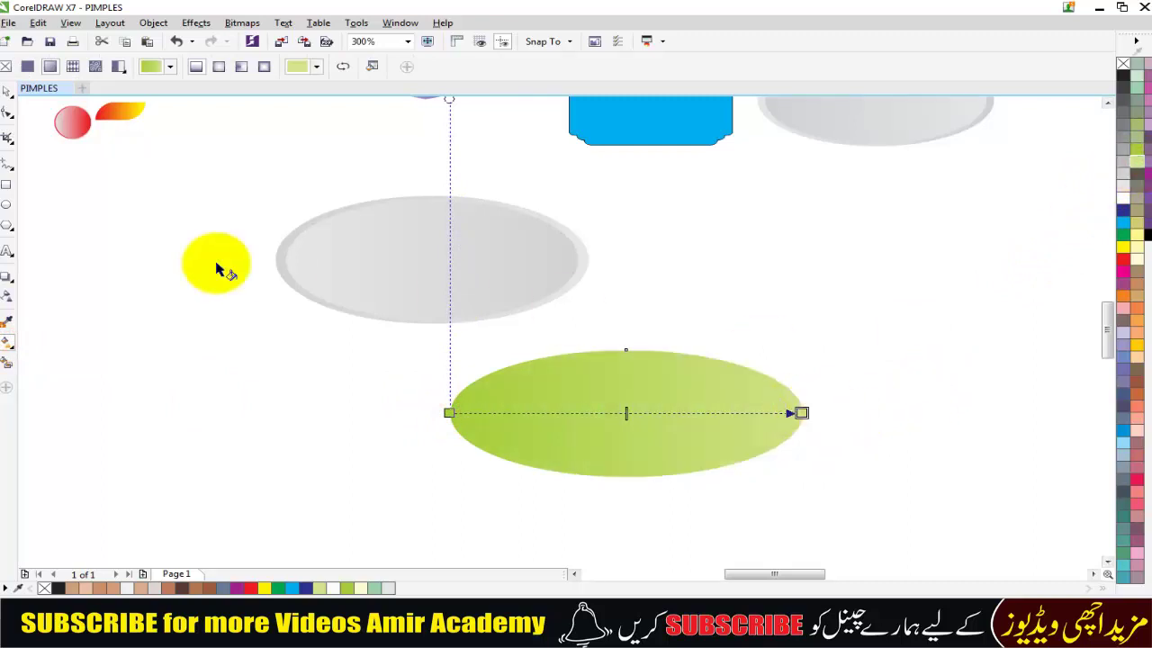
left_click(7, 93)
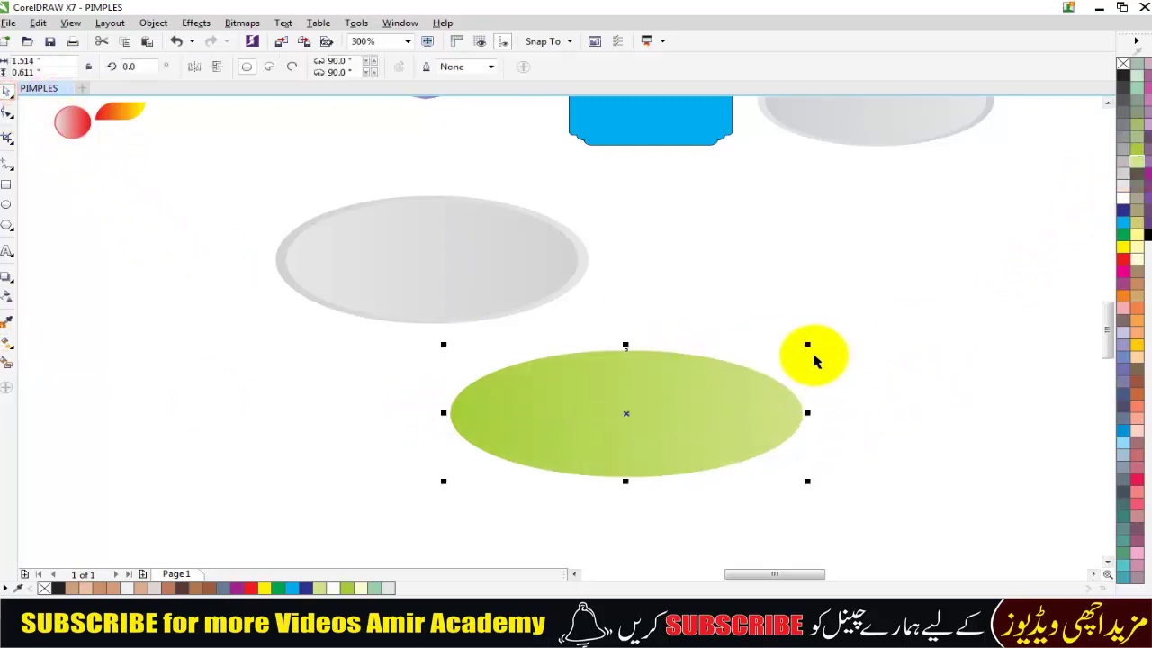
left_click_drag(805, 343, 836, 341)
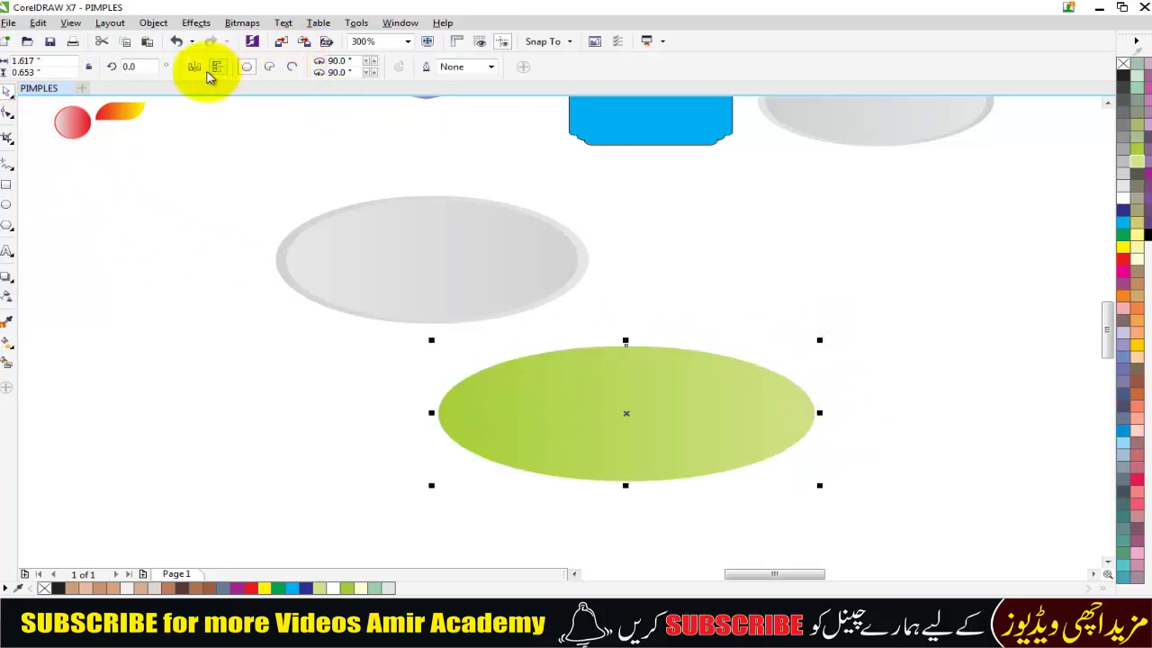
Mirror the larger green ellipse horizontally and send it behind the original as a rim
left_click(195, 67)
key("shift+Page_Down")
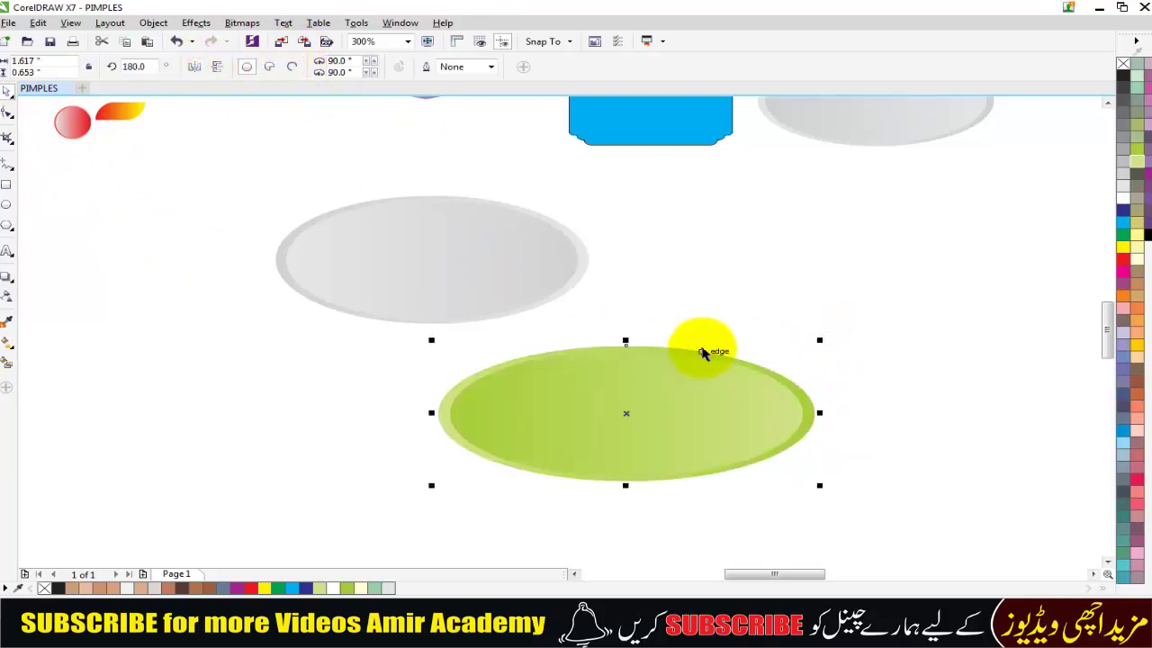
left_click(933, 419)
Move both layers of the green badge up beside the grey badge
scroll(783, 414, "up", 2)
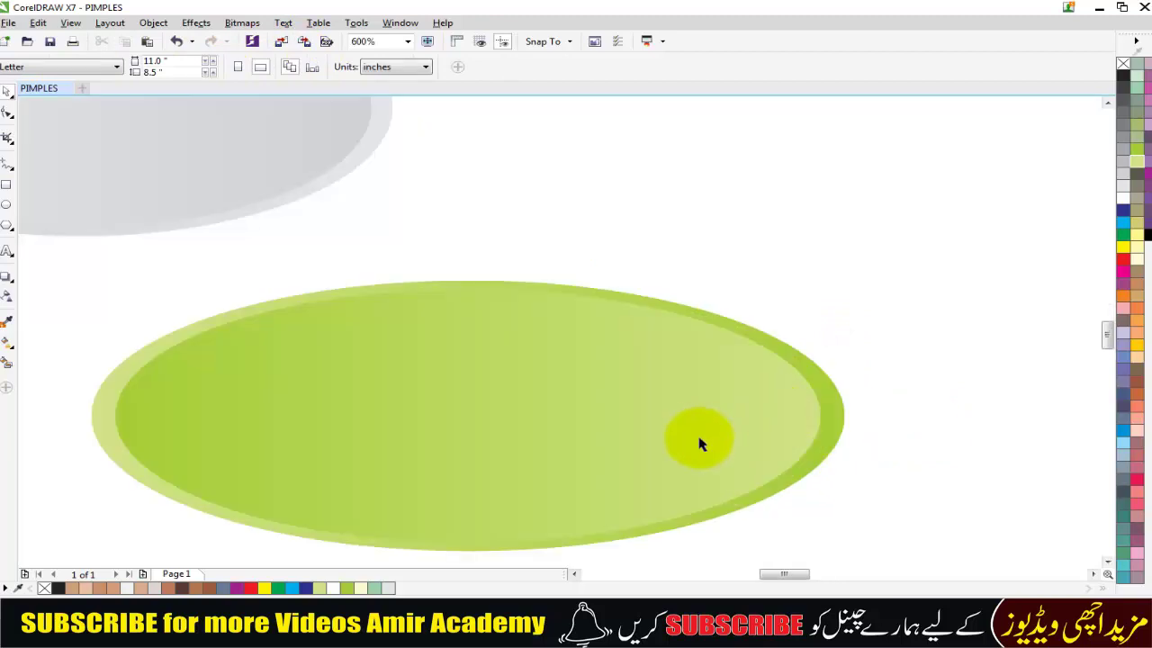
left_click(1108, 562)
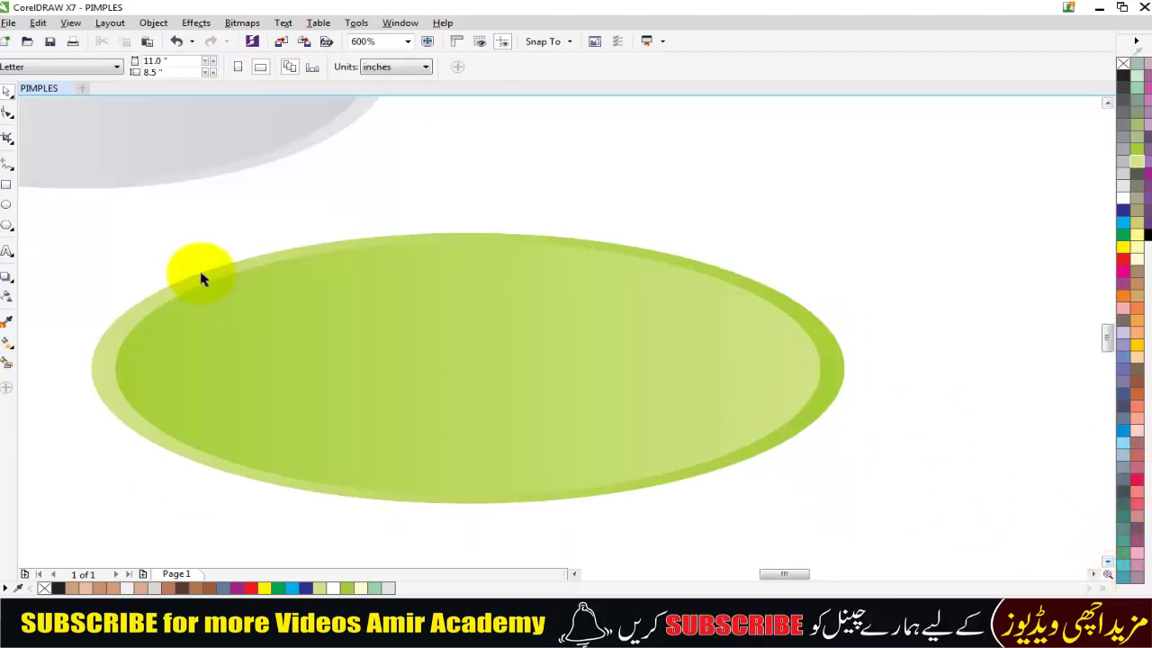
left_click_drag(58, 231, 924, 533)
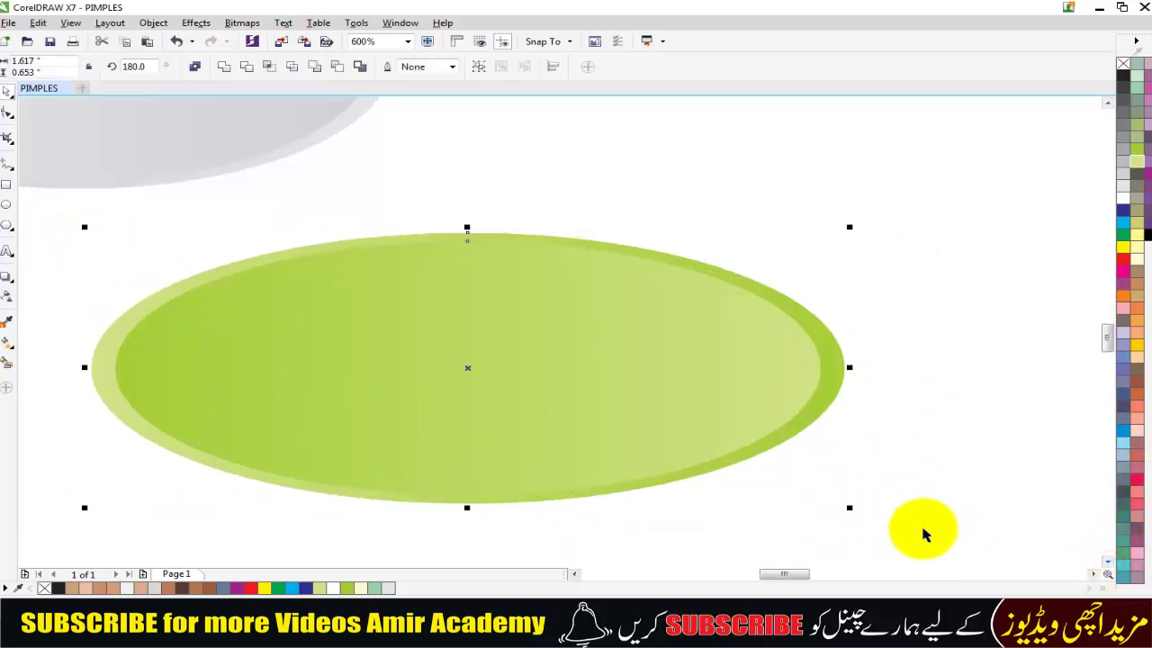
scroll(765, 357, "down", 2)
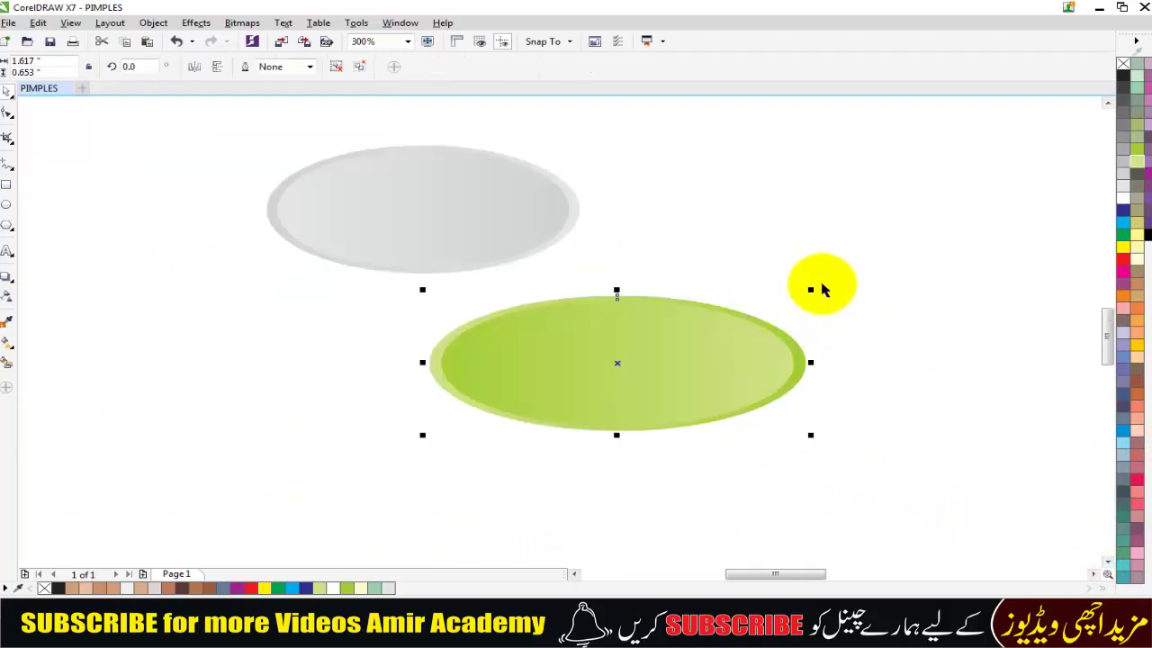
left_click_drag(648, 382, 799, 226)
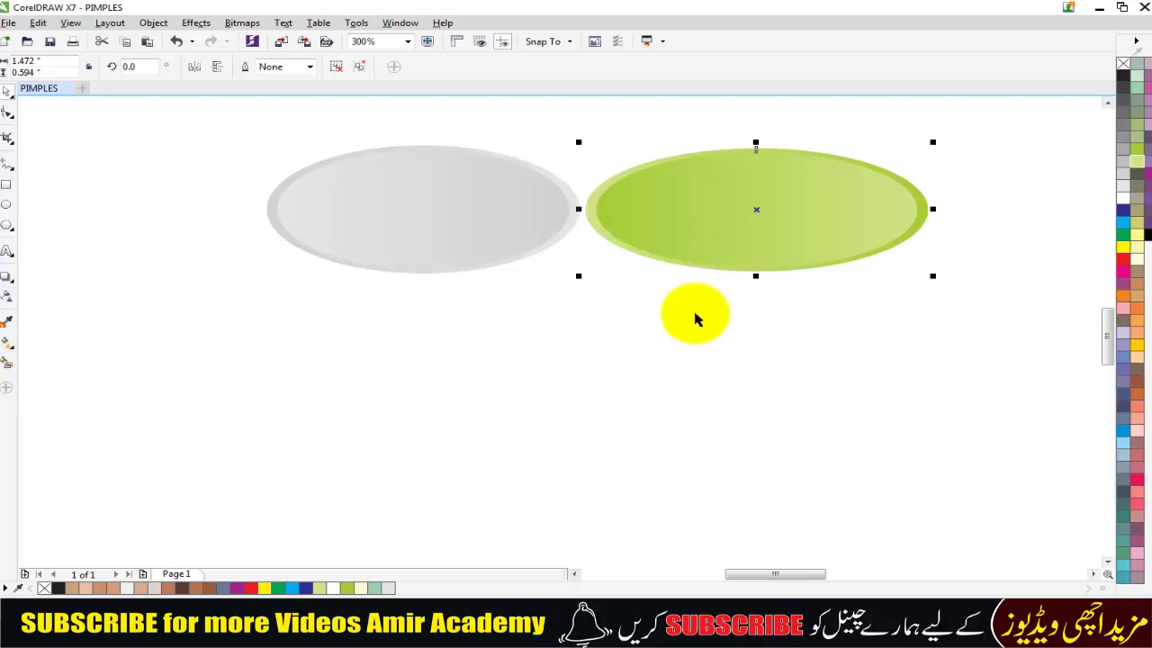
scroll(696, 313, "down", 1)
left_click(716, 372)
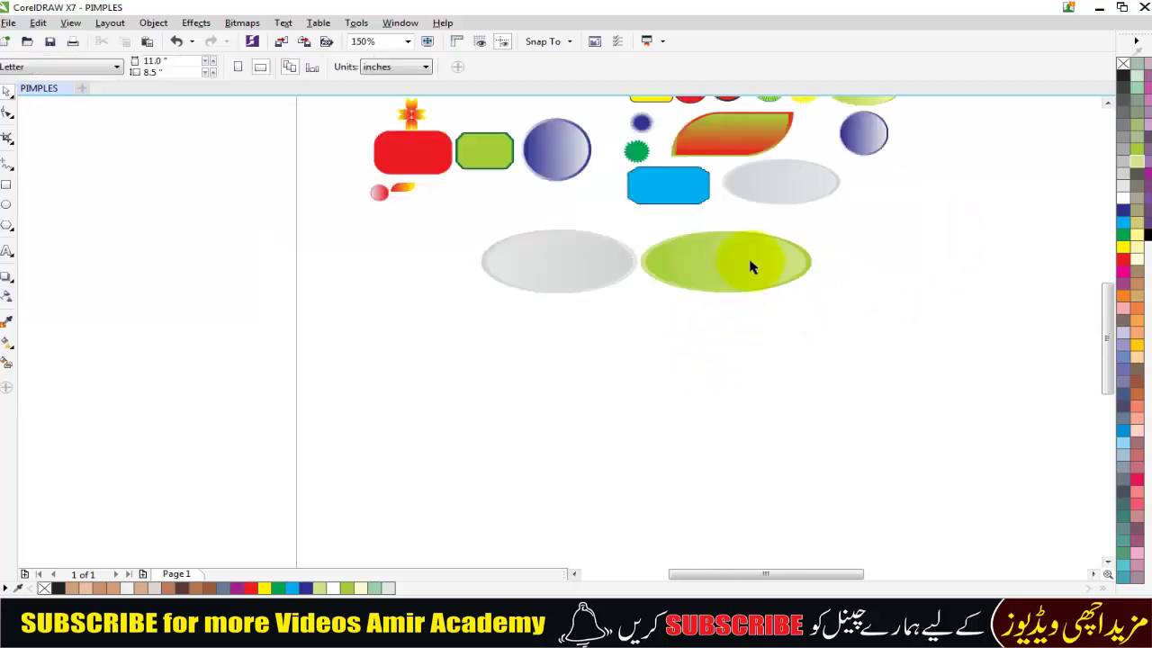
Draw a 2.278 × 0.931-inch ellipse below the oval badges, filled dark blue with no outline
left_click(6, 207)
left_click_drag(452, 335, 718, 434)
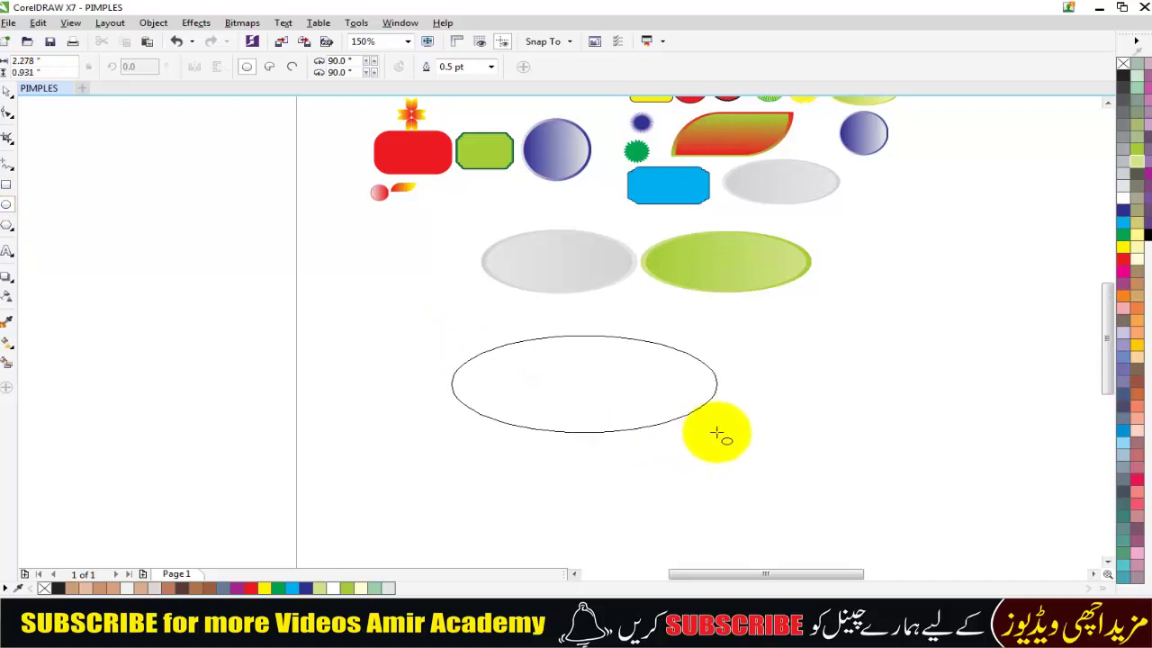
left_click_drag(584, 385, 597, 422)
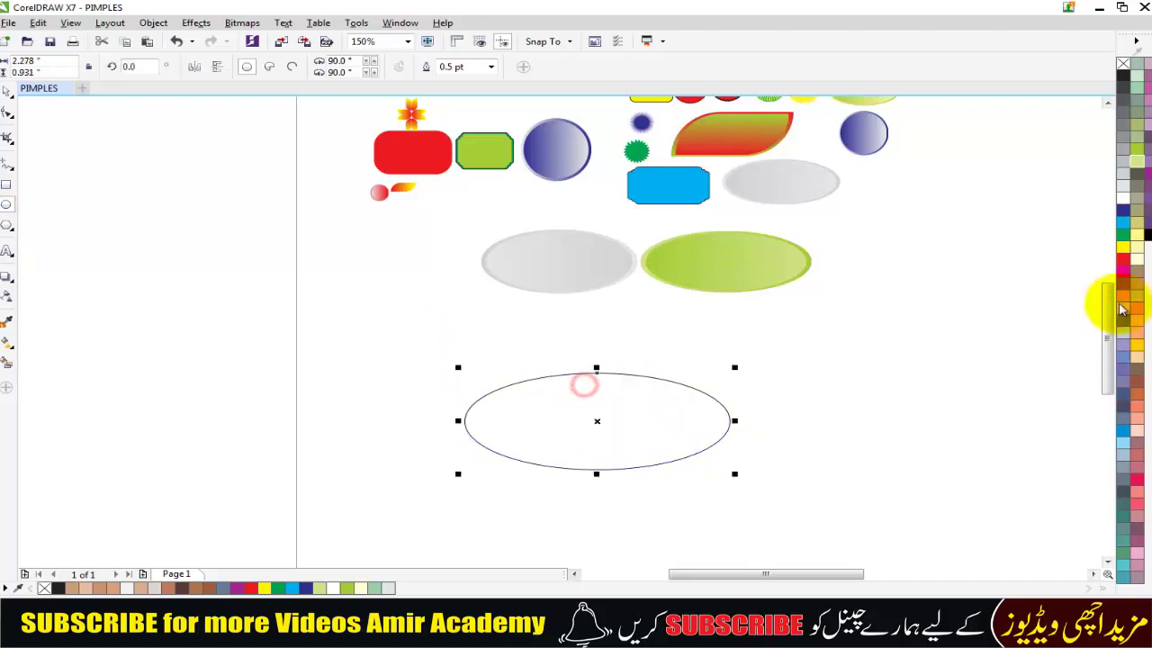
left_click(1123, 212)
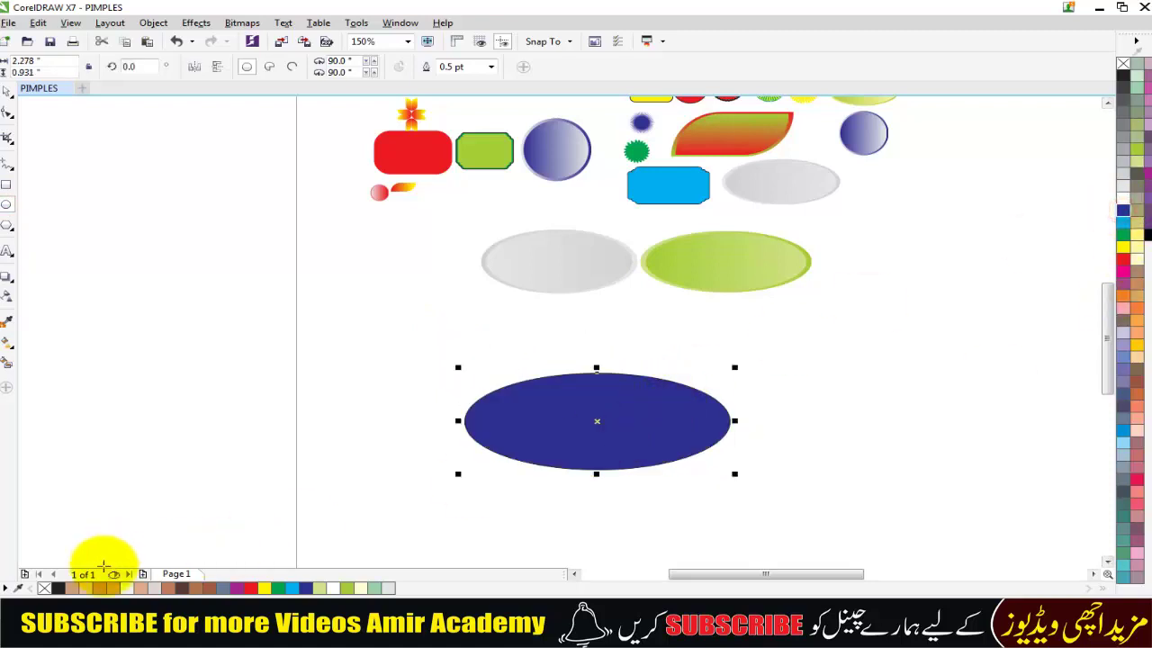
right_click(44, 588)
Drop a roughly 16°-tilted copy of the ellipse behind it and colour it green
scroll(622, 406, "up", 2)
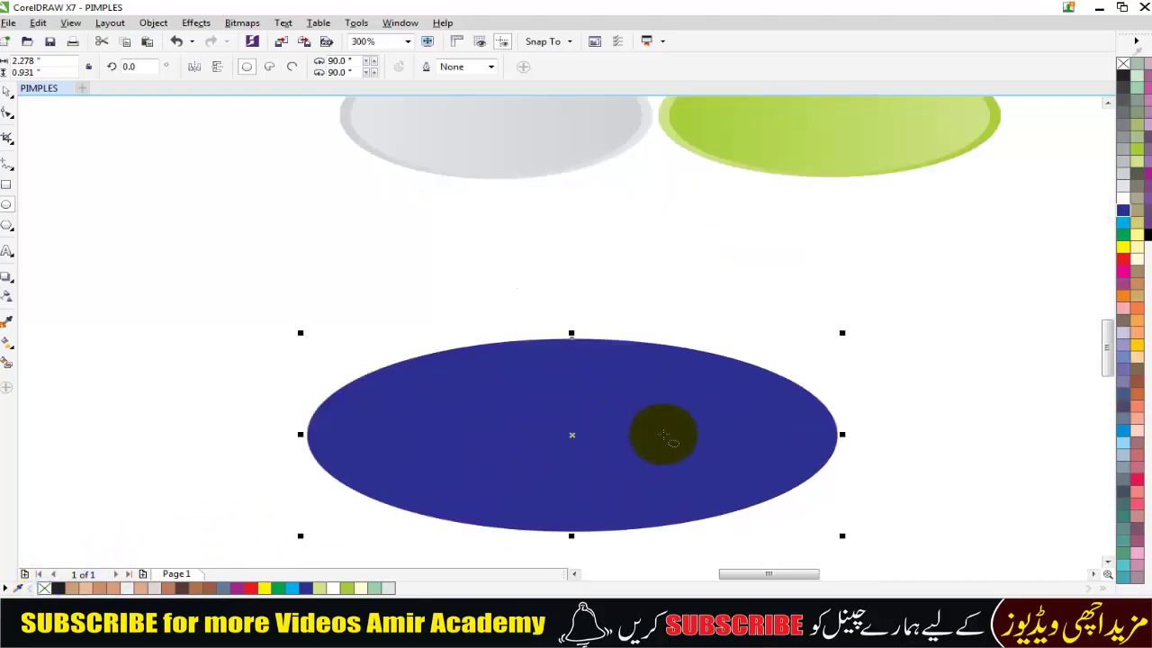
scroll(735, 378, "down", 2)
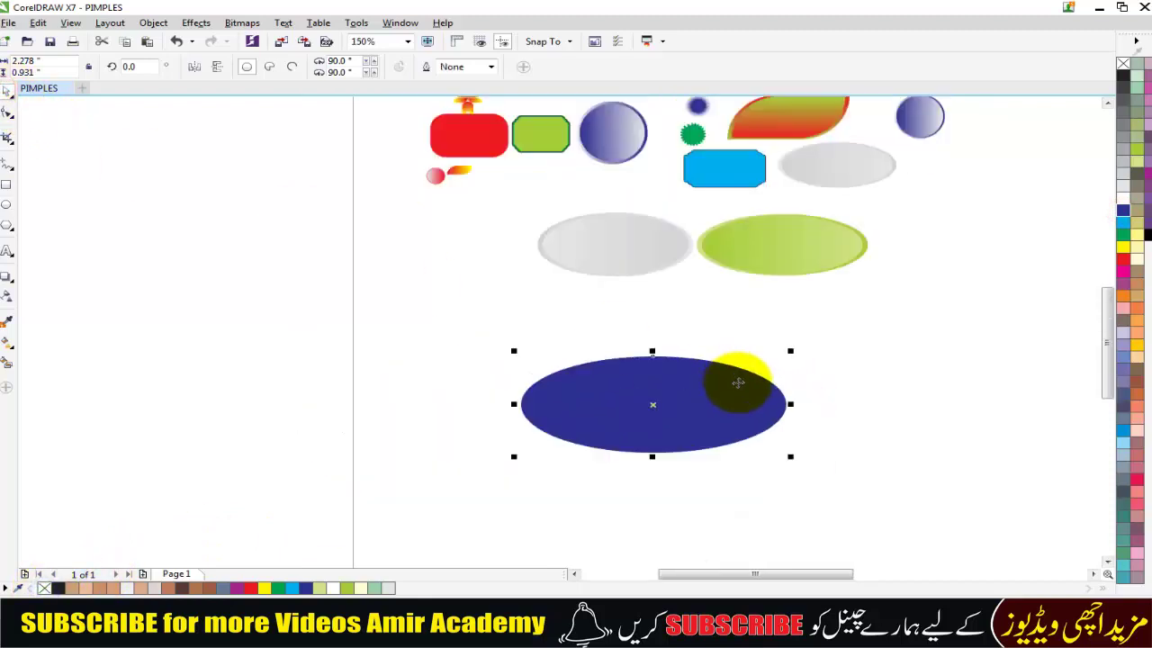
left_click(736, 383)
scroll(801, 391, "up", 2)
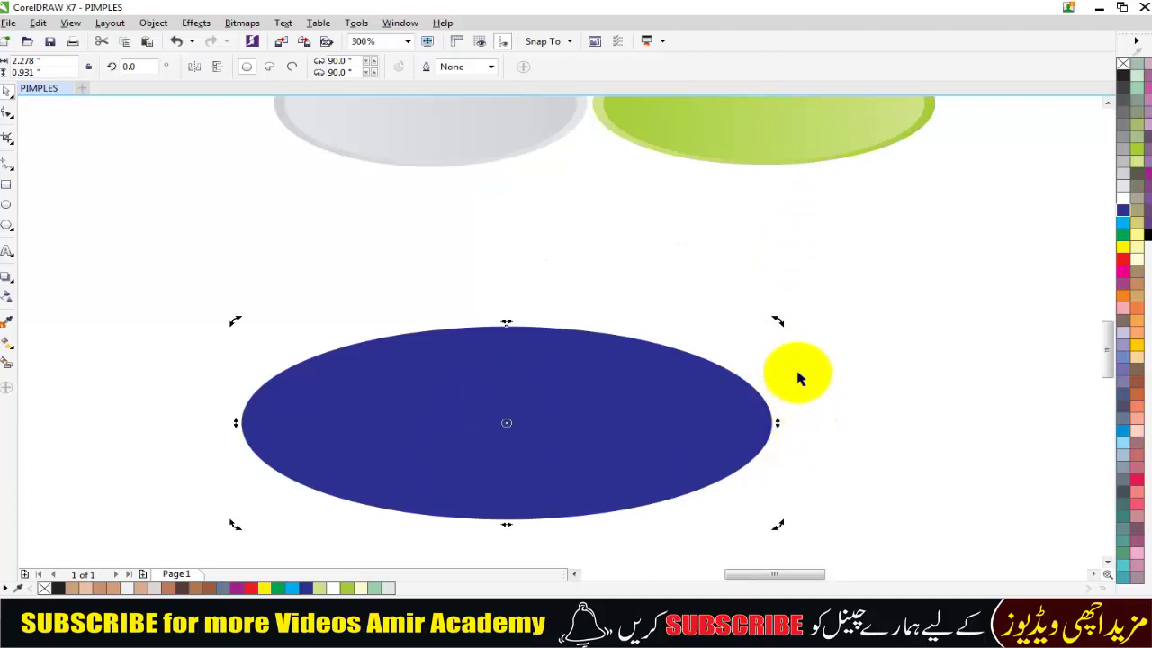
left_click_drag(776, 313, 764, 236)
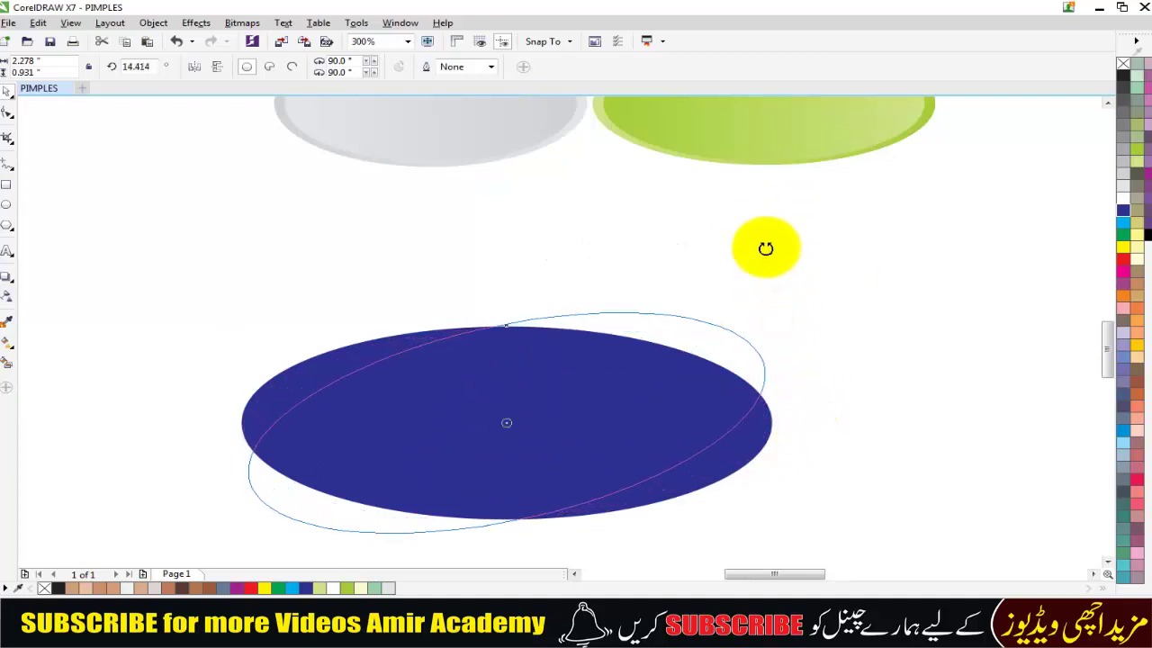
left_click(1123, 259)
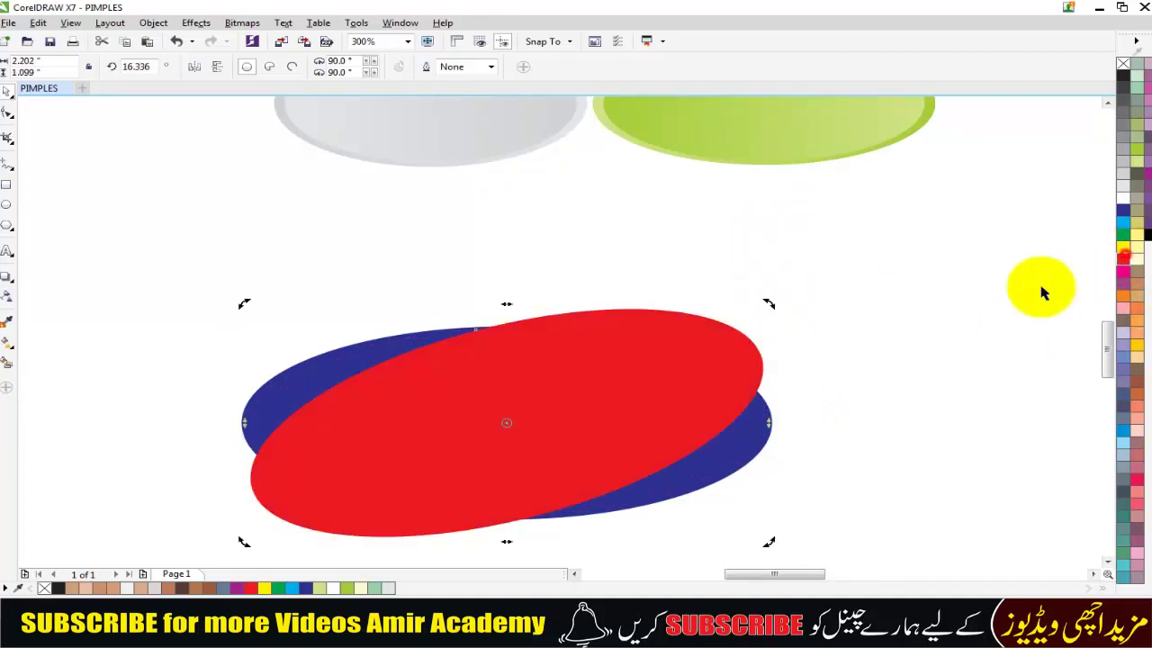
key("shift+Page_Down")
left_click(672, 329)
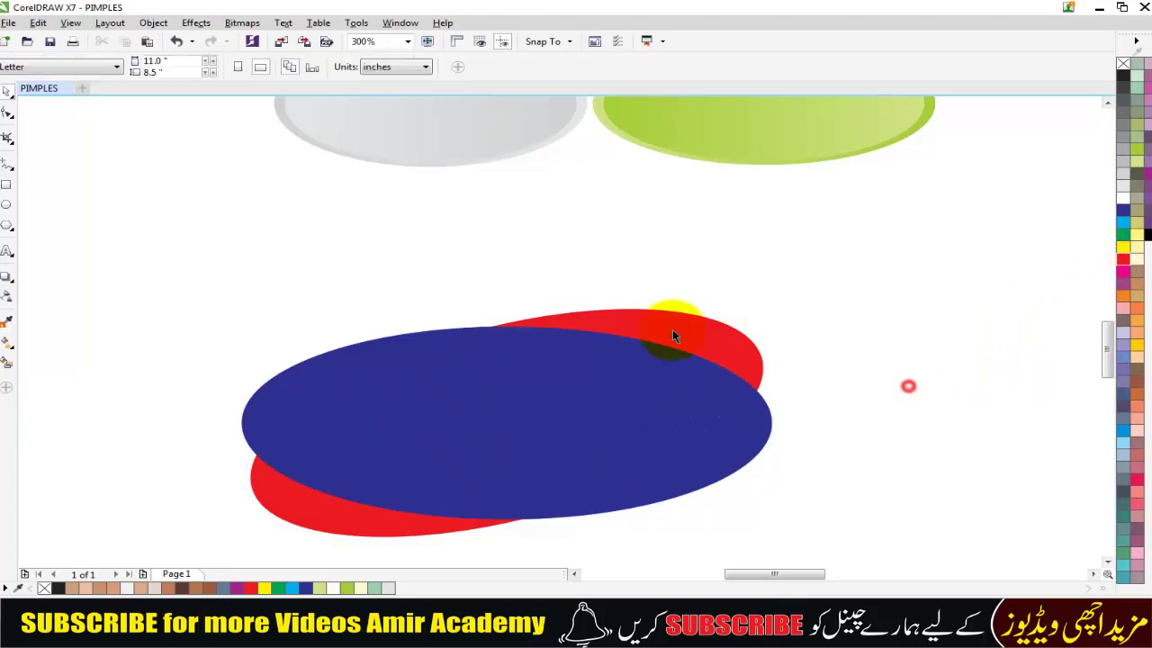
left_click(1124, 232)
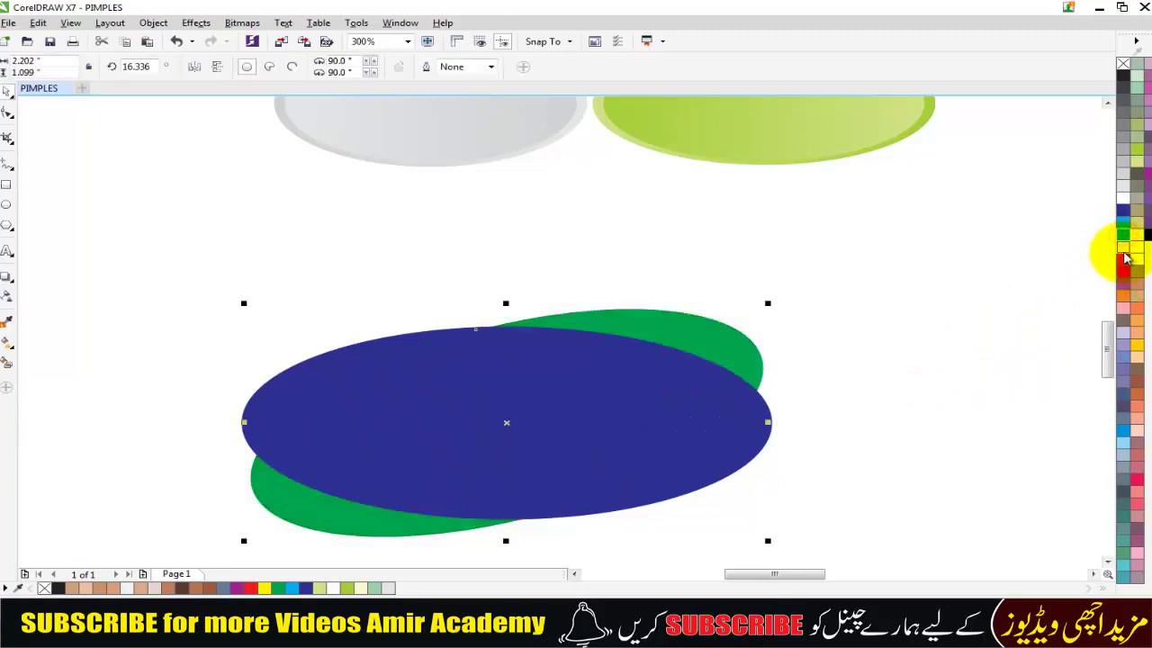
Recolour the untilted front ellipse red
left_click(621, 431)
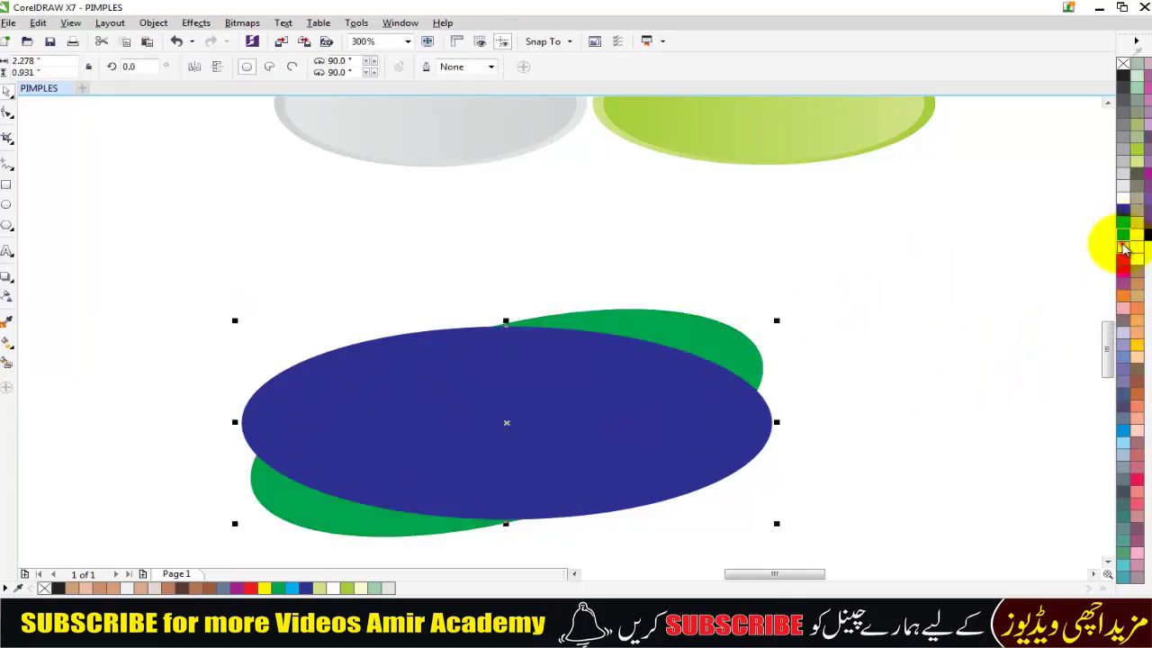
left_click(1123, 245)
left_click(1123, 259)
left_click(921, 371)
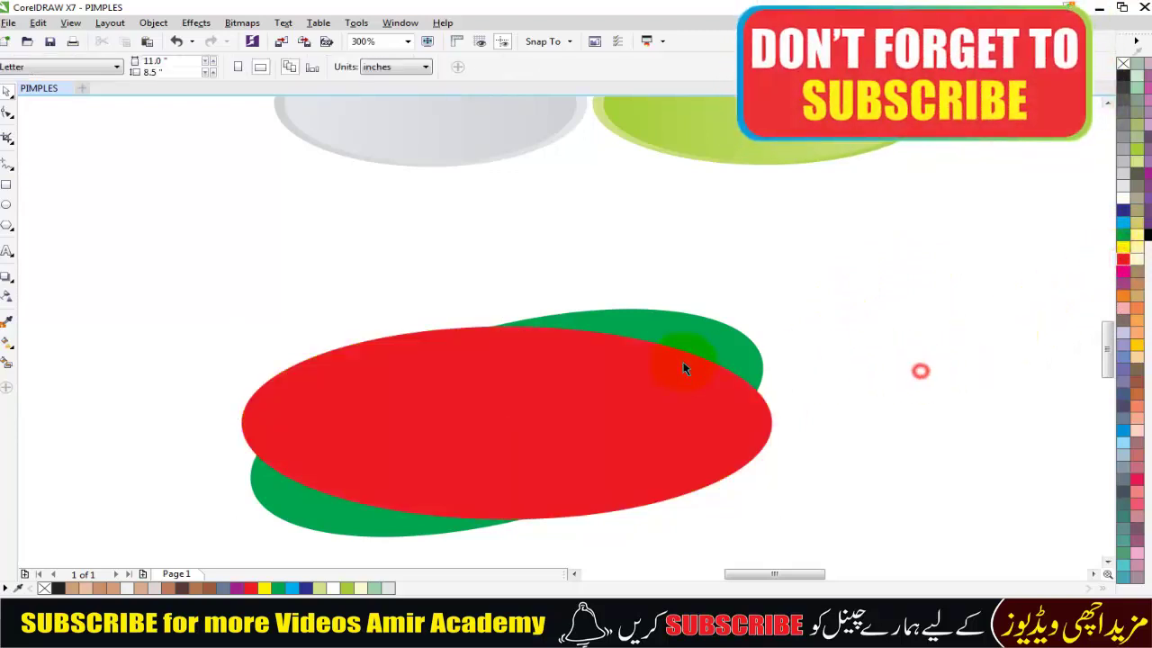
scroll(683, 362, "down", 2)
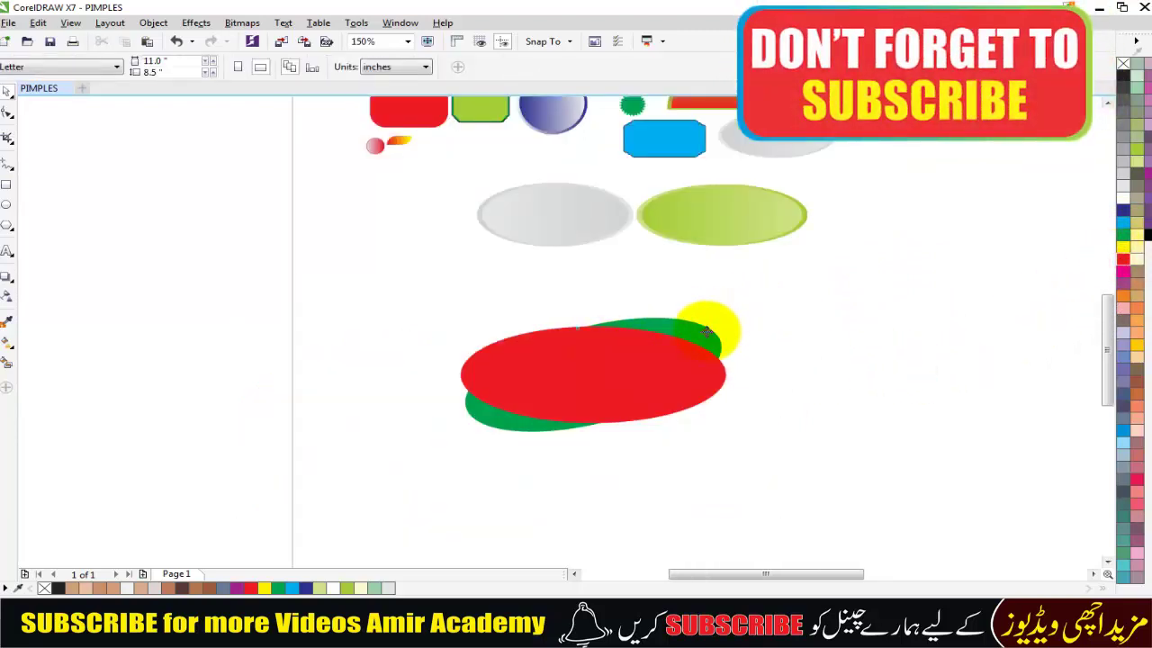
left_click(707, 331)
Rotate a green petal copy further and repeat the rotated copy twice to complete the flower
left_click_drag(729, 314, 677, 255)
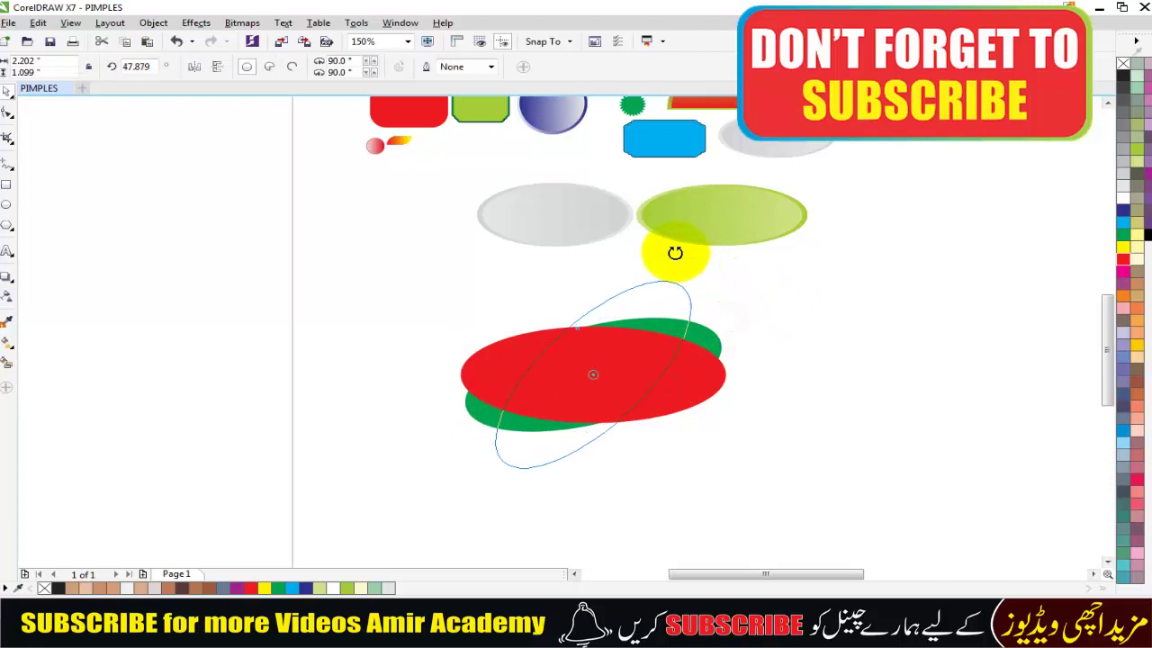
key("ctrl+r")
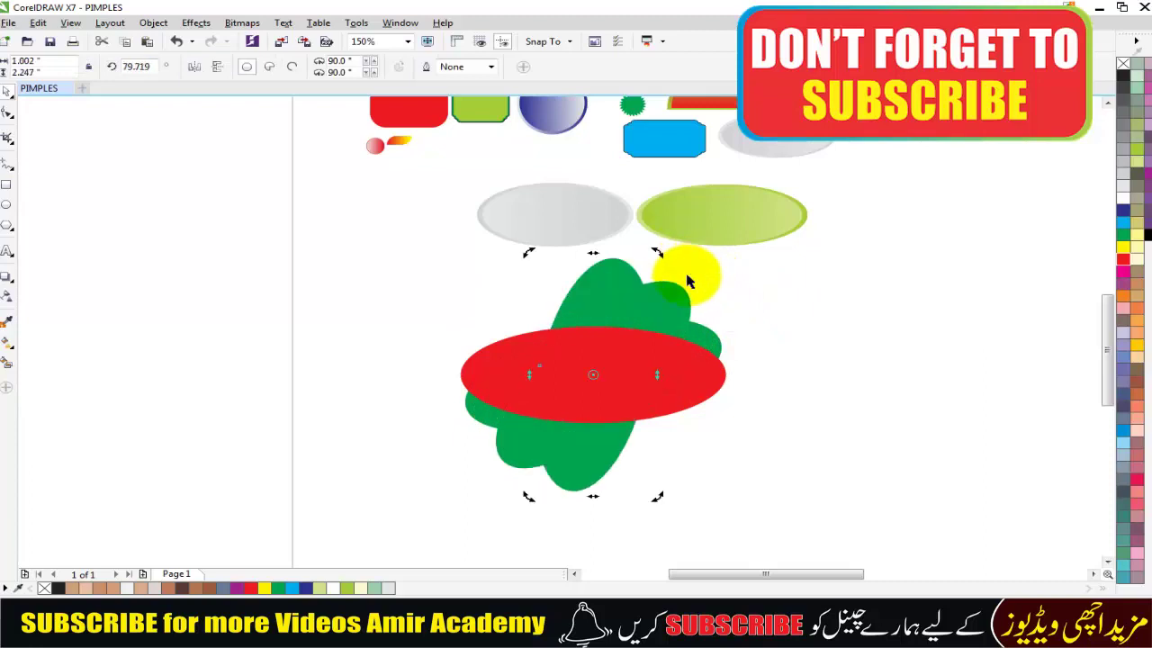
key("ctrl+r")
key("ctrl+r")
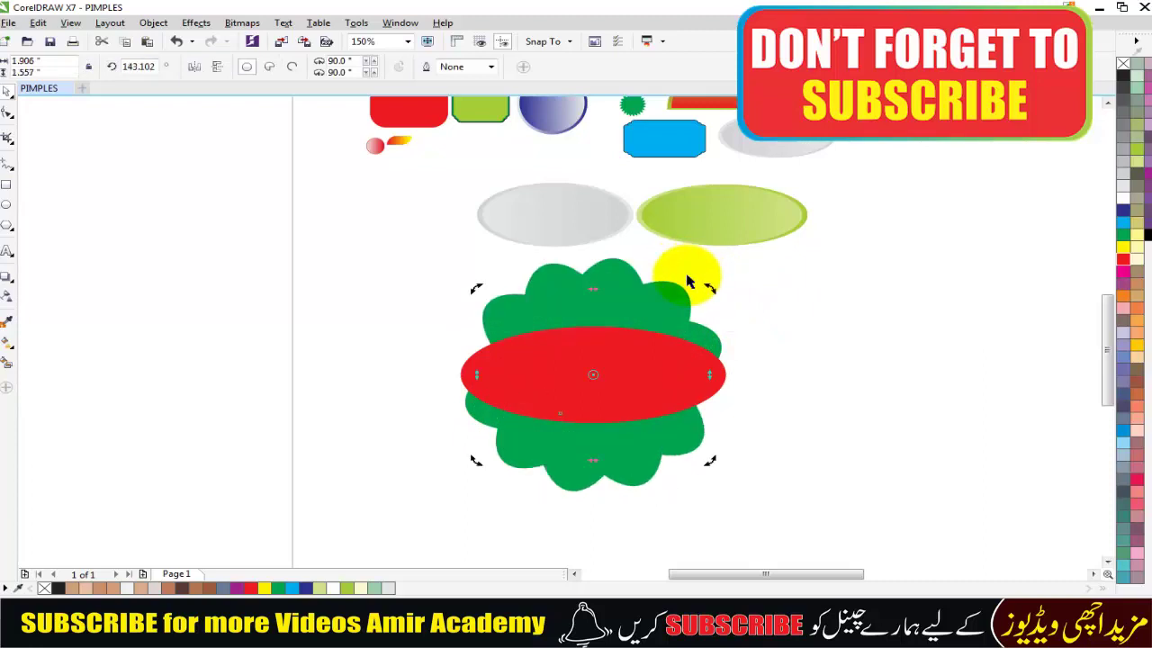
left_click(810, 372)
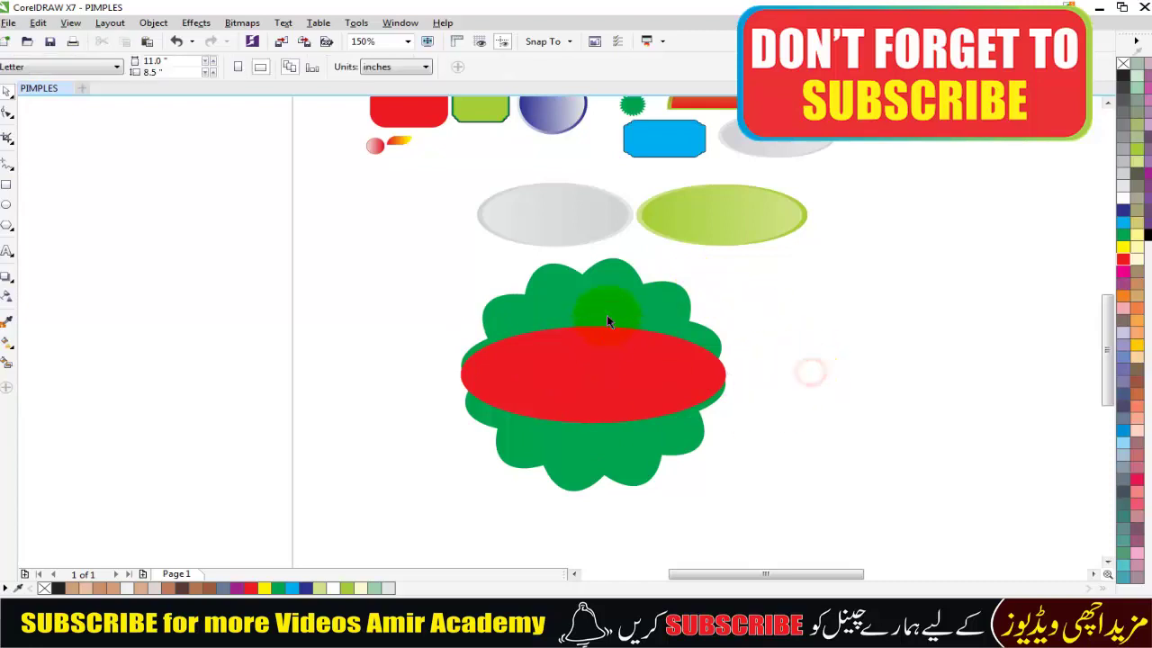
Fill petals pale cream, then recolour individual petals blue and purple
left_click(489, 324)
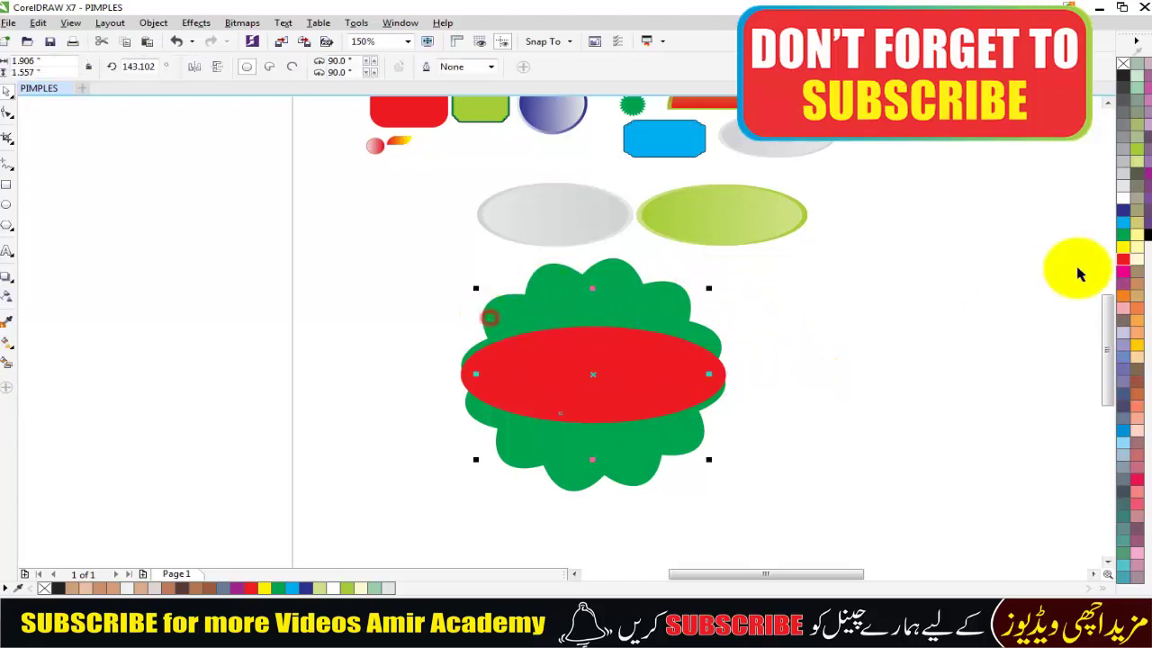
left_click(1136, 262)
left_click(565, 278)
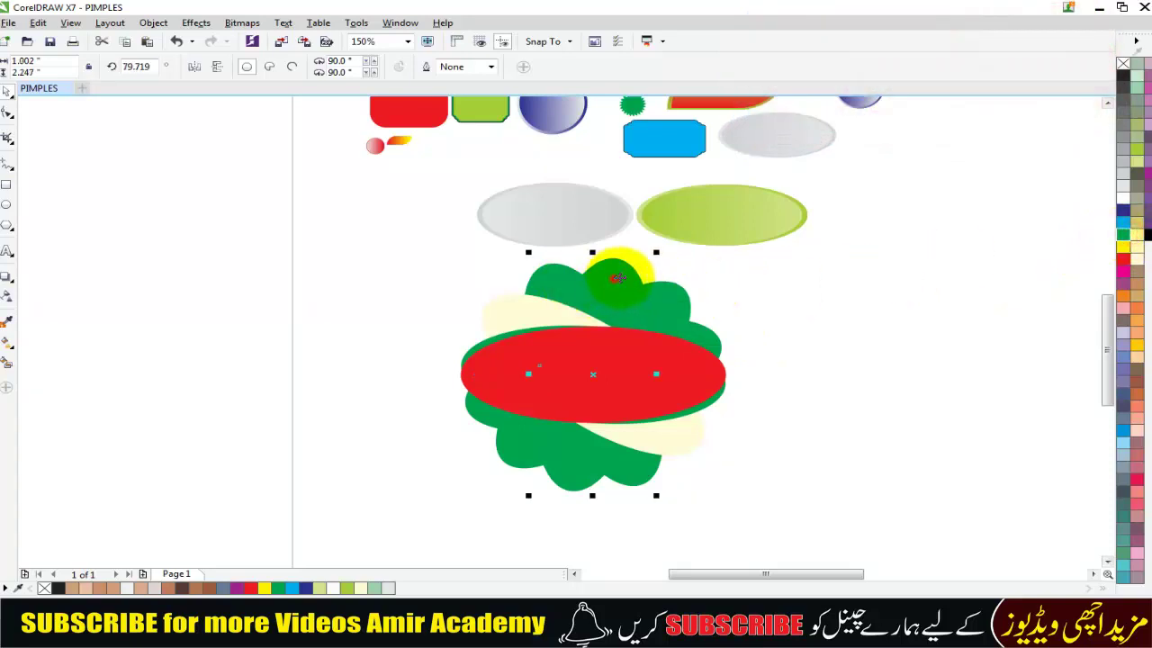
left_click(1127, 230)
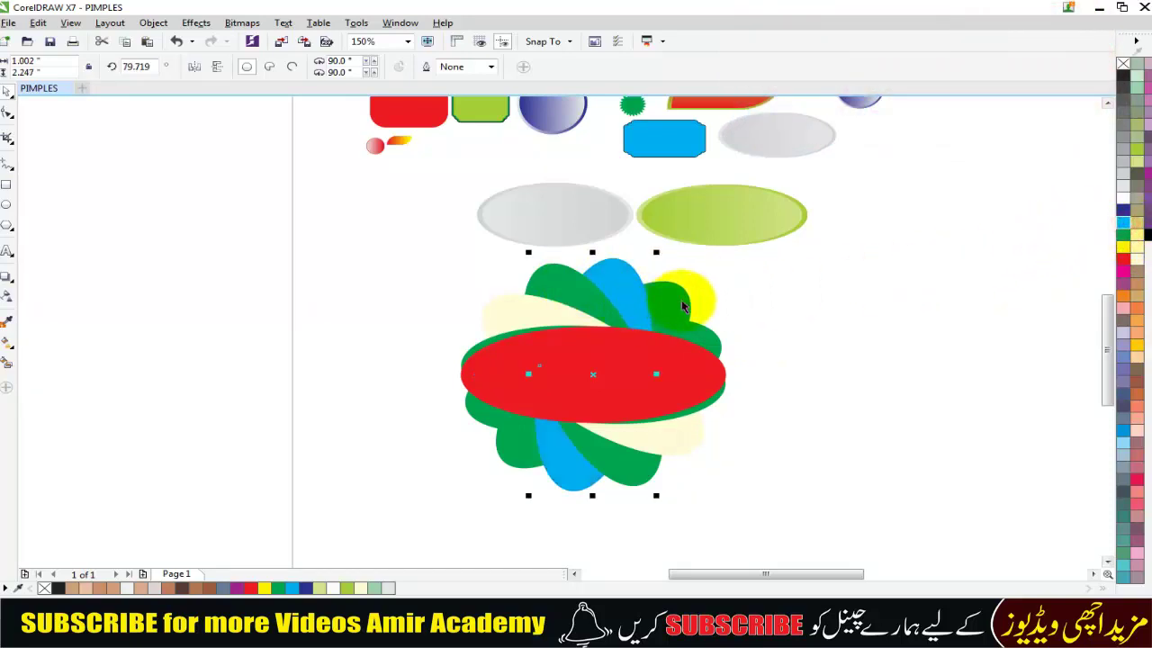
left_click(703, 334)
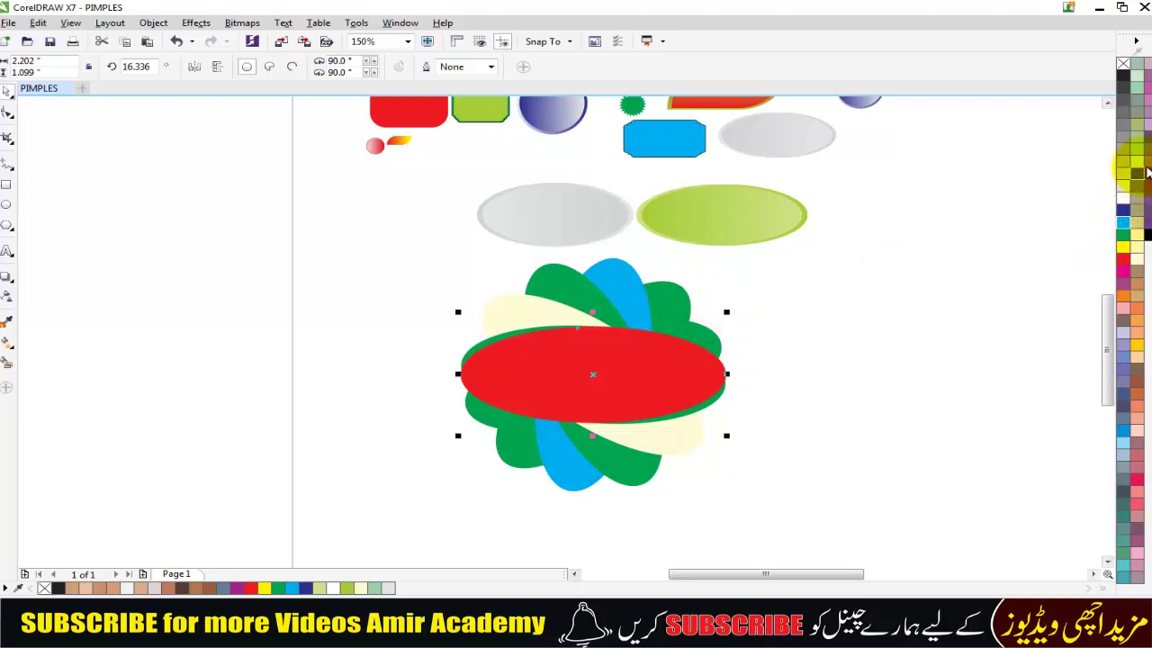
left_click(1148, 173)
Make the remaining cream petals brown, then marquee-select the whole flower
left_click(861, 337)
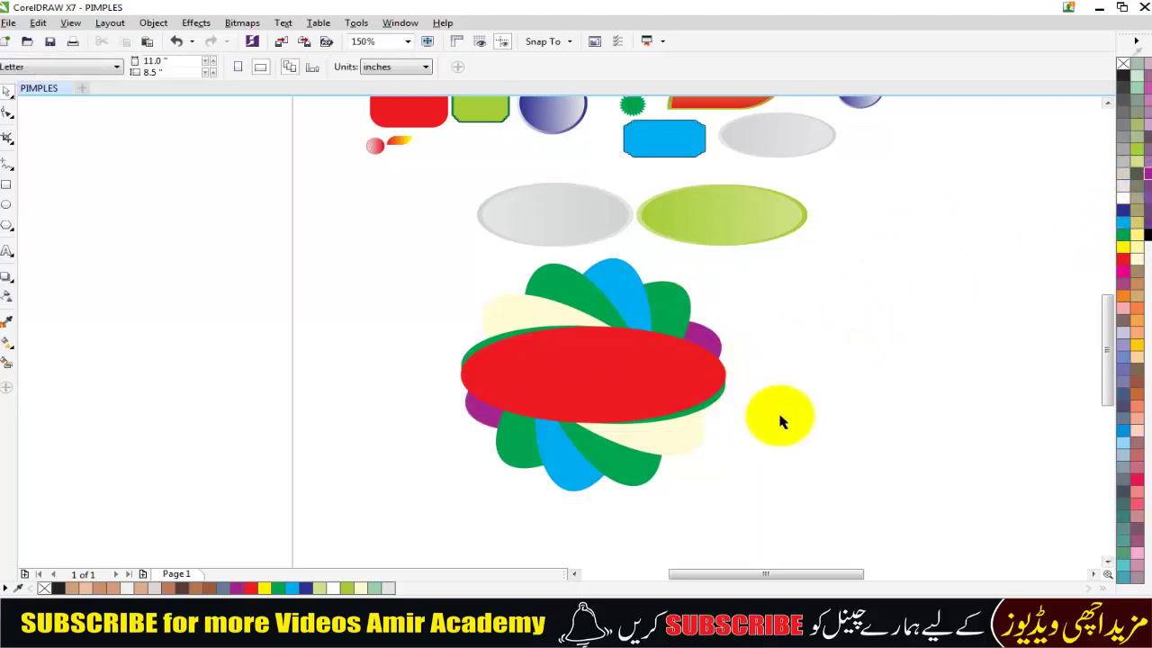
left_click(493, 308)
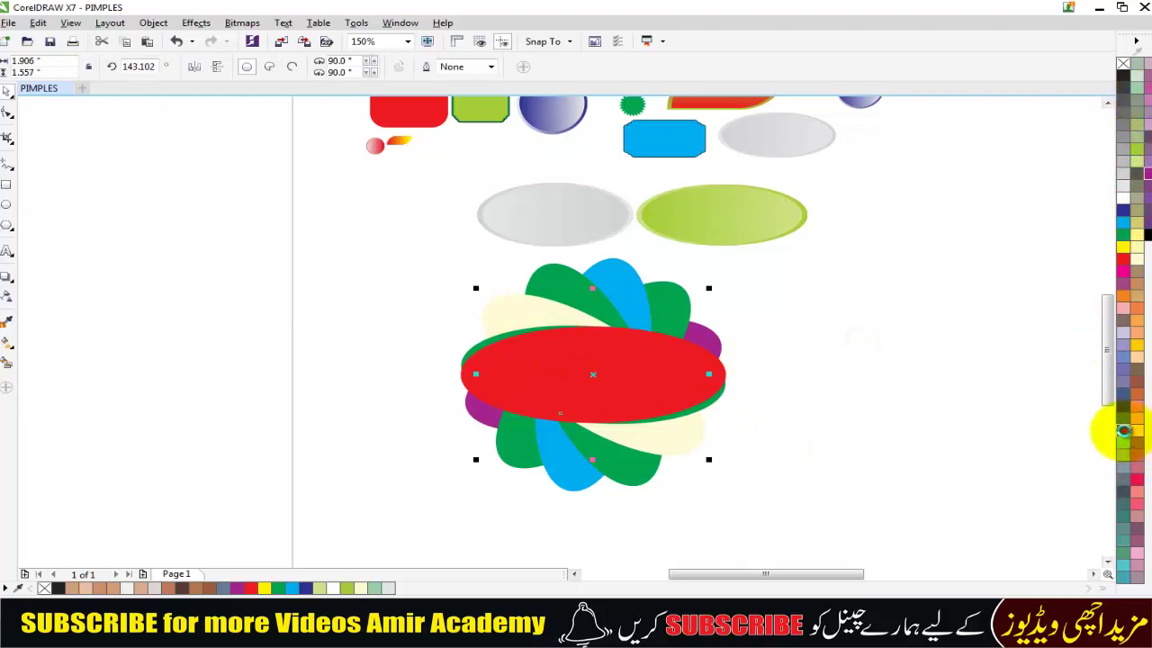
left_click(1123, 430)
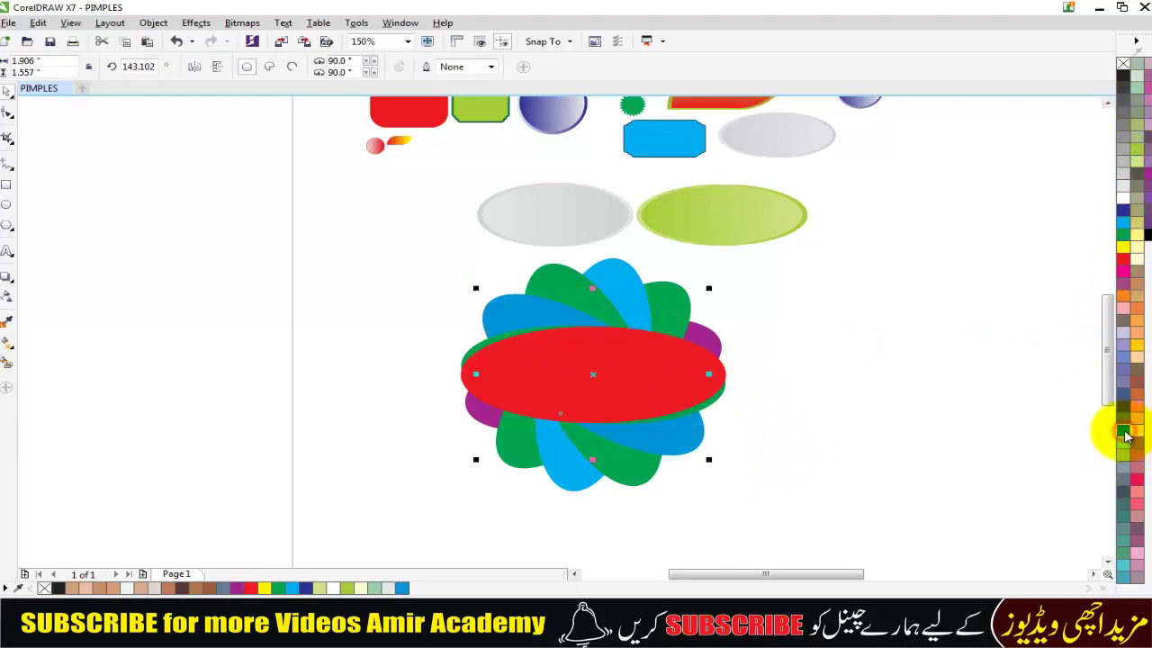
left_click(882, 416)
left_click_drag(828, 510, 447, 252)
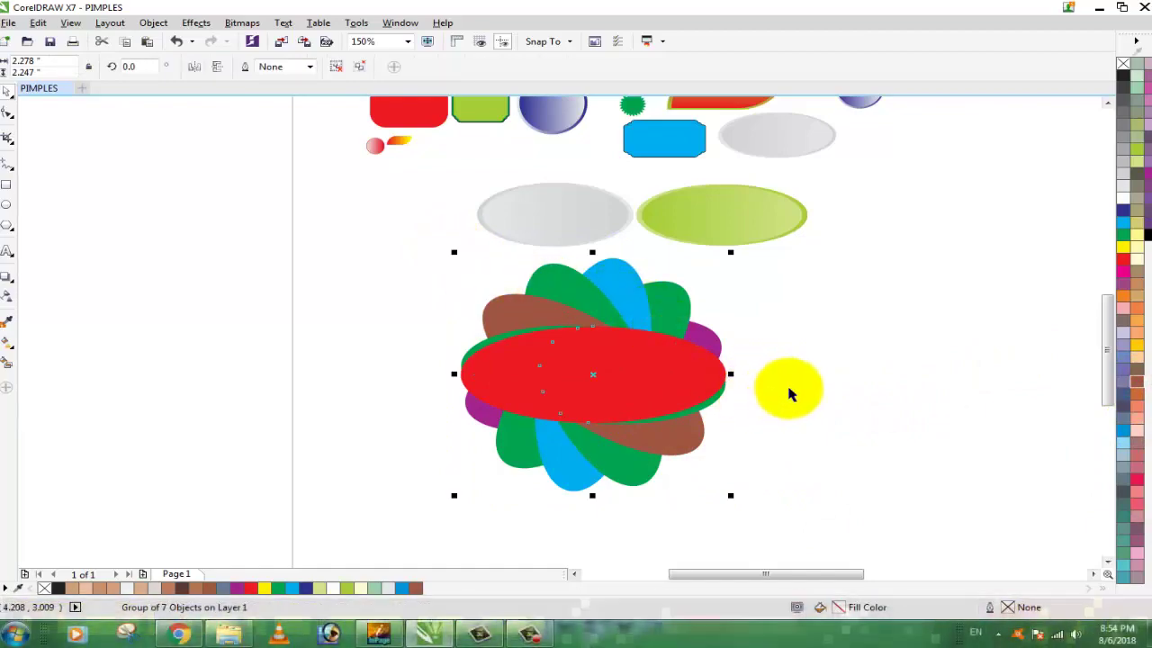
Zoom in and fill only the red centre ellipse white, undoing an accidental white fill on the whole flower
left_click(806, 504)
left_click_drag(800, 519, 423, 244)
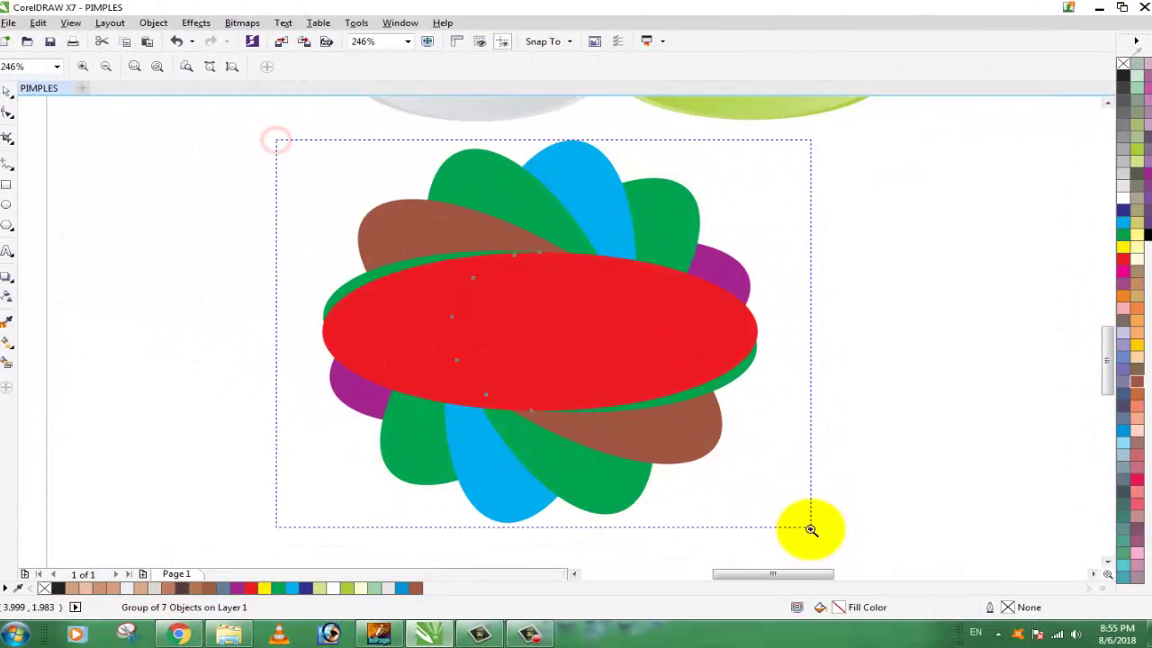
left_click_drag(327, 140, 811, 529)
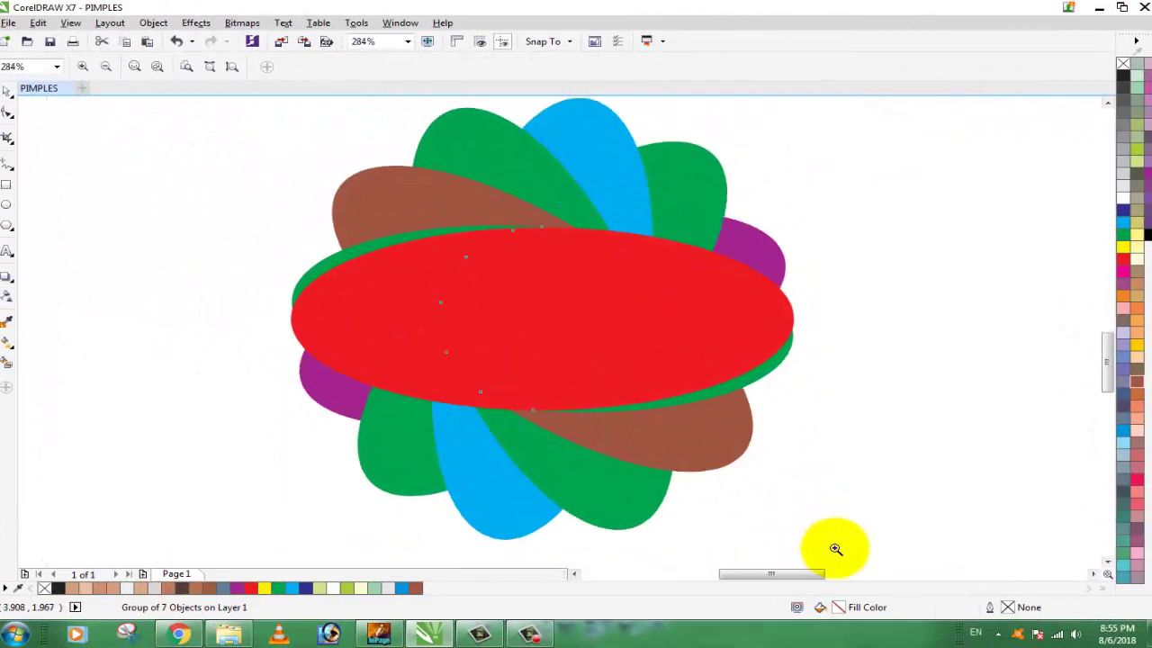
double_click(8, 94)
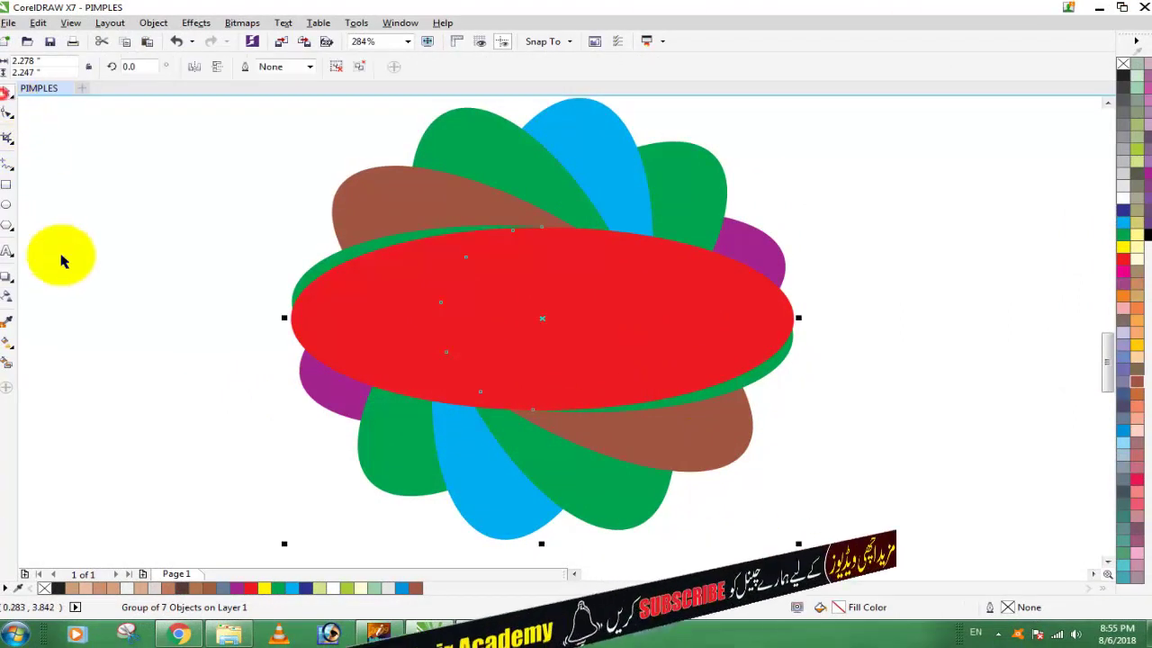
left_click(663, 280)
left_click(1125, 200)
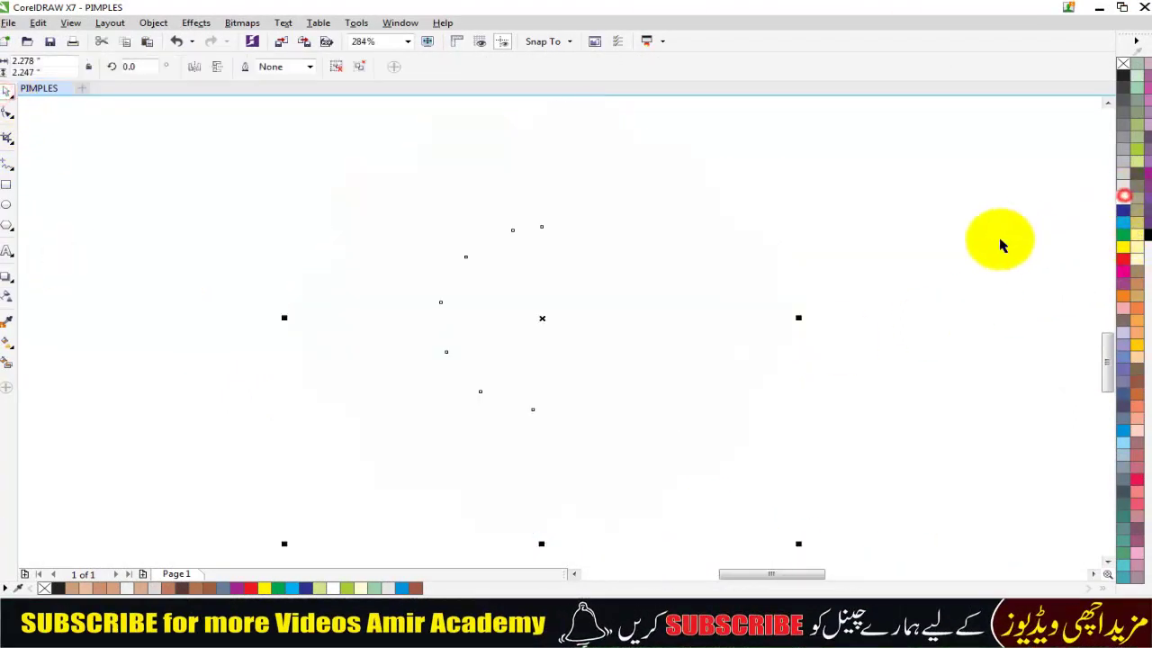
key("ctrl+z")
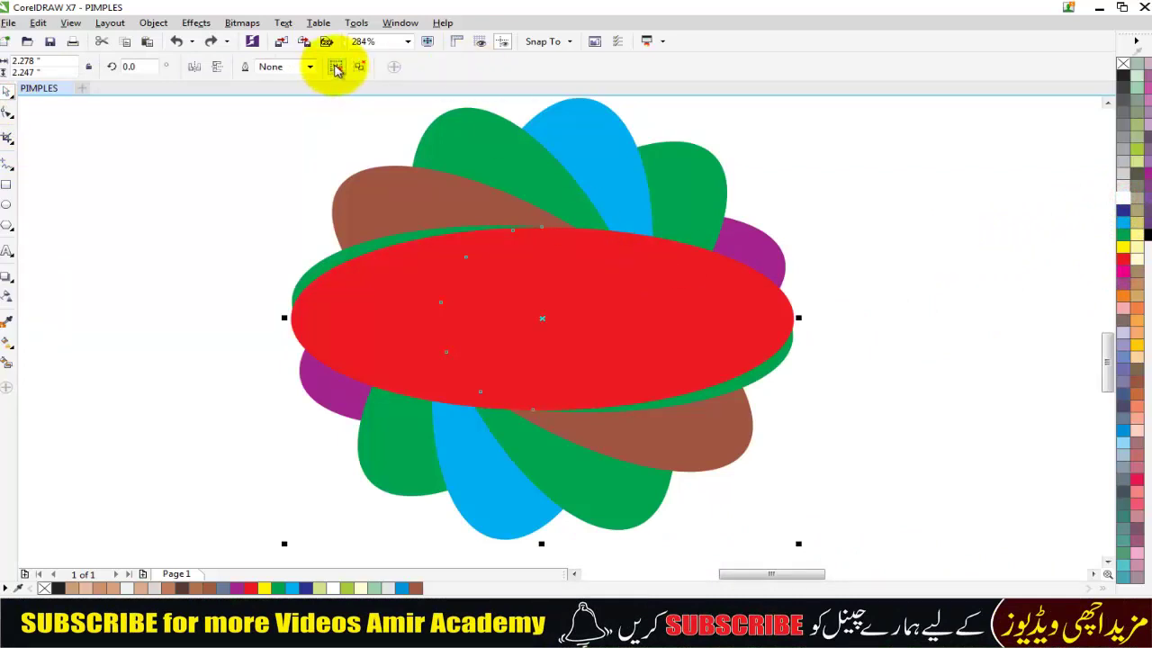
left_click(116, 249)
left_click(475, 288)
left_click(1123, 197)
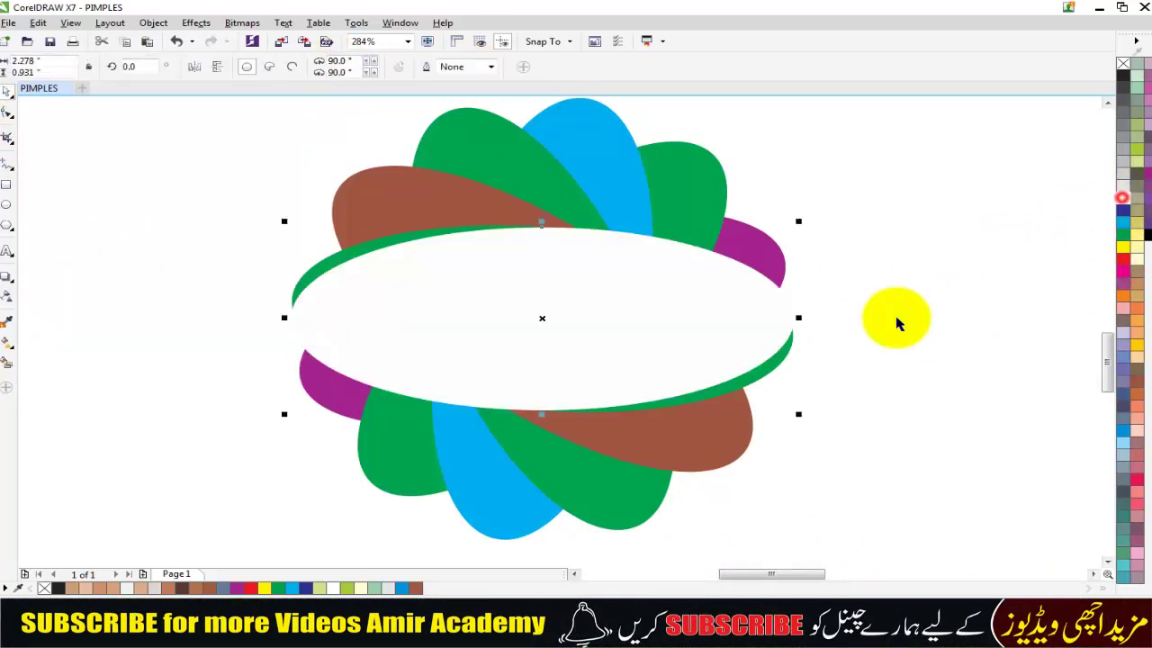
left_click(944, 324)
scroll(457, 278, "down", 2)
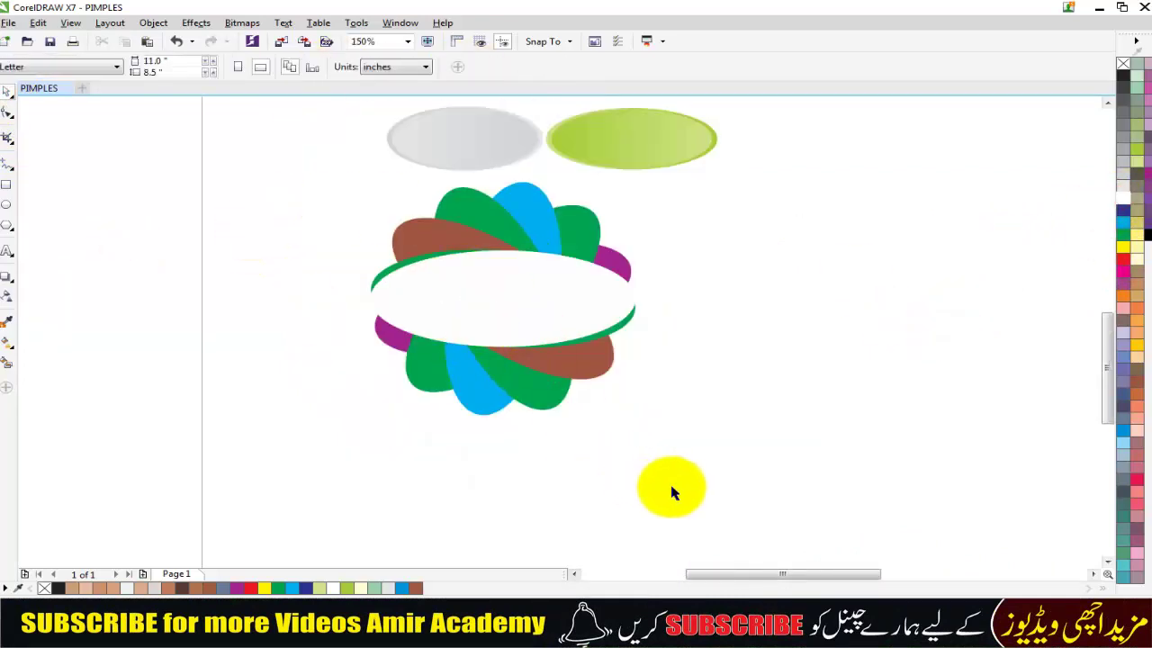
scroll(472, 376, "down", 2)
scroll(472, 376, "up", 2)
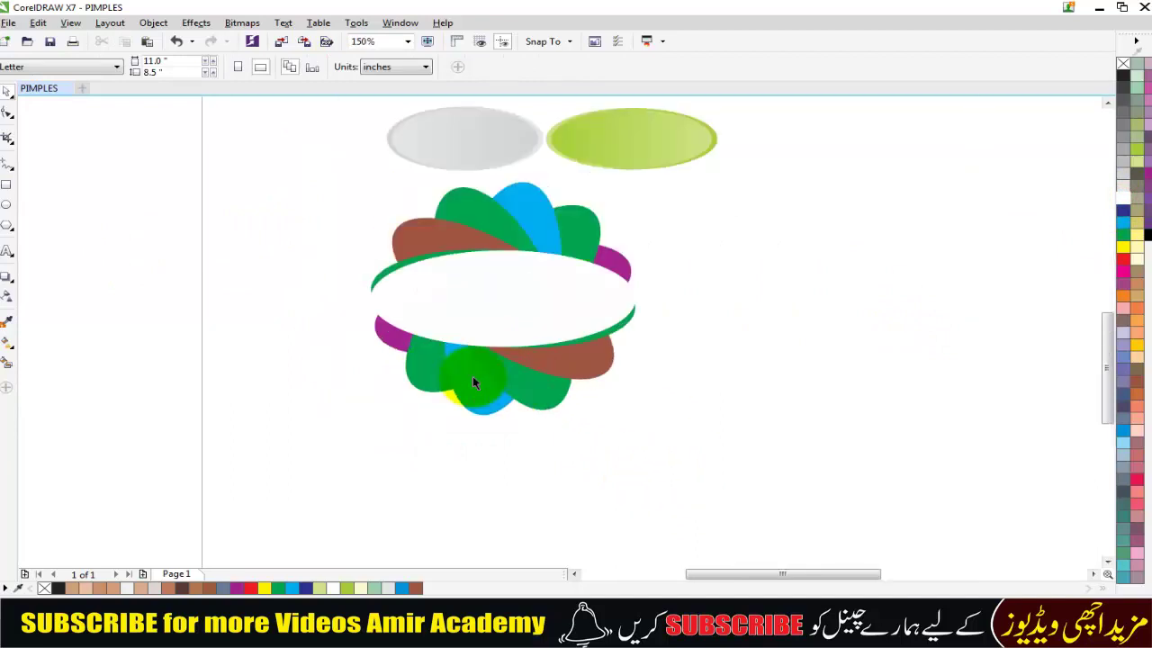
scroll(473, 376, "down", 2)
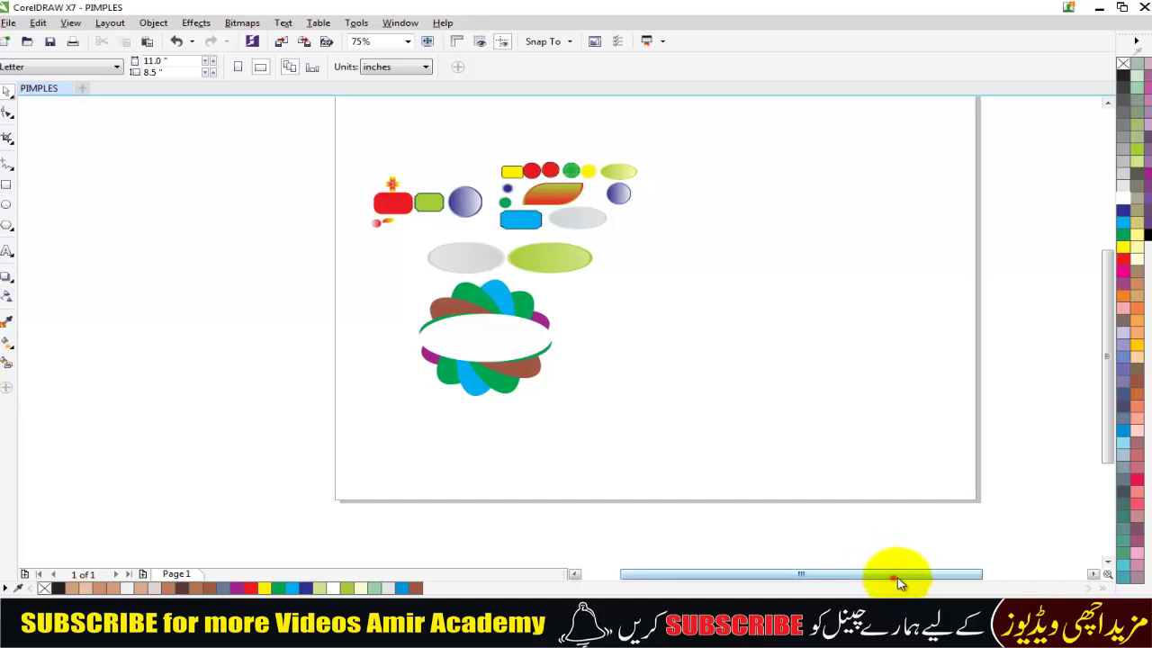
left_click_drag(881, 570, 912, 573)
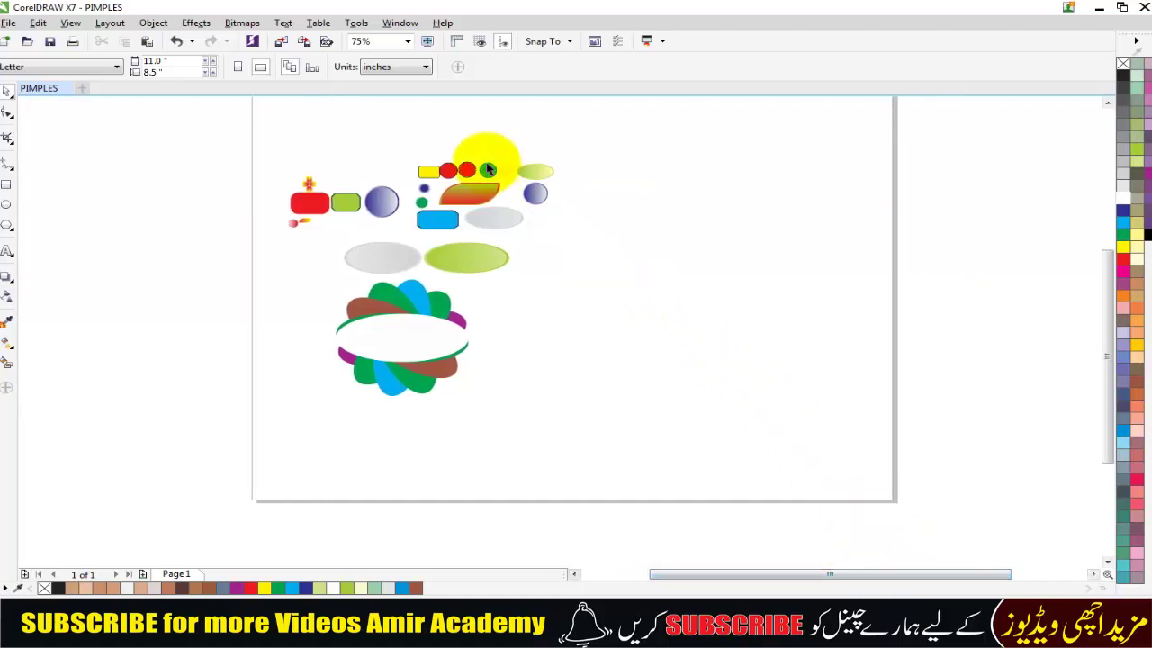
scroll(485, 163, "up", 6)
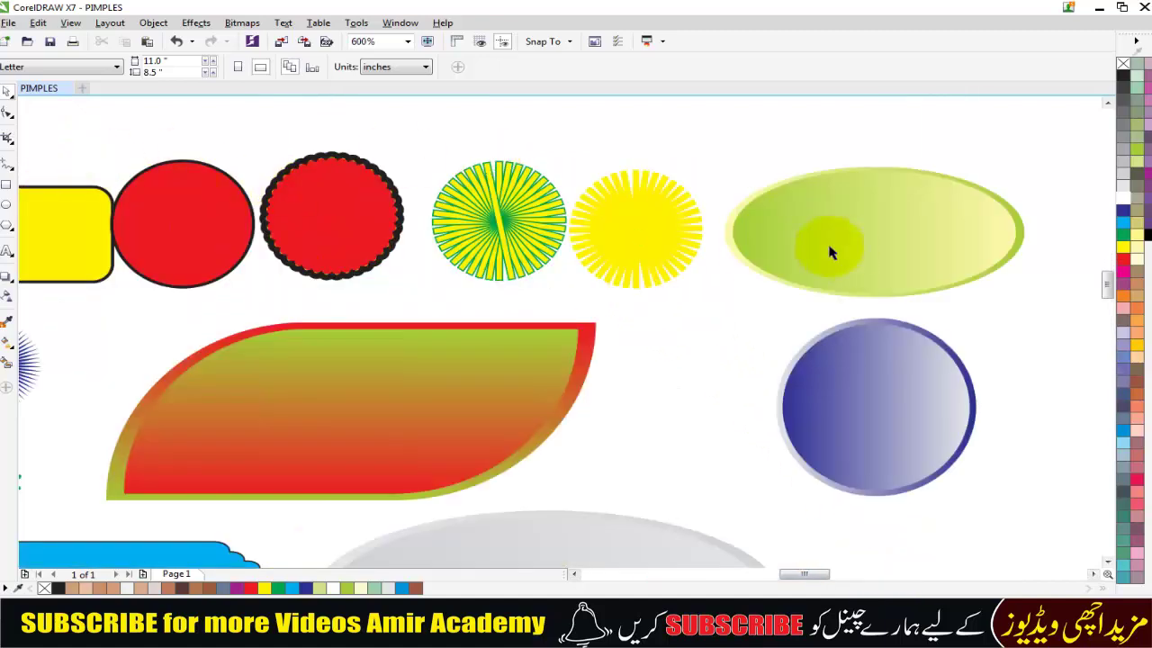
scroll(457, 288, "down", 4)
scroll(459, 290, "down", 2)
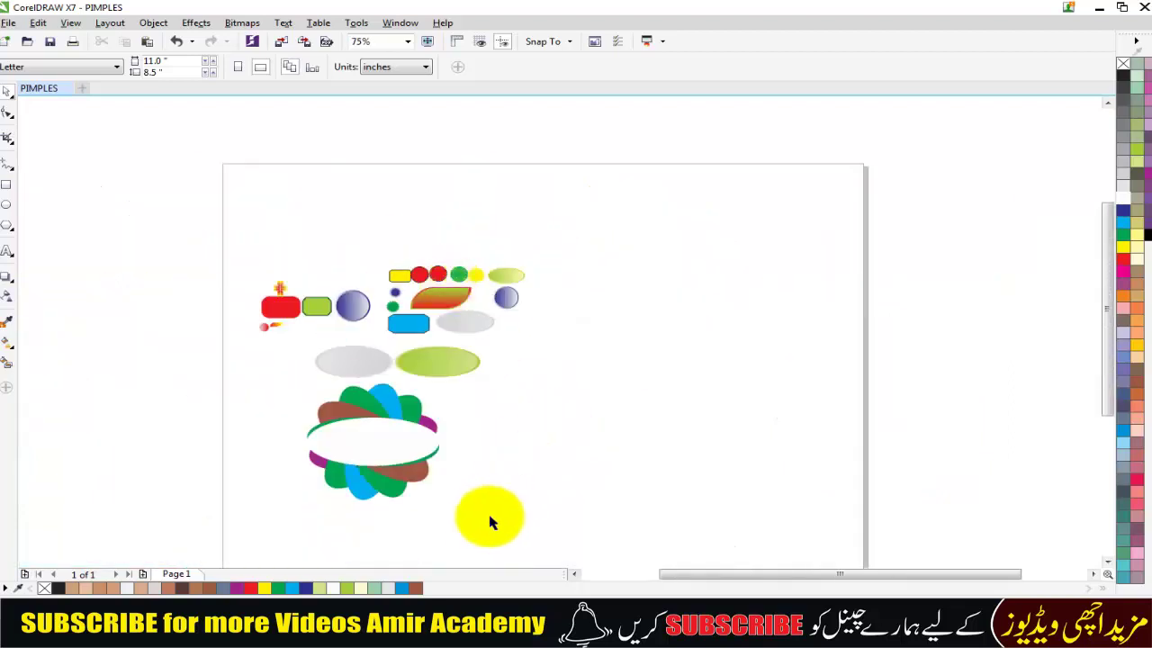
scroll(489, 521, "up", 2)
scroll(485, 520, "up", 2)
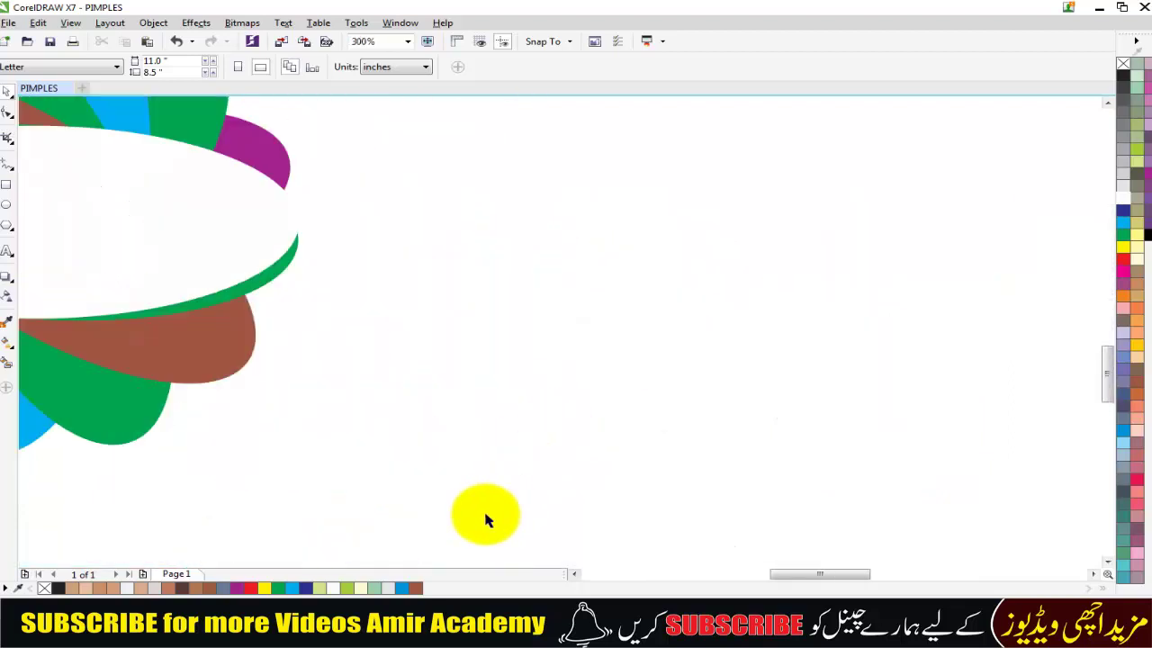
Draw a 1.101-inch circle right of the flower with a 0.142-inch circle on its top edge
left_click(6, 205)
left_click_drag(496, 234, 730, 428)
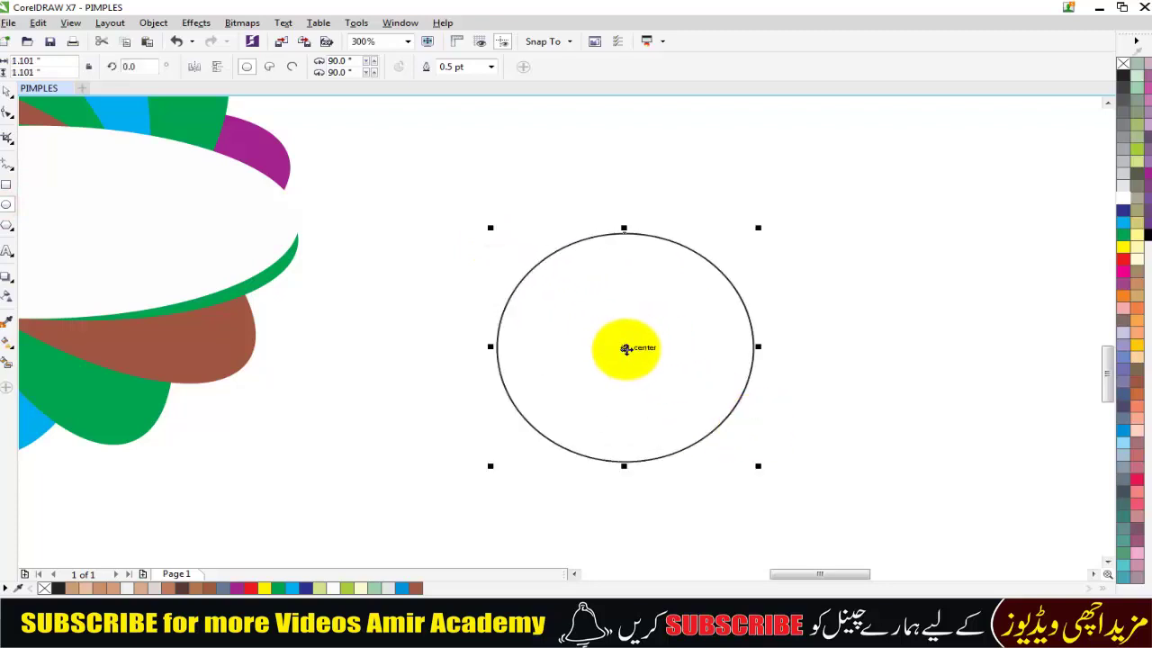
left_click_drag(627, 349, 626, 316)
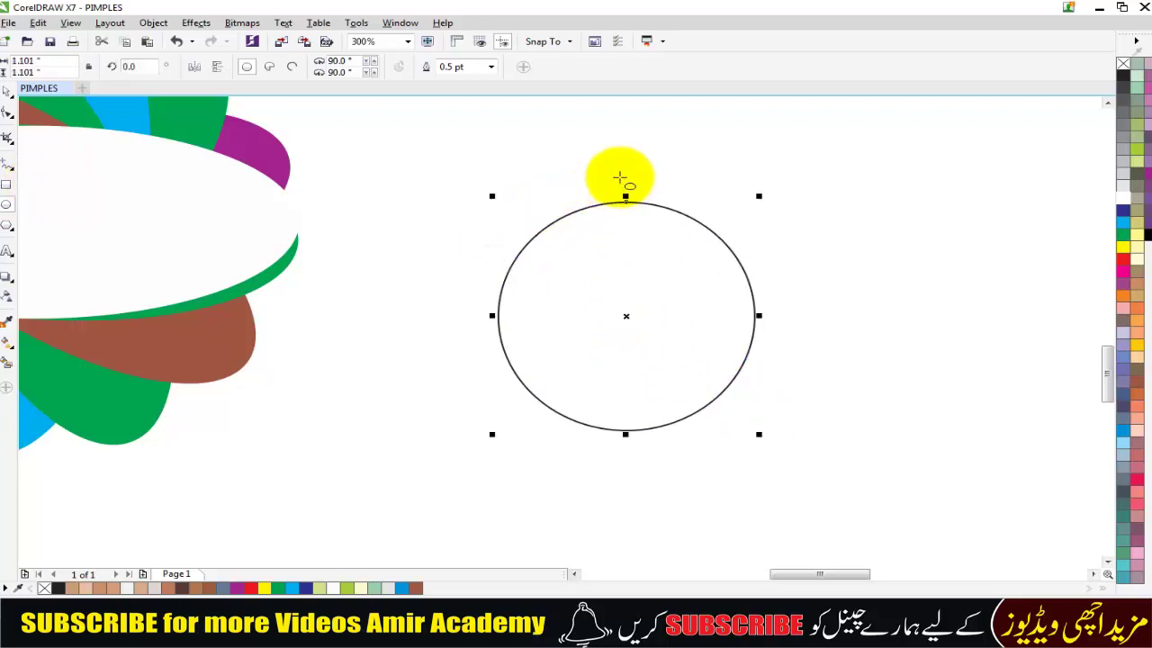
left_click_drag(609, 181, 631, 202)
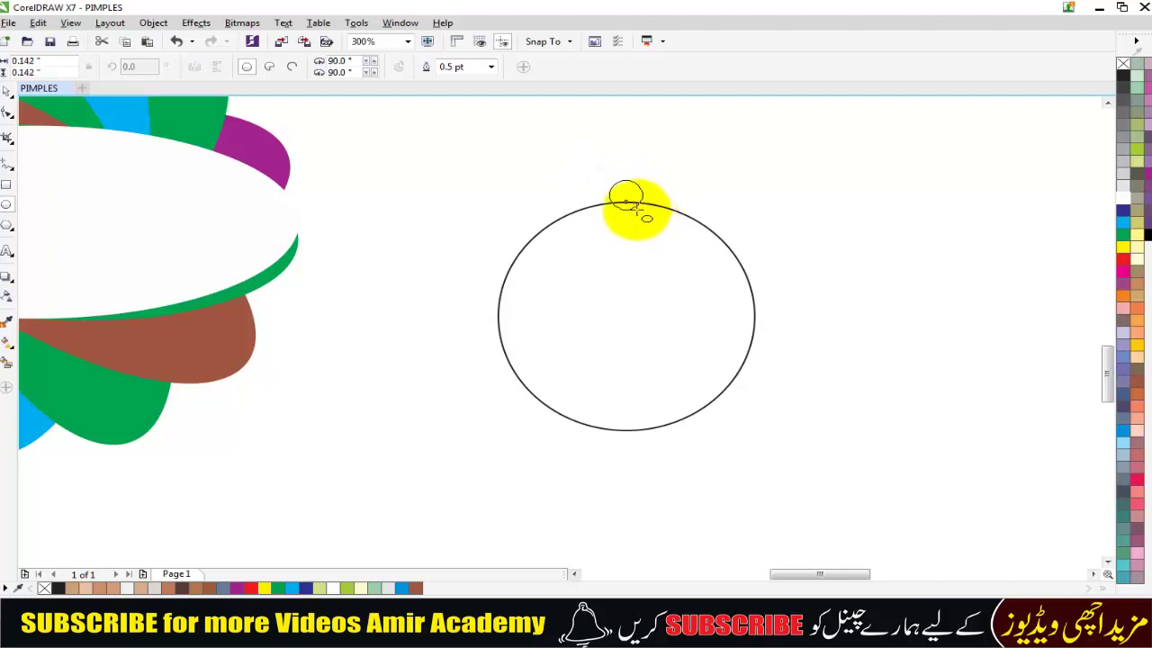
left_click(9, 92)
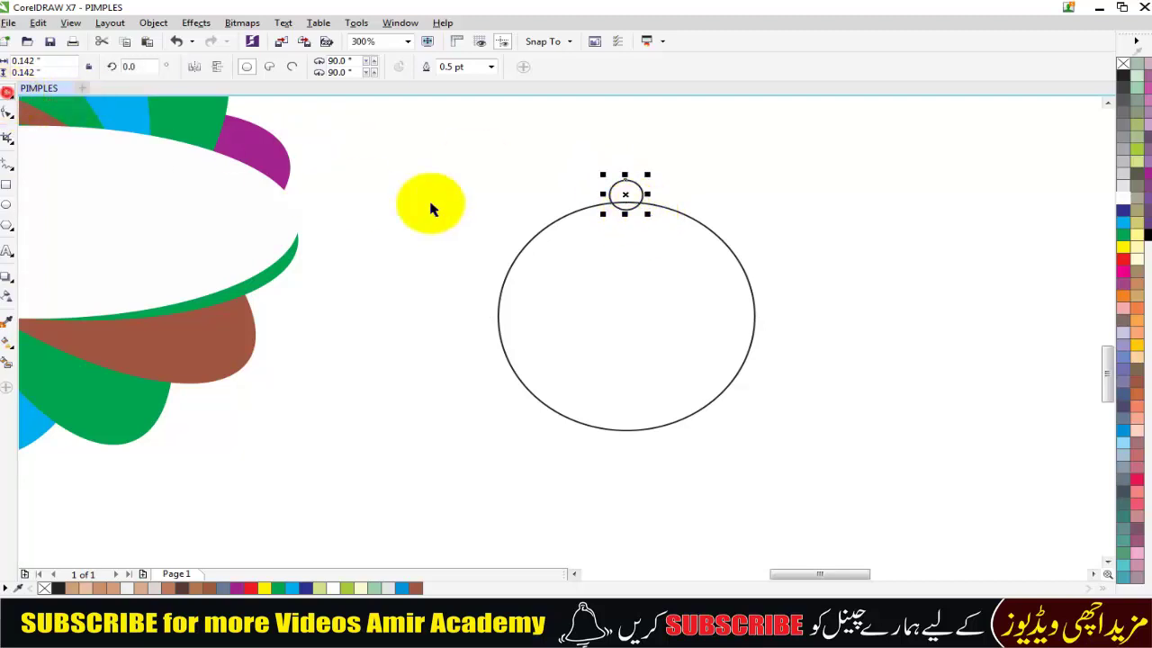
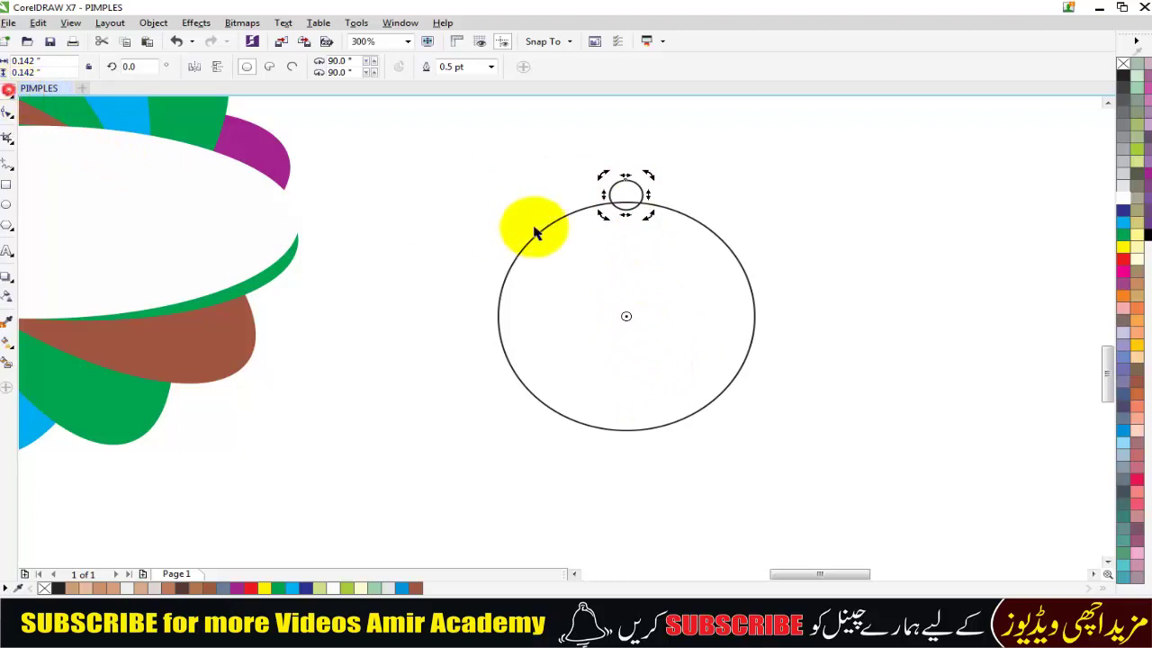
Rotate three small circles slightly to close the ring at the top, then select the whole ring
left_click_drag(659, 172, 680, 177)
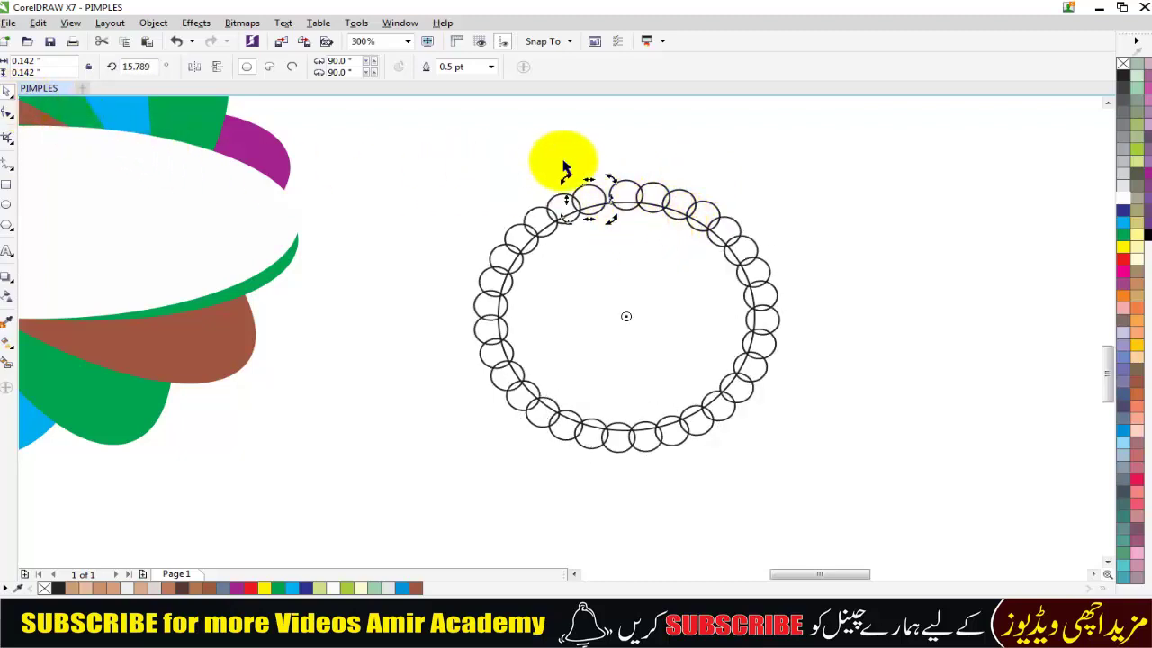
scroll(630, 176, "up", 3)
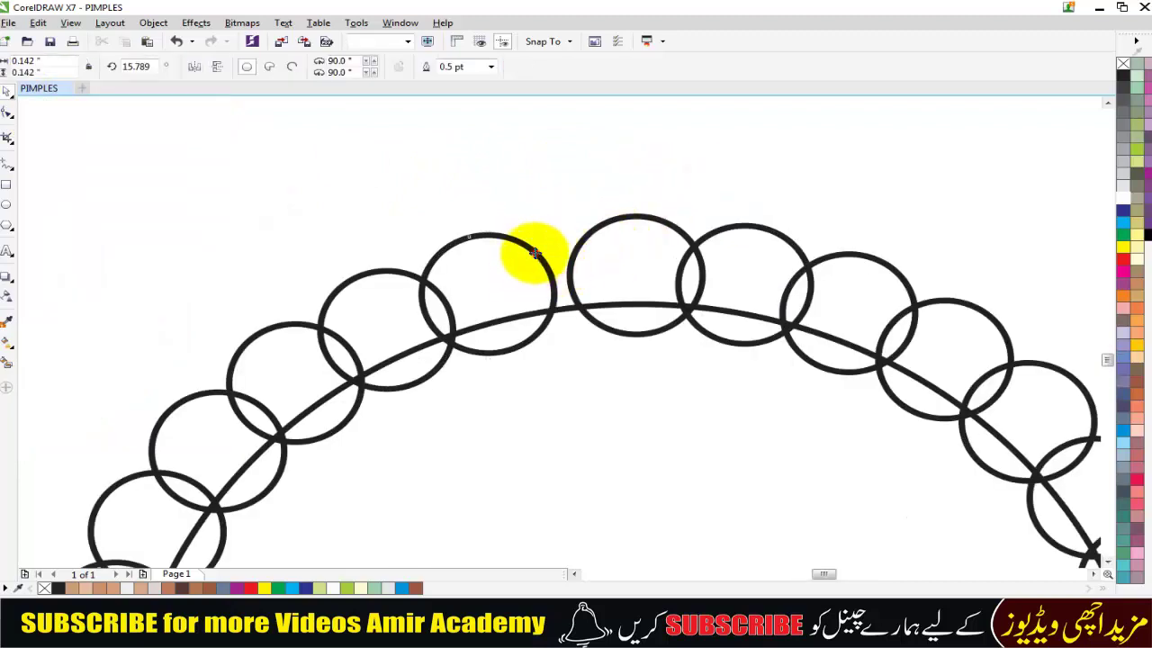
left_click(520, 241)
left_click_drag(561, 229, 575, 230)
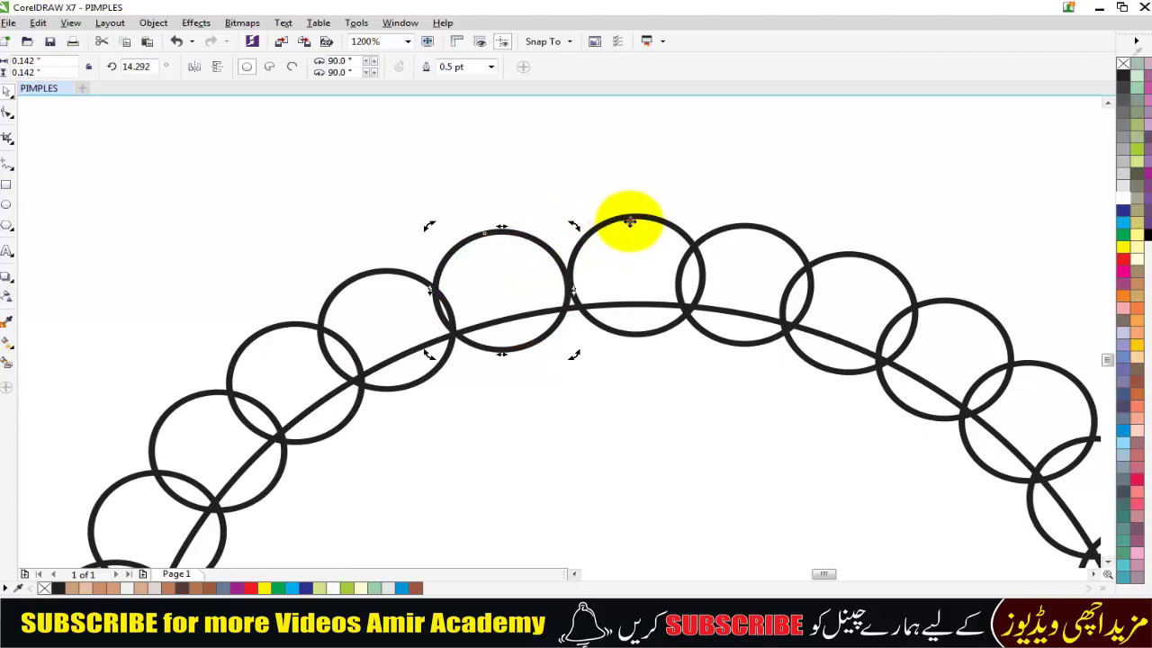
left_click(630, 221)
left_click(655, 227)
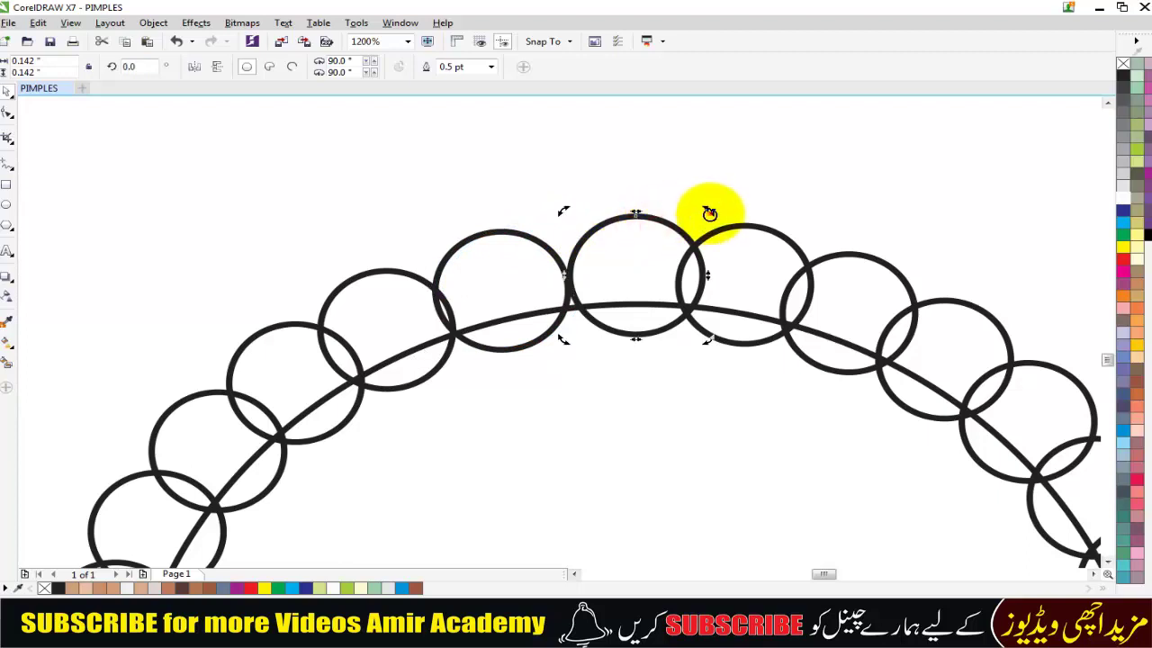
left_click_drag(709, 213, 692, 212)
scroll(591, 219, "down", 1)
scroll(565, 218, "down", 1)
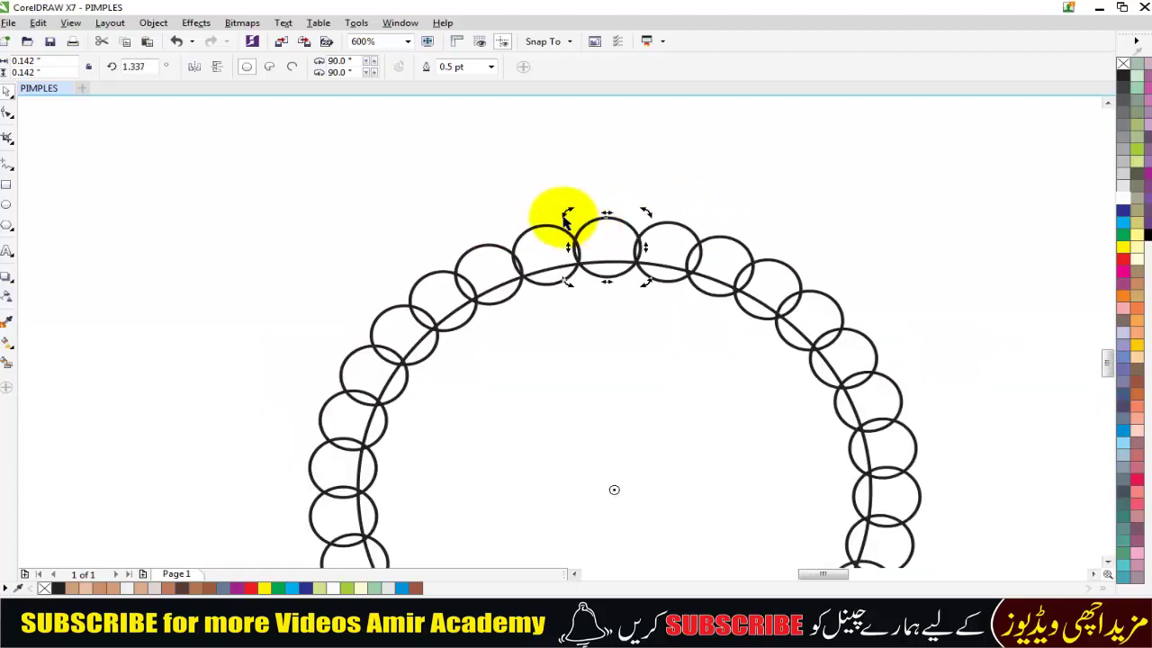
scroll(489, 219, "down", 1)
mouse_move(373, 175)
left_mouse_down()
mouse_move(676, 416)
mouse_move(791, 531)
left_mouse_up()
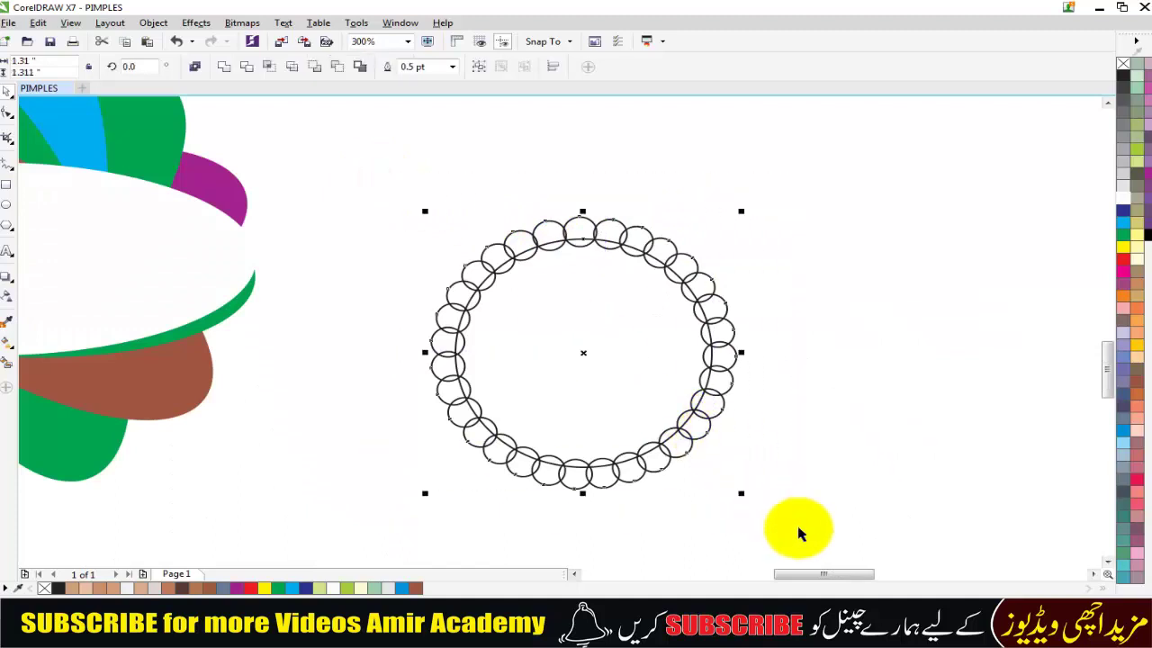
Weld the ring of circles into one scalloped shape and fill it red
left_click(225, 68)
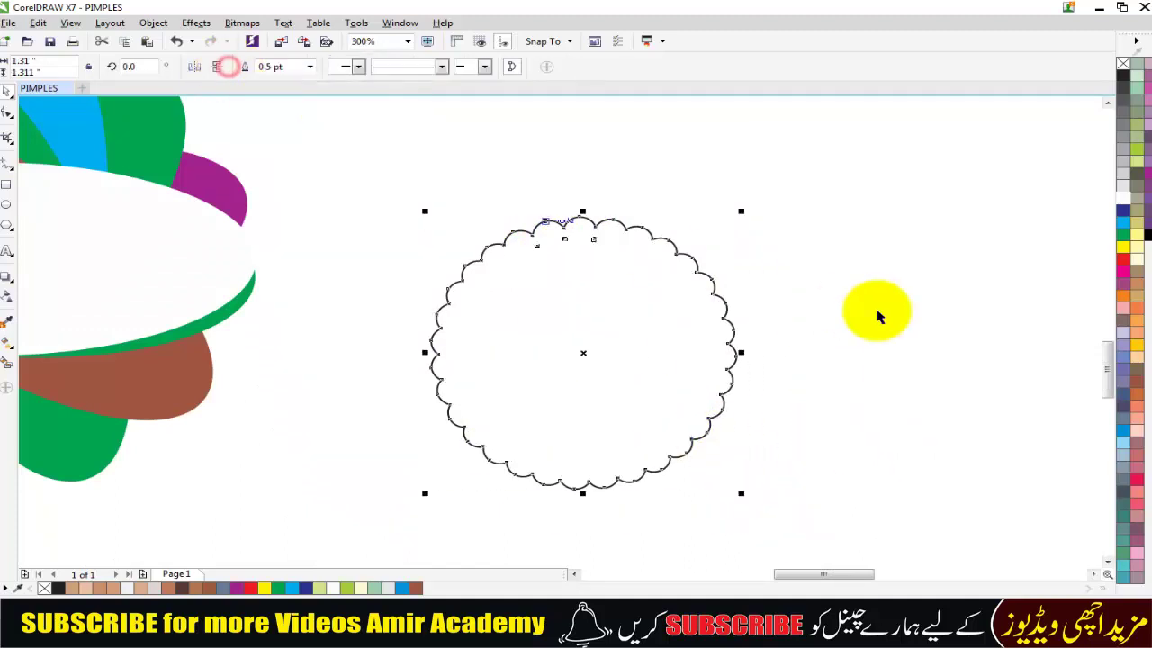
left_click(253, 588)
left_click(855, 277)
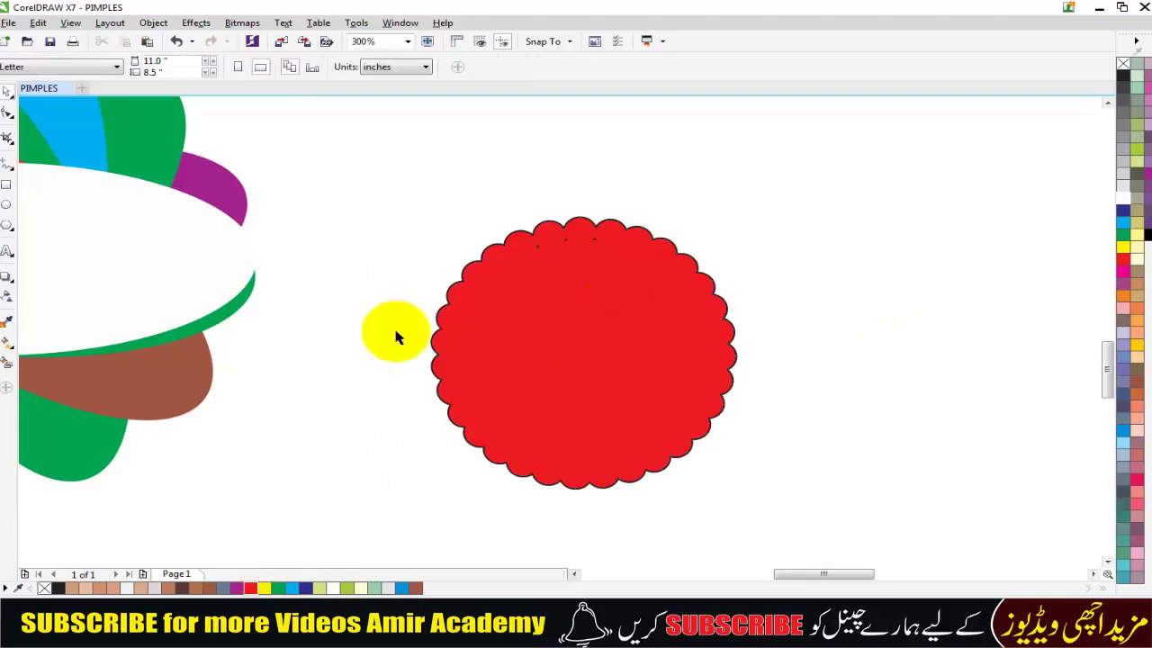
scroll(570, 257, "up", 2)
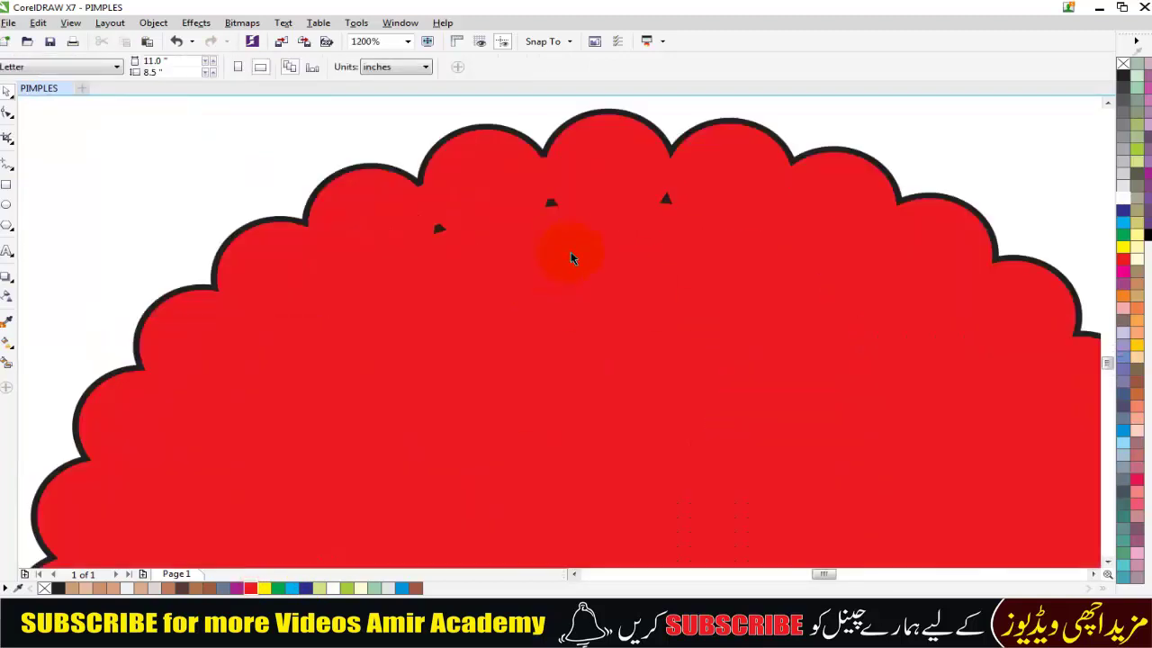
left_click(554, 200)
left_click(818, 185)
scroll(490, 251, "down", 2)
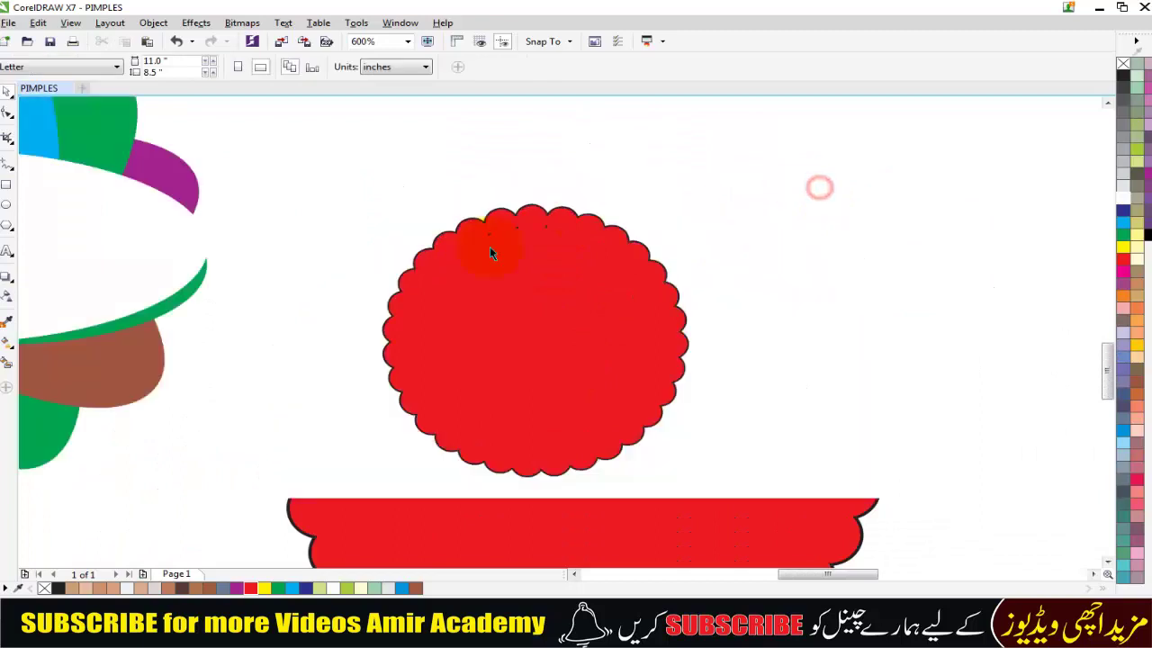
left_click(603, 302)
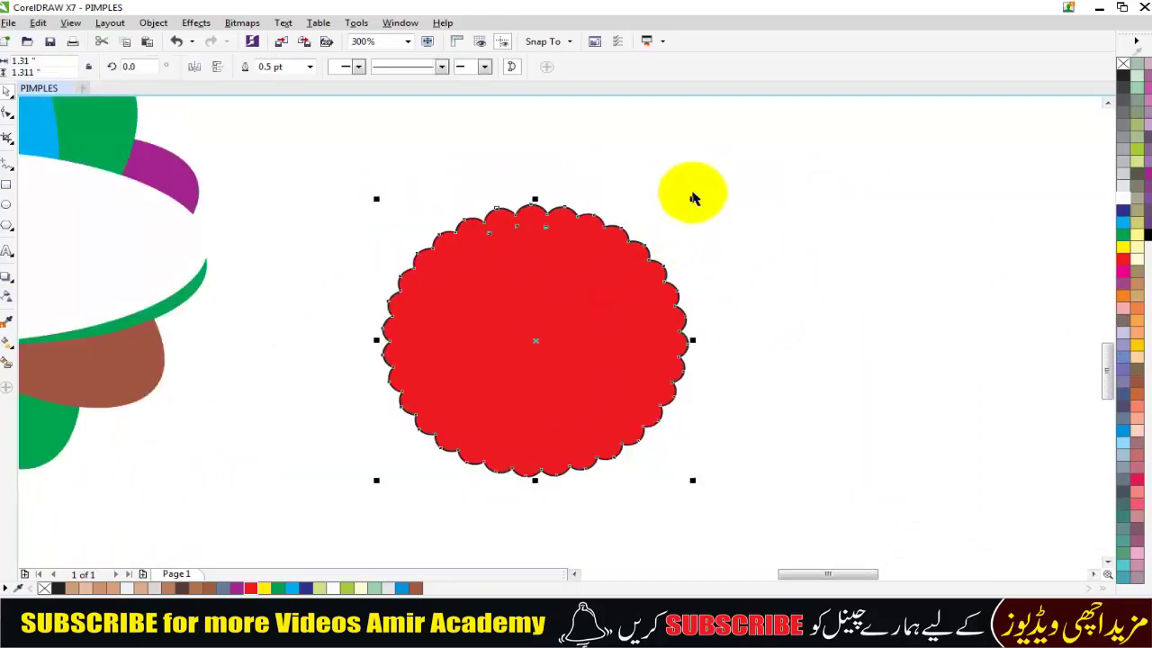
Add a slightly smaller copy inside the scalloped shape, filled bright yellow-green
left_click_drag(690, 199, 681, 207)
left_click(810, 272)
left_click(608, 387)
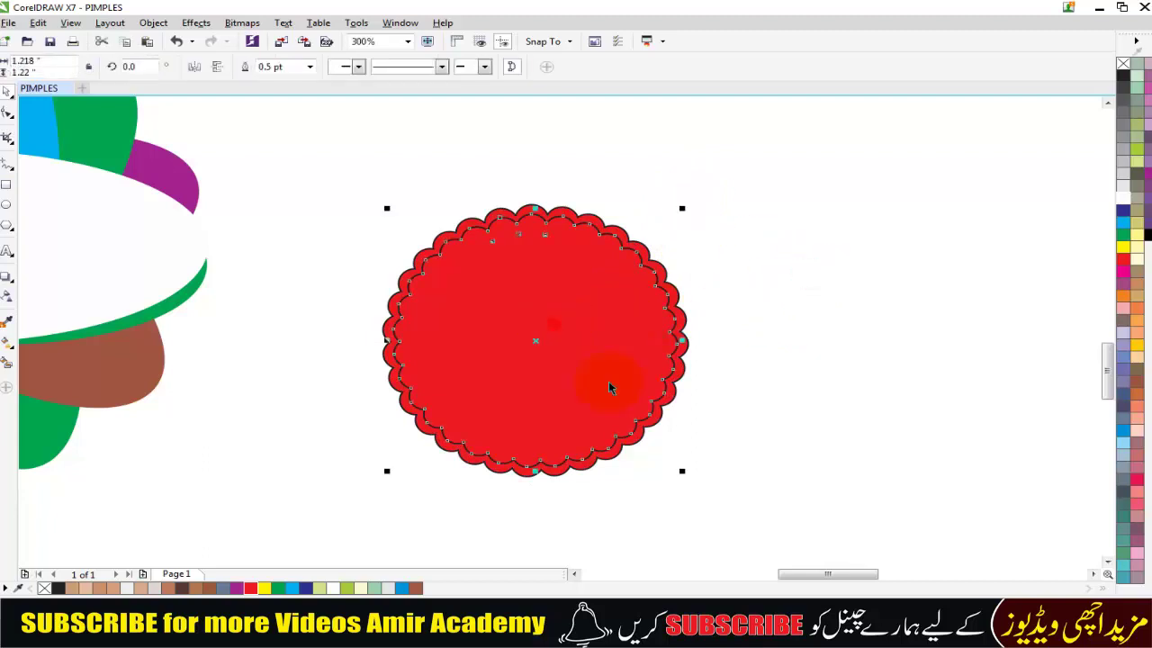
left_click(1136, 176)
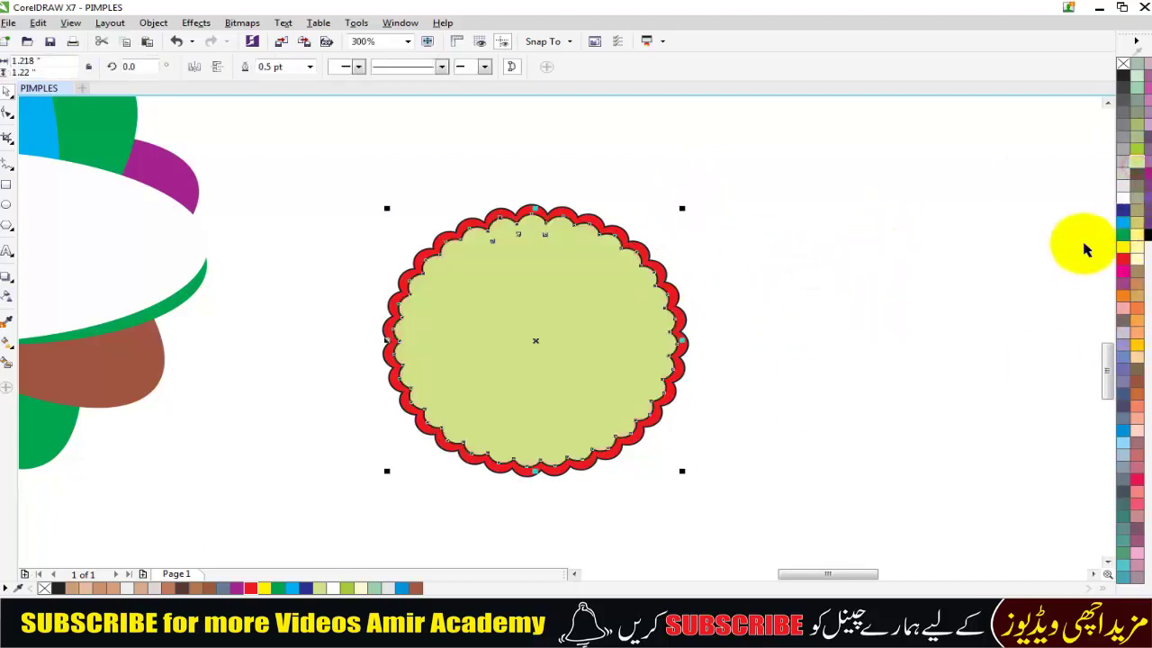
left_click(1138, 159)
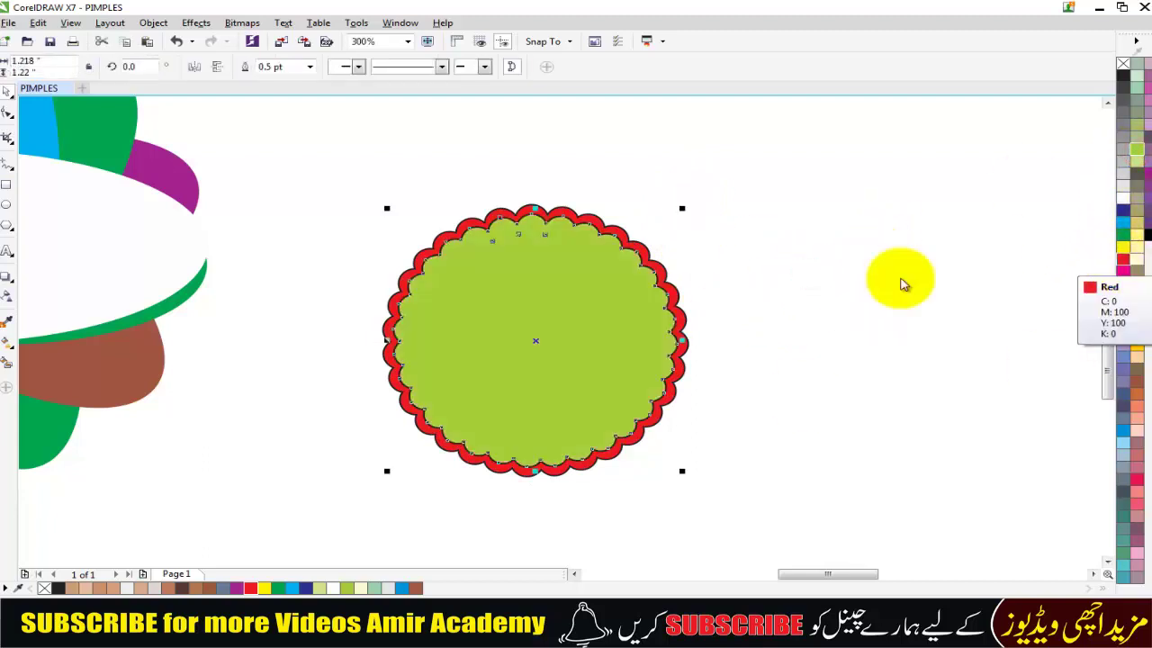
left_click(802, 288)
left_click(567, 270)
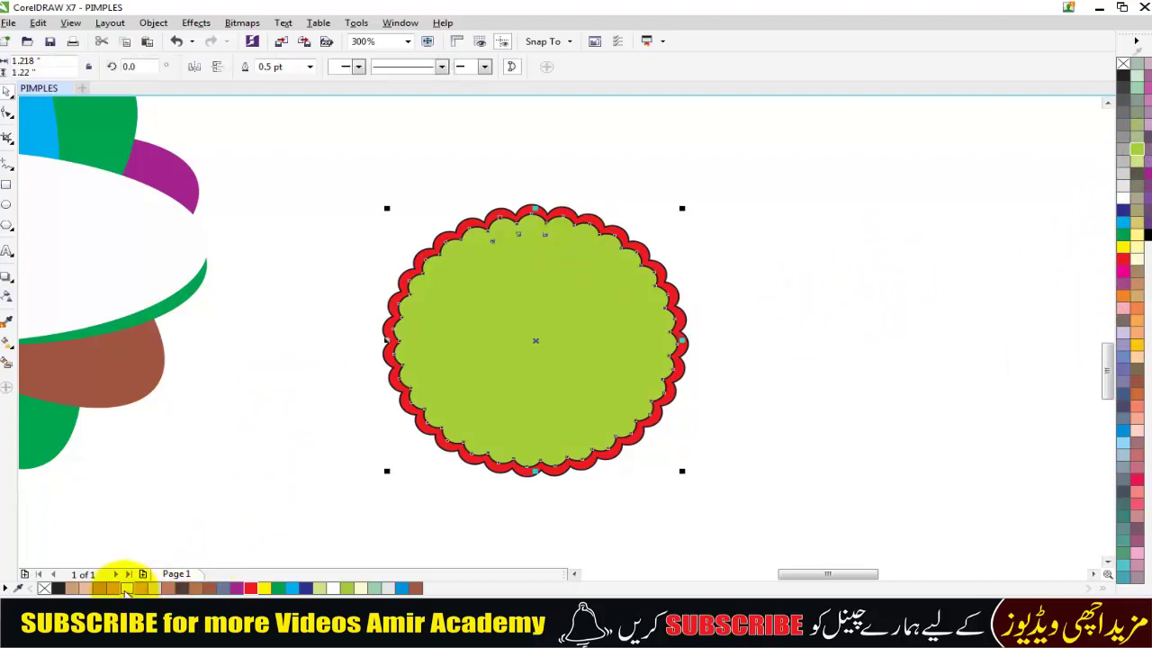
left_click(864, 228)
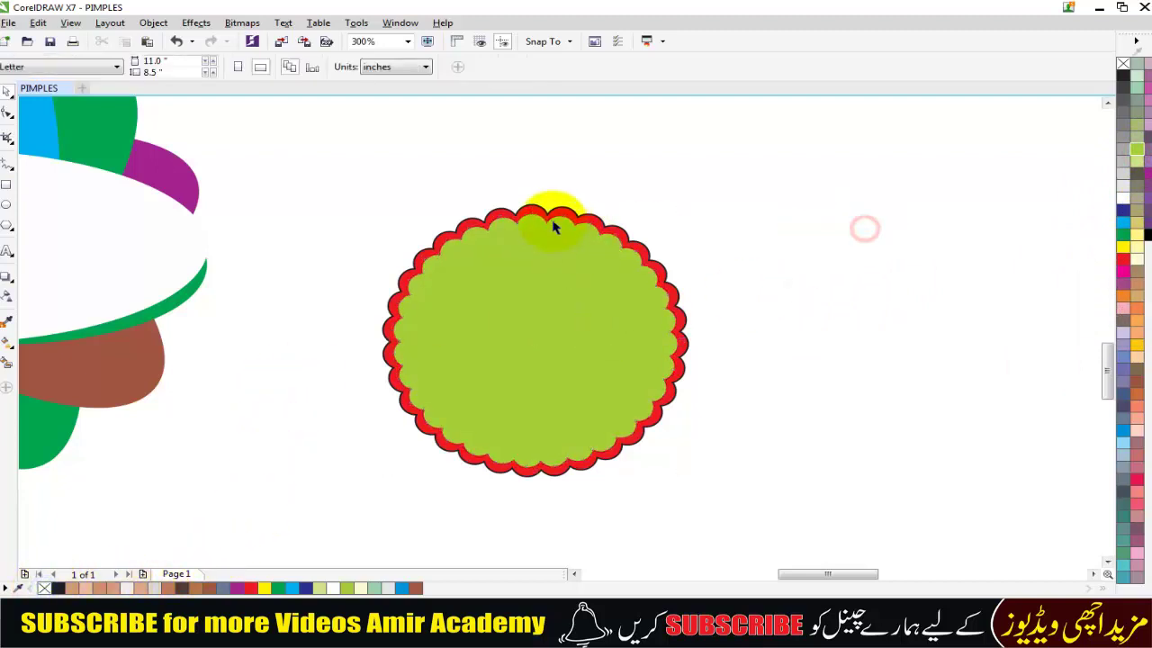
Move the whole scalloped badge up near the top of the page
left_click(552, 227)
scroll(553, 227, "down", 1)
scroll(553, 226, "down", 1)
key("z")
left_click_drag(311, 184, 761, 532)
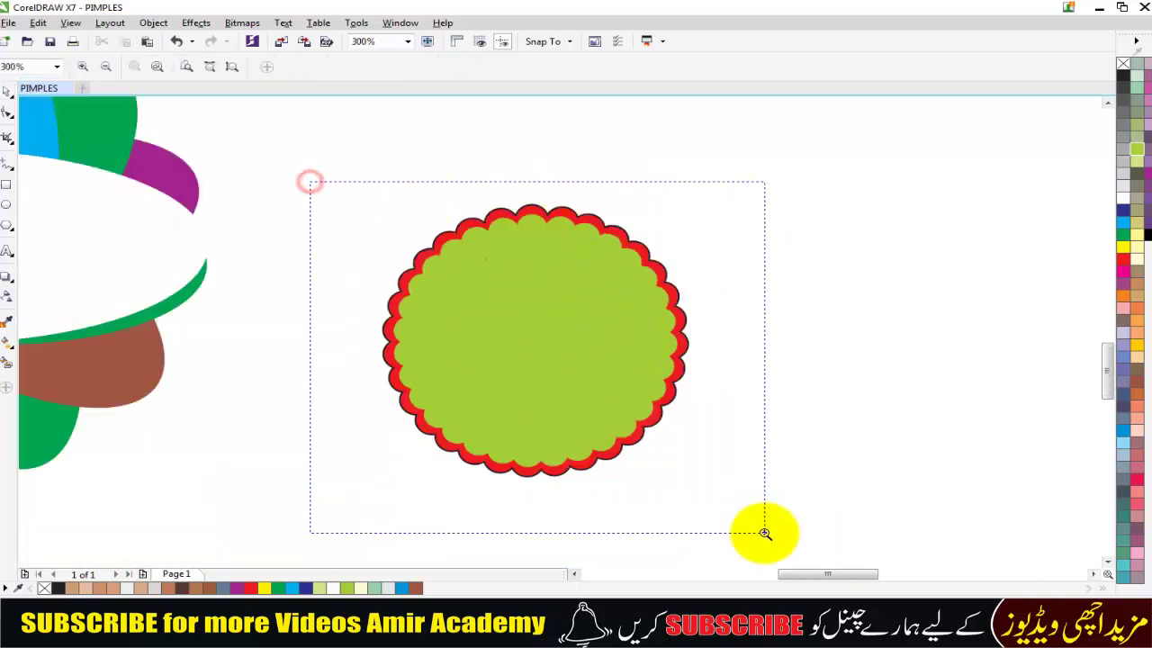
left_click_drag(324, 118, 822, 540)
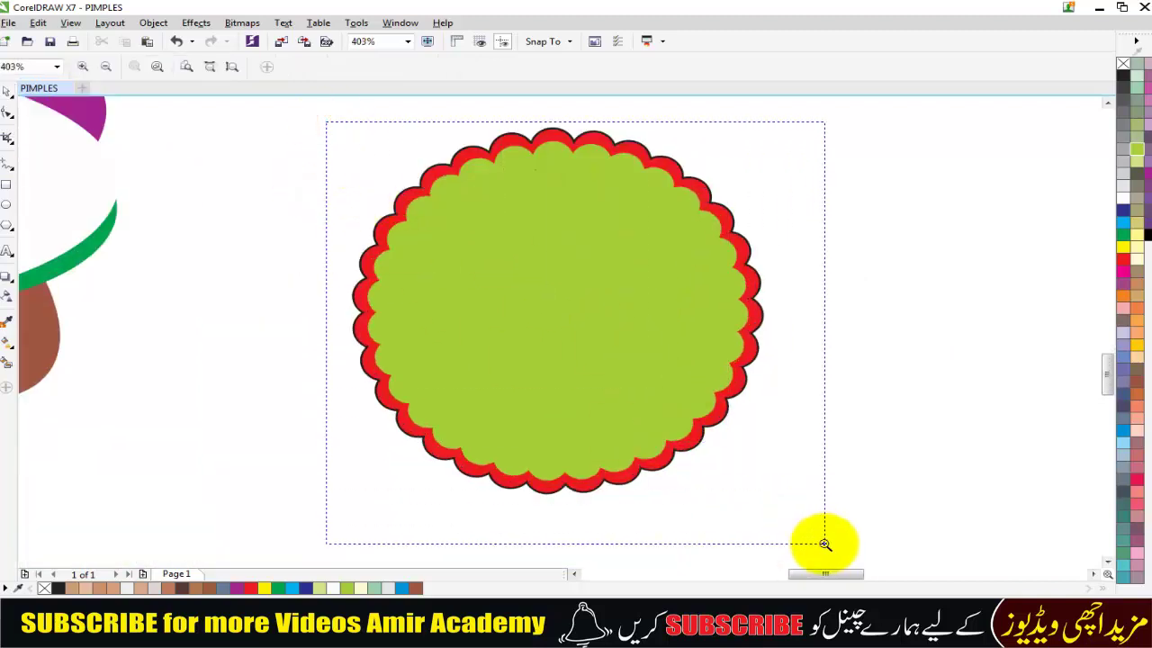
scroll(437, 283, "down", 3)
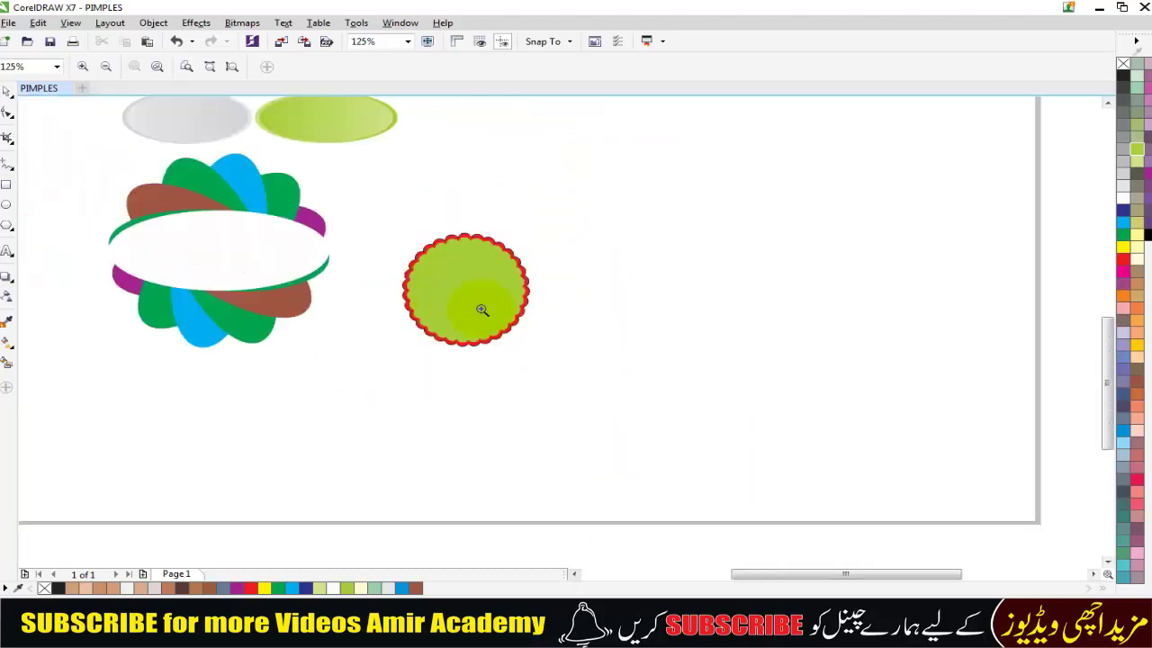
left_click(6, 93)
left_click_drag(556, 201, 373, 391)
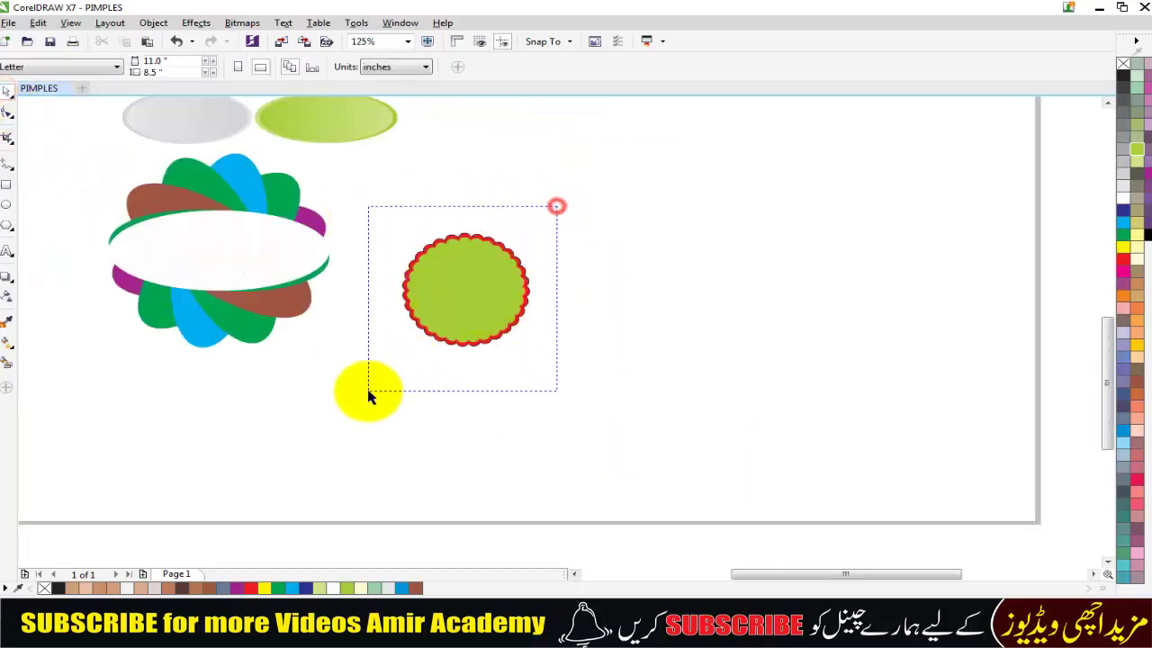
left_click_drag(478, 302, 472, 170)
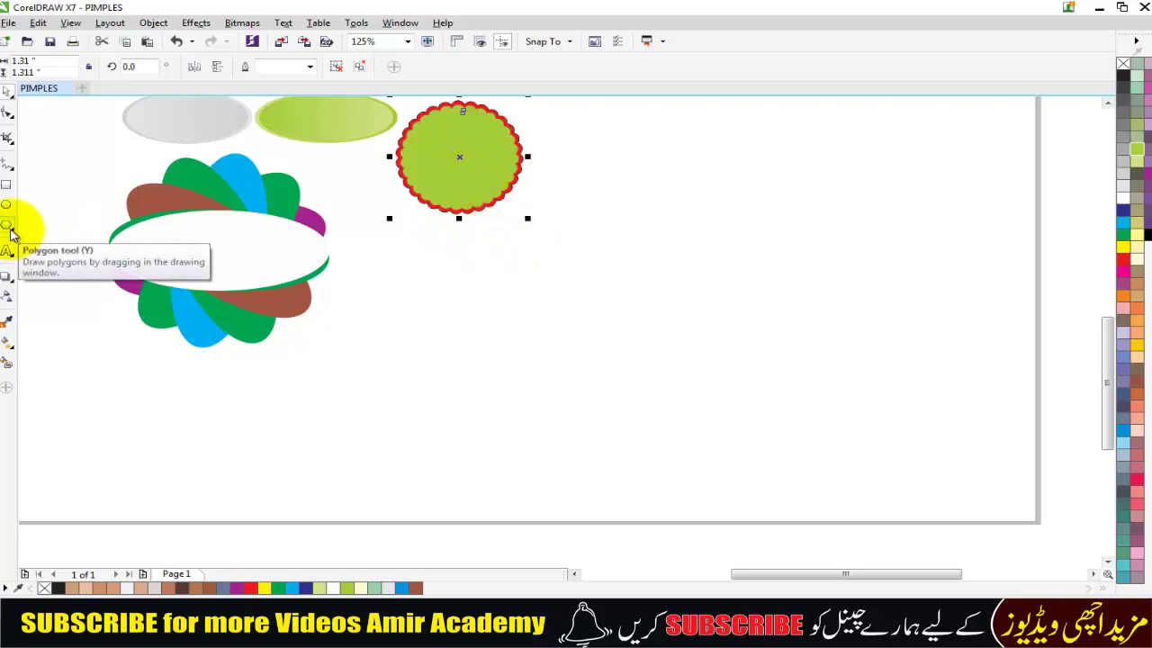
Draw a 10-sided polygon to the right of the badge and widen it
left_click(11, 231)
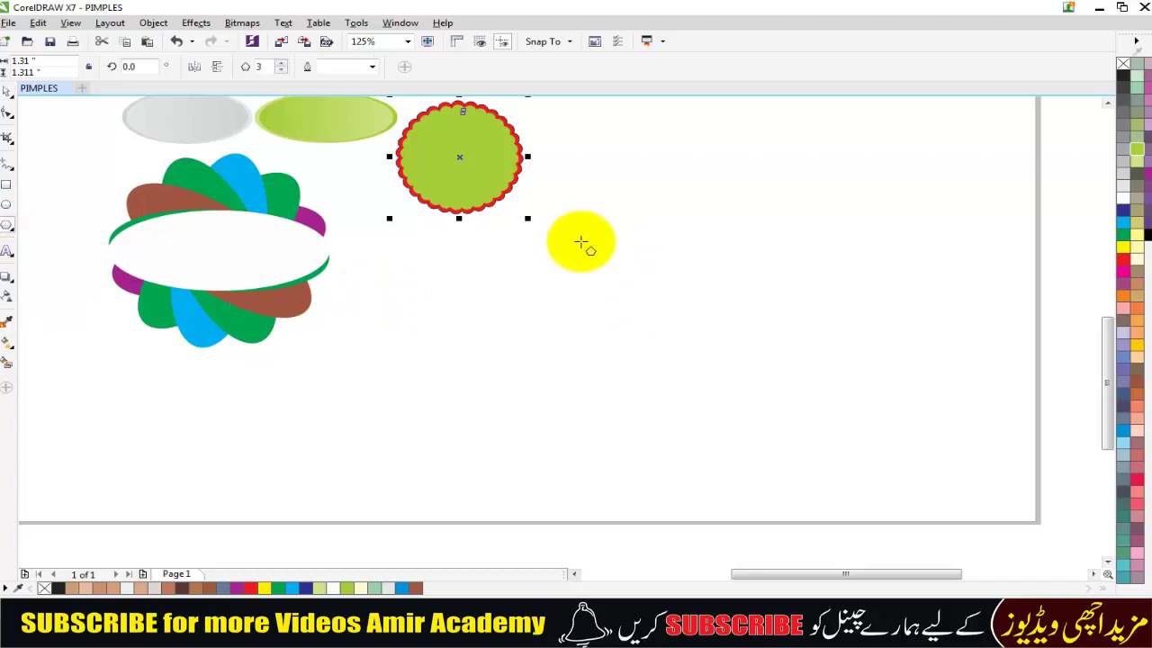
left_click_drag(609, 169, 645, 265)
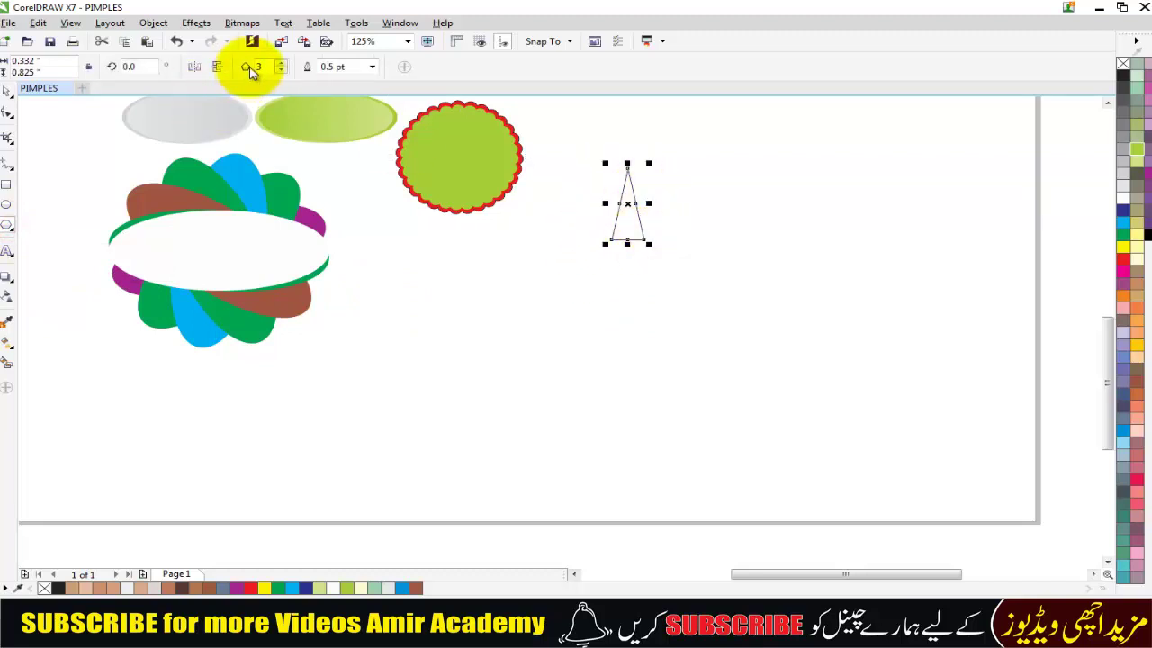
left_click(282, 68)
left_click(282, 67)
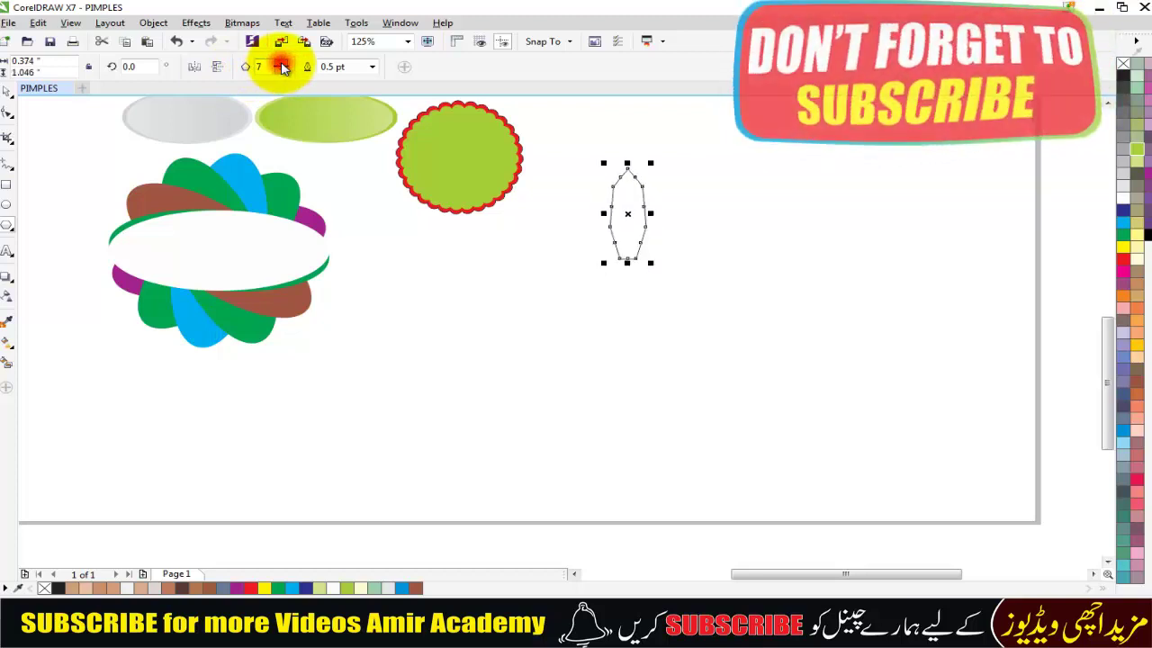
left_click(281, 67)
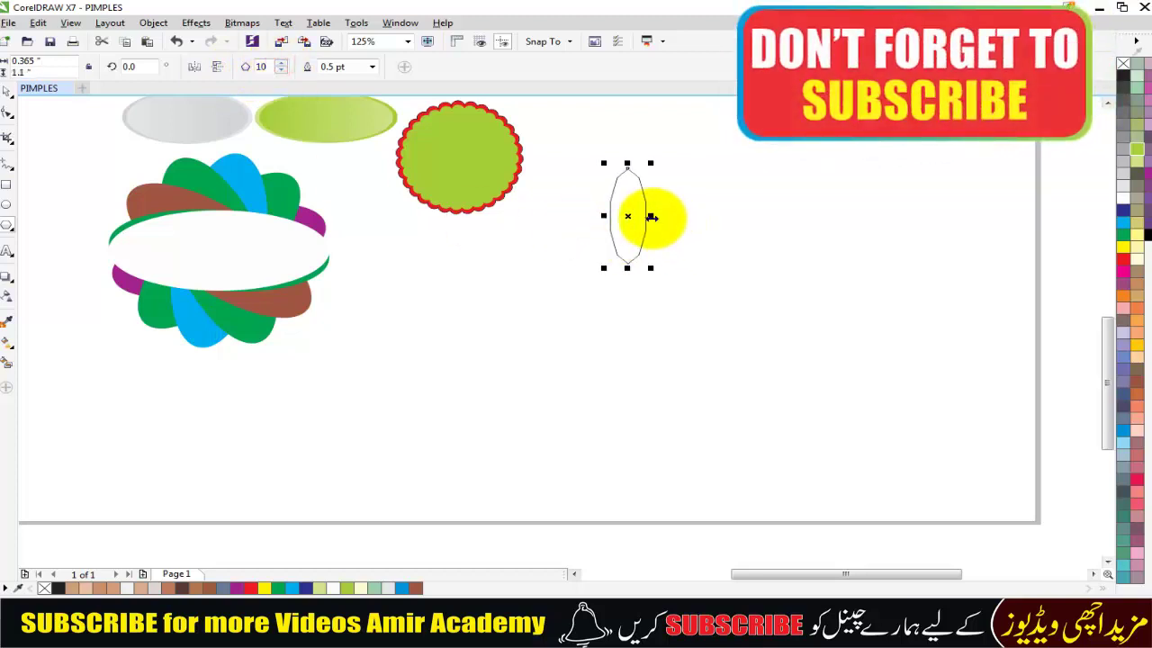
left_click_drag(651, 216, 688, 216, "shift")
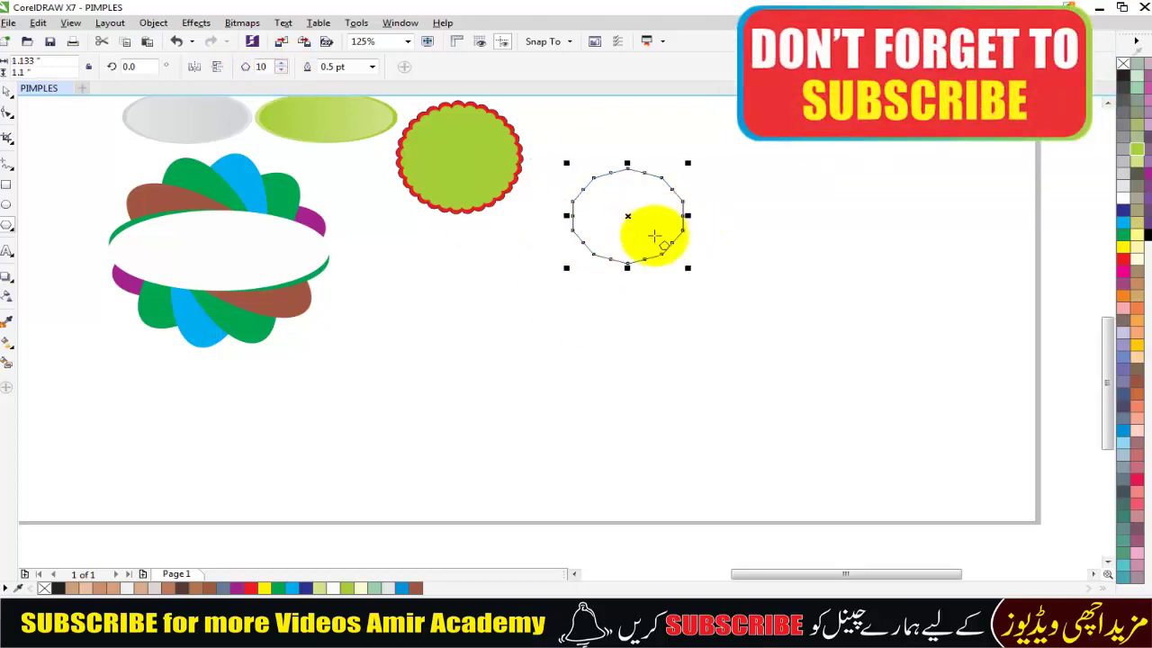
Fill the polygon yellow
left_click(7, 92)
scroll(661, 185, "up", 2)
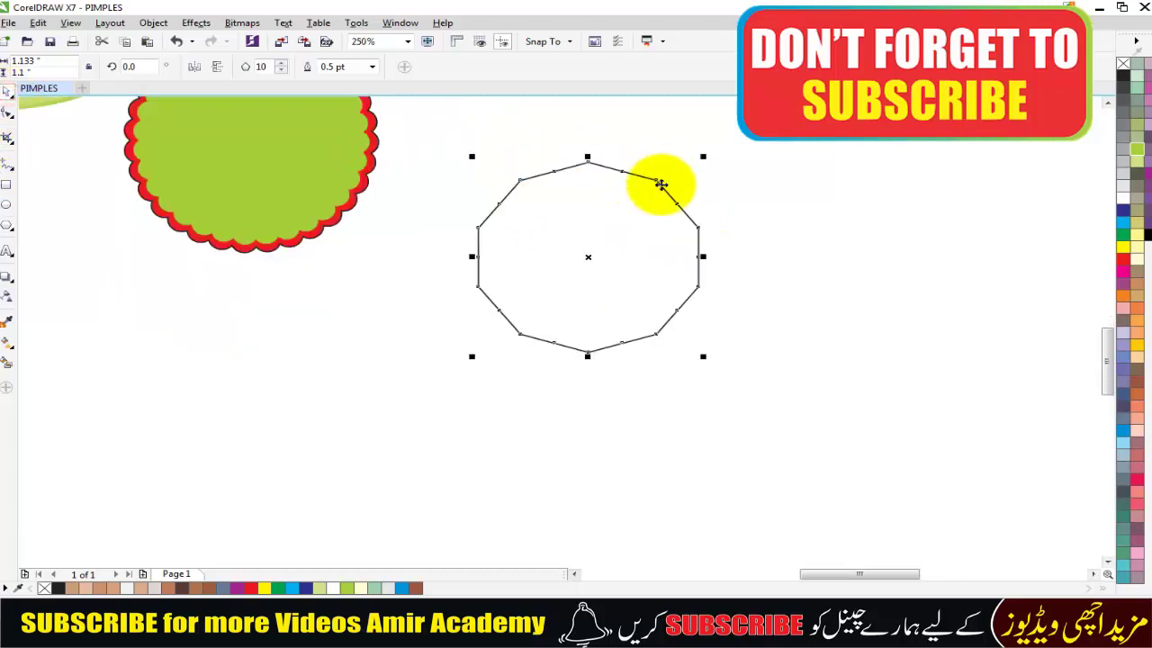
scroll(661, 184, "up", 2)
left_click(264, 587)
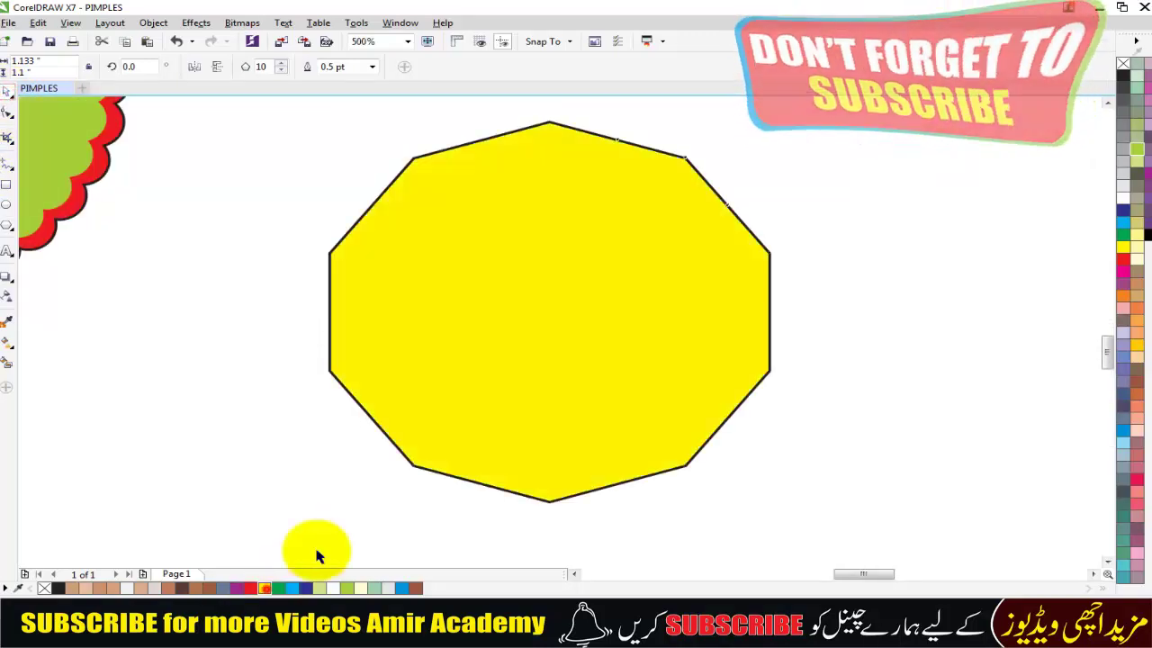
left_click(831, 204)
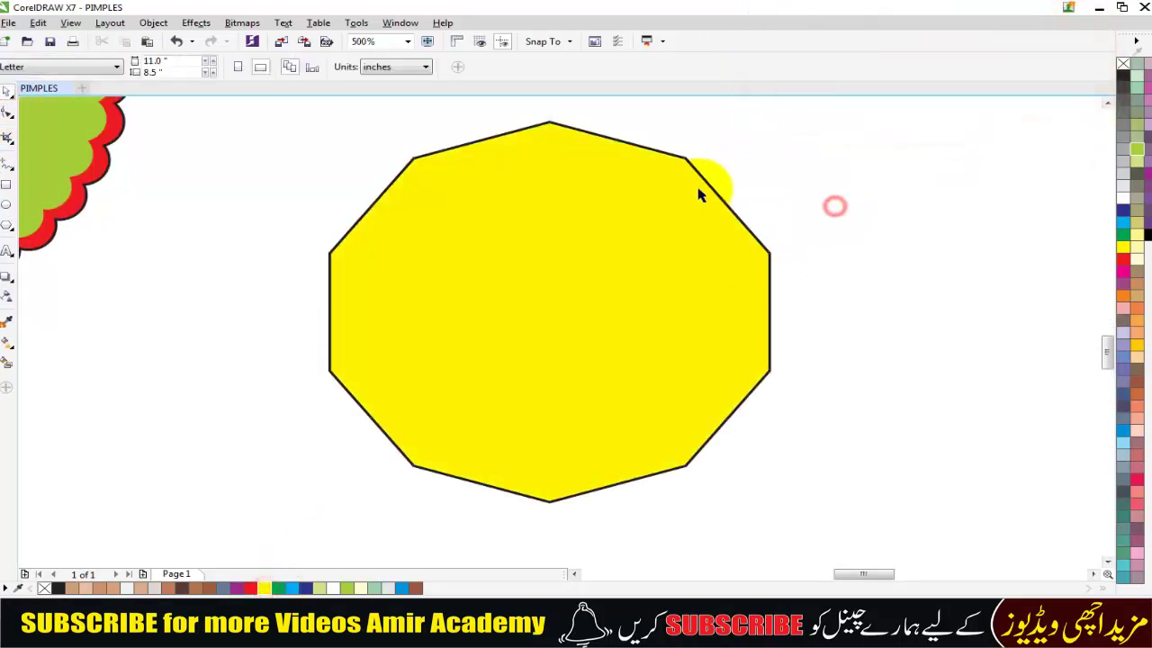
Nudge the yellow polygon slightly left and down
left_click(9, 227)
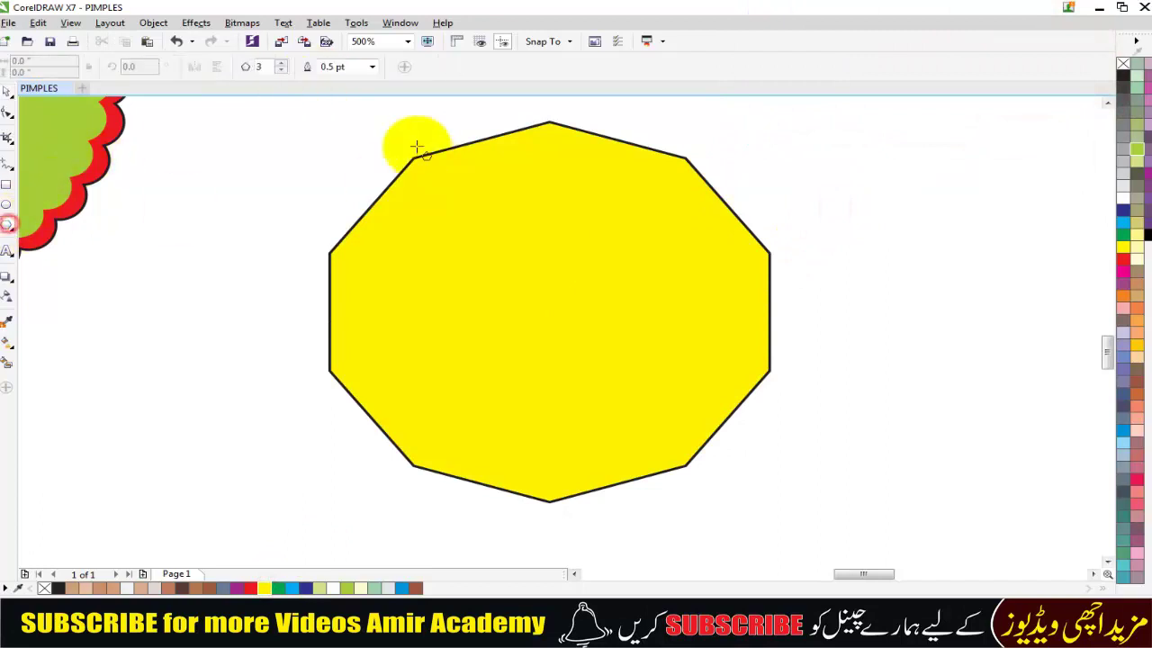
left_click(282, 72)
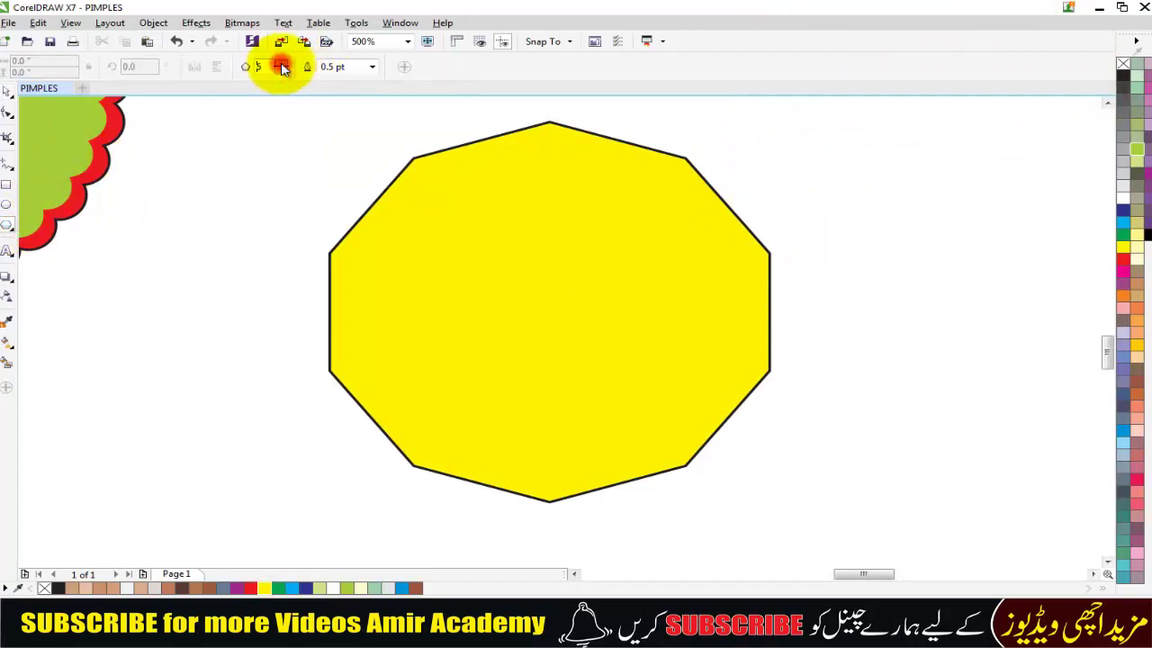
left_click(7, 93)
left_click(618, 222)
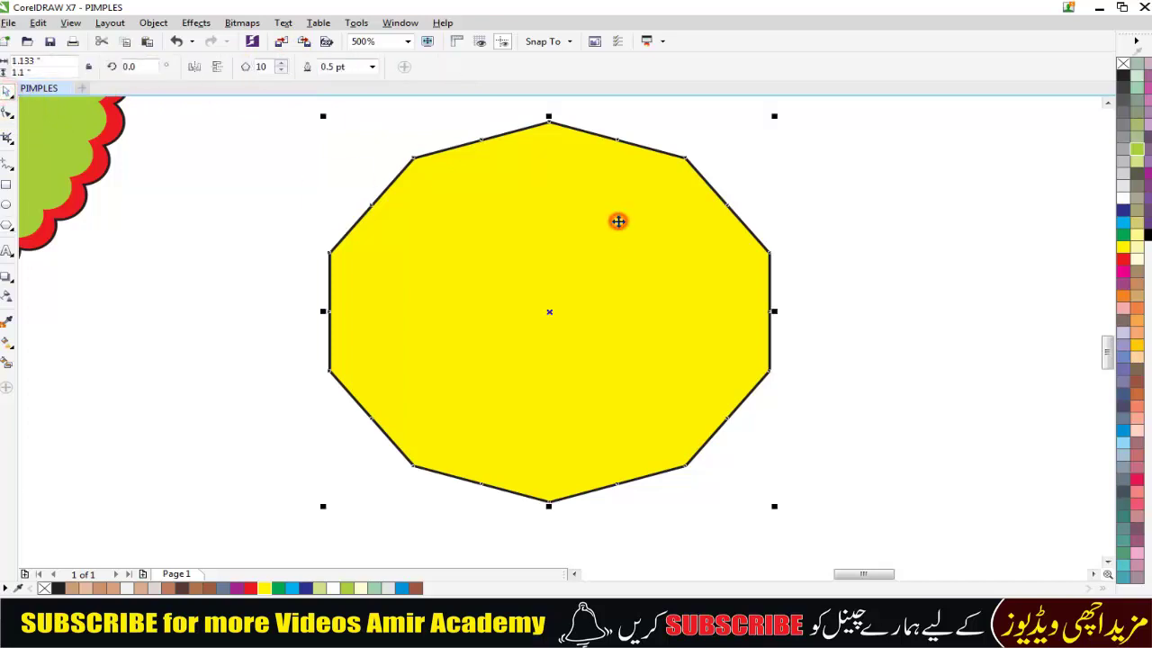
left_click_drag(618, 221, 608, 234)
Set the yellow polygon's Points to 3, turning it into a triangle
left_click(281, 67)
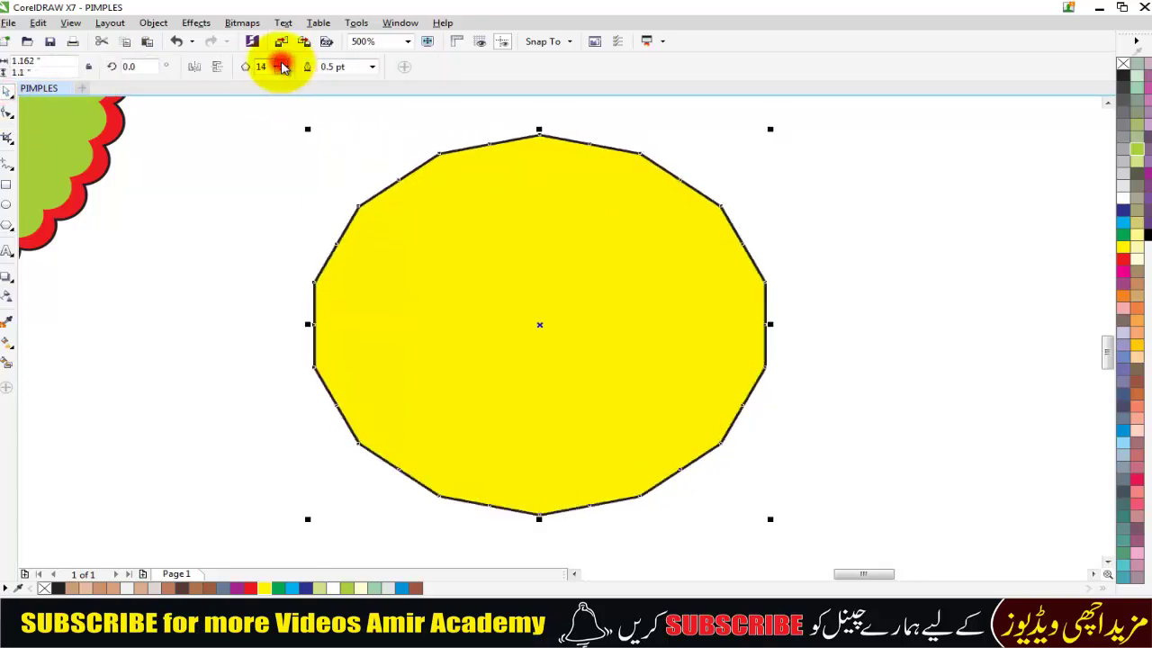
left_click(281, 67)
left_click(281, 67)
left_click(282, 67)
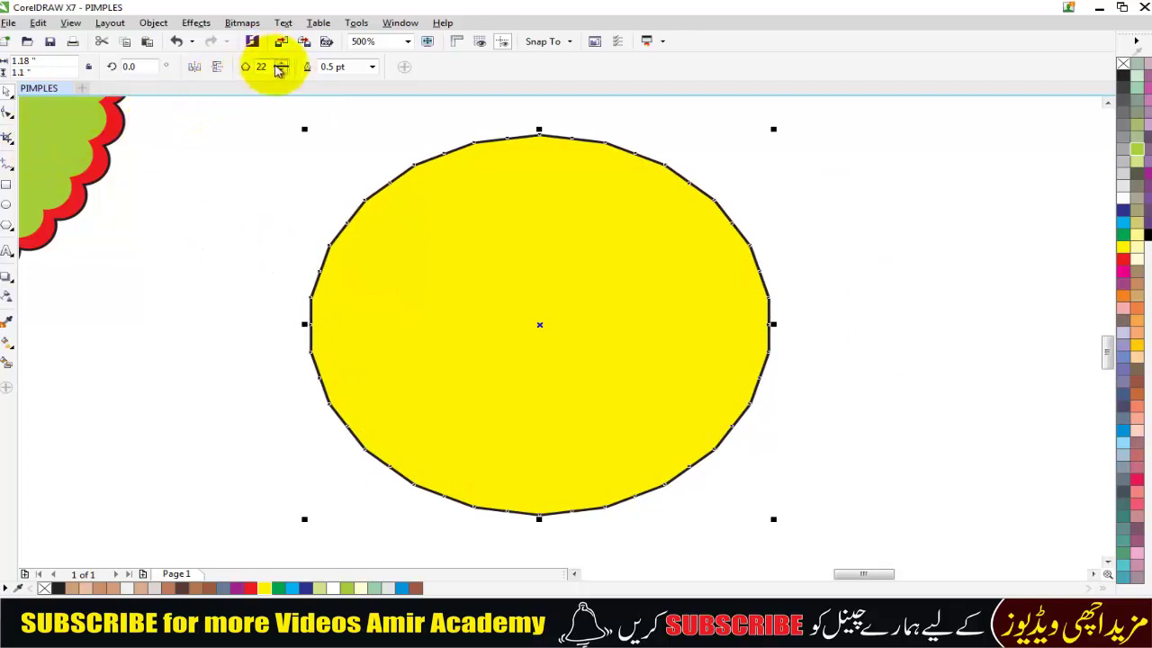
left_click_drag(270, 69, 238, 70)
type("3")
key("Return")
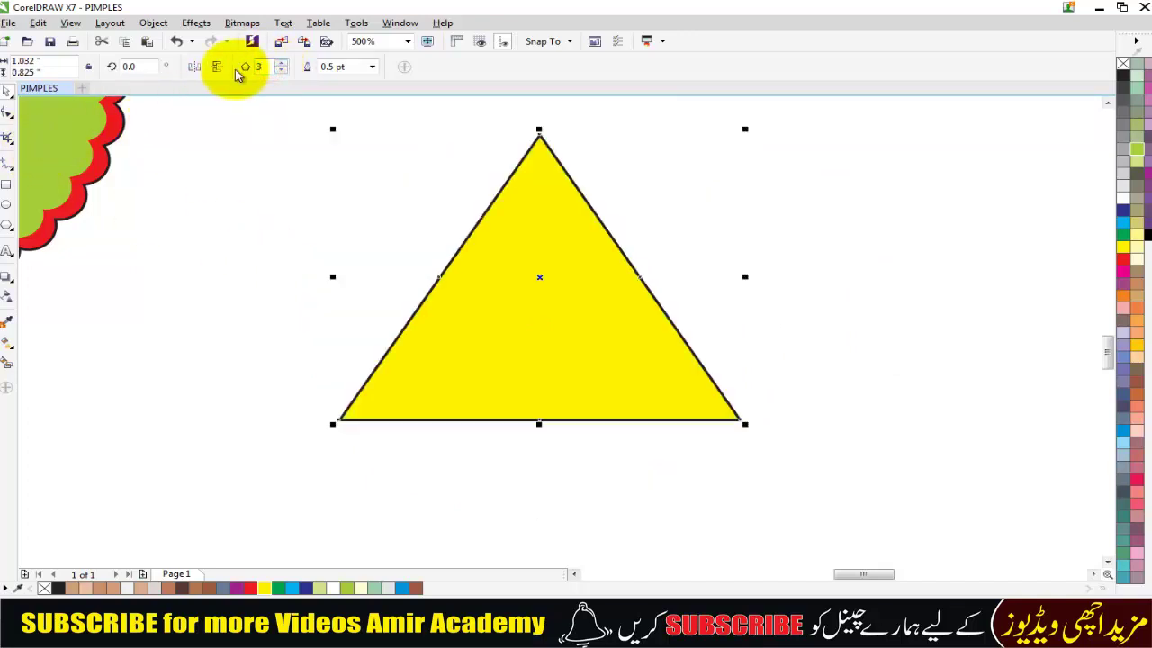
left_click(580, 470)
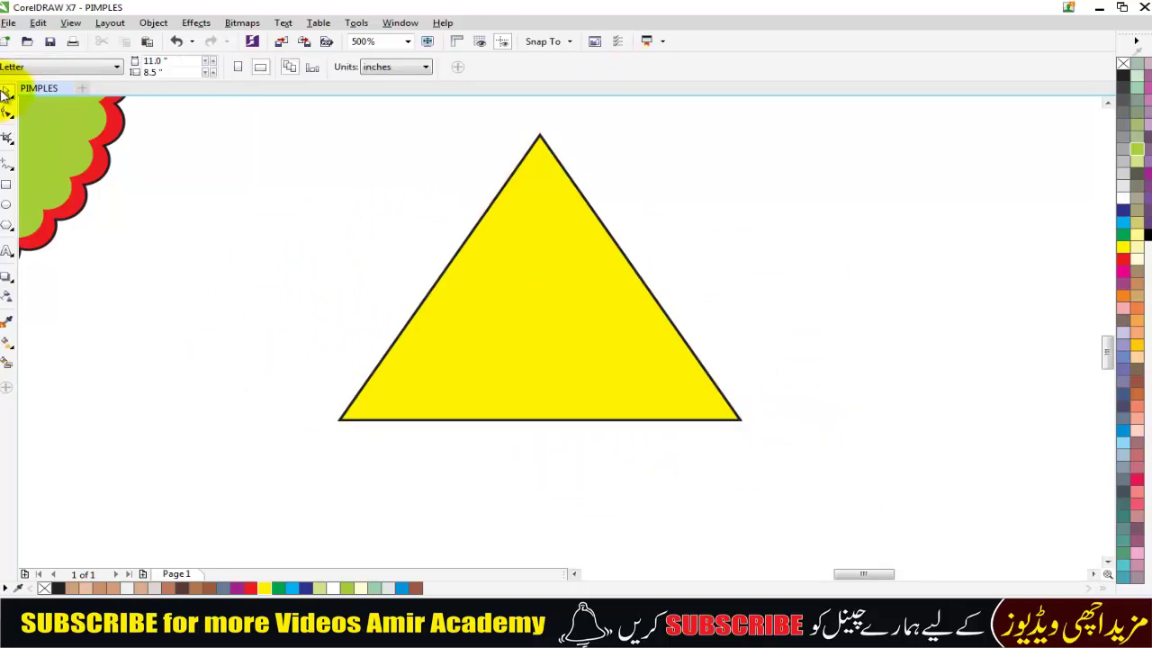
left_click(583, 317)
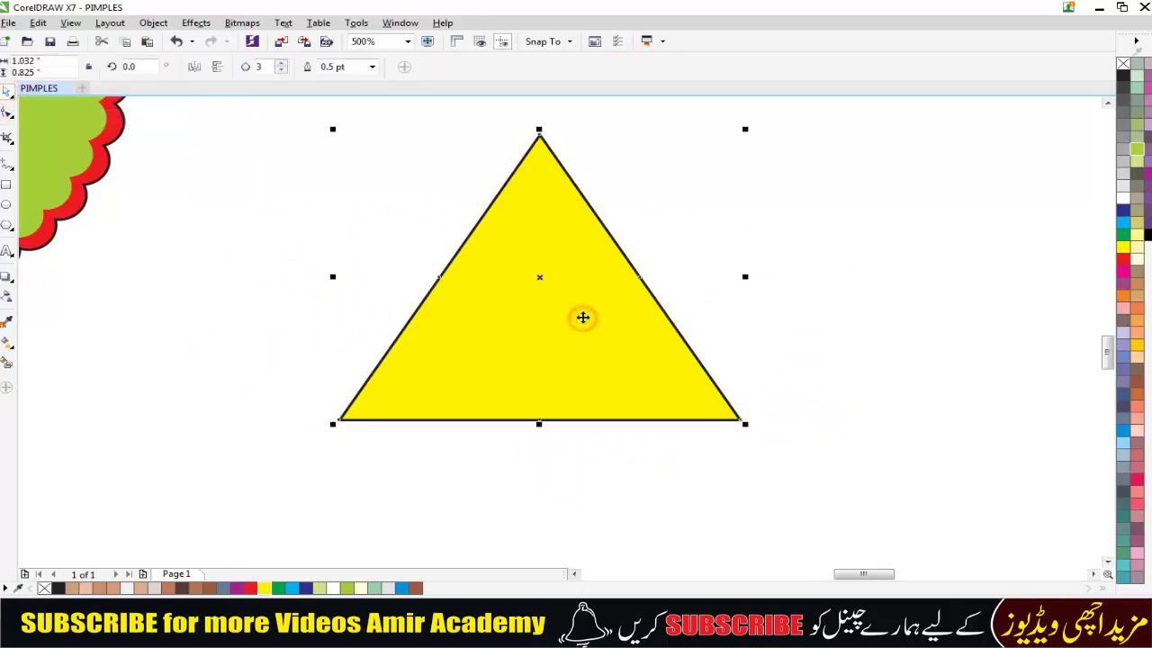
Place the triangle by the badge and drop a rotated copy over it, forming a six-pointed star
scroll(583, 317, "down", 2)
left_click_drag(566, 317, 477, 203)
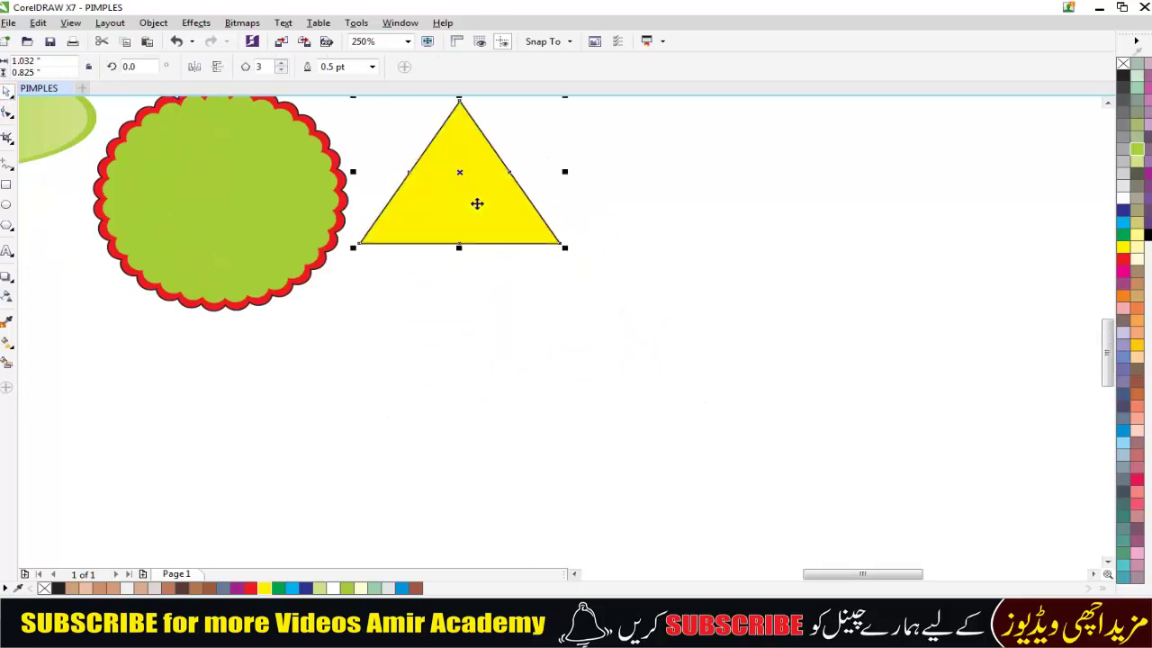
left_click(563, 334)
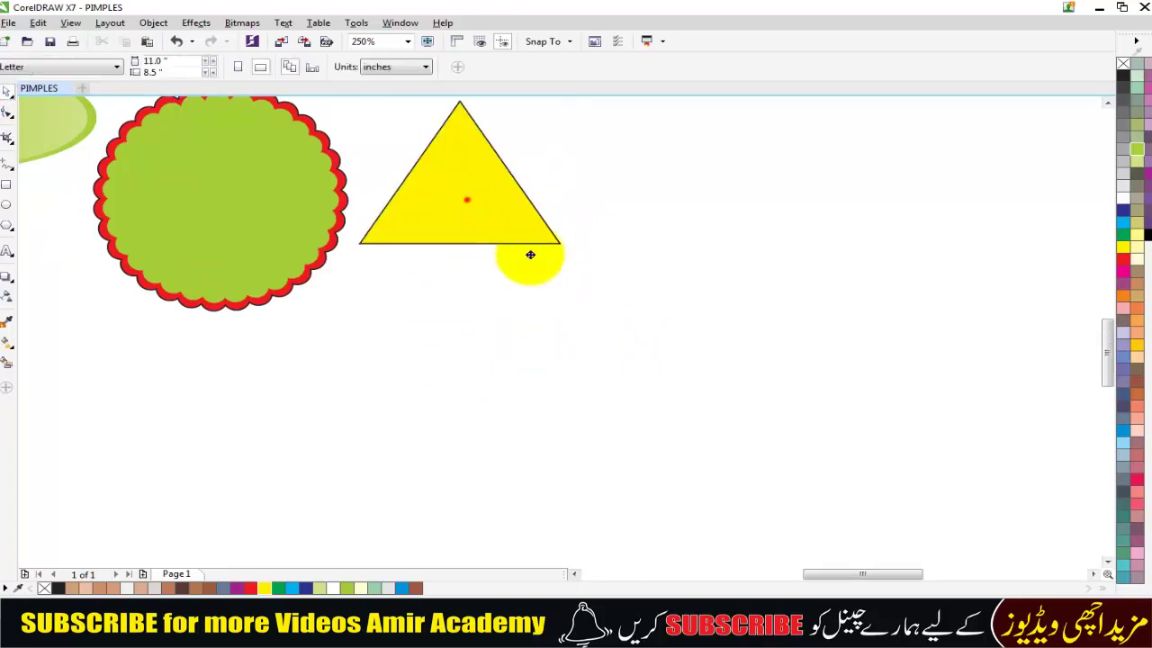
left_click_drag(466, 199, 564, 281)
left_click_drag(663, 177, 776, 307)
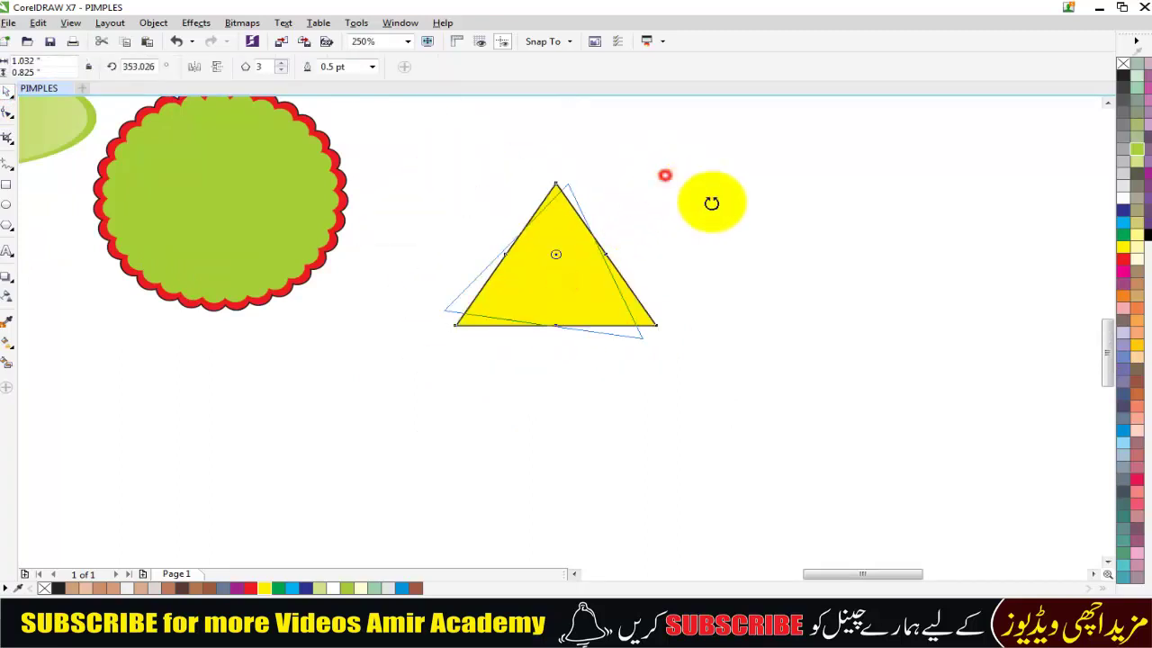
right_click(773, 311)
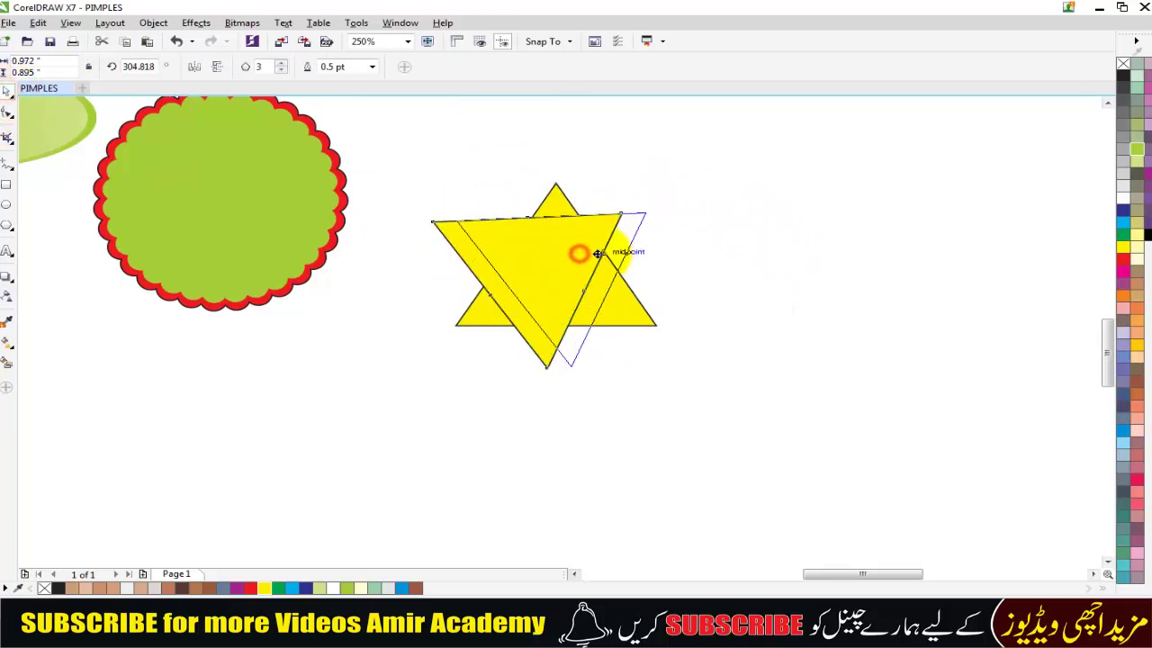
left_click_drag(598, 253, 610, 250)
Weld the two triangles into one star, then undo the weld
left_click(635, 316, "shift")
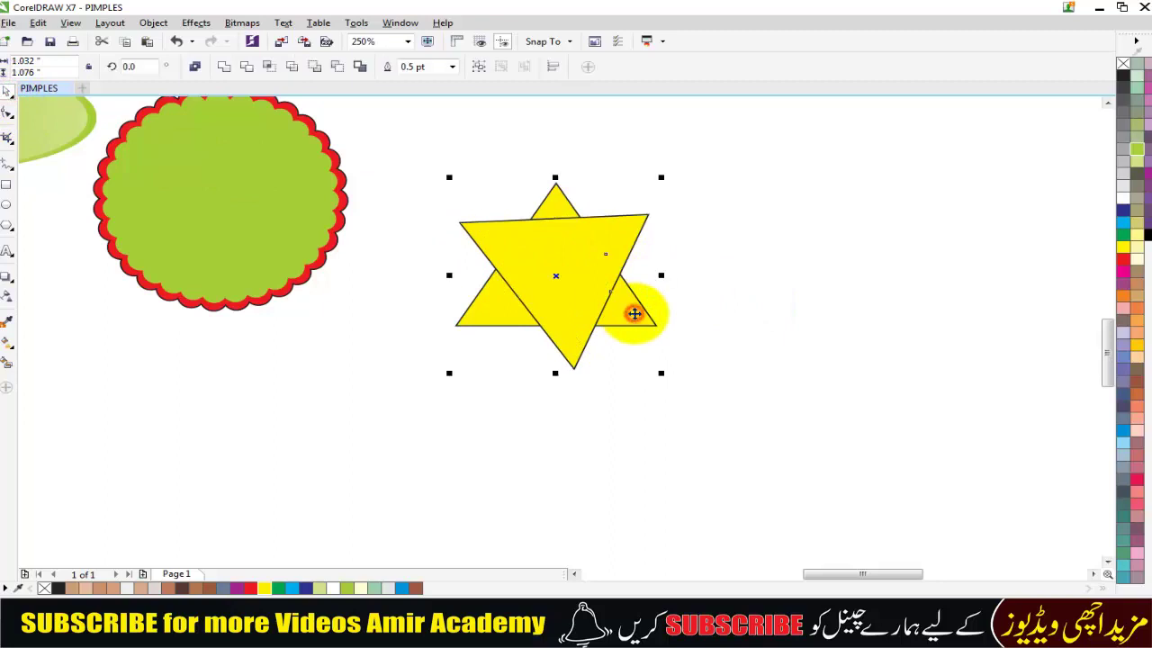
left_click(746, 313)
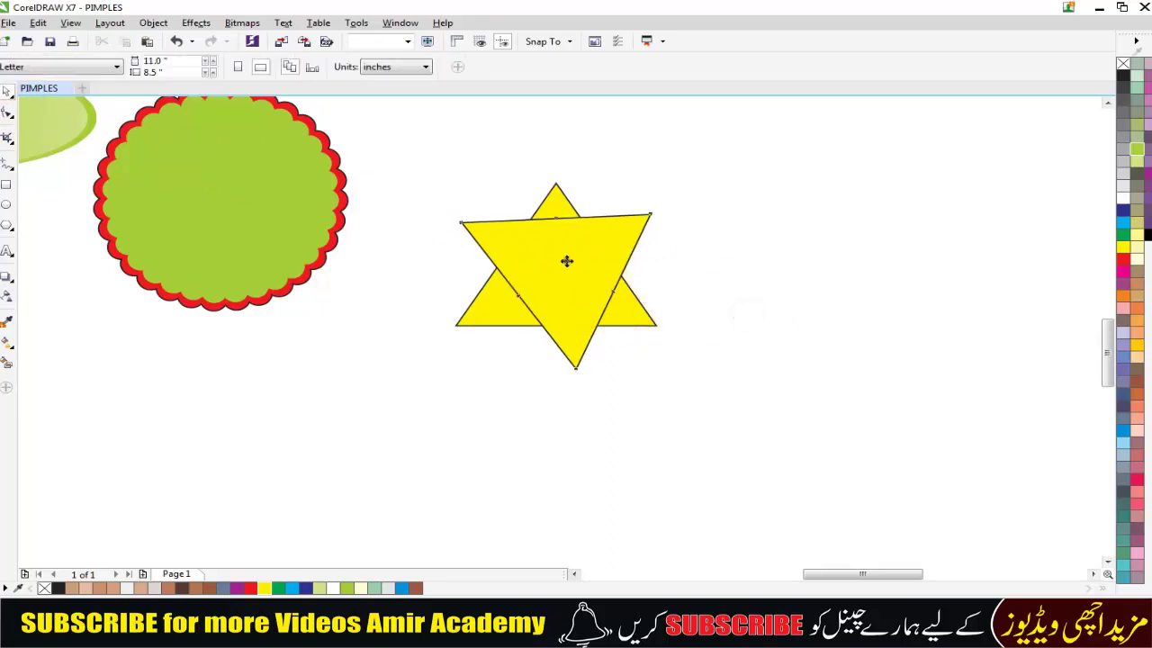
left_click(566, 261)
left_click(553, 187, "shift")
left_click(220, 67)
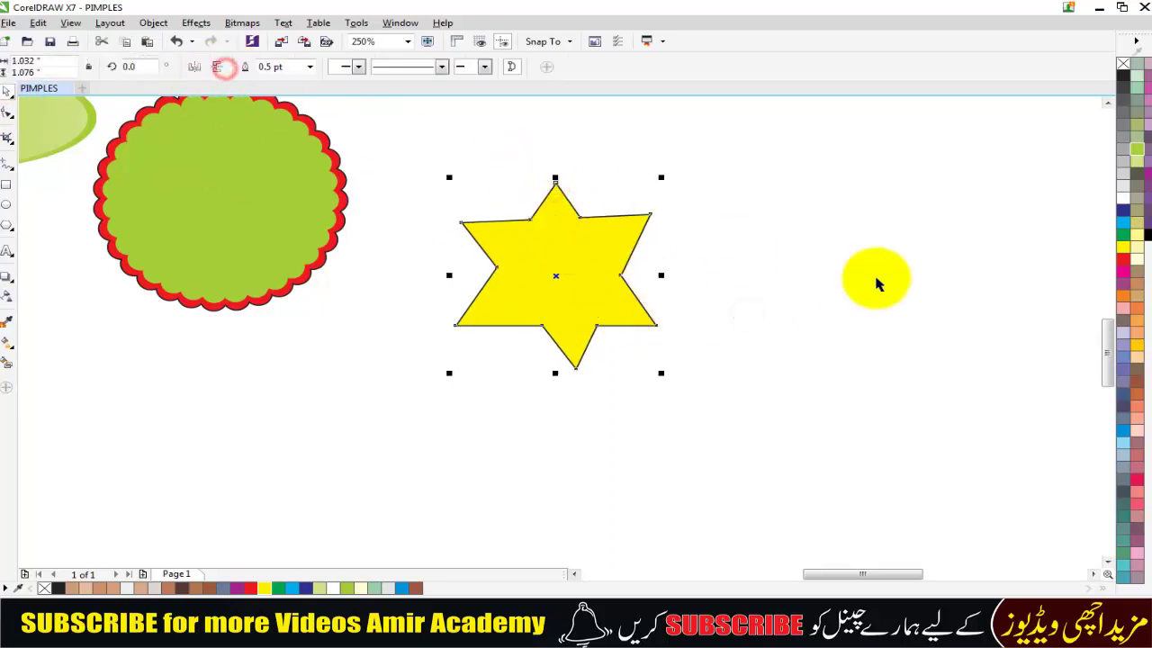
left_click(876, 280)
key("ctrl+z")
Move both star triangles up and left beside the green badge
left_click(725, 267)
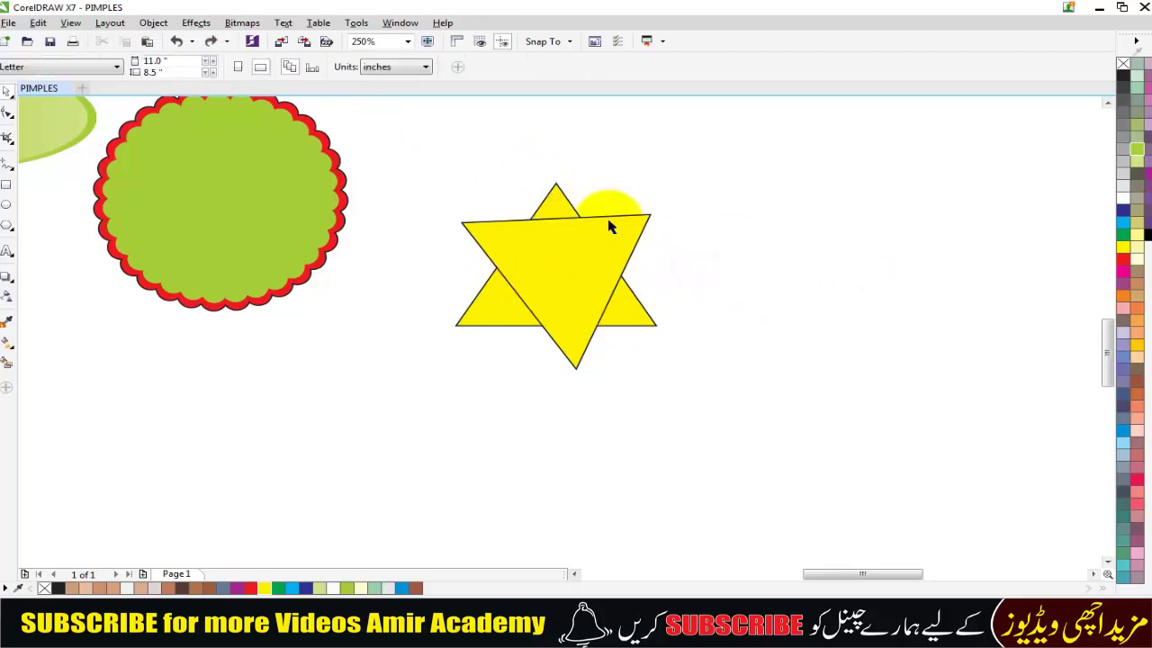
left_click_drag(746, 160, 378, 408)
left_click_drag(553, 307, 449, 217)
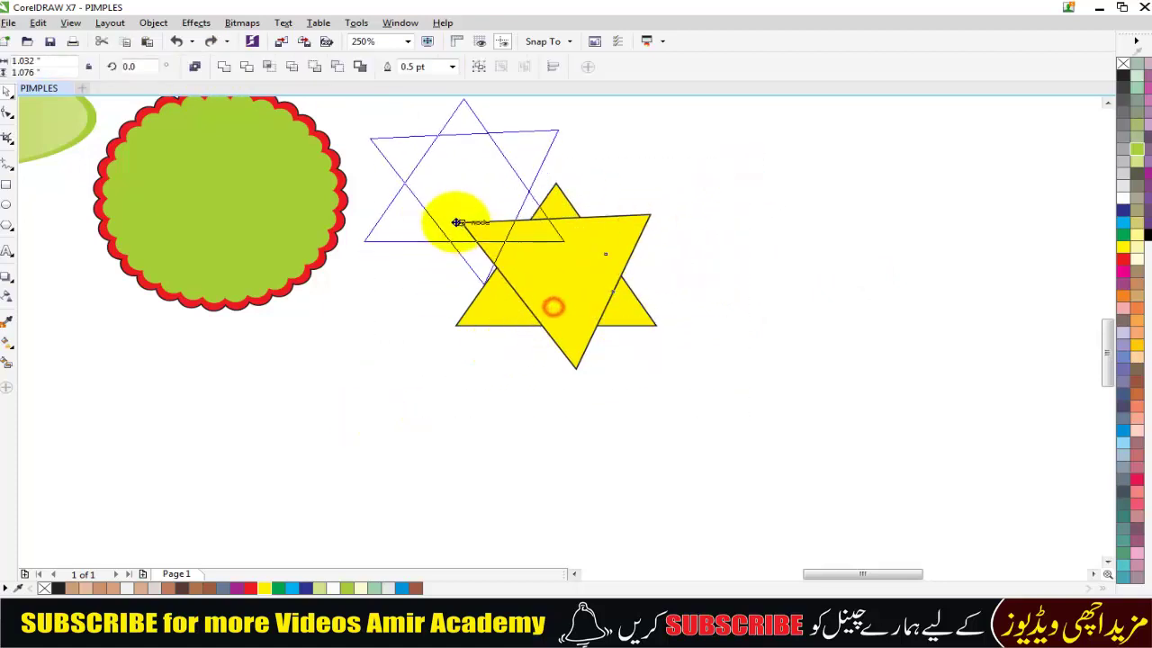
left_click(314, 410)
left_click(8, 229)
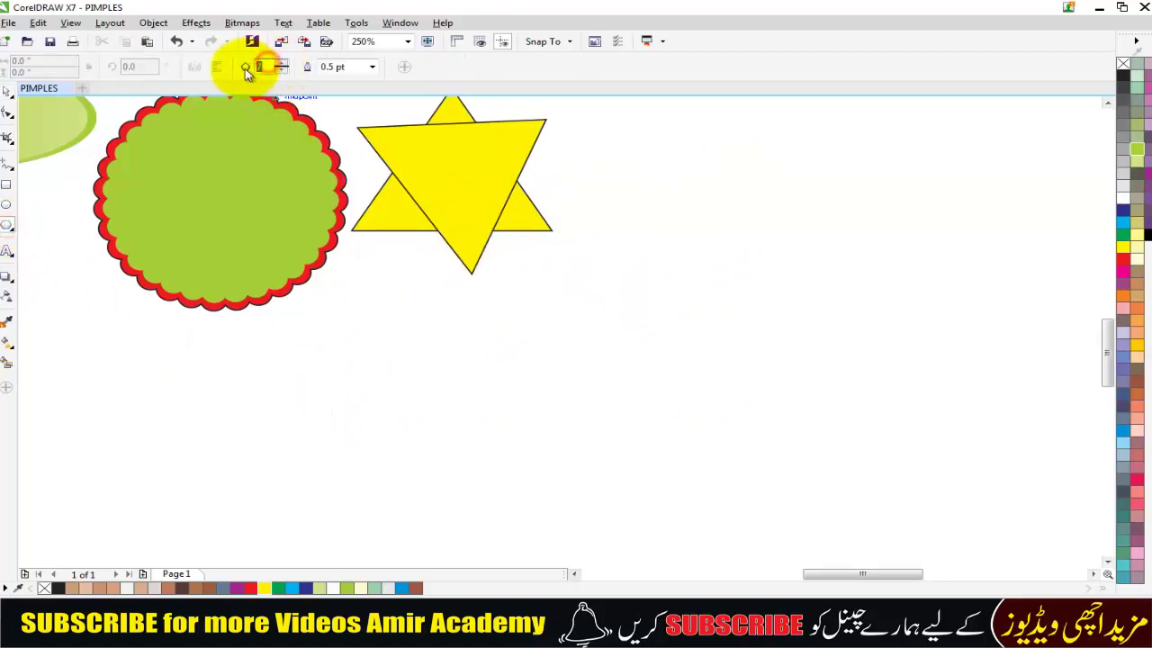
Draw a narrow 3-point triangle to the right of the yellow star
type("3")
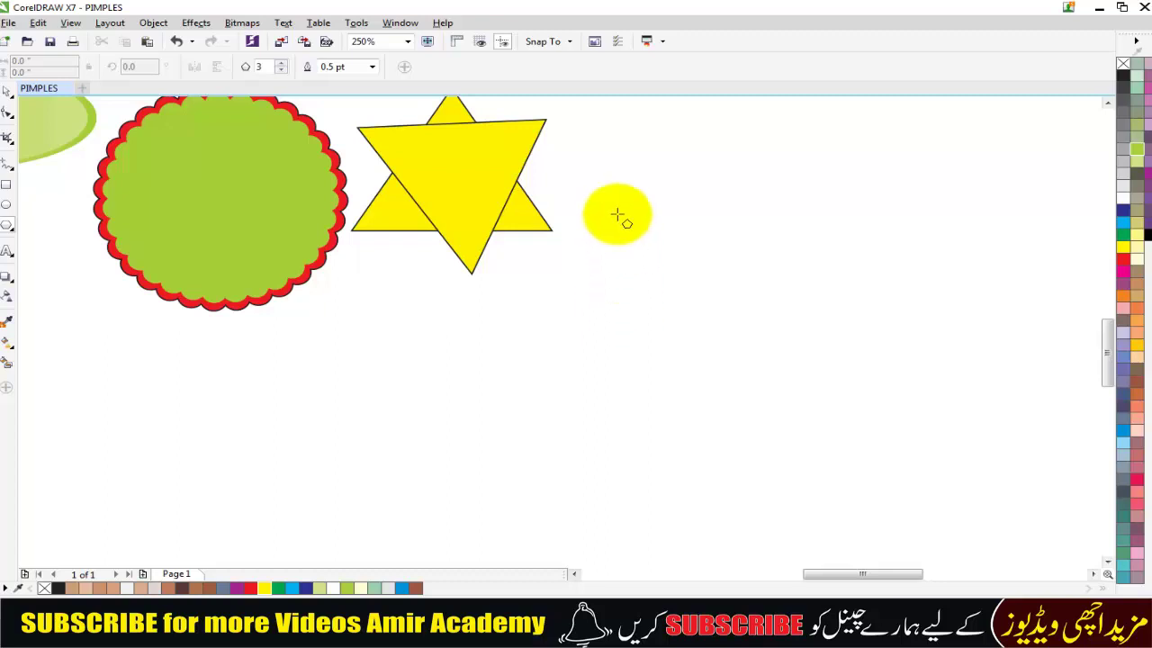
left_click_drag(612, 177, 638, 361)
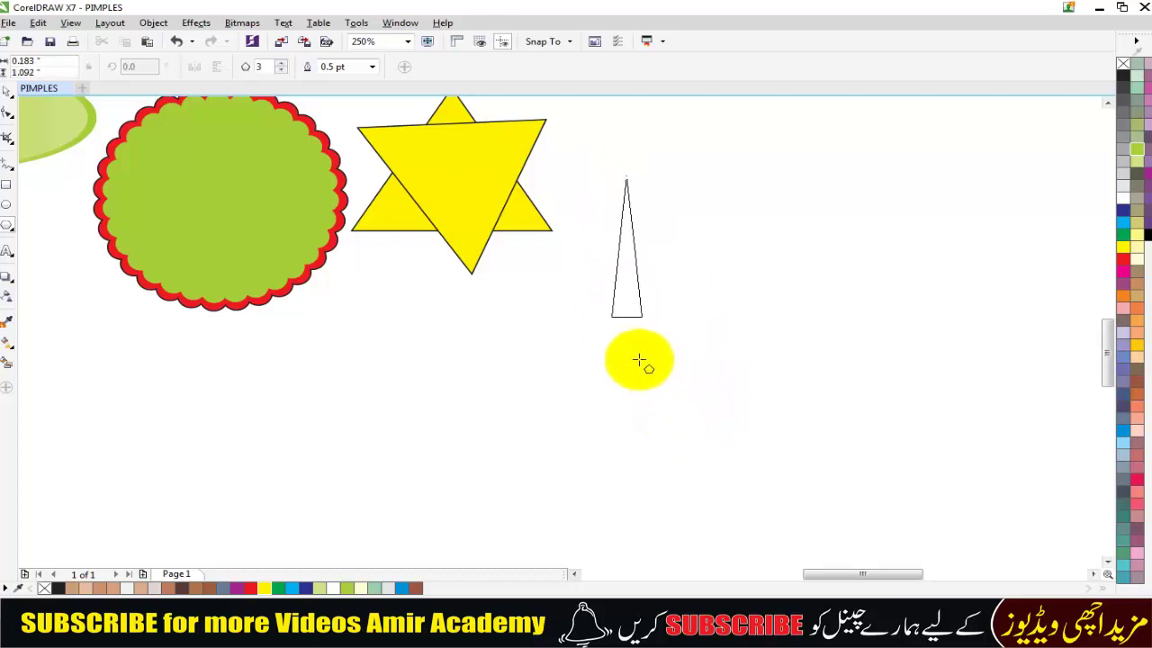
mouse_move(638, 361)
left_mouse_down()
mouse_move(639, 277)
mouse_move(695, 280)
left_mouse_up()
left_click(7, 91)
left_click(634, 236)
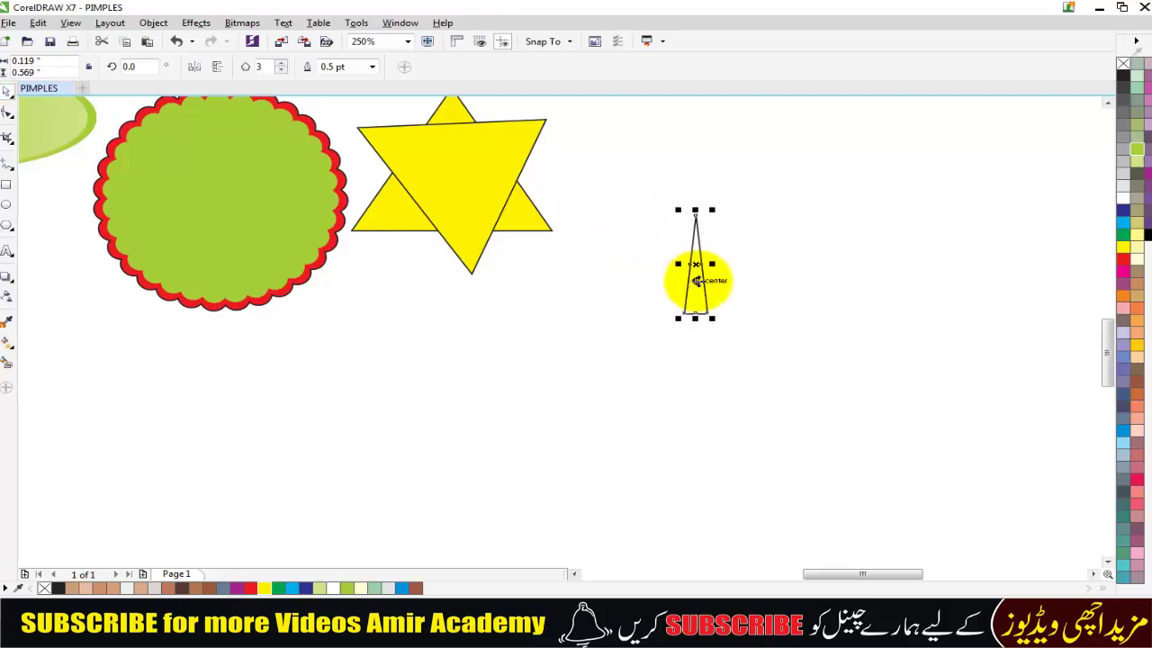
Rotate a copy of the narrow triangle and repeat it with Ctrl+R into a full sunburst
scroll(708, 299, "up", 1)
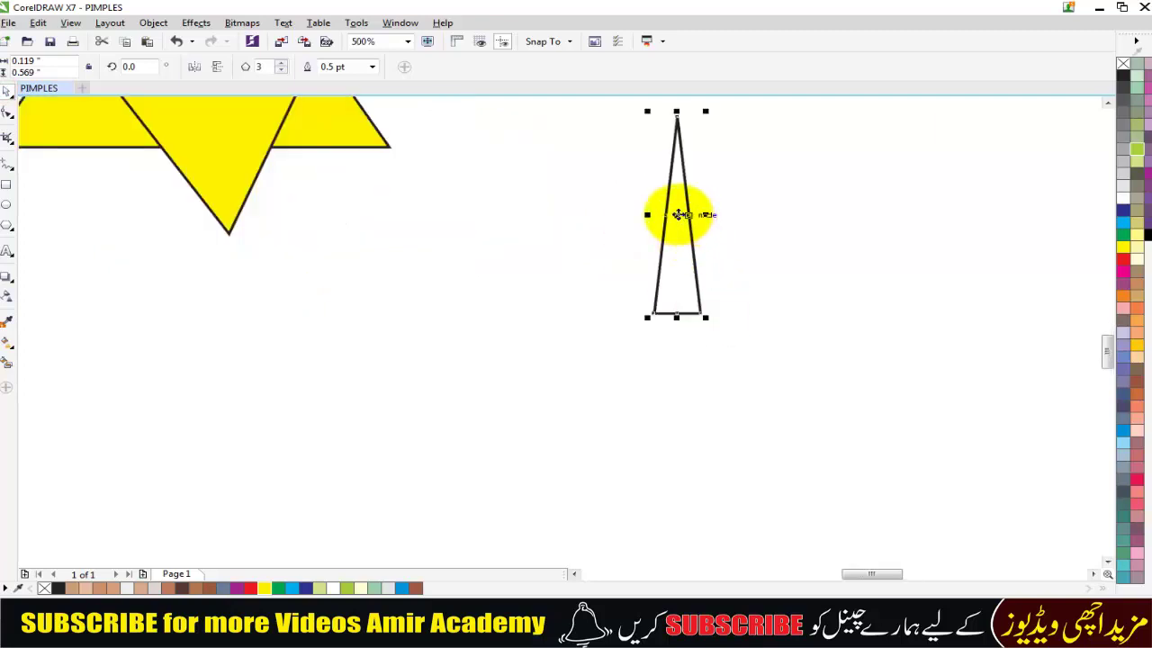
left_click_drag(676, 214, 677, 256)
key("ctrl+z")
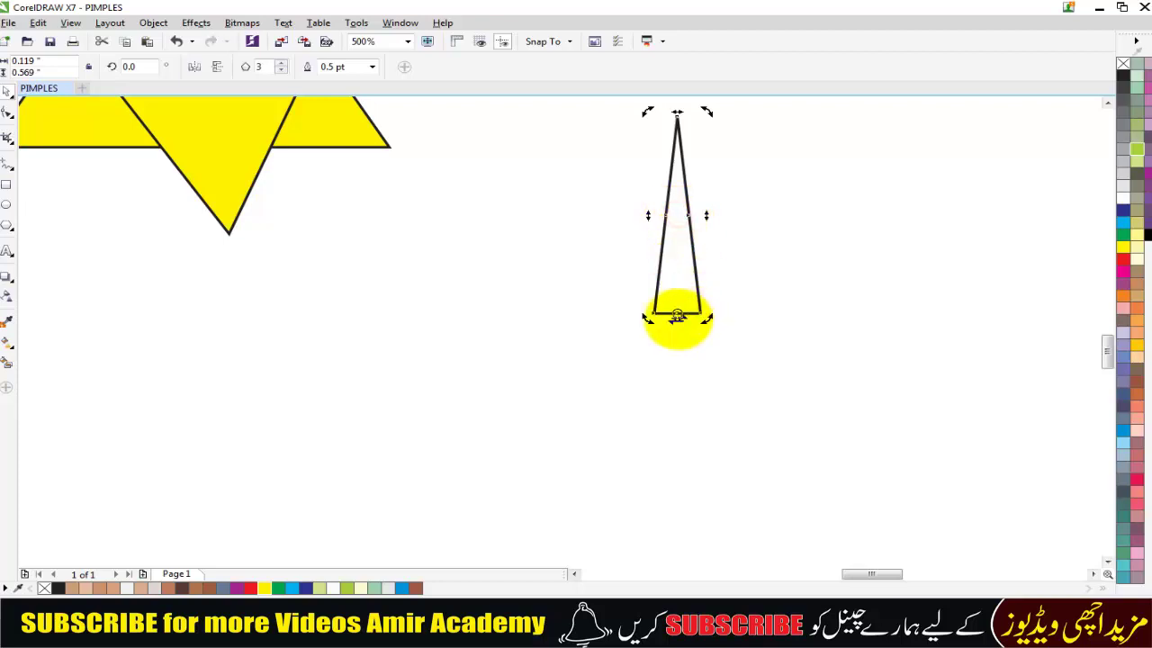
scroll(677, 315, "down", 1)
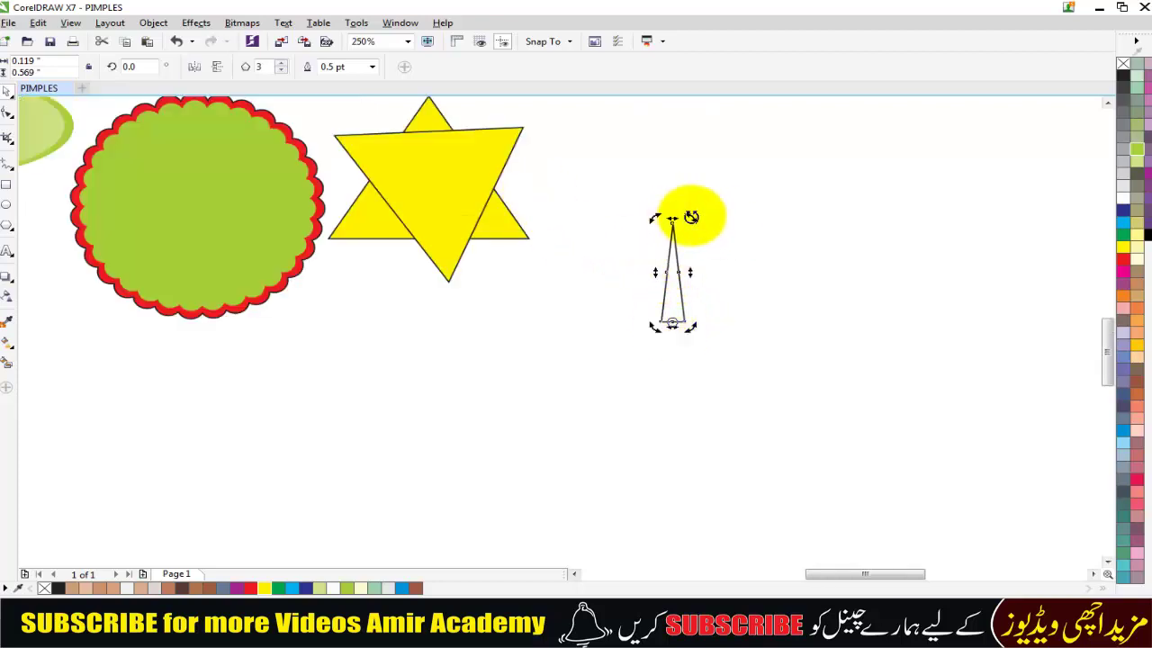
mouse_move(690, 217)
left_mouse_down()
mouse_move(734, 227)
mouse_move(709, 224)
left_mouse_up()
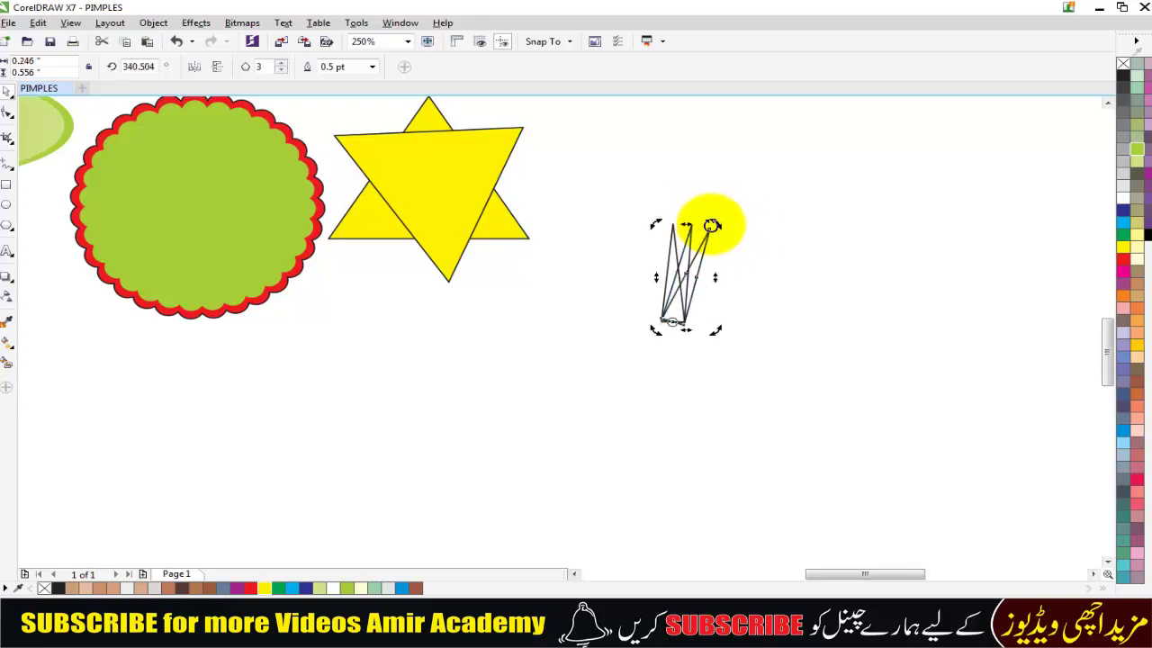
key("ctrl+r")
key("ctrl+r")
key("ctrl+r")
key("ctrl+r")
key("ctrl+r")
key("ctrl+r")
key("ctrl+r")
key("ctrl+r")
key("ctrl+r")
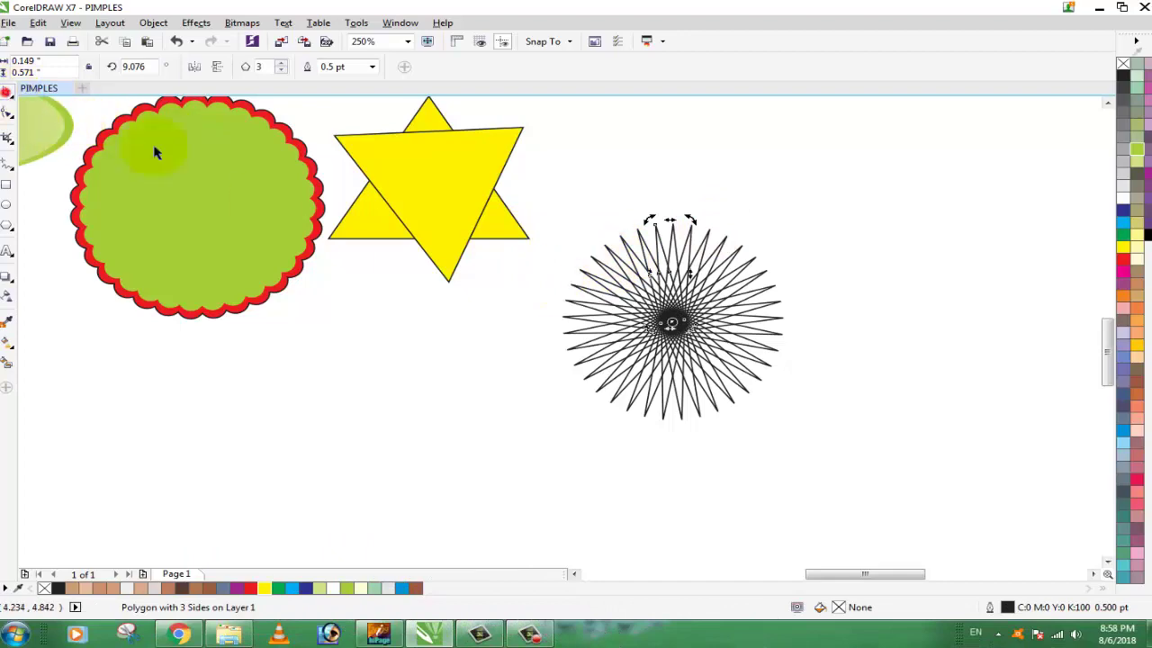
left_click(801, 193)
Group all sunburst spikes, fill them purple and remove the black outline
left_click_drag(882, 180, 524, 466)
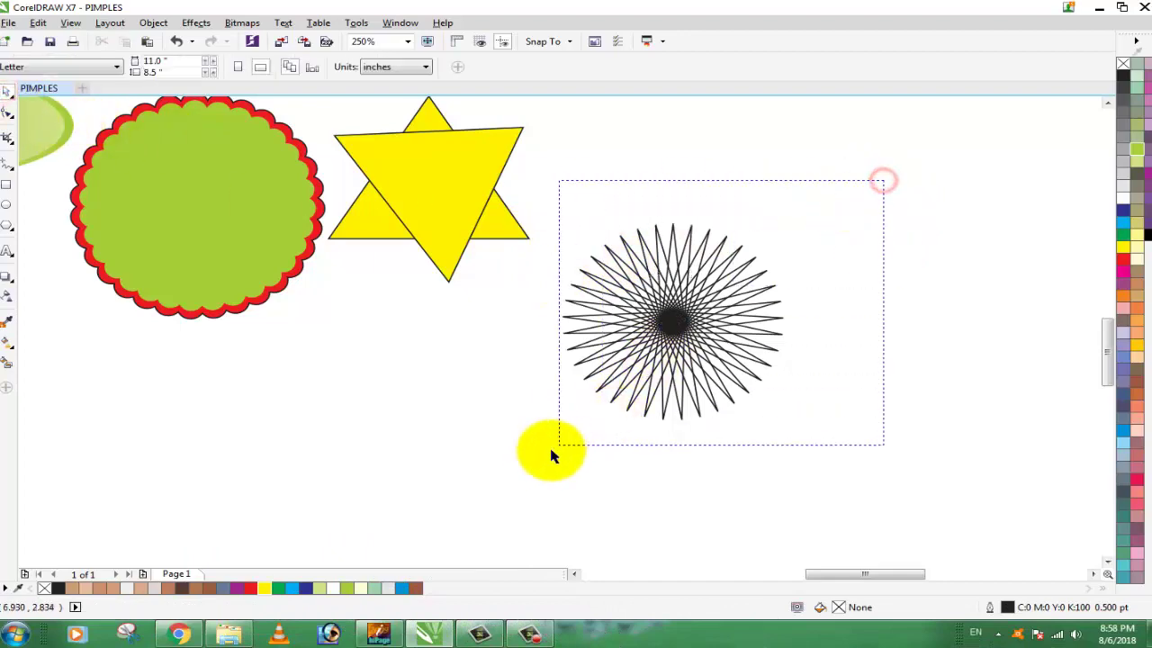
key("ctrl+l")
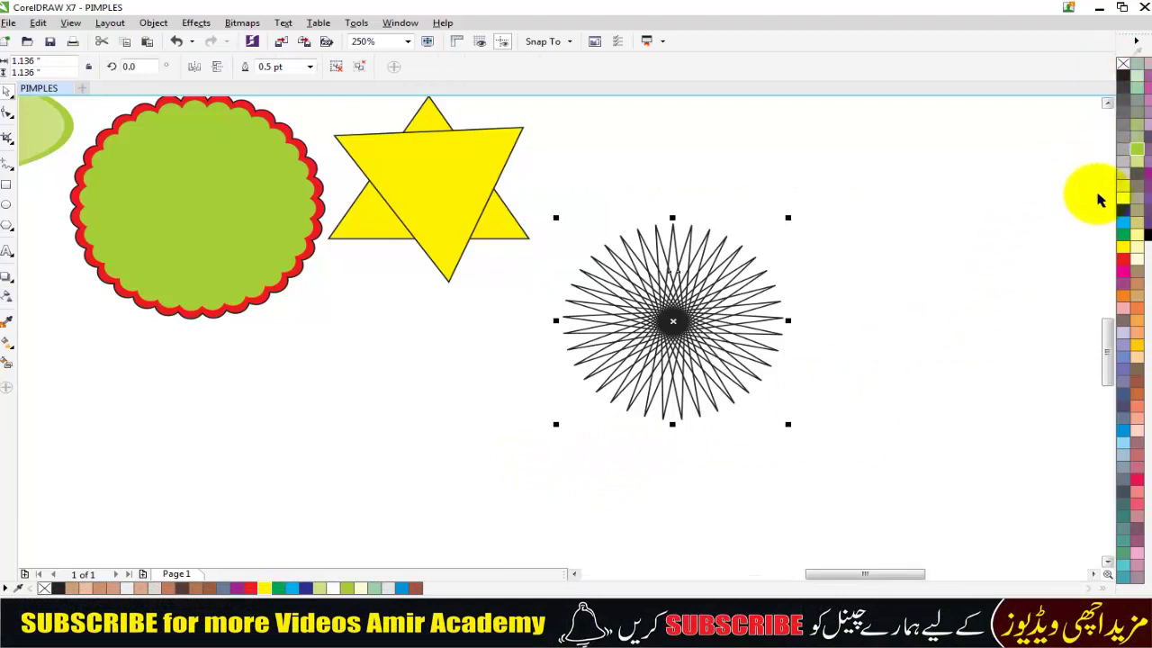
left_click(1133, 162)
left_click(1146, 180)
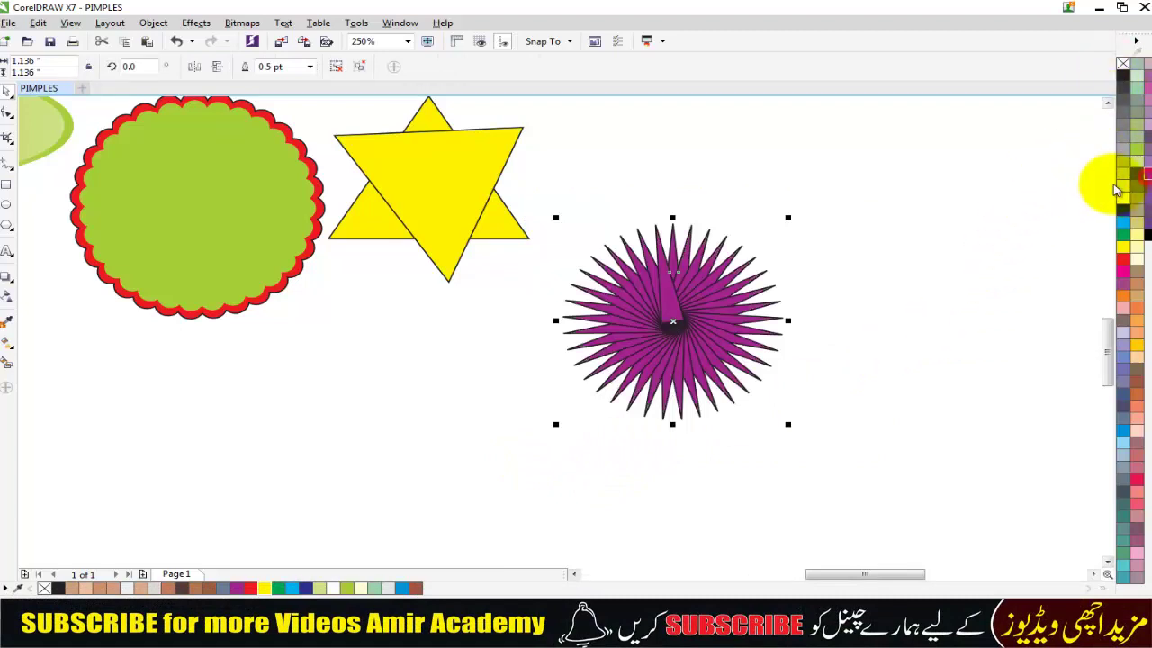
right_click(1125, 65)
left_click(882, 287)
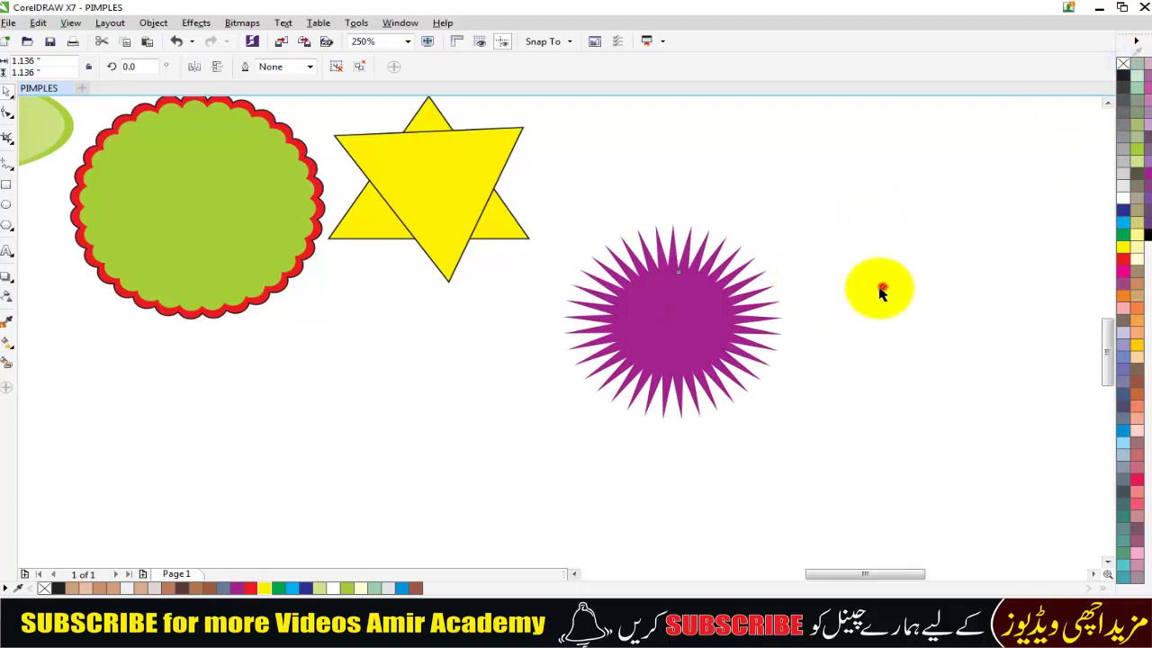
Zoom in closely on the purple sunburst to check it
left_click_drag(892, 172, 489, 506)
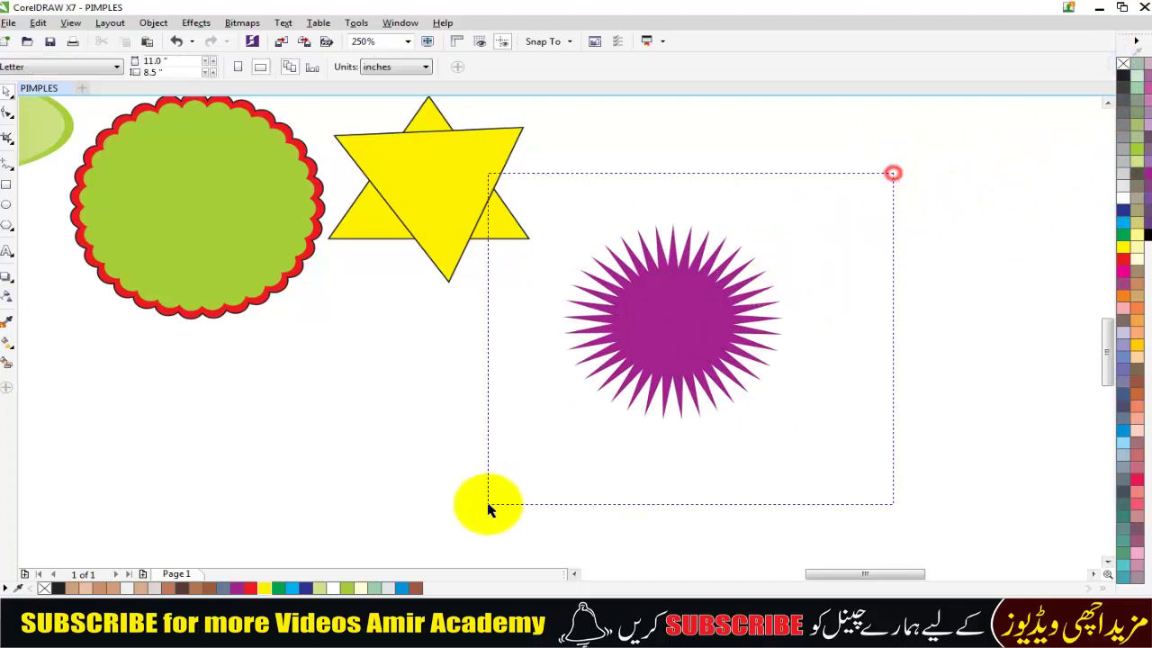
key("z")
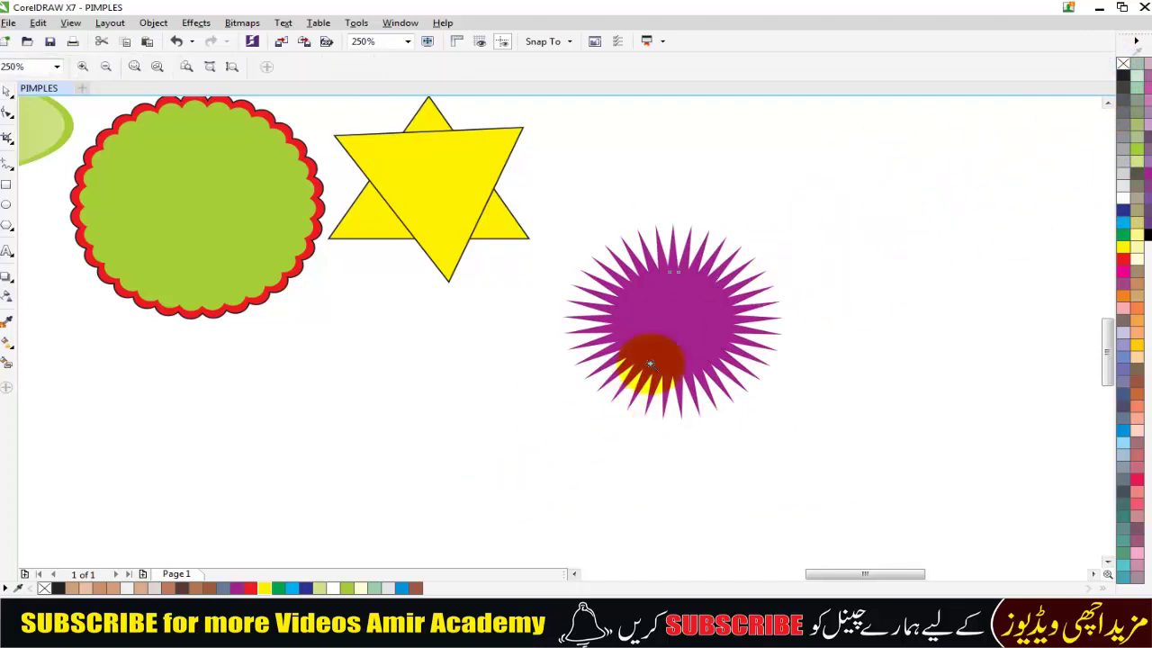
left_click_drag(540, 176, 882, 508)
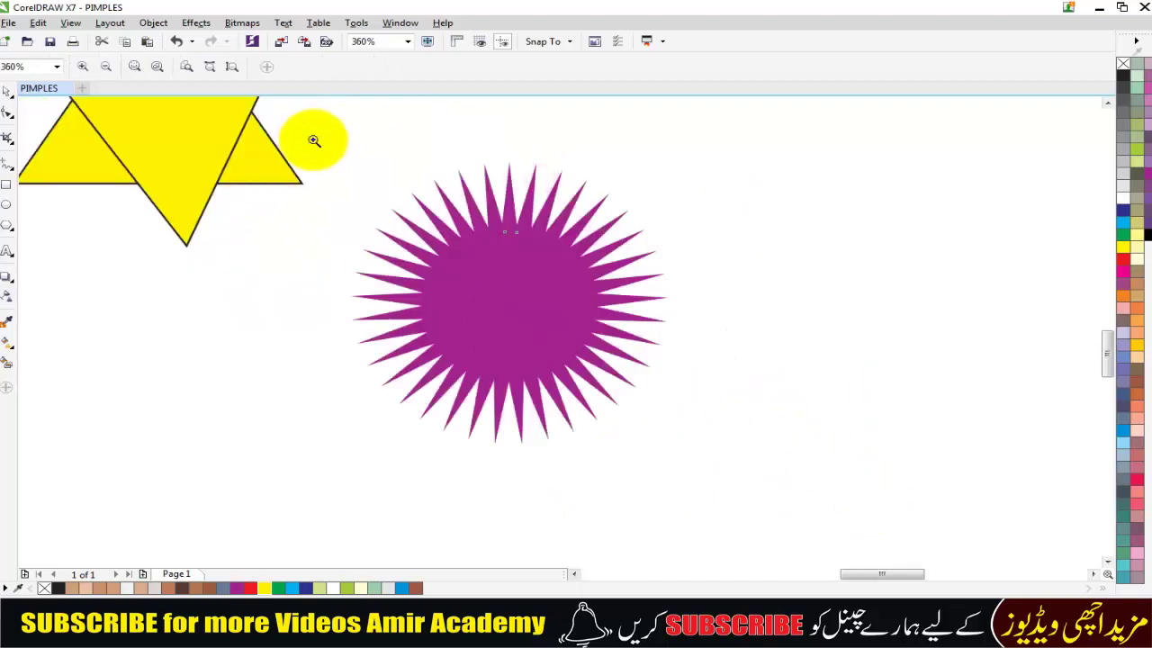
mouse_move(309, 136)
left_mouse_down()
mouse_move(586, 390)
mouse_move(724, 491)
left_mouse_up()
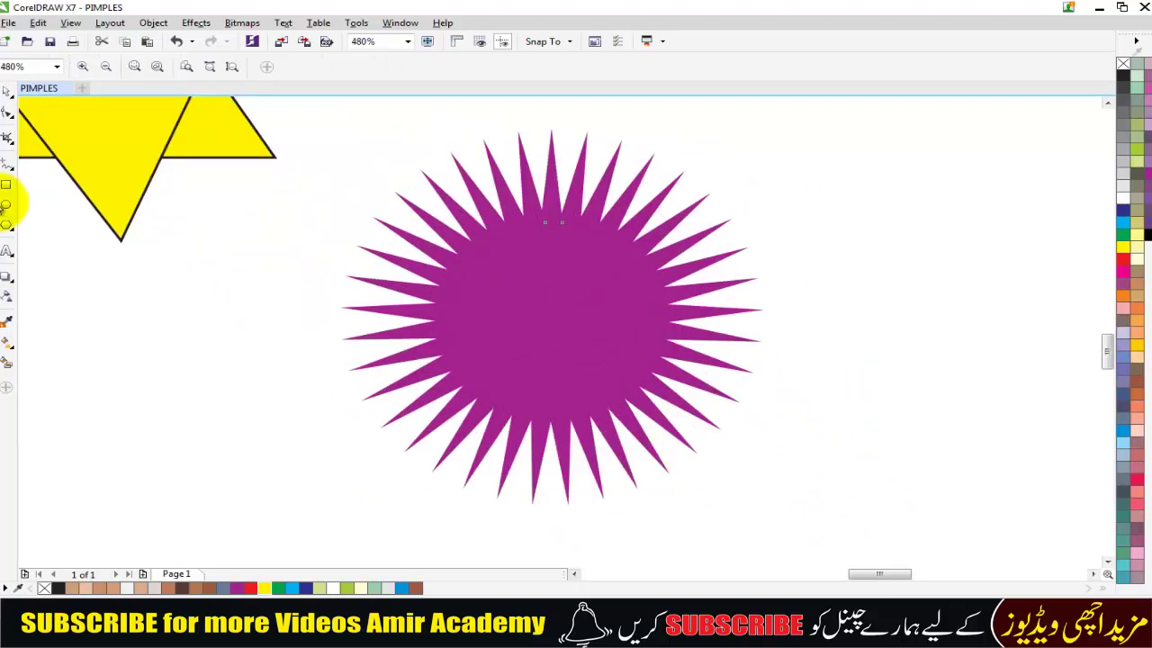
left_click(13, 90)
left_click(825, 220)
Move the purple sunburst beside the yellow star and check the layout up close
scroll(385, 252, "down", 5)
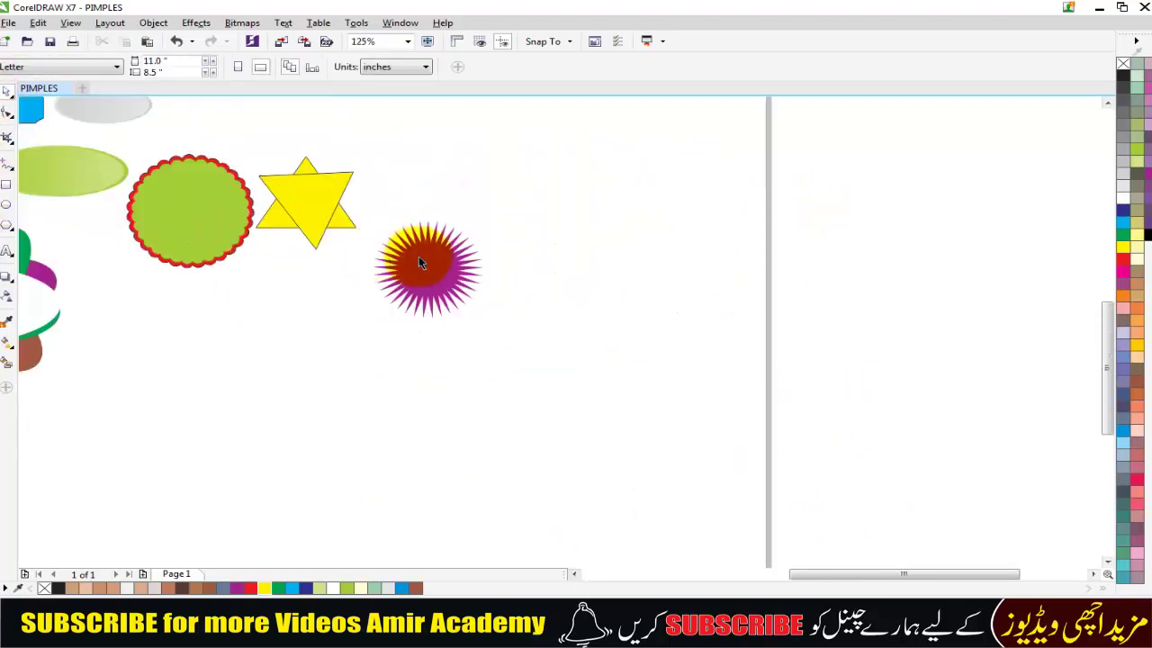
mouse_move(426, 270)
left_mouse_down()
mouse_move(431, 142)
mouse_move(447, 159)
mouse_move(471, 157)
left_mouse_up()
scroll(506, 192, "down", 2)
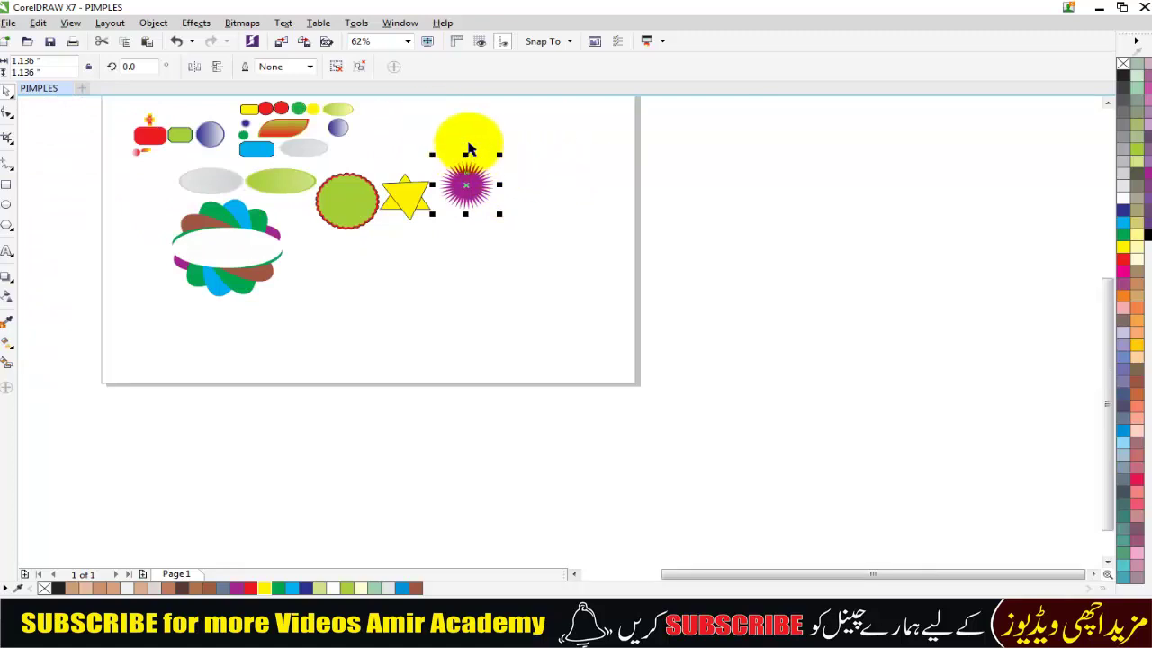
scroll(469, 149, "up", 2)
scroll(309, 103, "up", 2)
scroll(360, 154, "down", 4)
scroll(336, 203, "down", 2)
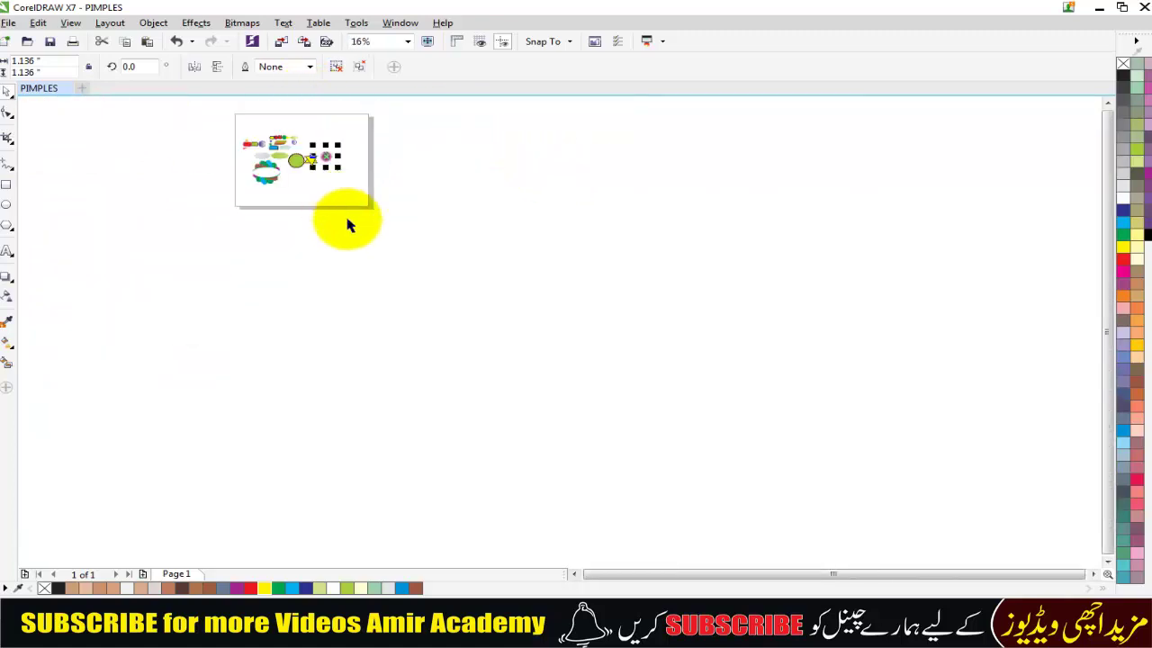
key("z")
left_click(174, 103)
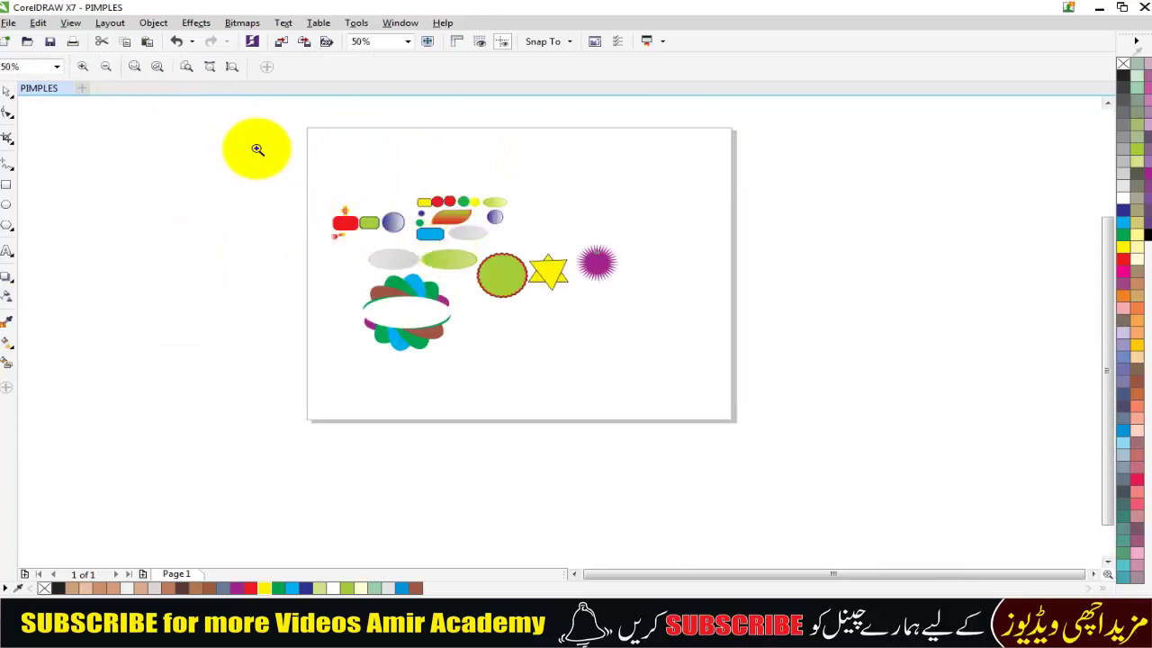
left_click_drag(257, 149, 656, 327)
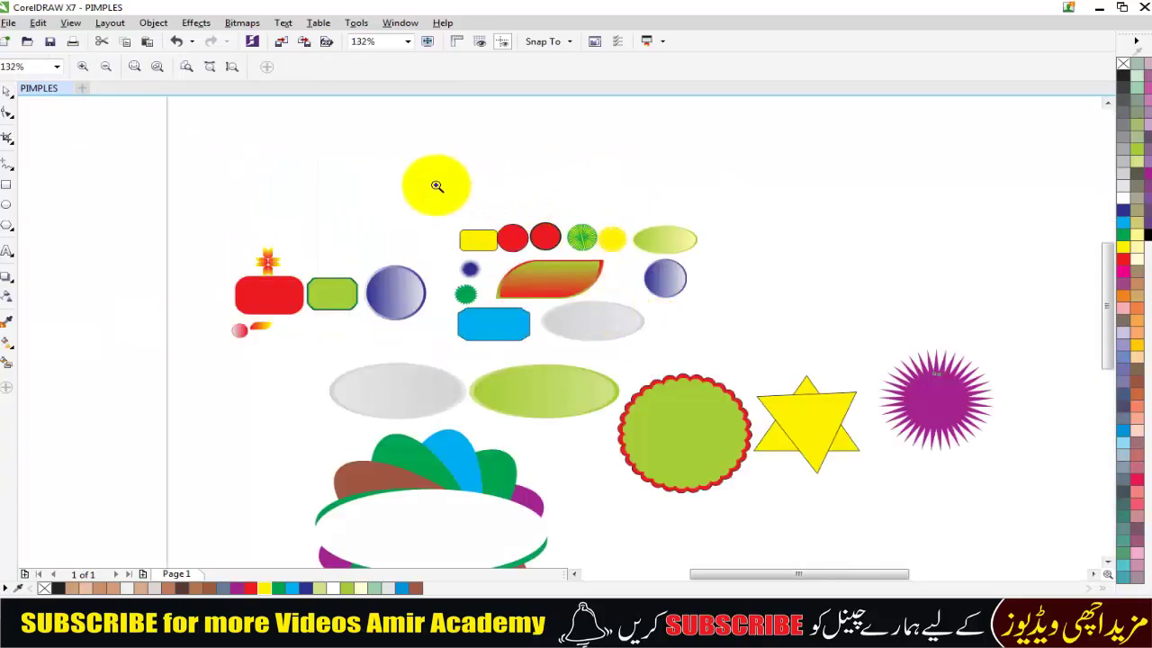
left_click_drag(436, 186, 771, 316)
left_click_drag(179, 191, 893, 393)
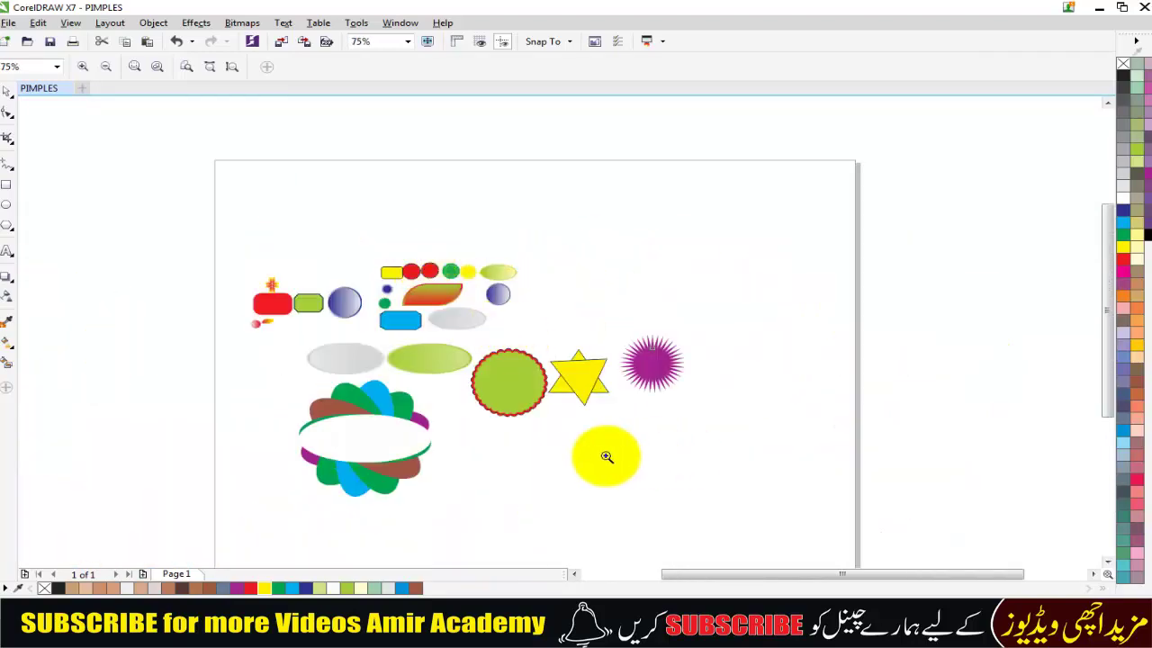
left_click(8, 90)
left_click(676, 453)
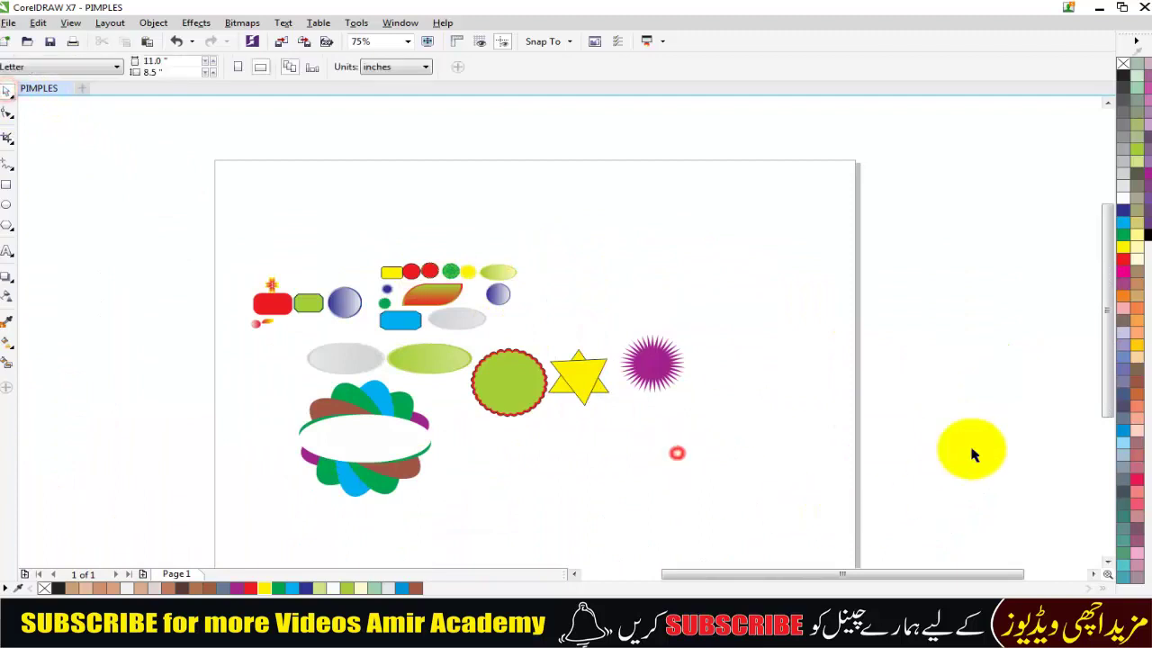
Draw a new outlined circle below the yellow star
left_click_drag(1108, 347, 981, 403)
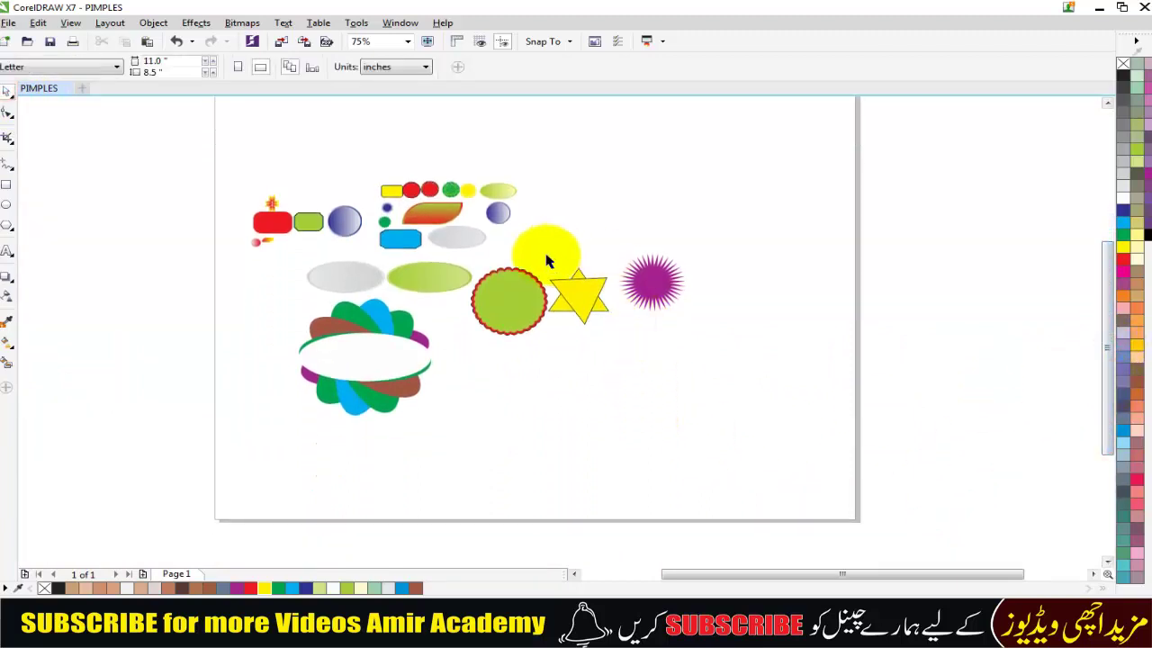
scroll(645, 346, "up", 2)
scroll(645, 351, "up", 1)
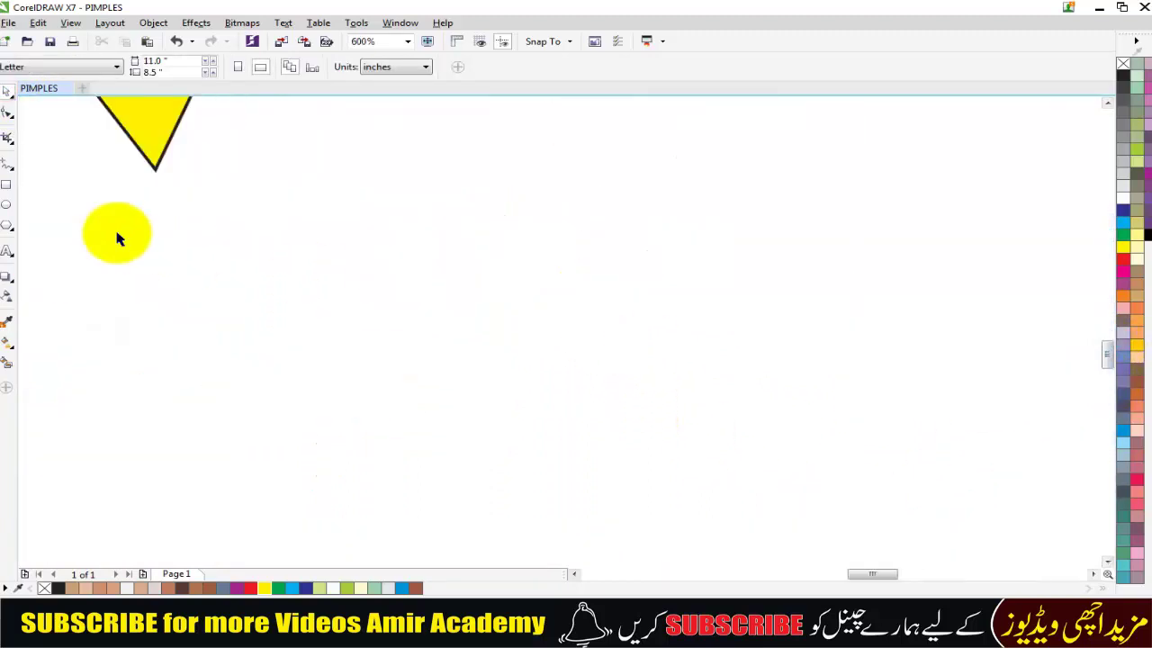
left_click(7, 204)
left_click_drag(438, 214, 645, 394)
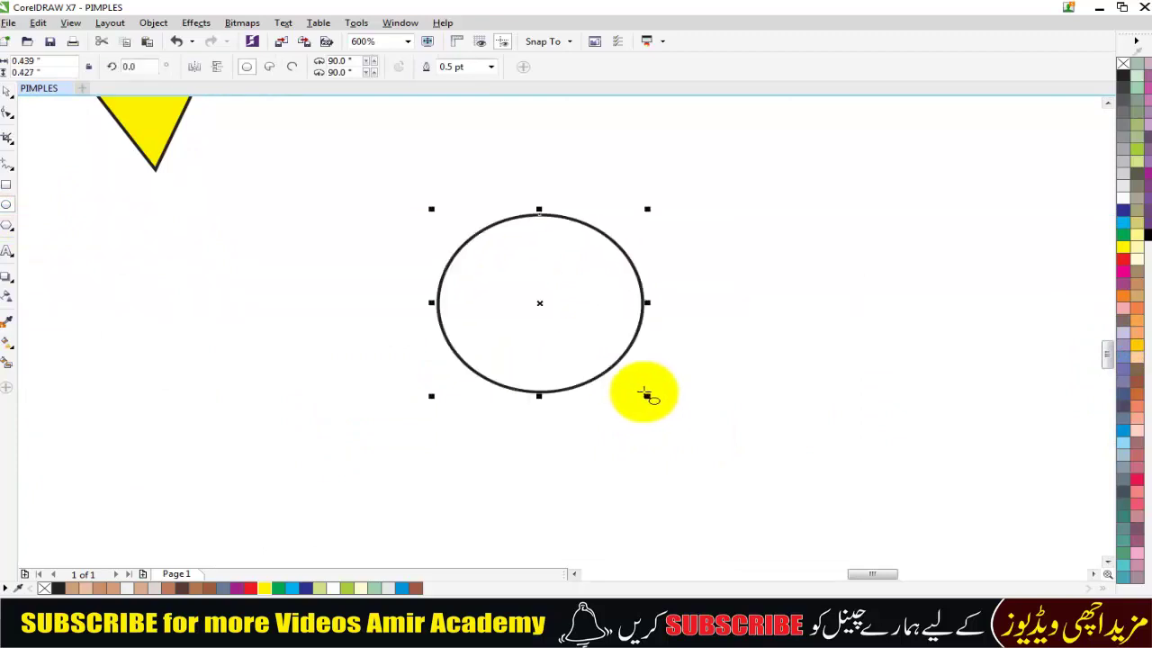
Draw a tall thin rectangle on the circle with a Hairline outline
left_click(6, 185)
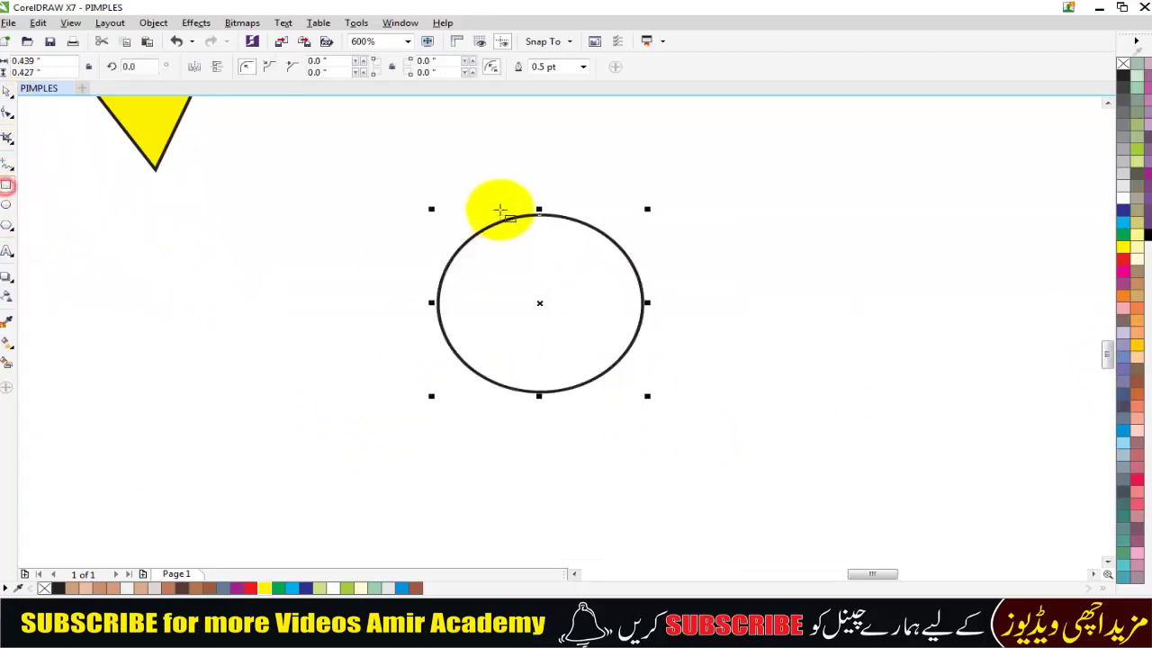
mouse_move(501, 189)
left_mouse_down()
mouse_move(531, 402)
mouse_move(508, 393)
left_mouse_up()
scroll(501, 184, "up", 1)
scroll(501, 180, "up", 1)
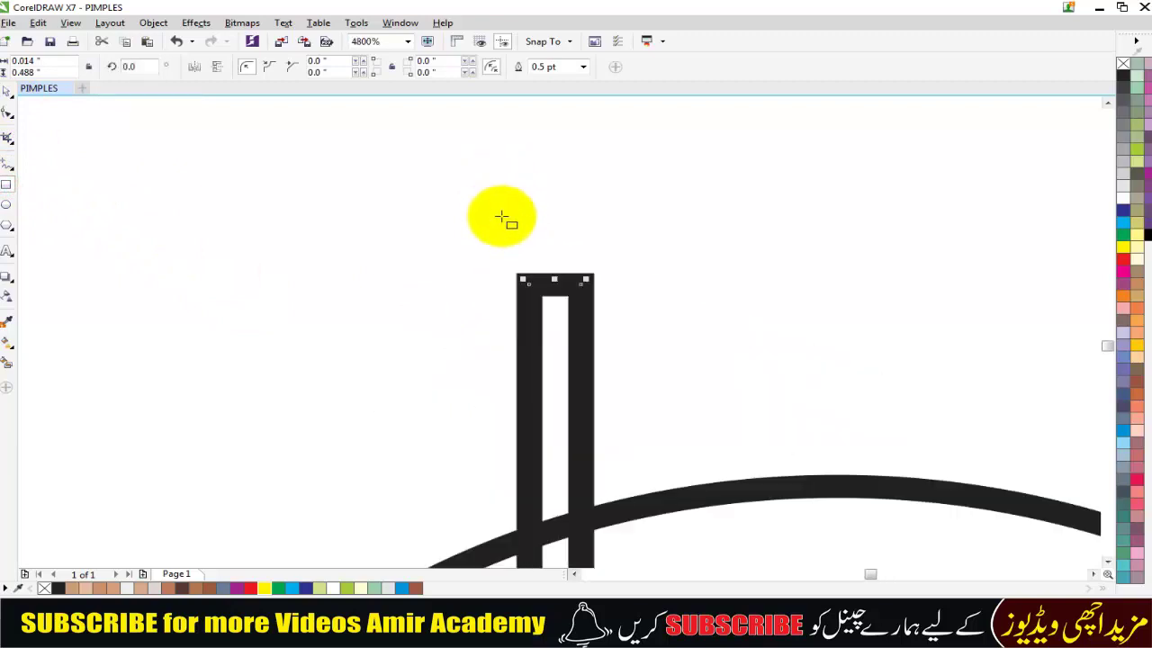
scroll(506, 218, "up", 1)
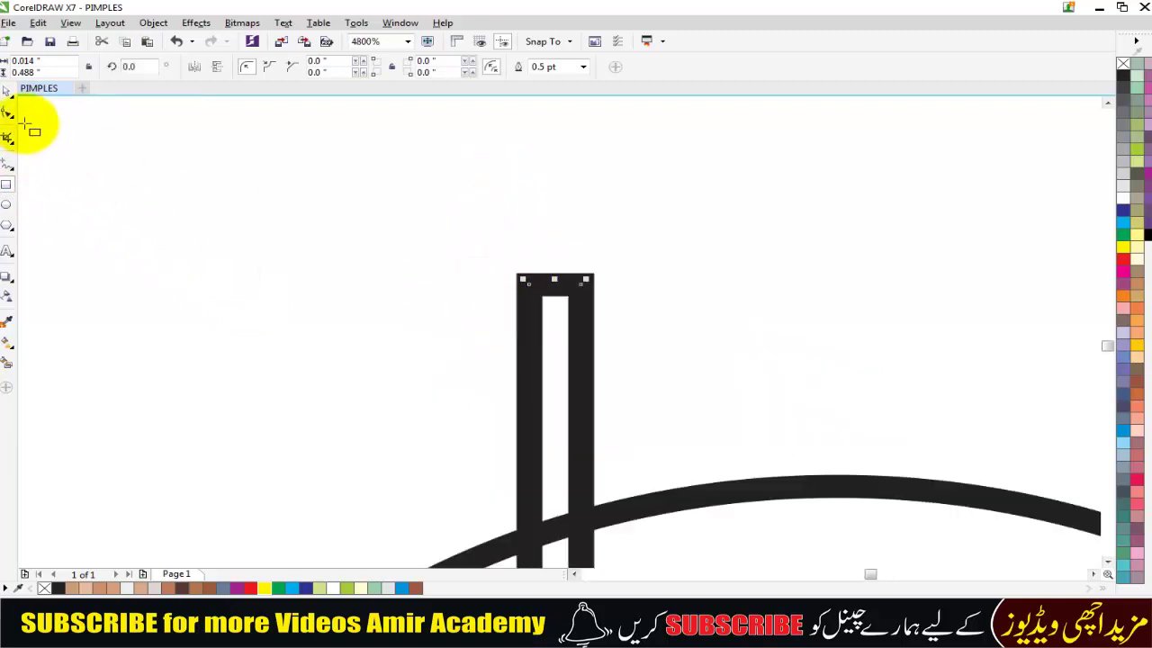
left_click(583, 67)
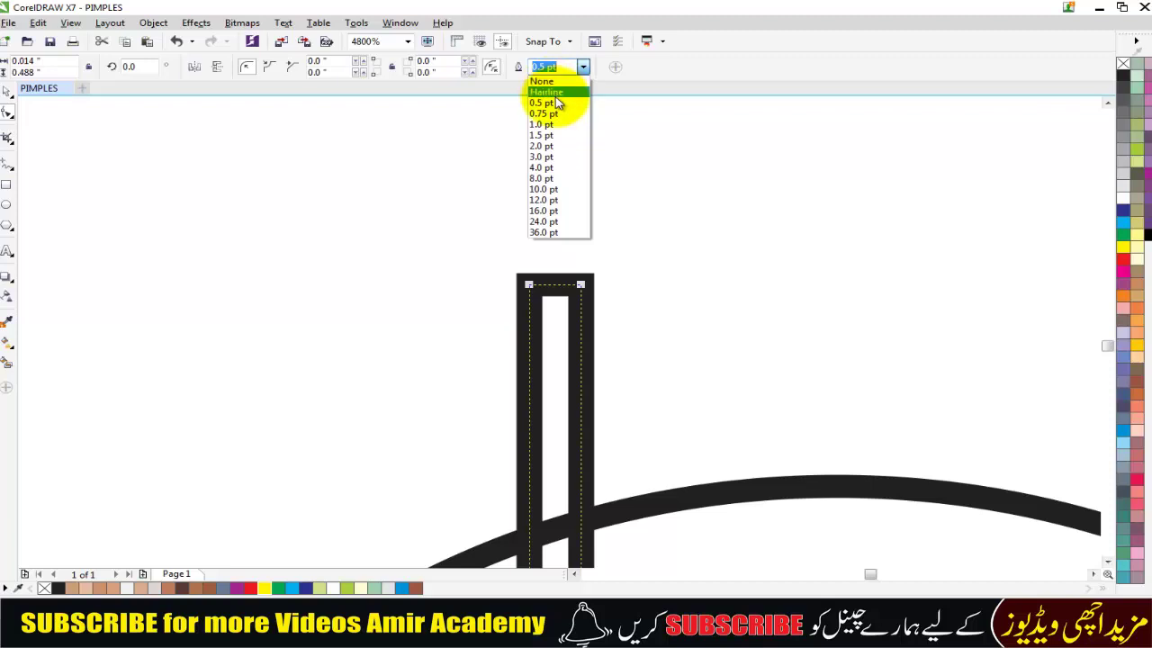
left_click(555, 94)
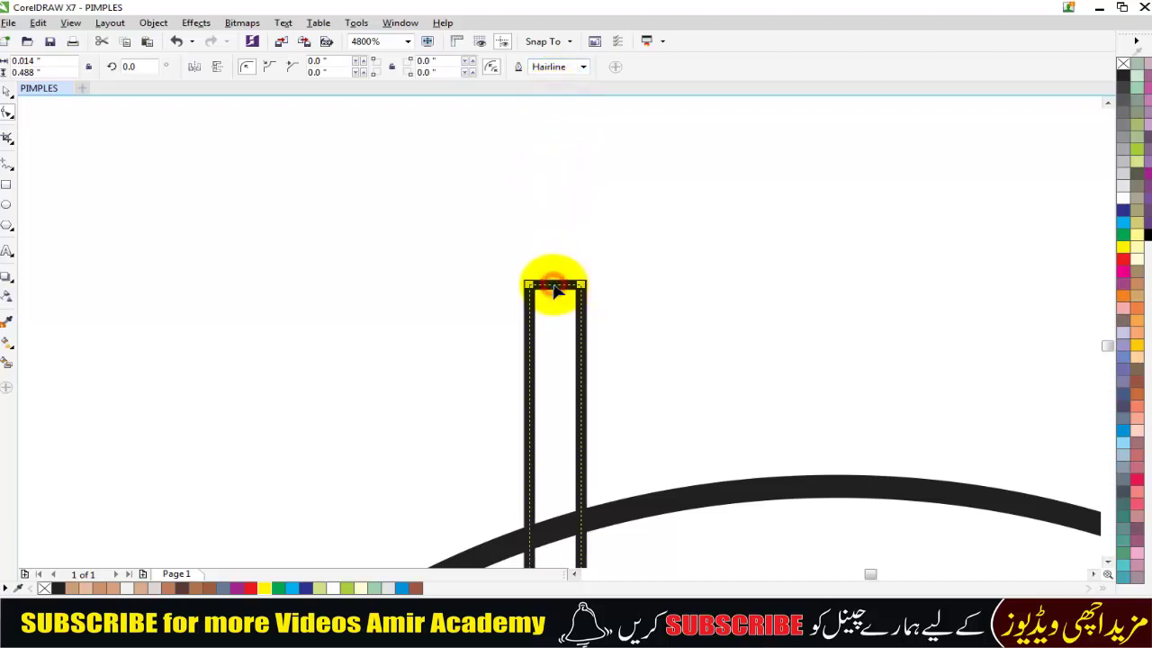
Convert the rectangle to curves and pull its top up into a point
key("ctrl+q")
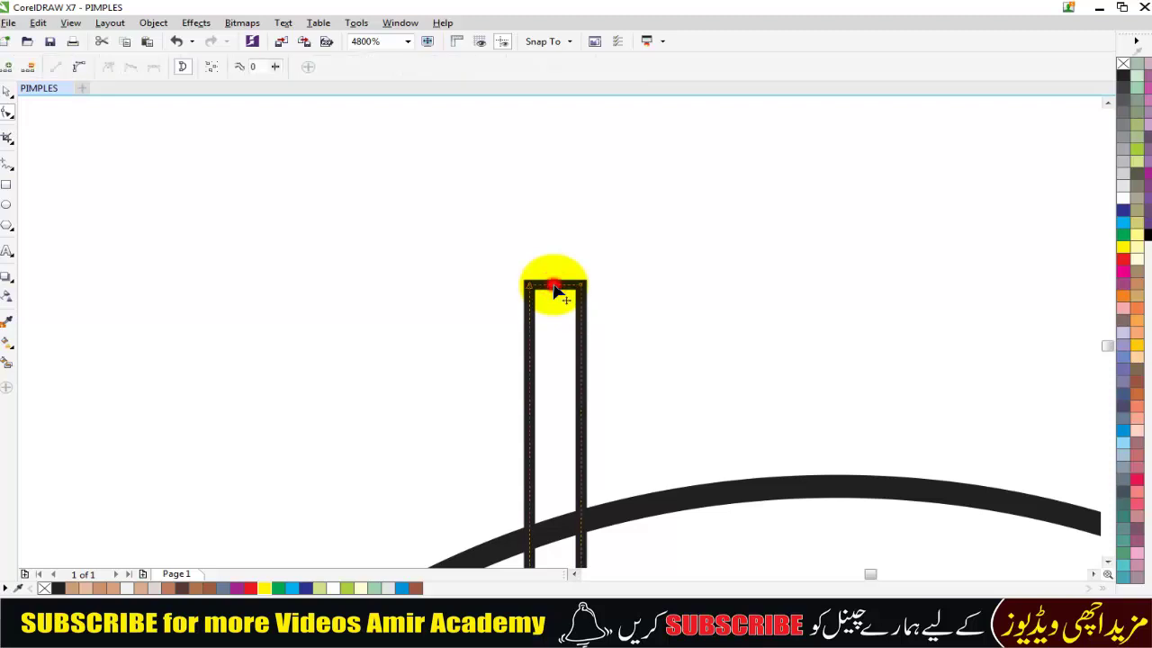
mouse_move(554, 289)
left_mouse_down()
mouse_move(565, 236)
mouse_move(549, 225)
left_mouse_up()
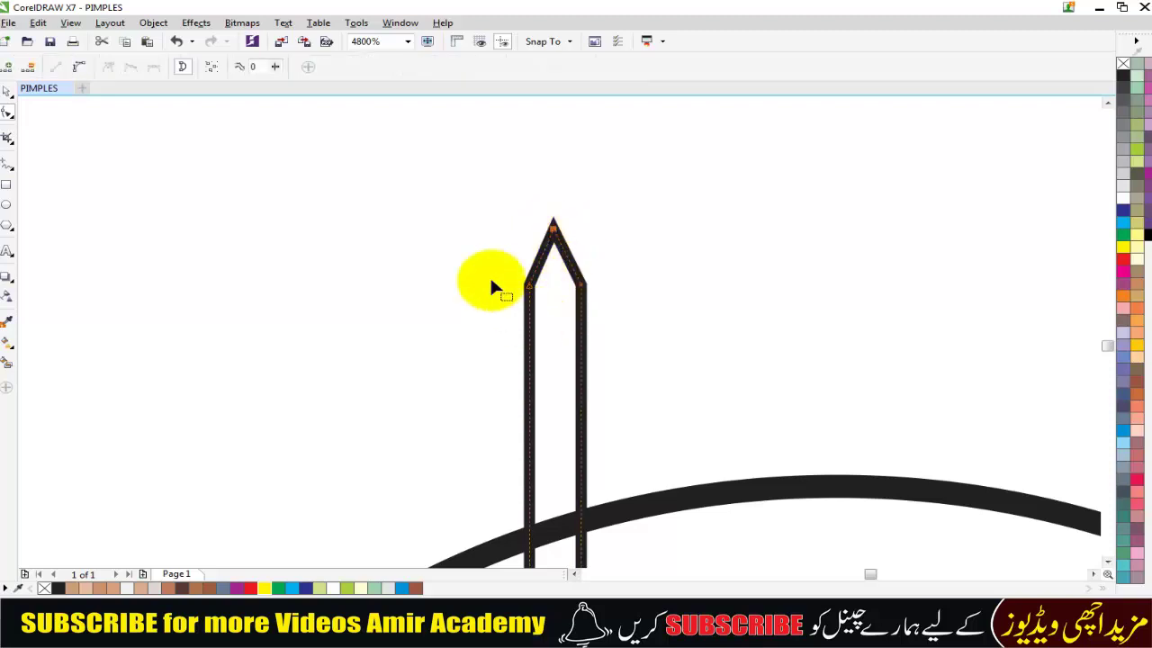
scroll(500, 232, "down", 2)
scroll(513, 326, "down", 1)
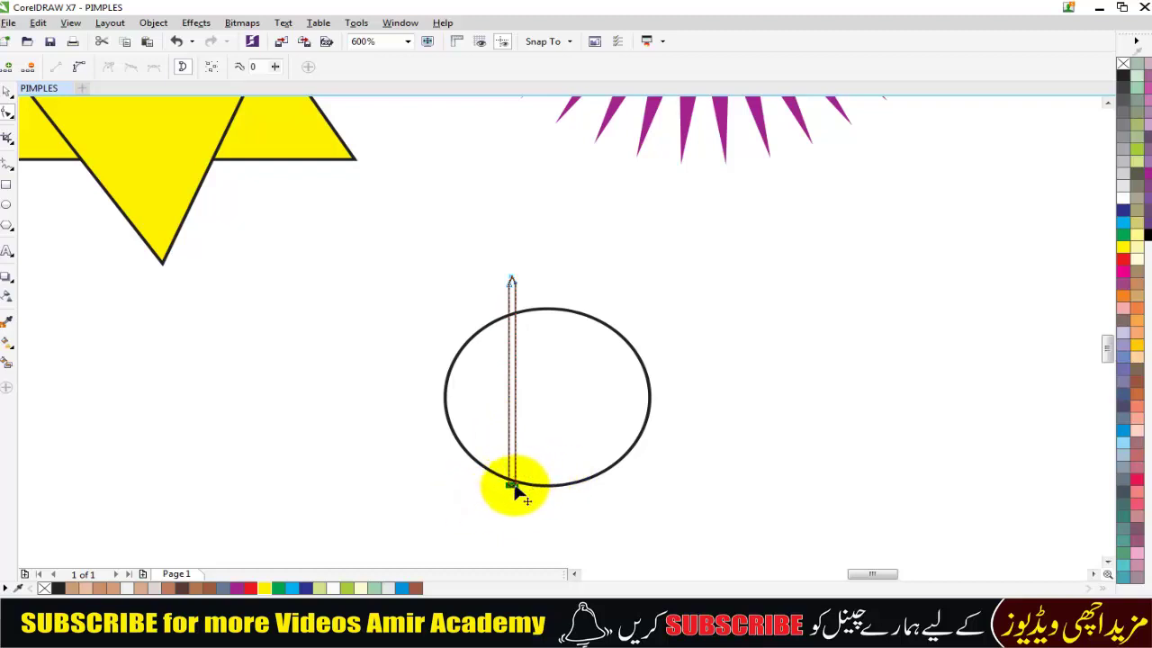
Centre the thin pointed rectangle horizontally on the ellipse
left_click(7, 91)
left_click(553, 417, "shift")
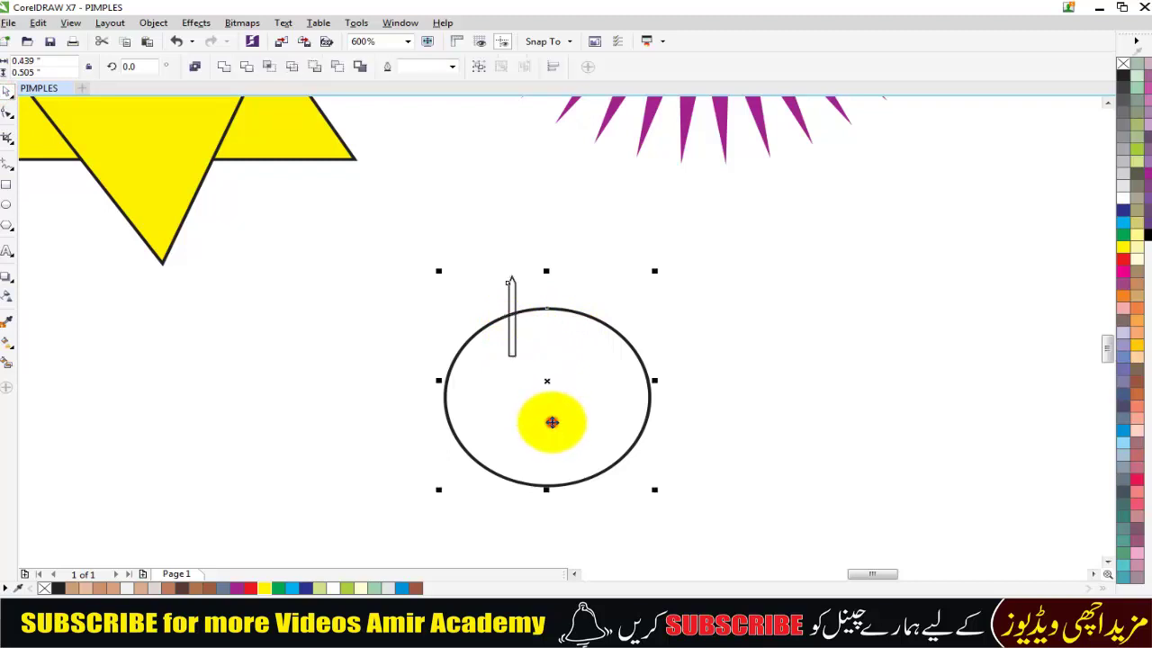
key("c")
key("Escape")
scroll(576, 380, "up", 2)
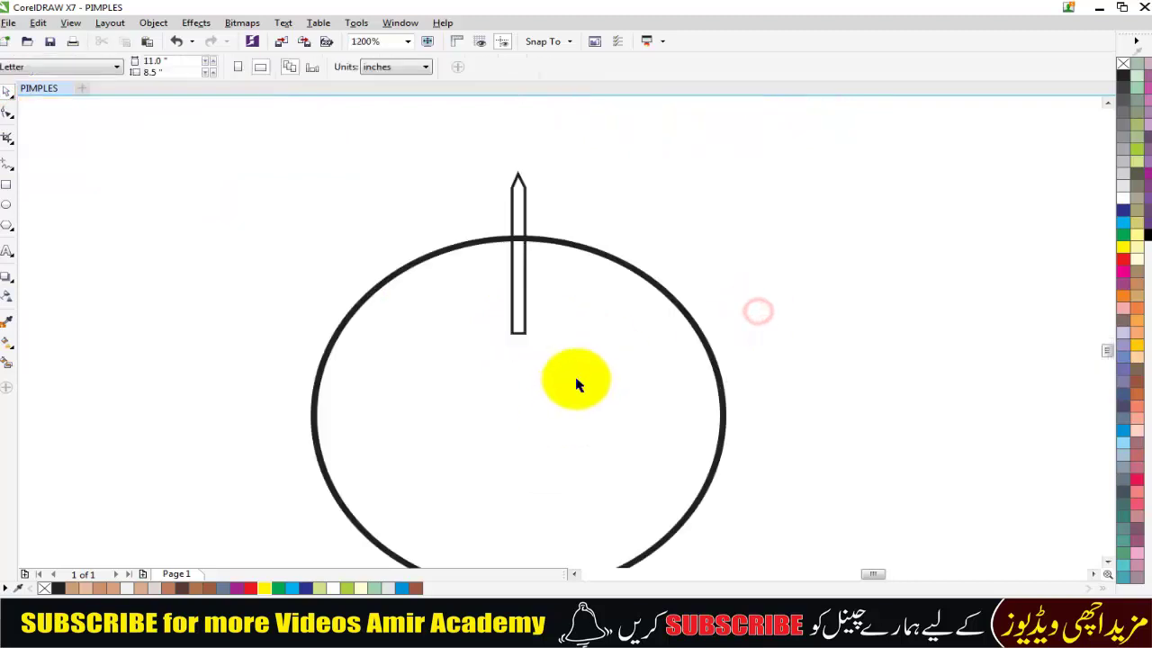
Rotate a copy of the needle about the circle's centre and repeat it into a full ring
left_click(520, 192)
left_click(520, 197)
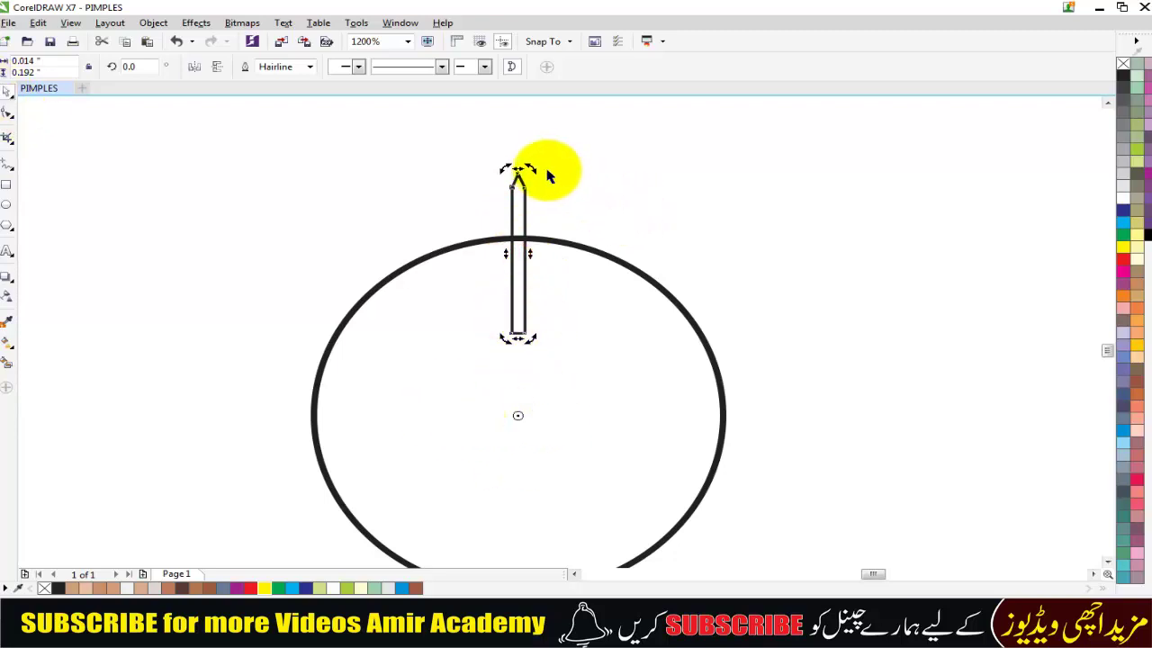
left_click_drag(531, 168, 551, 172)
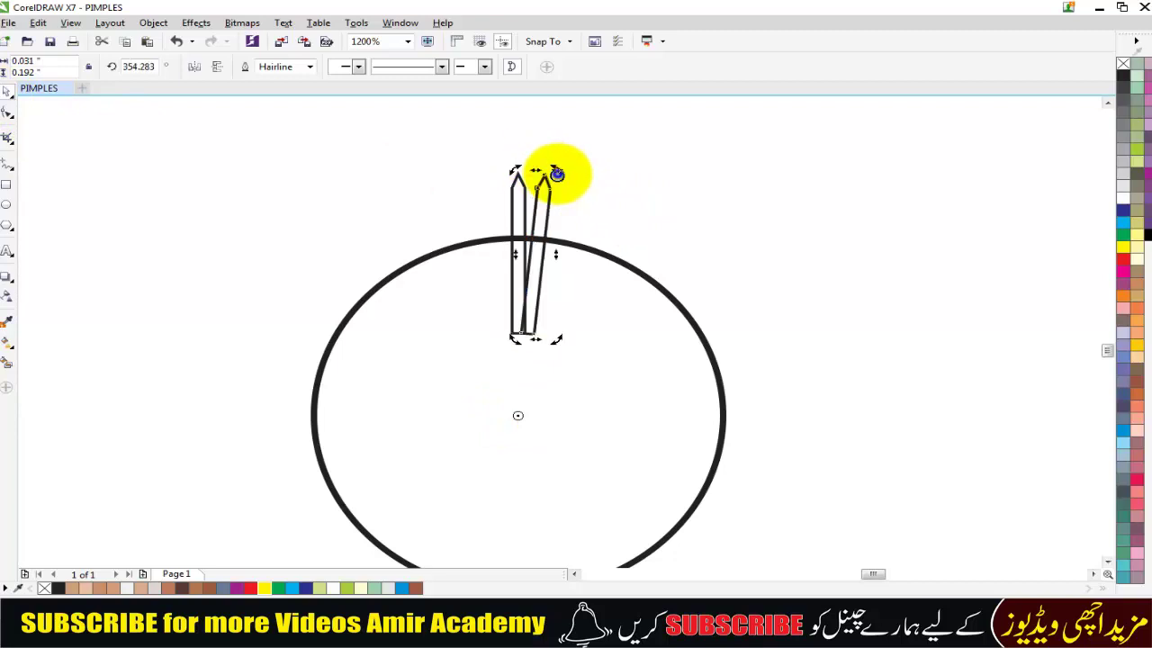
key("ctrl+d")
key("ctrl+d")
key("ctrl+d")
key("ctrl+d")
key("ctrl+d")
key("ctrl+d")
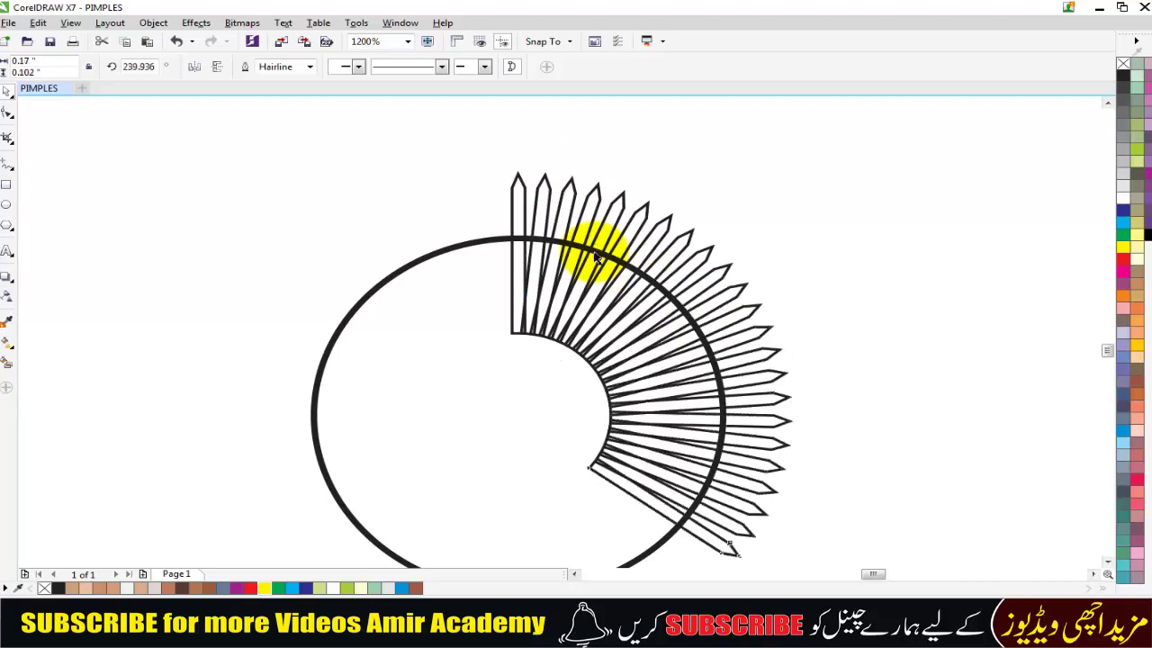
key("ctrl+d")
key("ctrl+d")
key("ctrl+d")
key("ctrl+d")
key("ctrl+d")
key("ctrl+d")
key("ctrl+d")
key("ctrl+d")
key("ctrl+d")
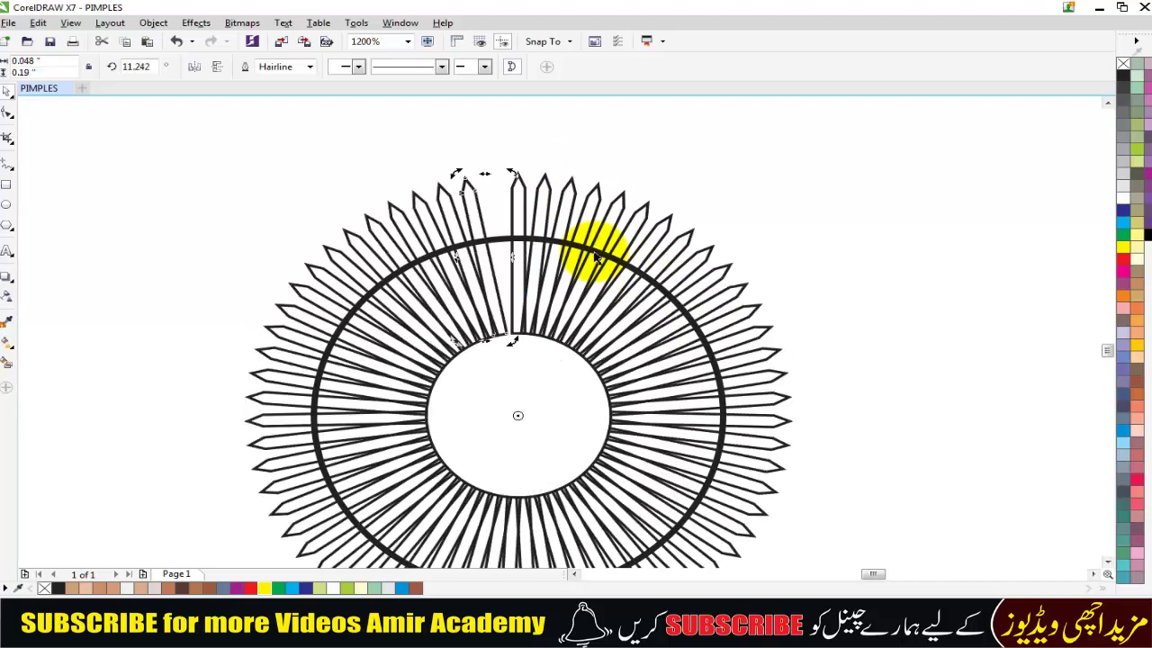
scroll(591, 232, "down", 1)
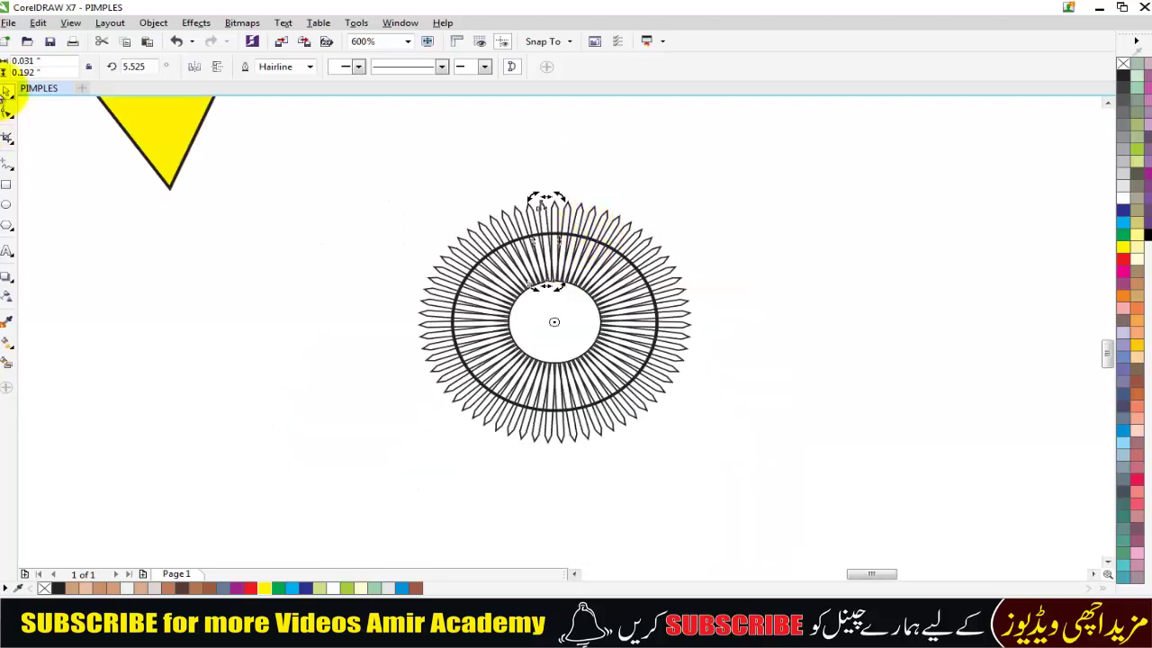
Marquee-select all the petals, combine and break them apart, then weld them into one shape
left_click(196, 328)
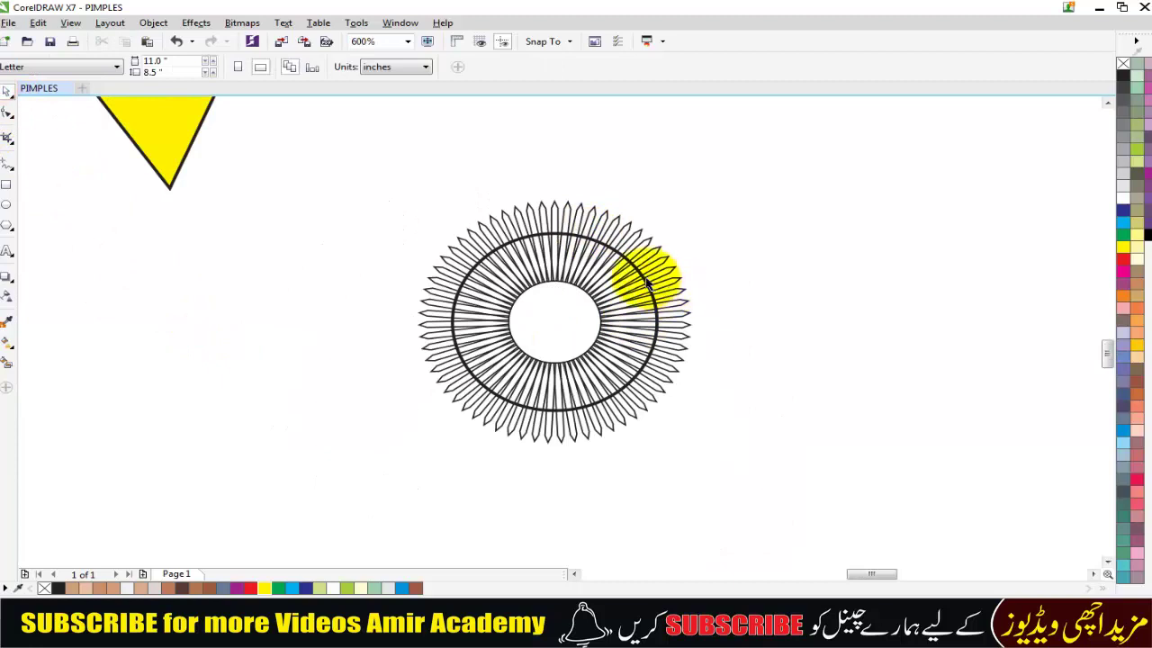
left_click(645, 277)
left_click(744, 275)
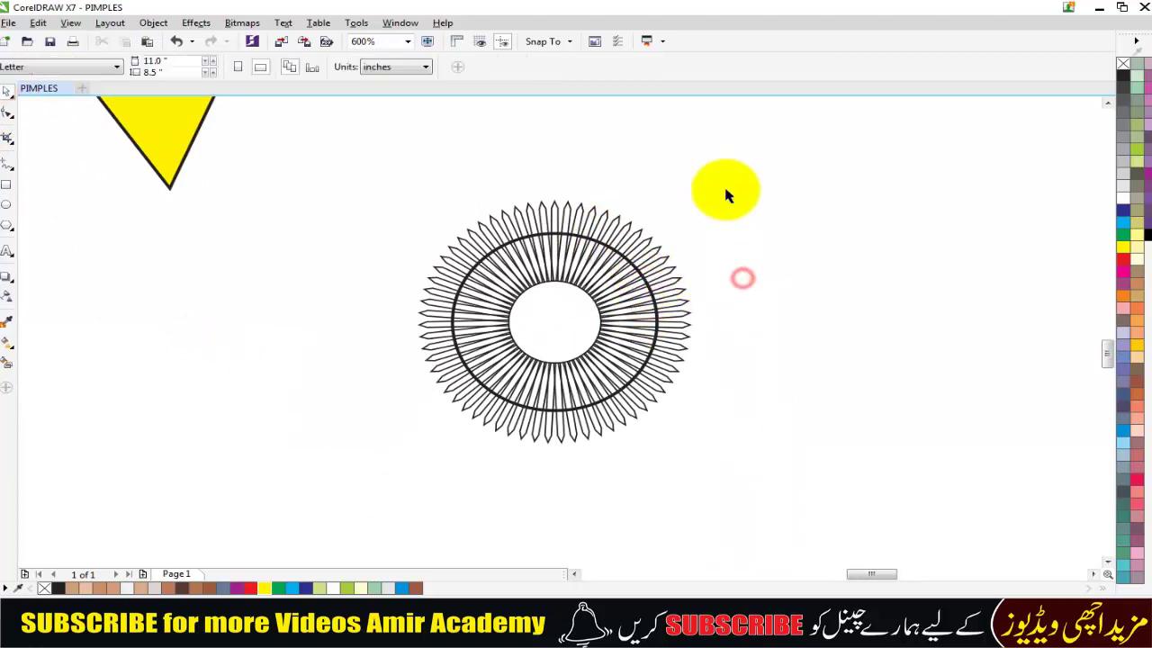
mouse_move(717, 184)
left_mouse_down()
mouse_move(386, 454)
mouse_move(378, 477)
left_mouse_up()
key("ctrl+l")
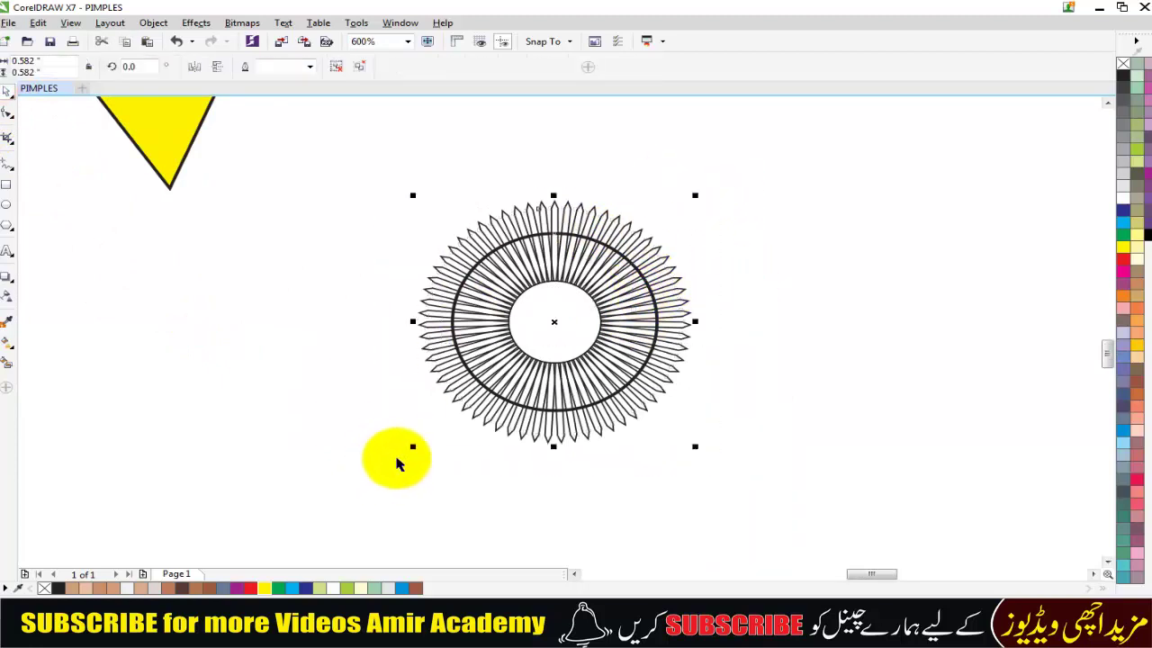
left_click(336, 68)
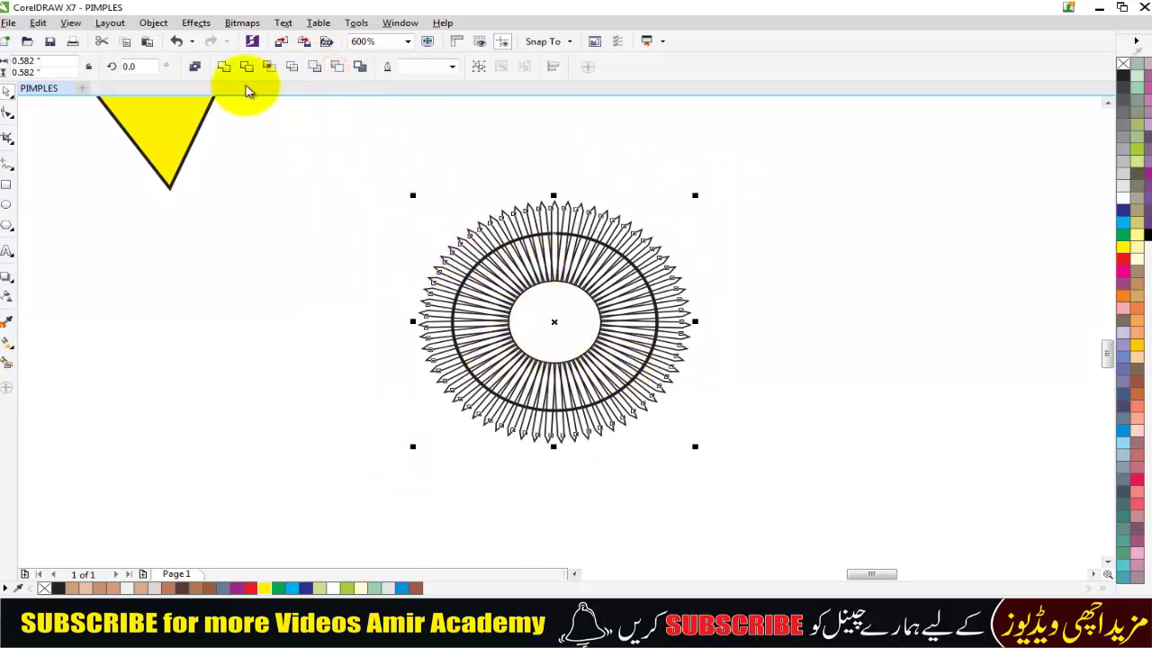
left_click(225, 70)
Fill the welded sunburst yellow and remove its black outline
left_click(797, 308)
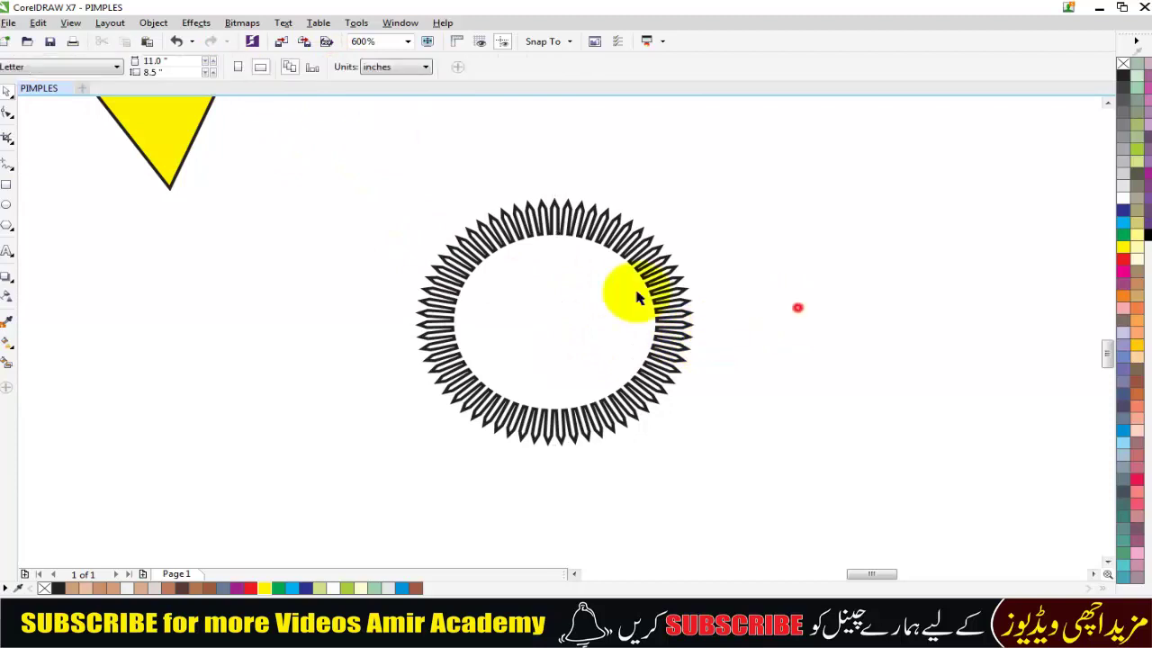
scroll(610, 272, "up", 2)
scroll(617, 311, "down", 2)
left_click(617, 309)
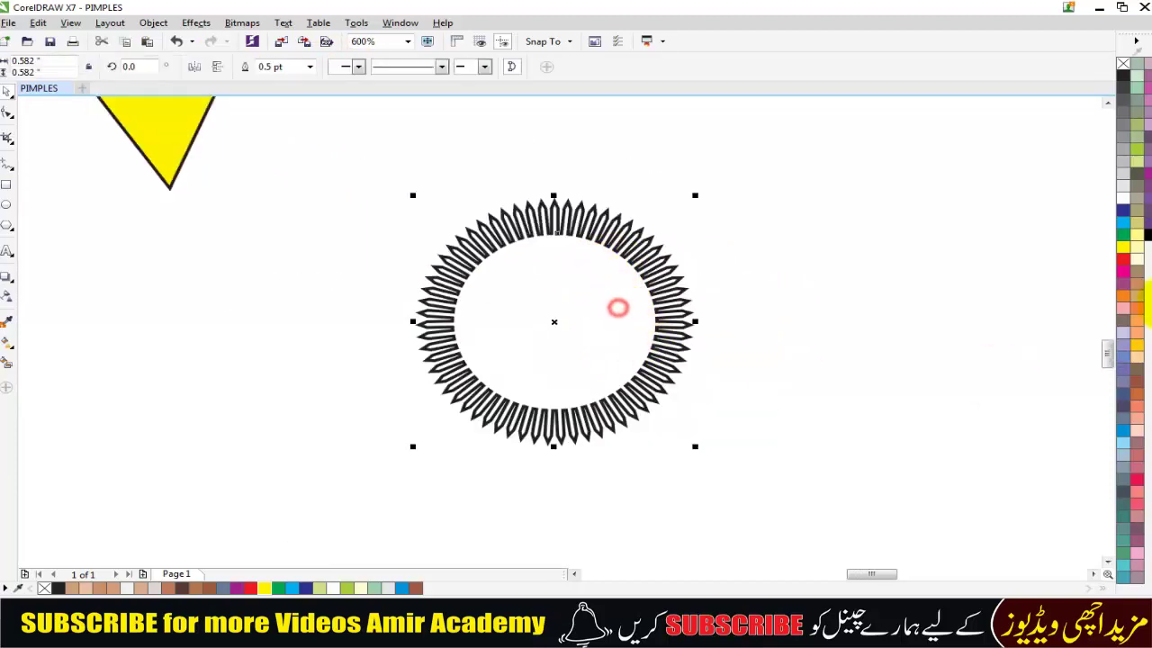
left_click(1121, 247)
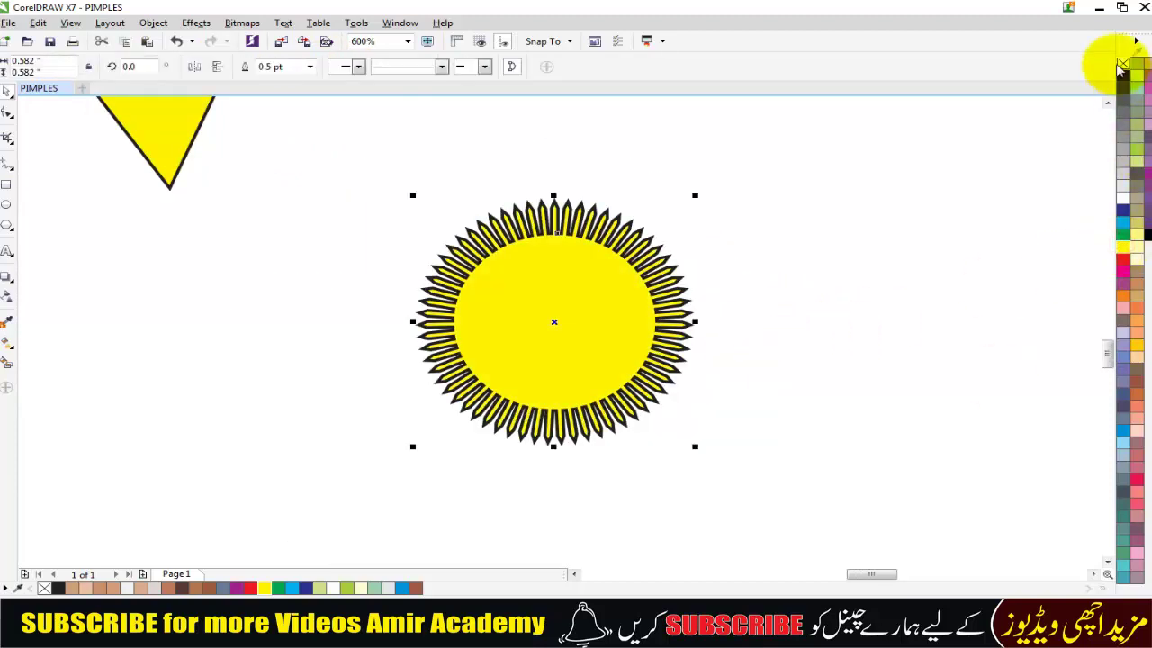
right_click(1121, 66)
Change the sunburst's fill to purple and zoom in closely on it
left_click(887, 304)
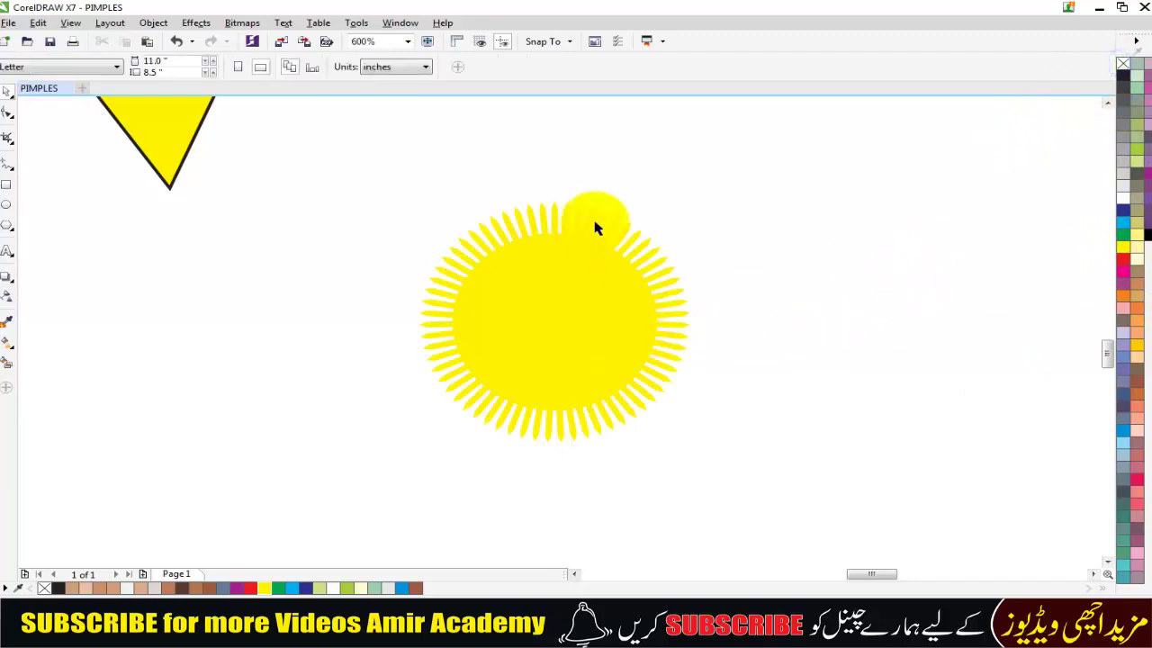
left_click(584, 274)
left_click(1147, 175)
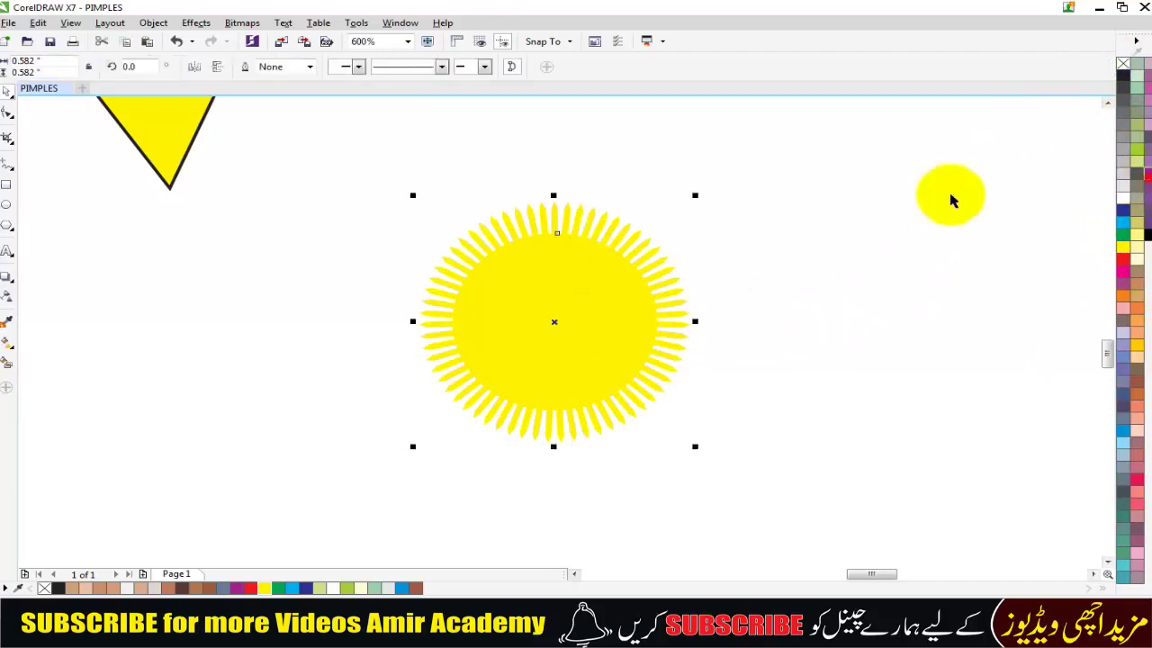
left_click(835, 291)
key("z")
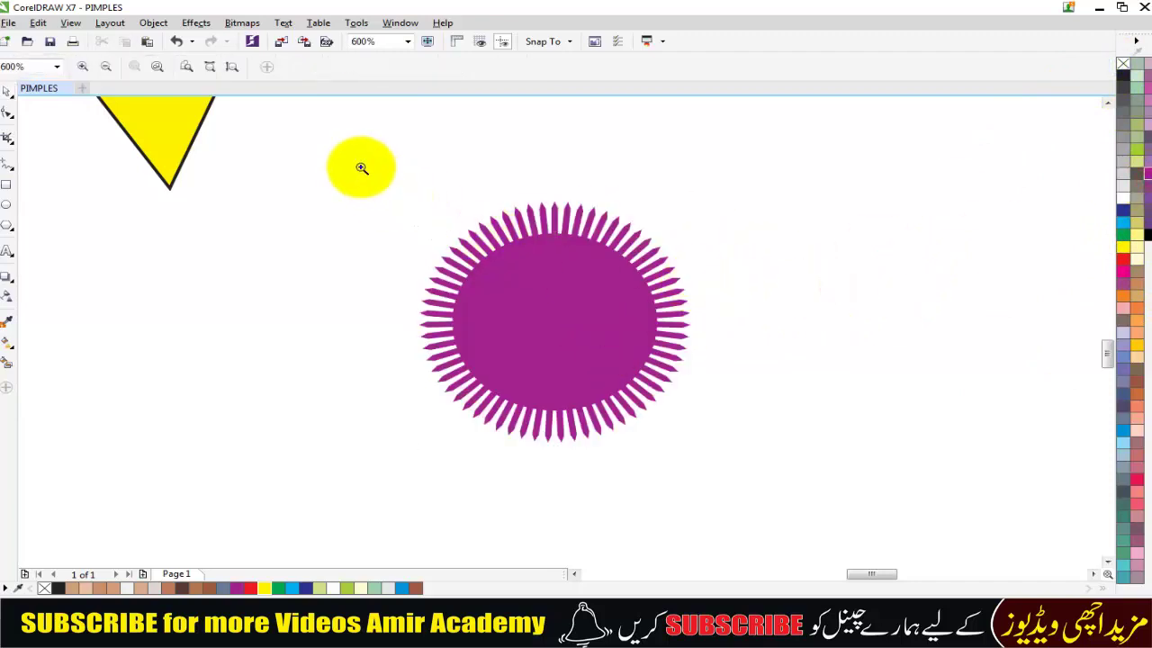
left_click_drag(361, 167, 751, 460)
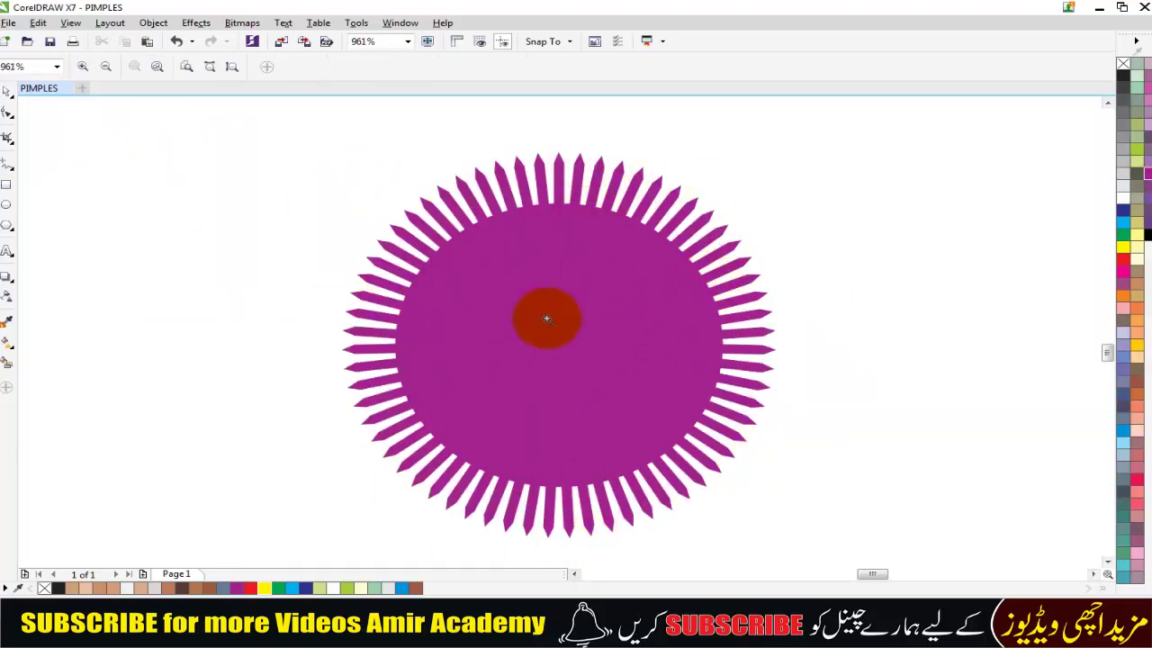
Zoom out to the whole page, then marquee-zoom until the badges fill the view
left_click(13, 95)
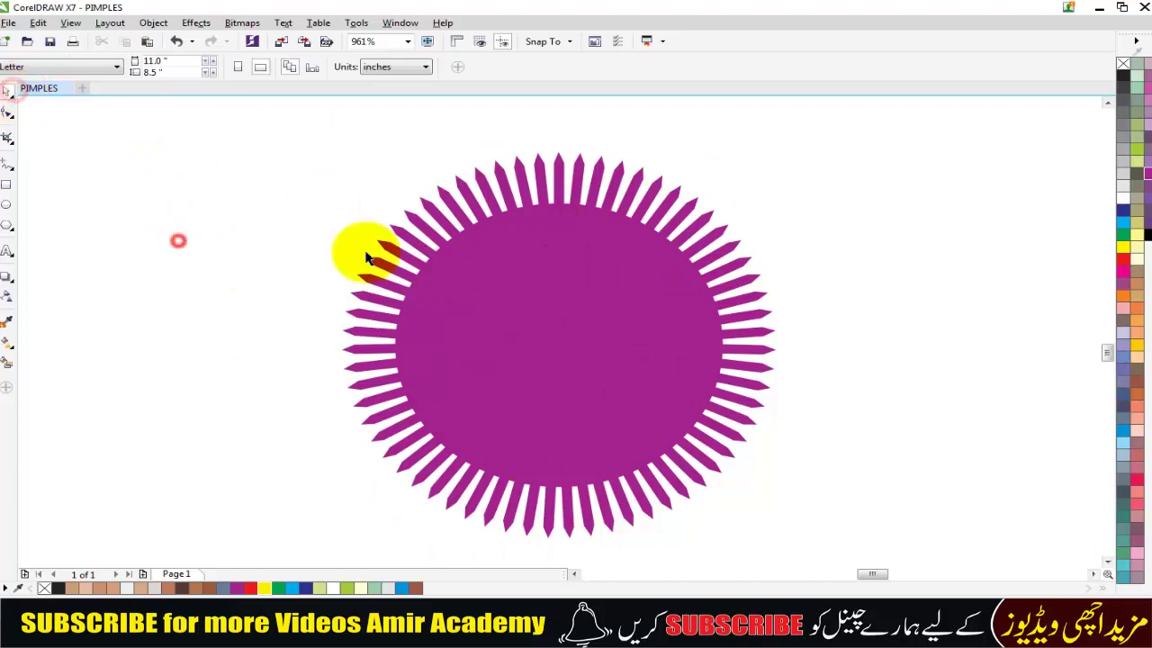
scroll(472, 224, "down", 3)
scroll(478, 306, "down", 2)
scroll(507, 318, "down", 1)
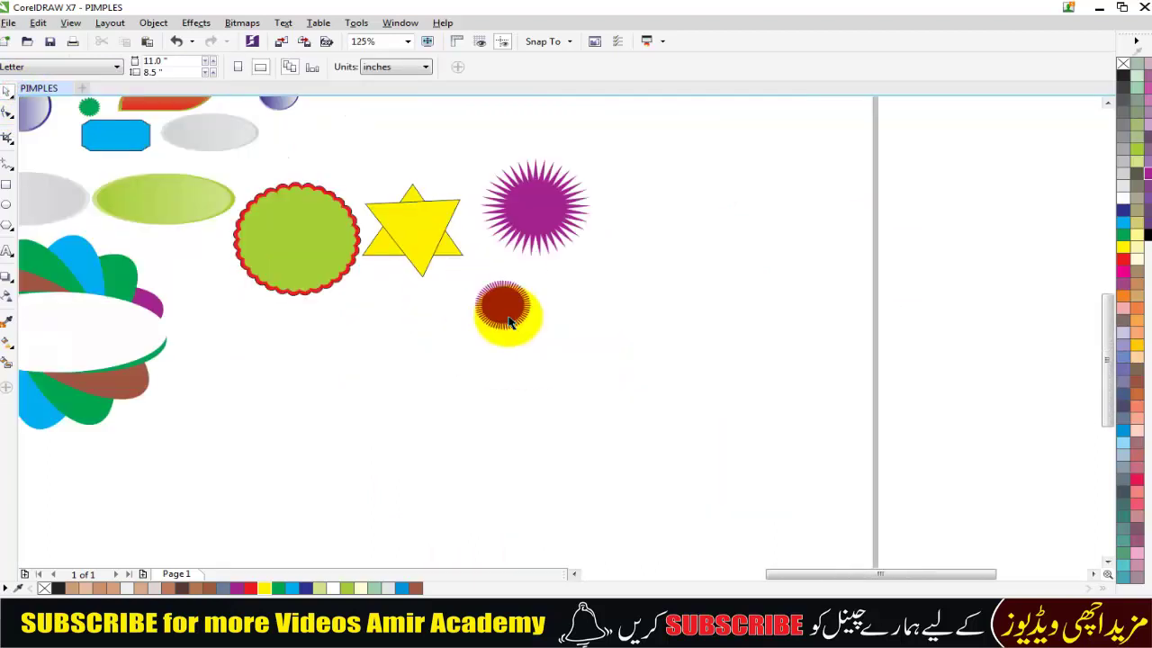
scroll(507, 319, "down", 2)
left_click_drag(837, 574, 745, 576)
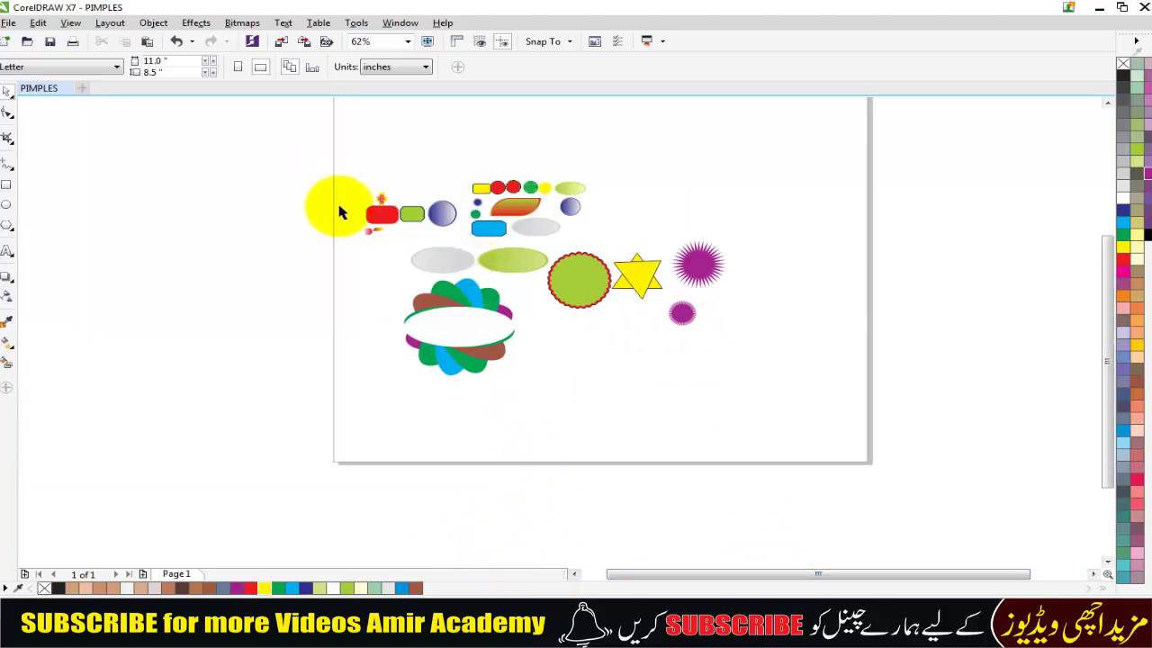
key("z")
left_click_drag(241, 129, 873, 460)
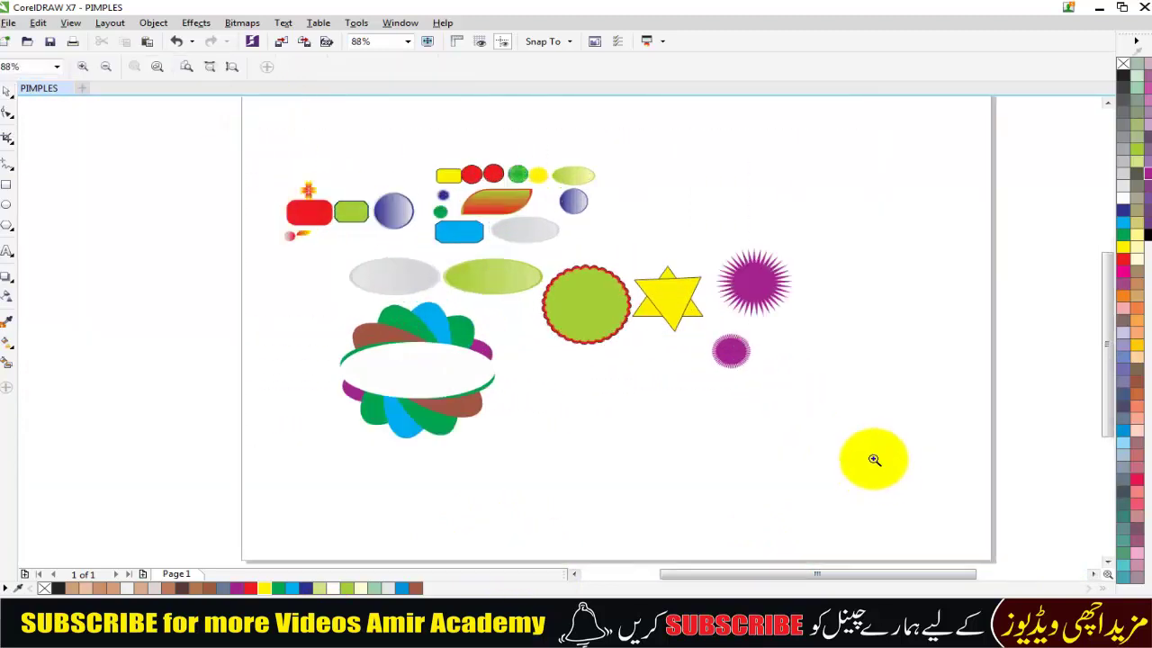
left_click_drag(141, 134, 881, 516)
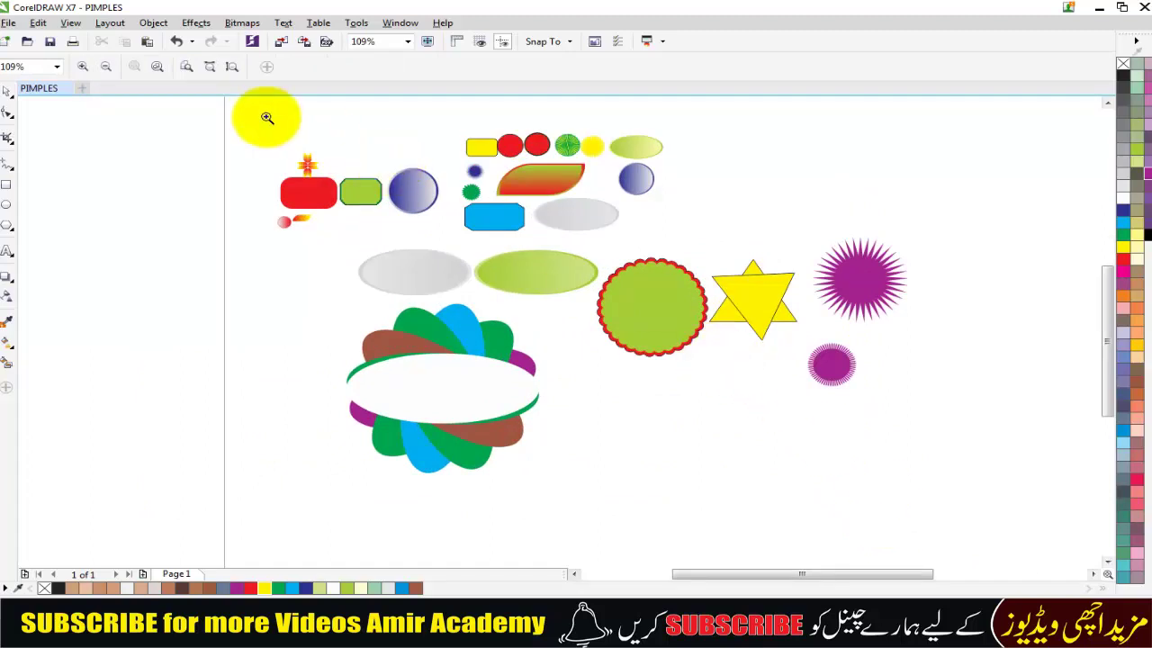
left_click_drag(240, 115, 977, 512)
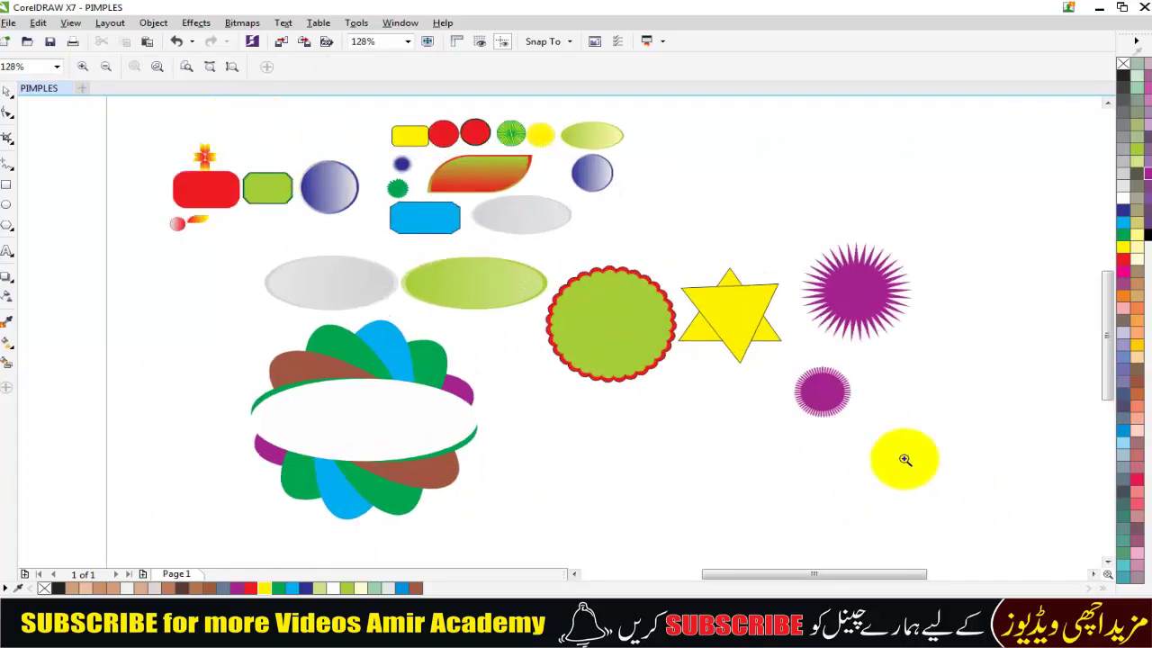
left_click(932, 539)
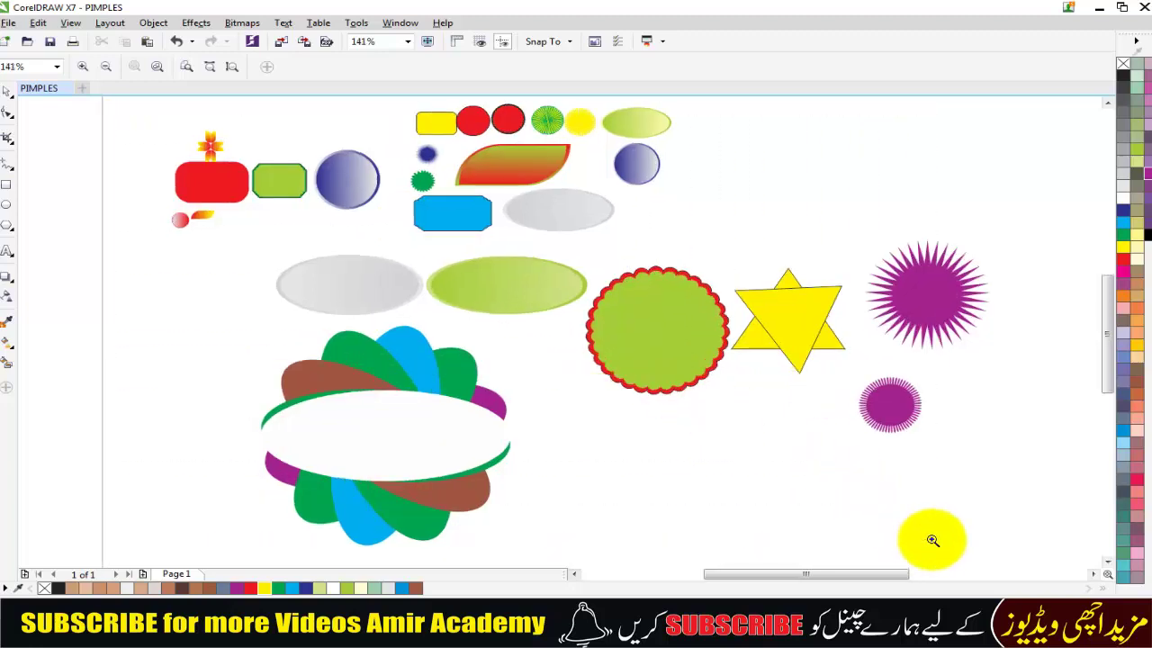